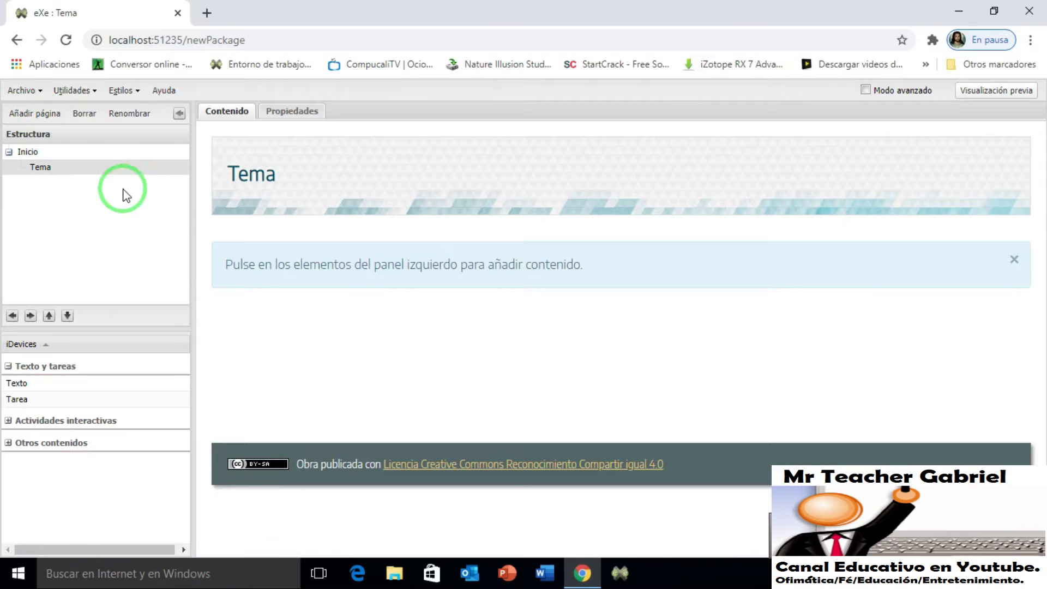
Rename the "Tema" page under Inicio as "Tema 1".
{"action": "left_click", "coordinate": [53, 168]}
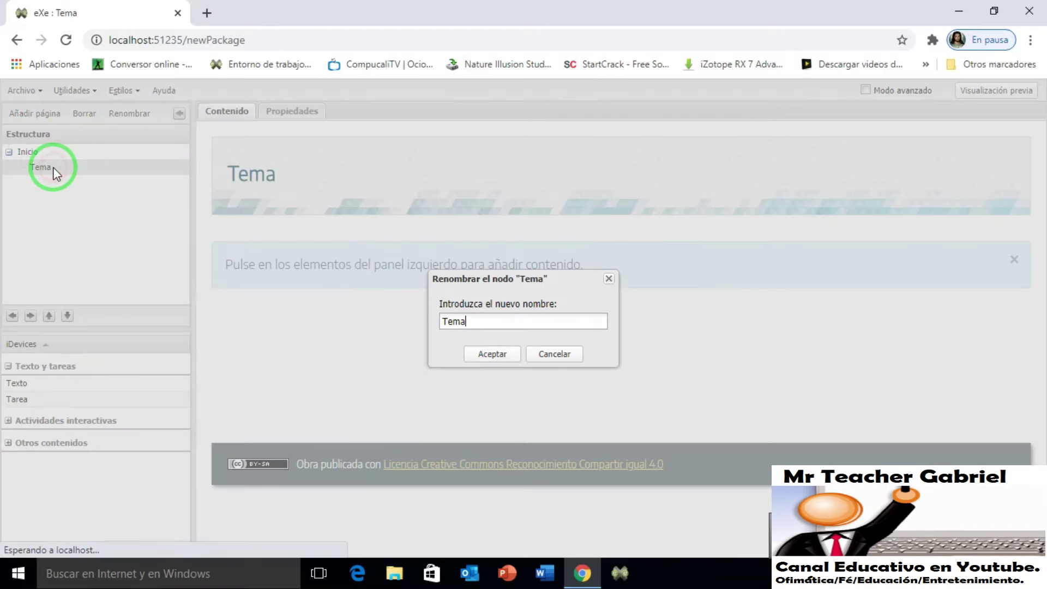
{"action": "left_click", "coordinate": [486, 328]}
{"action": "type", "text": "1"}
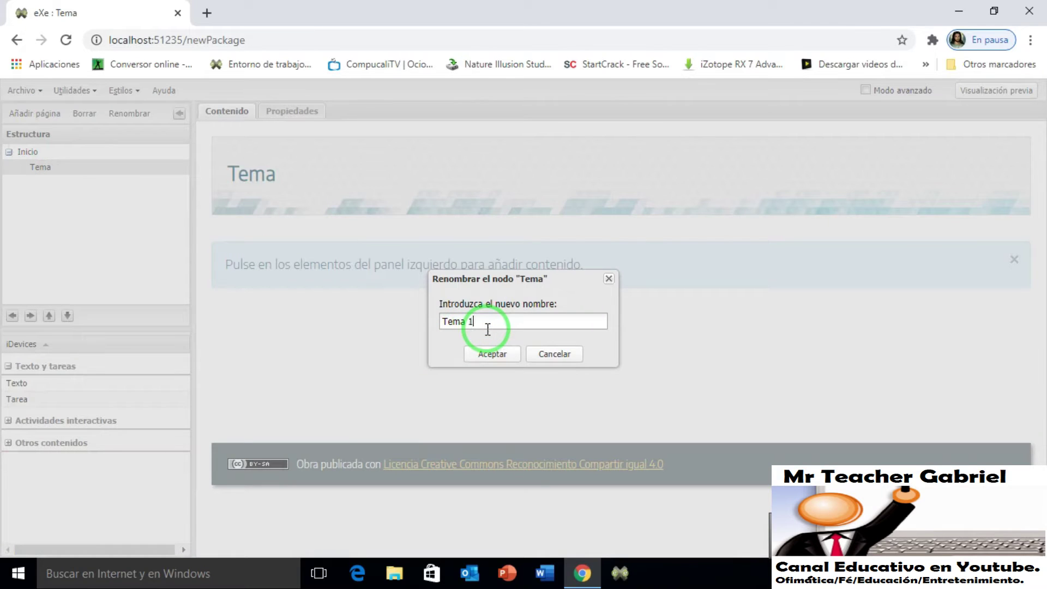
{"action": "left_click", "coordinate": [492, 353]}
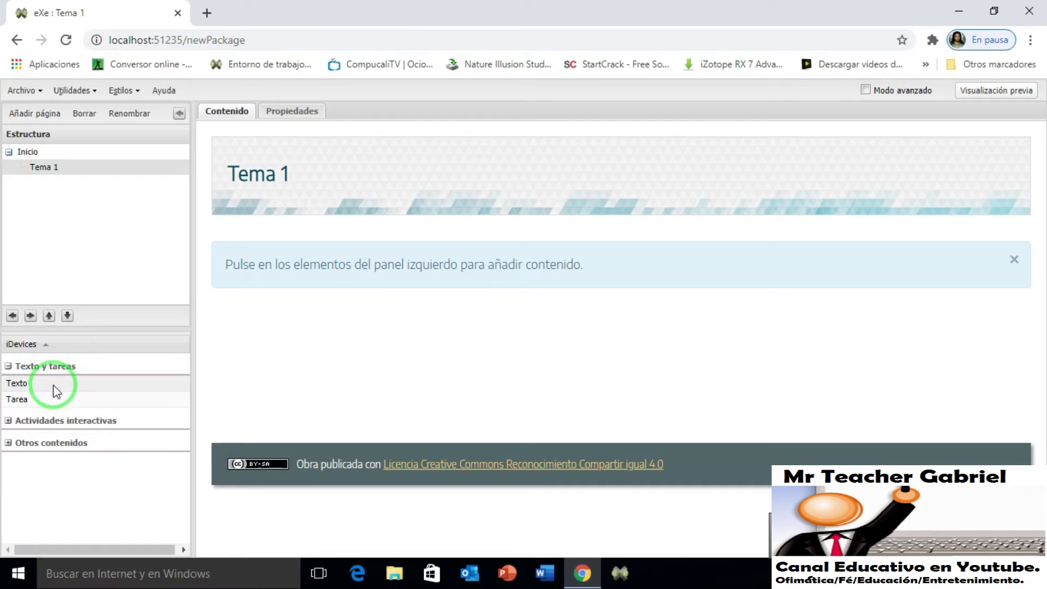
Add a Texto iDevice to the Tema 1 page and title it "Los valores en la sociedad".
{"action": "left_click", "coordinate": [26, 384]}
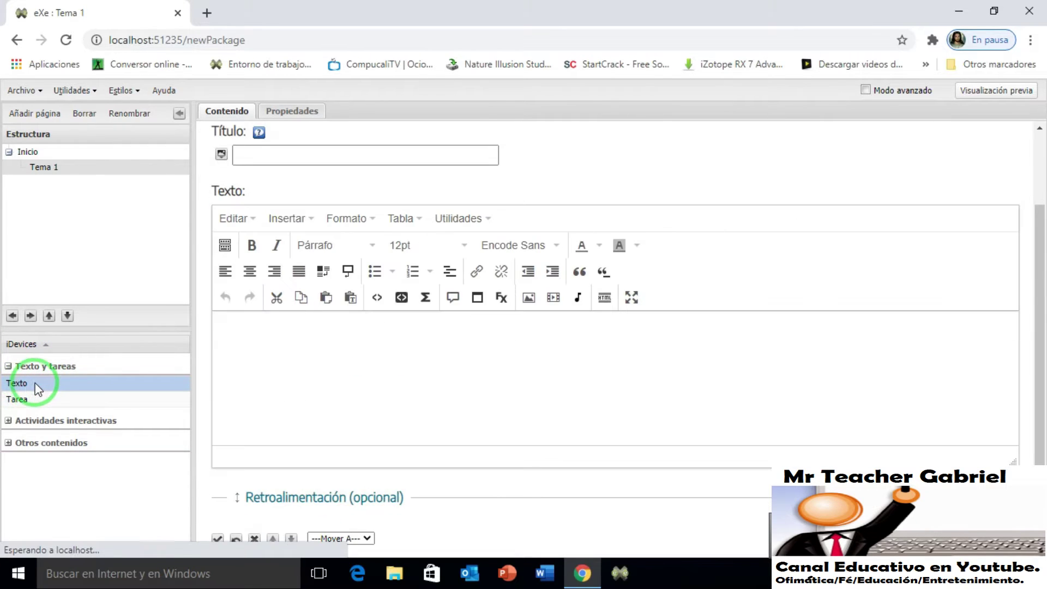
{"action": "left_click", "coordinate": [288, 154]}
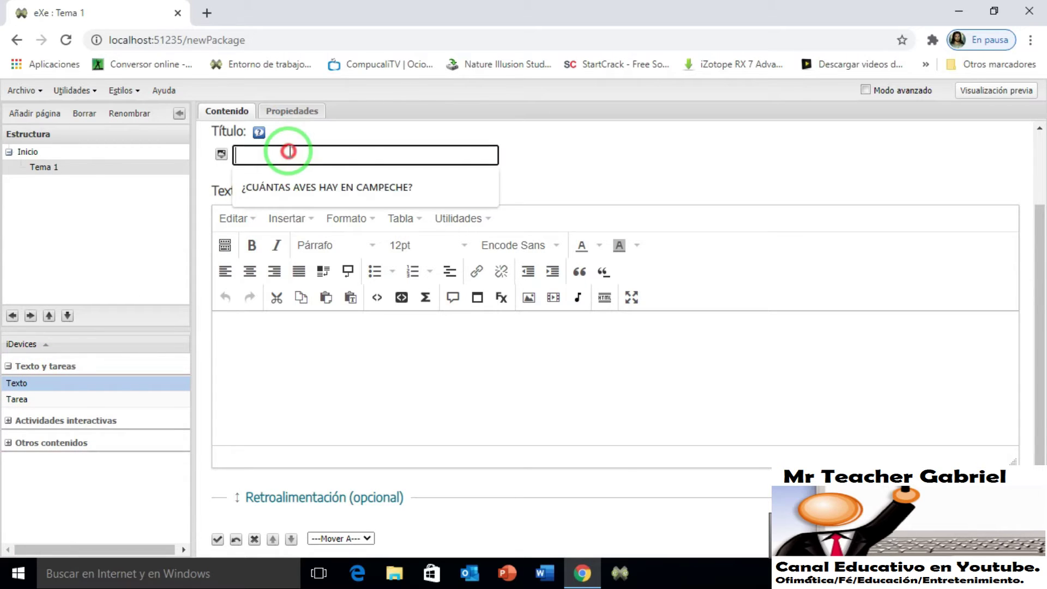
{"action": "type", "text": "Los valor"}
{"action": "key", "text": "BackSpace"}
{"action": "key", "text": "BackSpace"}
{"action": "key", "text": "BackSpace"}
{"action": "type", "text": "lores en la "}
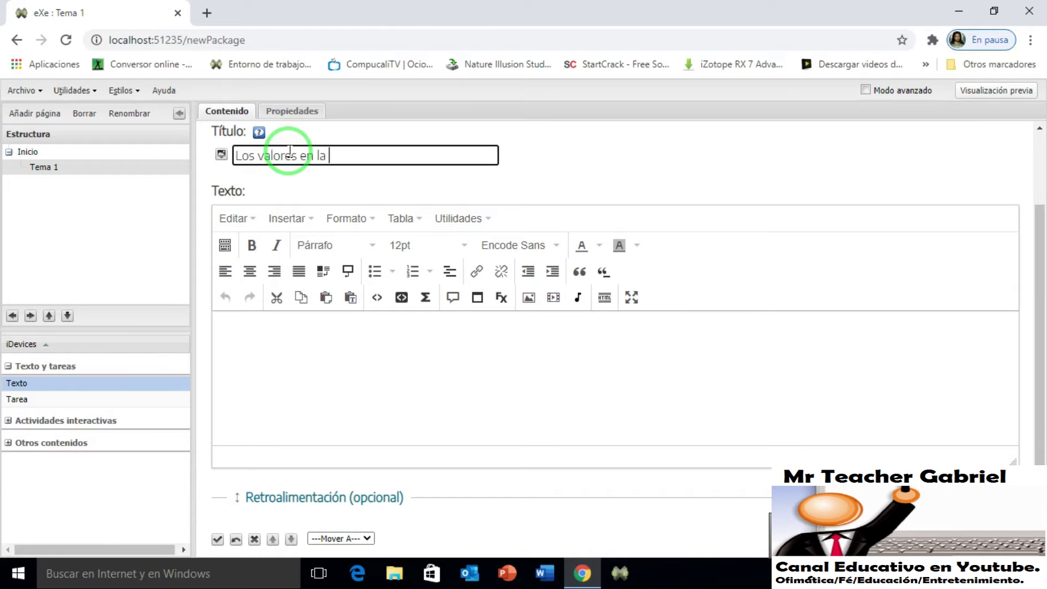
{"action": "type", "text": "sociedad"}
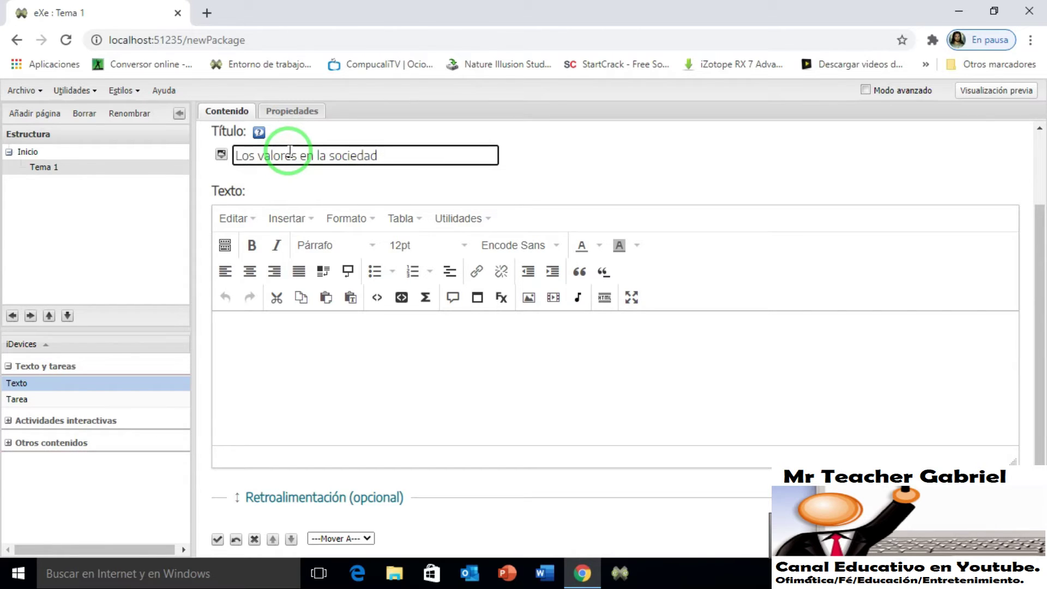
Assign the network.png icon to the title of the text iDevice.
{"action": "left_click", "coordinate": [221, 157]}
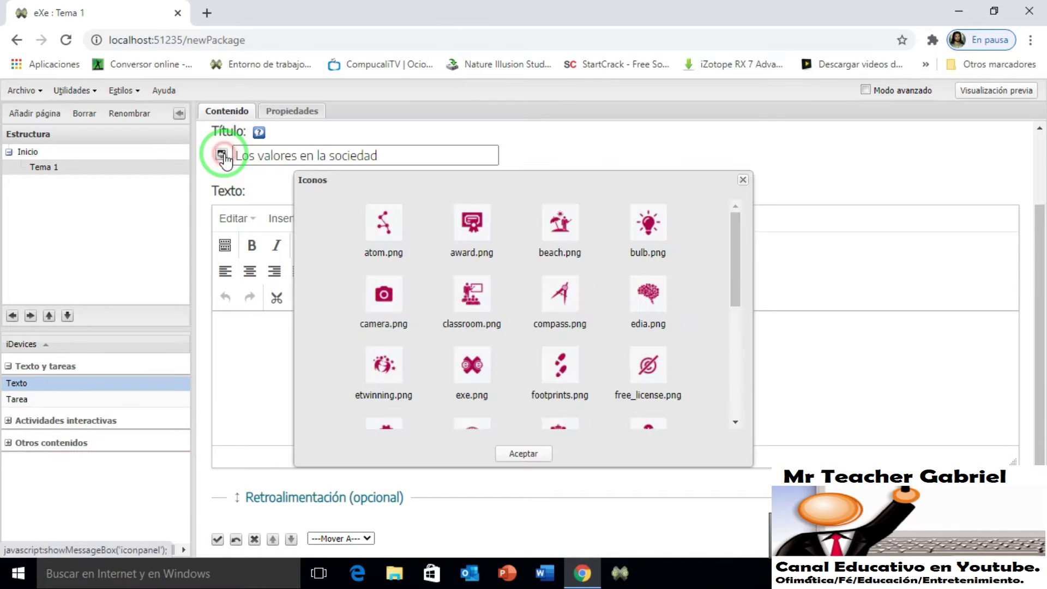
{"action": "left_click_drag", "start_coordinate": [736, 237], "coordinate": [738, 328]}
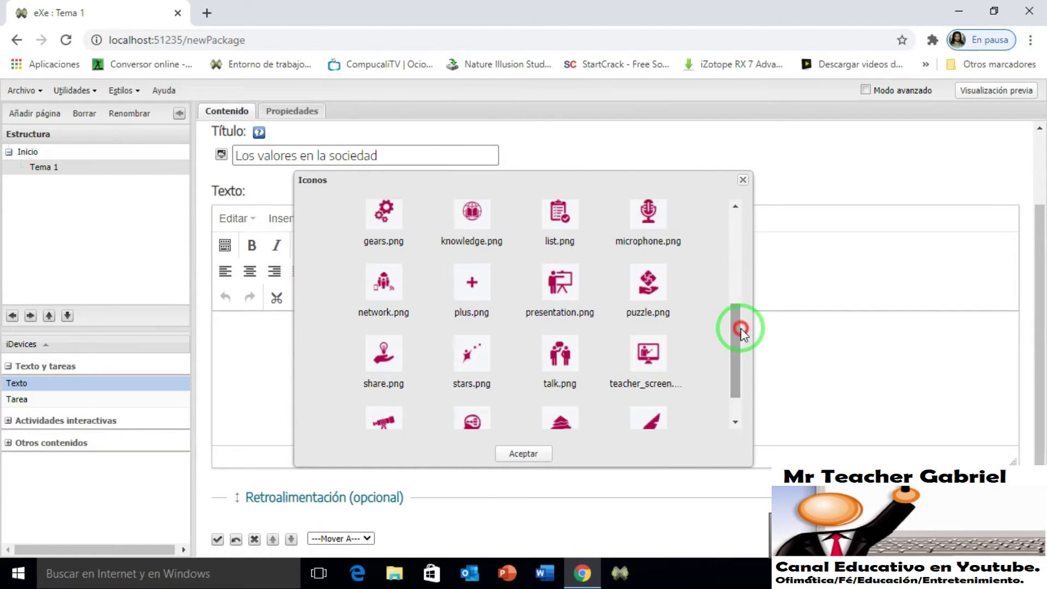
{"action": "left_click", "coordinate": [383, 282]}
{"action": "left_click", "coordinate": [511, 455]}
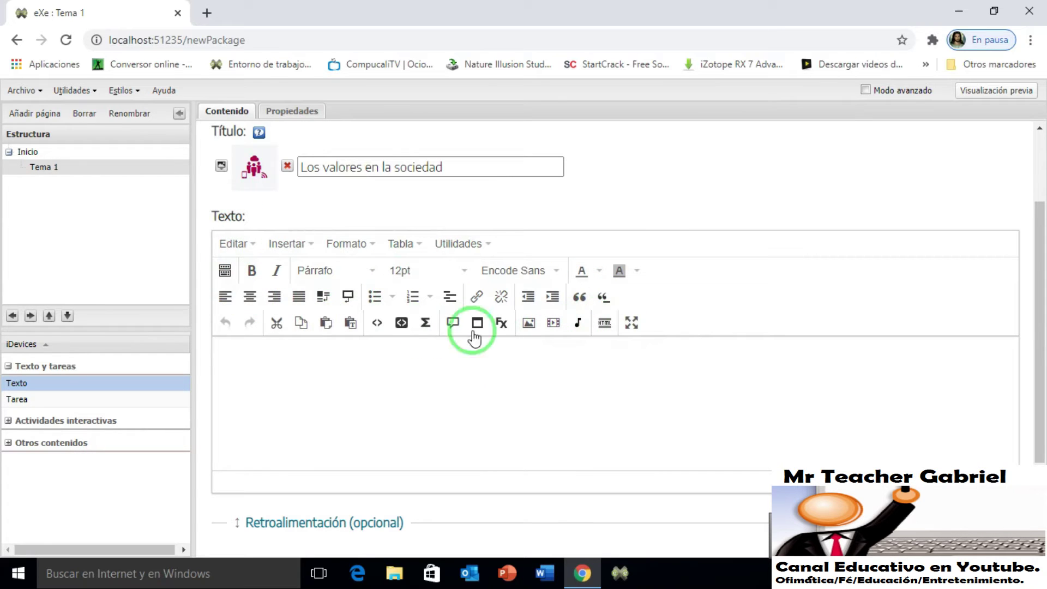
Toggle the text editor's toolbar between its full and reduced versions, leaving the reduced single-row version active.
{"action": "left_click", "coordinate": [224, 271]}
{"action": "left_click", "coordinate": [224, 271]}
{"action": "left_click", "coordinate": [224, 271]}
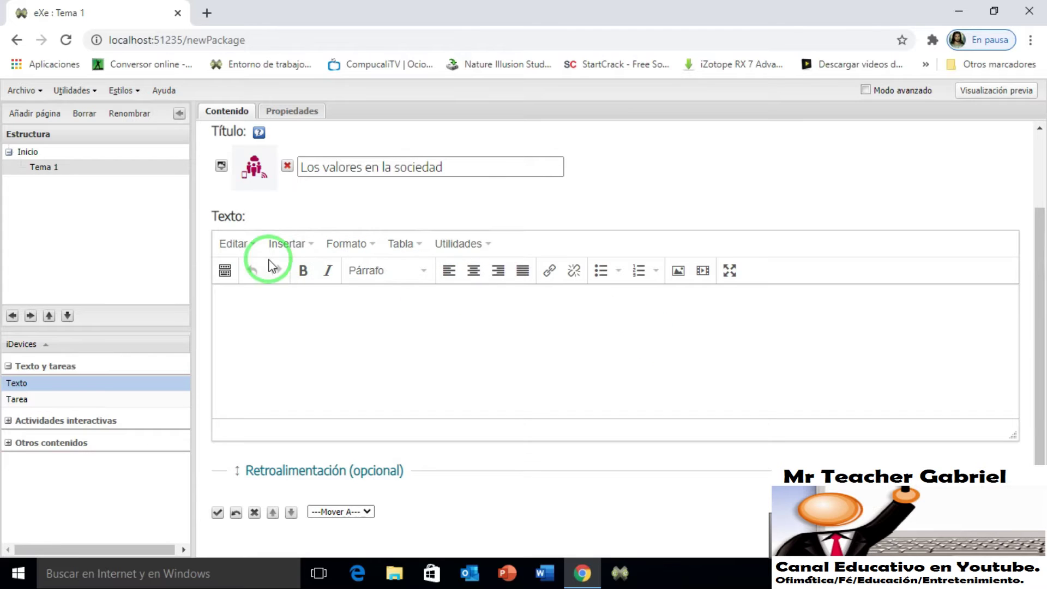
{"action": "left_click", "coordinate": [224, 271]}
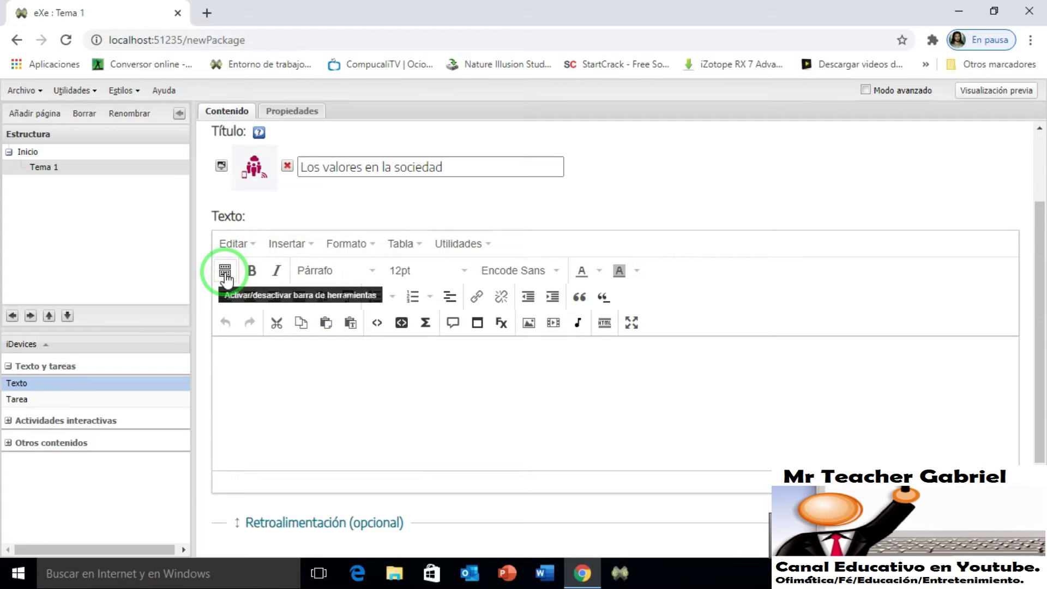
{"action": "left_click", "coordinate": [226, 271]}
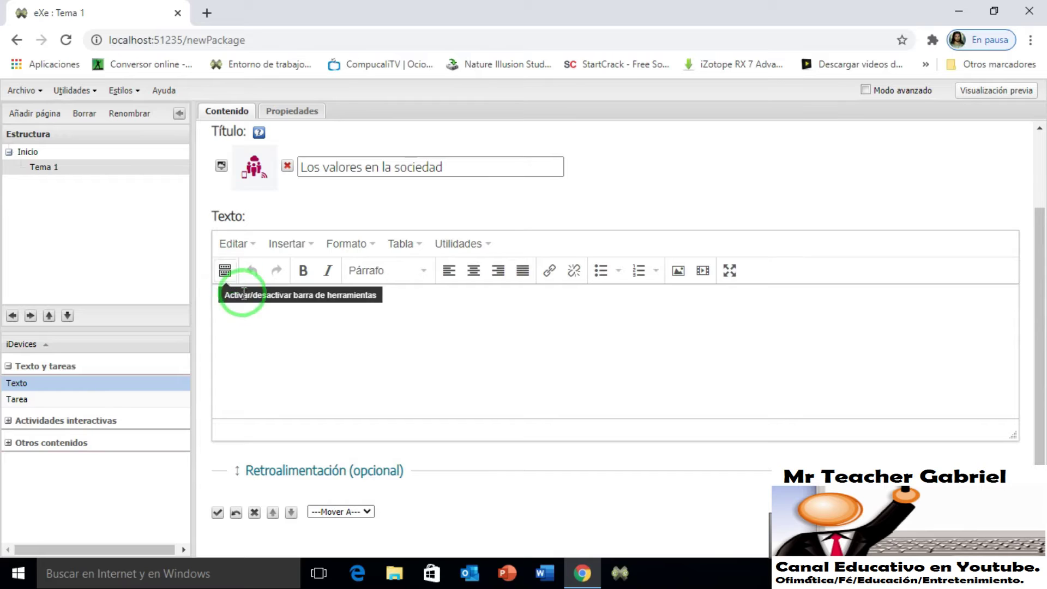
Enter the question "¿Que son los valores?" in the iDevice's text body.
{"action": "left_click", "coordinate": [256, 307]}
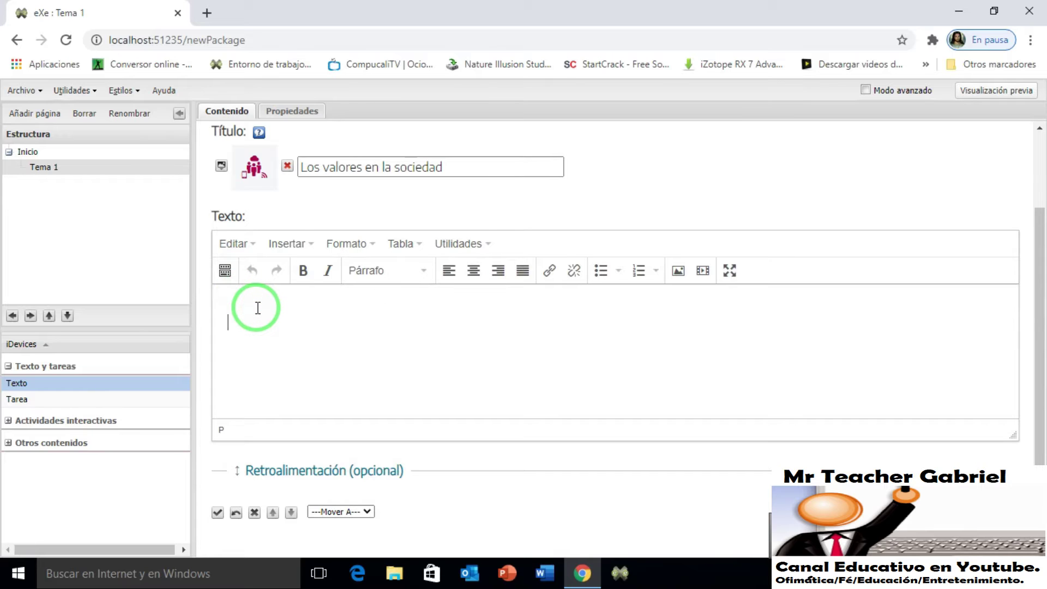
{"action": "type", "text": "Que son los valores?"}
{"action": "left_click", "coordinate": [228, 320]}
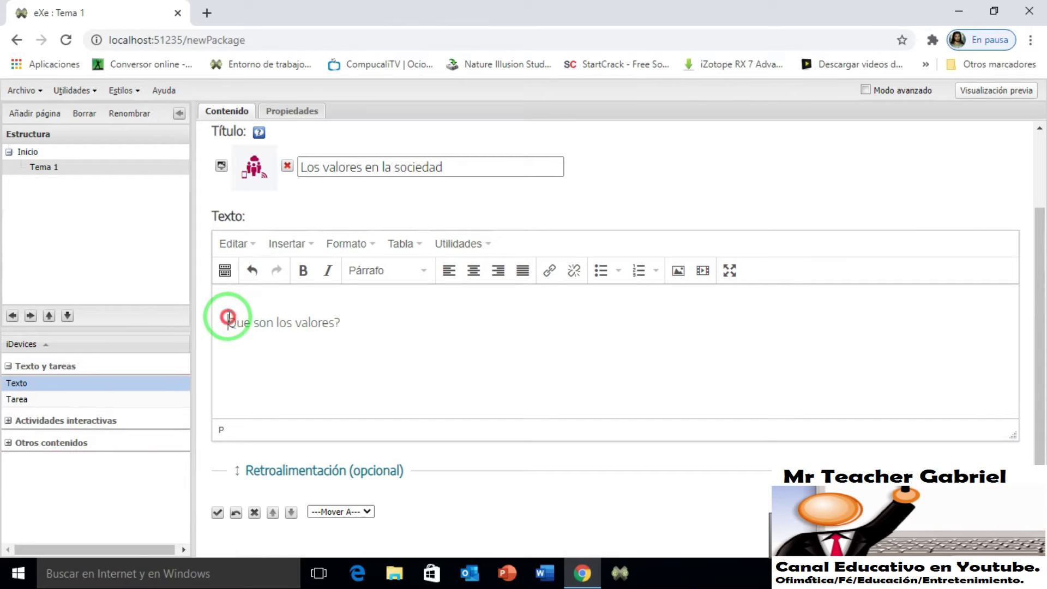
{"action": "type", "text": "¿"}
{"action": "left_click", "coordinate": [374, 321]}
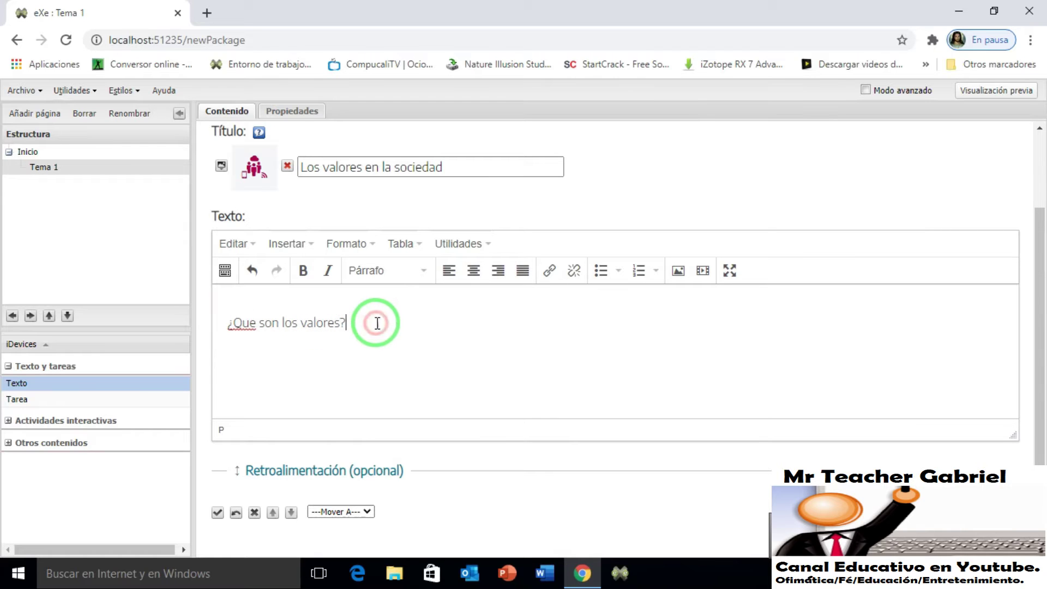
Insert a space after the opening question mark and before the closing one in "¿Que son los valores?".
{"action": "left_click", "coordinate": [237, 320]}
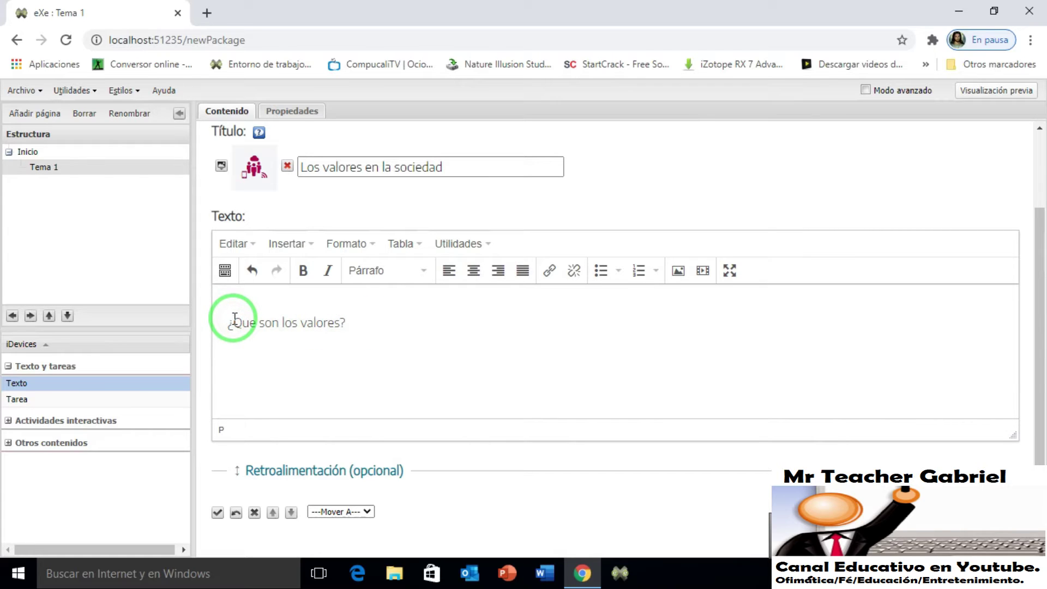
{"action": "left_click", "coordinate": [322, 323]}
{"action": "left_click", "coordinate": [364, 318]}
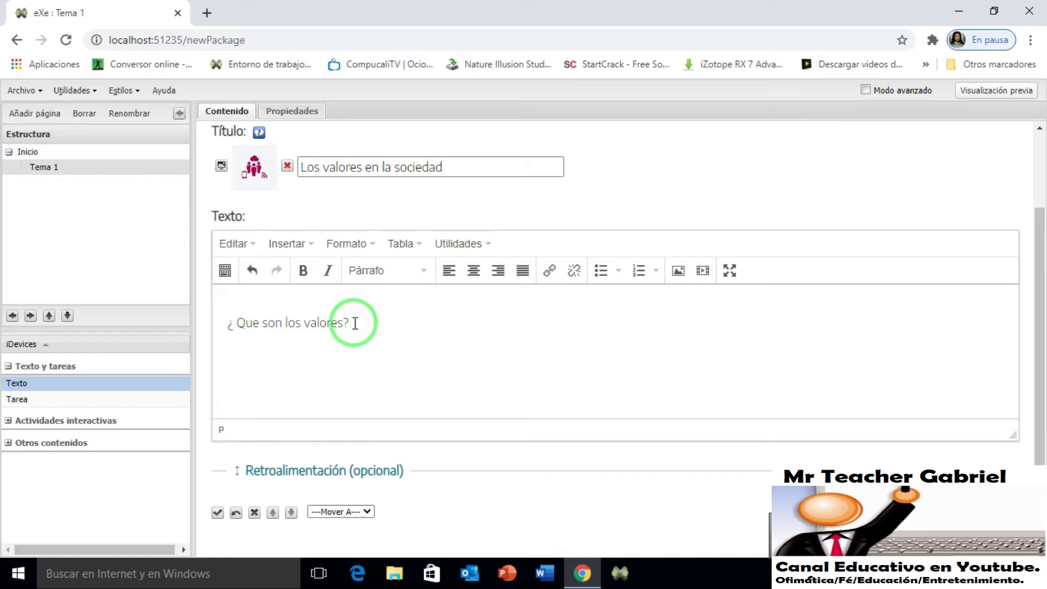
{"action": "left_click", "coordinate": [343, 322]}
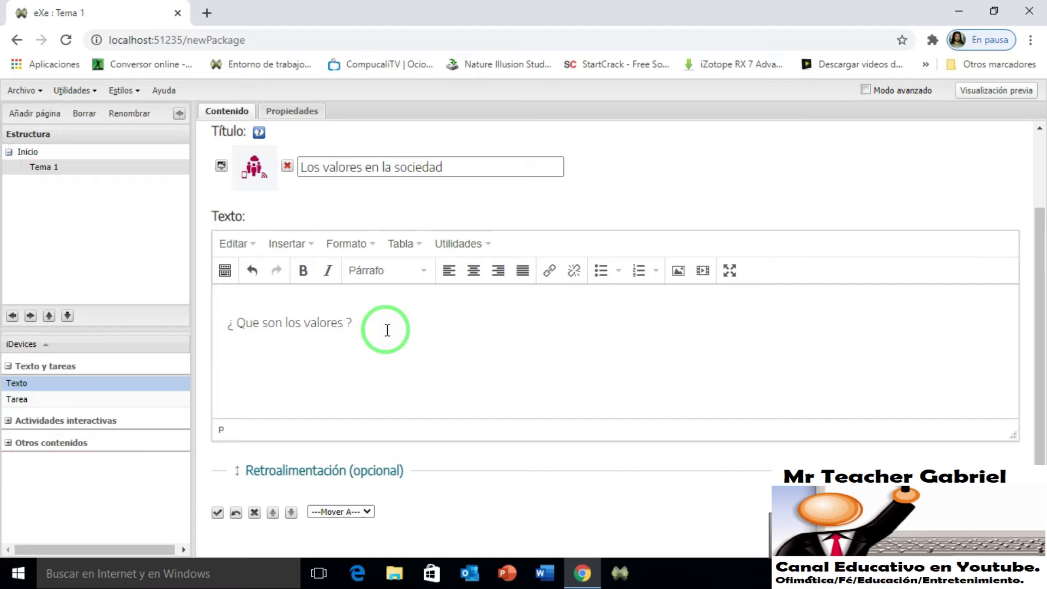
Undo the spacing edits in the question and redo them.
{"action": "left_click_drag", "start_coordinate": [387, 330], "coordinate": [182, 311]}
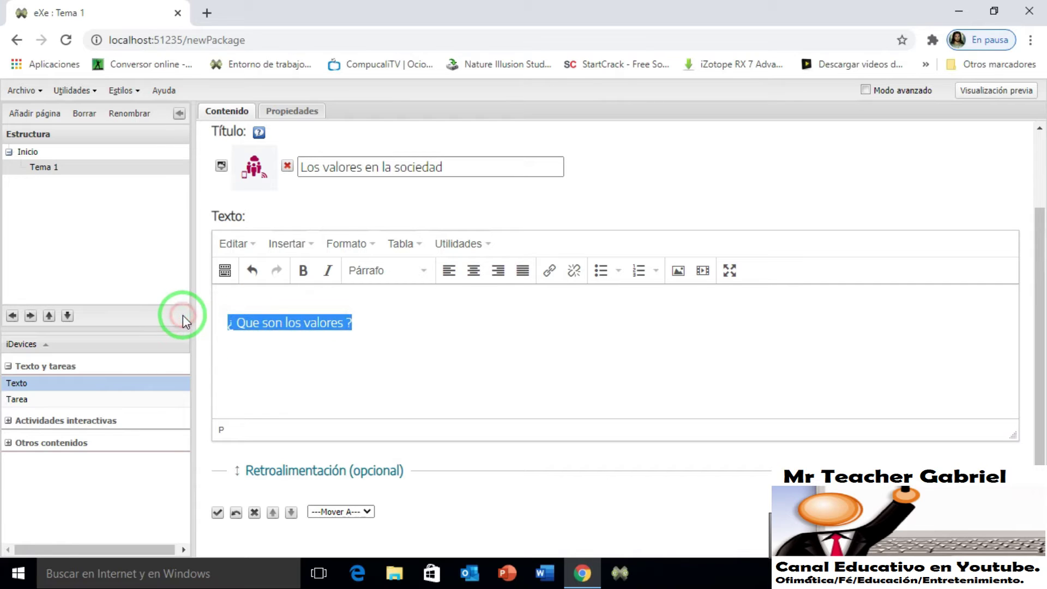
{"action": "left_click", "coordinate": [258, 277]}
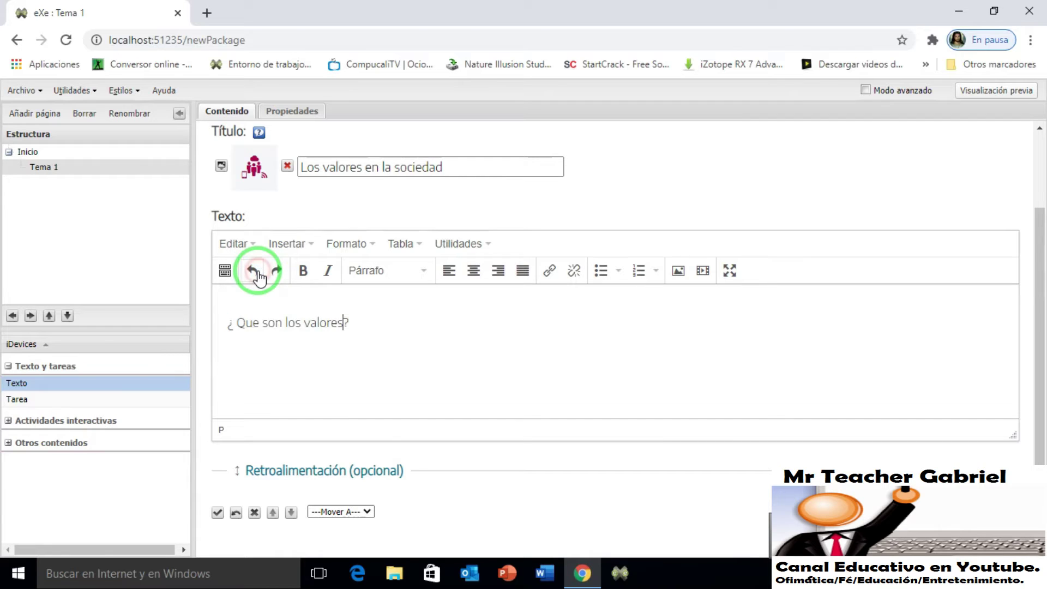
{"action": "left_click", "coordinate": [258, 277]}
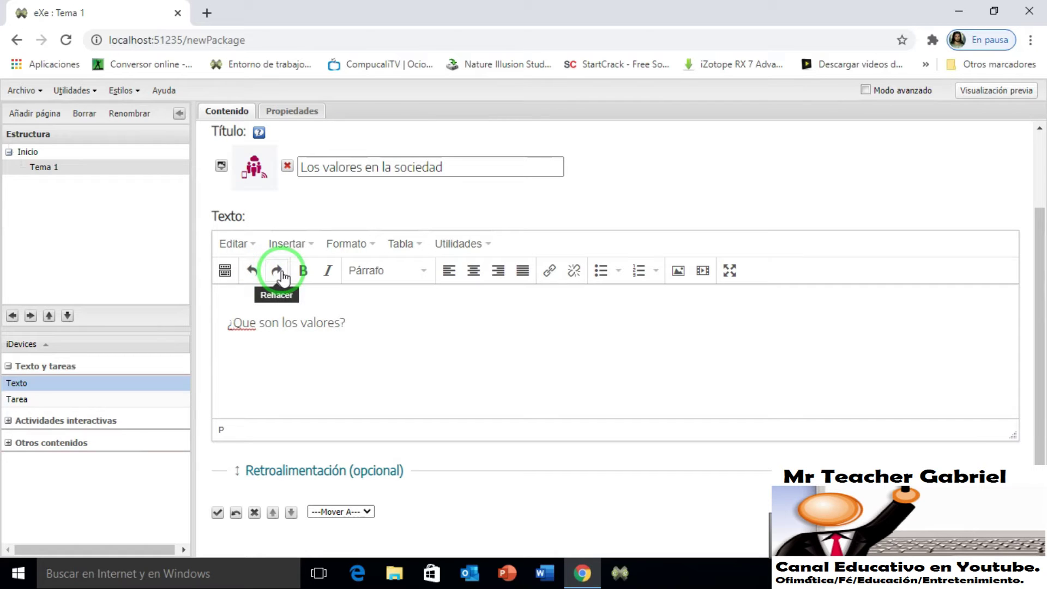
{"action": "left_click", "coordinate": [282, 277]}
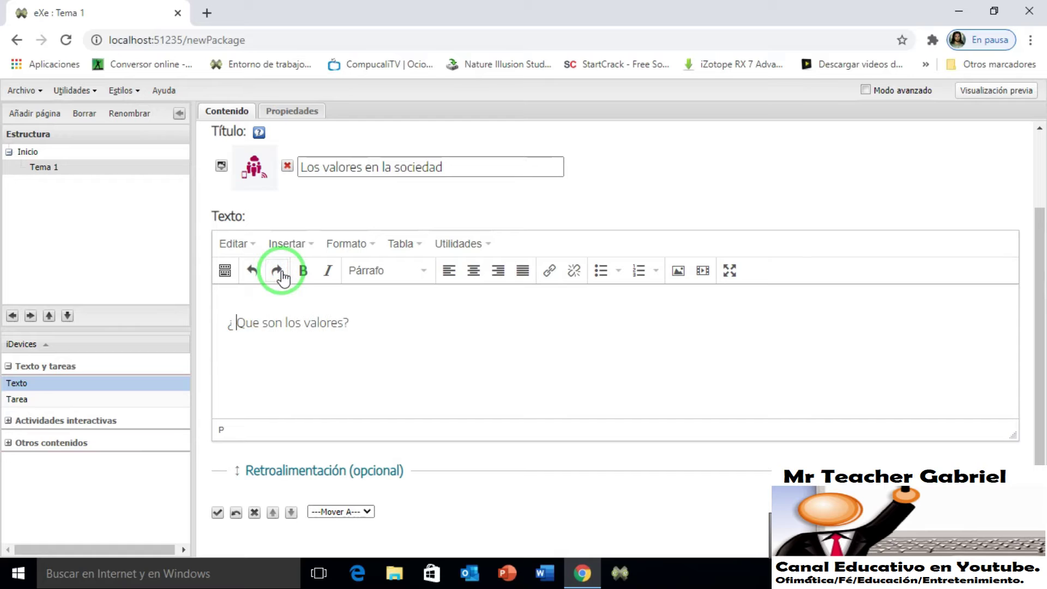
{"action": "left_click", "coordinate": [283, 276]}
{"action": "key", "text": "ctrl+z"}
{"action": "left_click", "coordinate": [282, 276]}
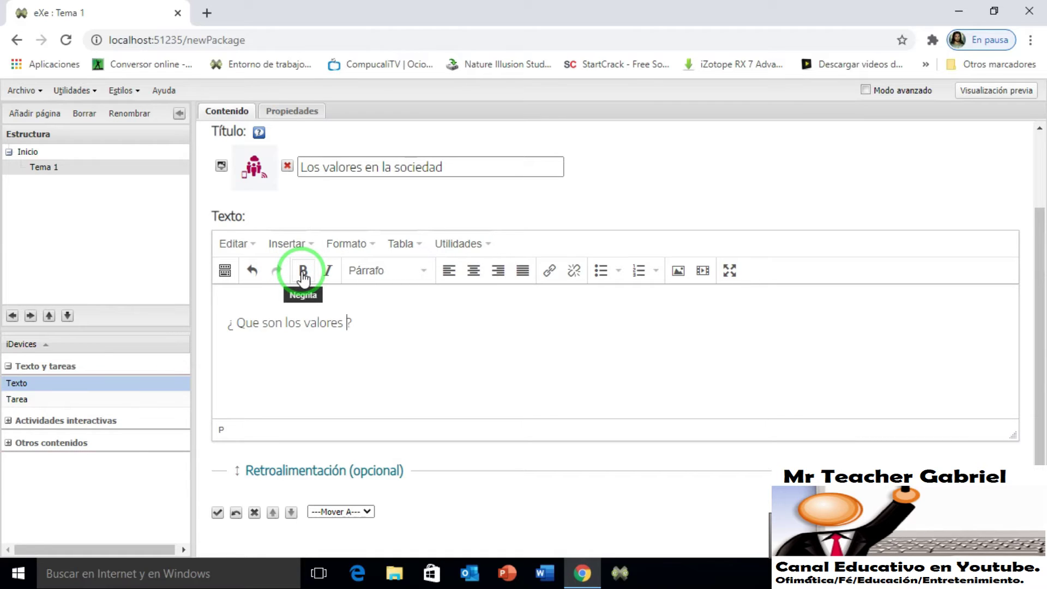
Make the whole question "¿ Que son los valores ?" bold.
{"action": "left_click", "coordinate": [349, 325]}
{"action": "left_click_drag", "start_coordinate": [349, 326], "coordinate": [221, 320]}
{"action": "left_click", "coordinate": [303, 273]}
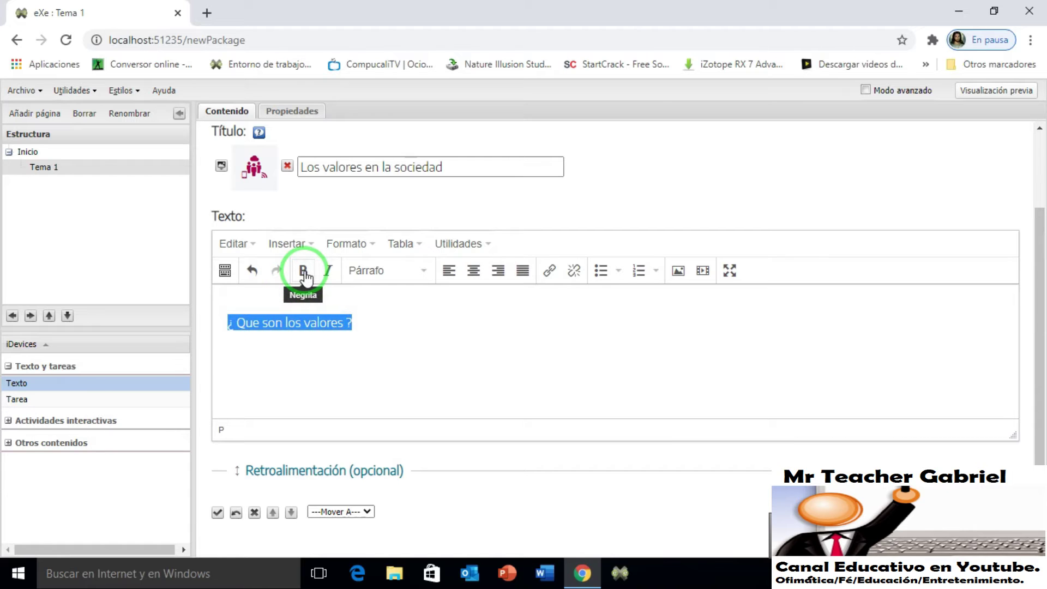
Add a bold paragraph below the question: "Los valores son las caracteristicas que presenta el ser humano en su desarrollo.".
{"action": "left_click", "coordinate": [375, 325]}
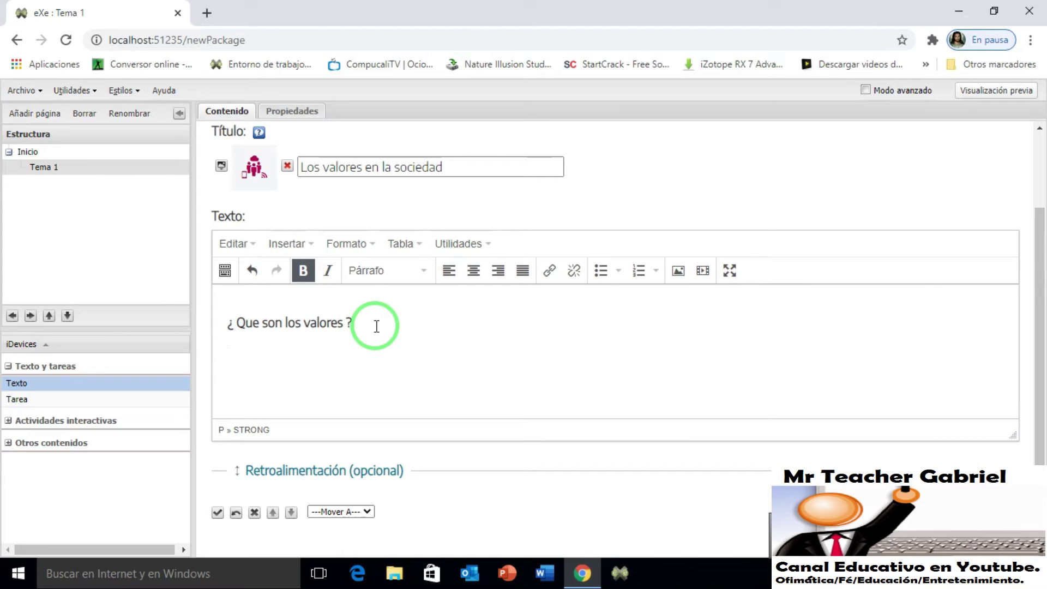
{"action": "type", "text": "Los valores son las ca"}
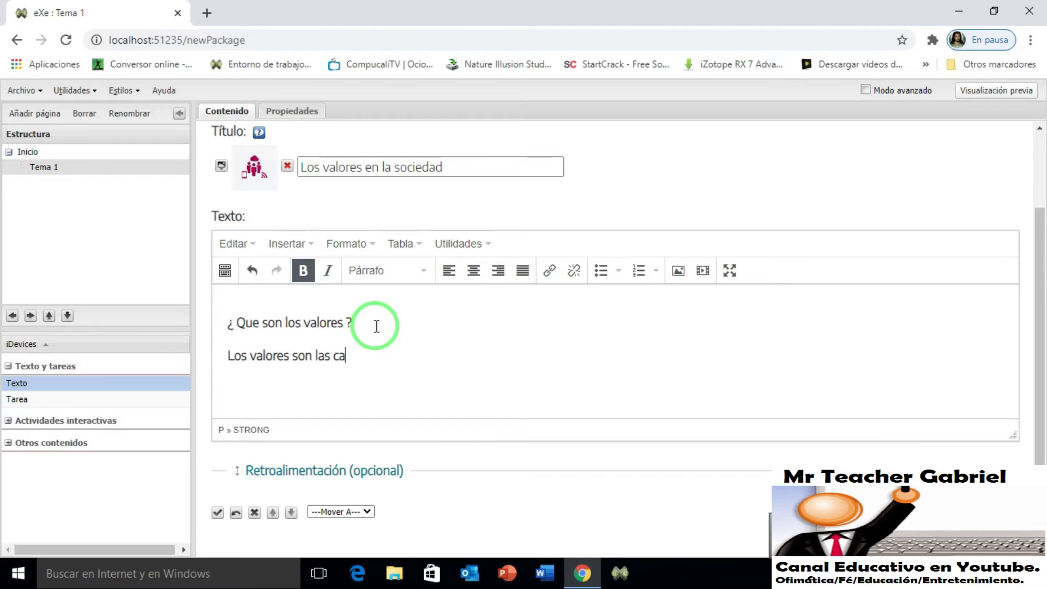
{"action": "type", "text": "racteristicas "}
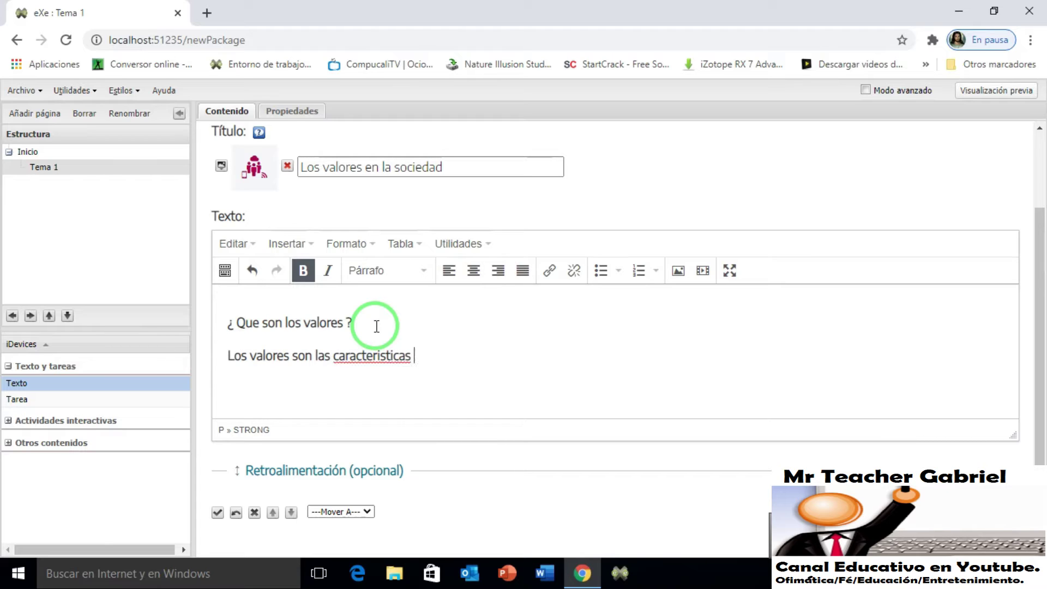
{"action": "type", "text": "que presenta"}
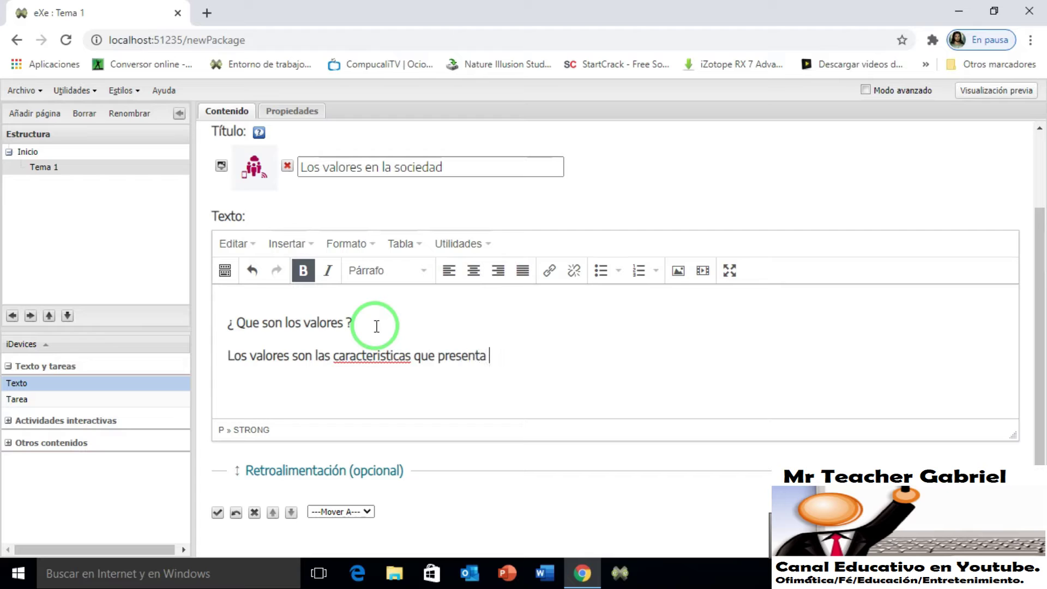
{"action": "type", "text": " el ser humano en su desa"}
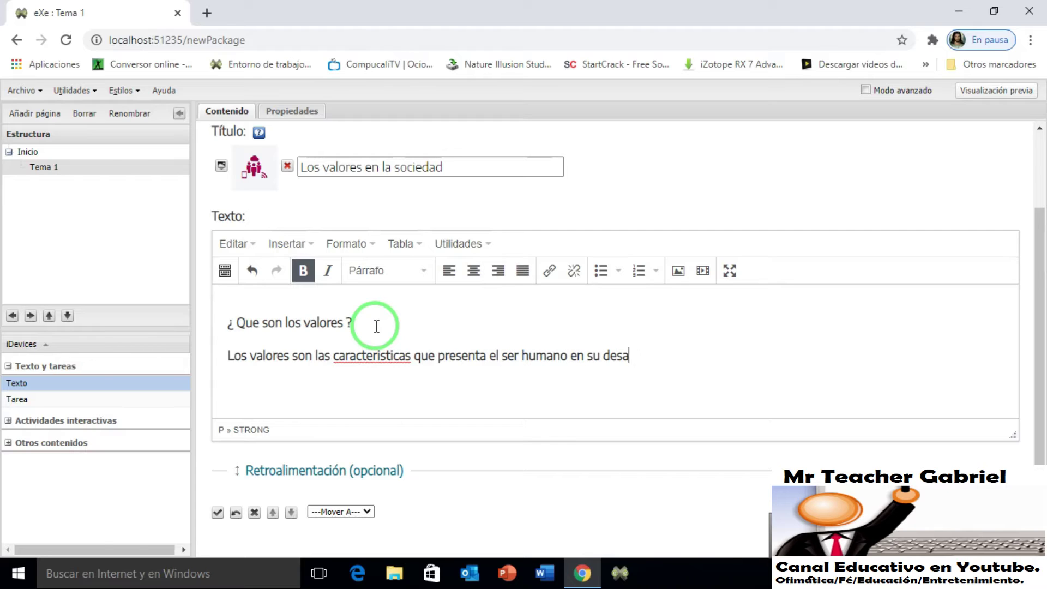
{"action": "type", "text": "rrollo."}
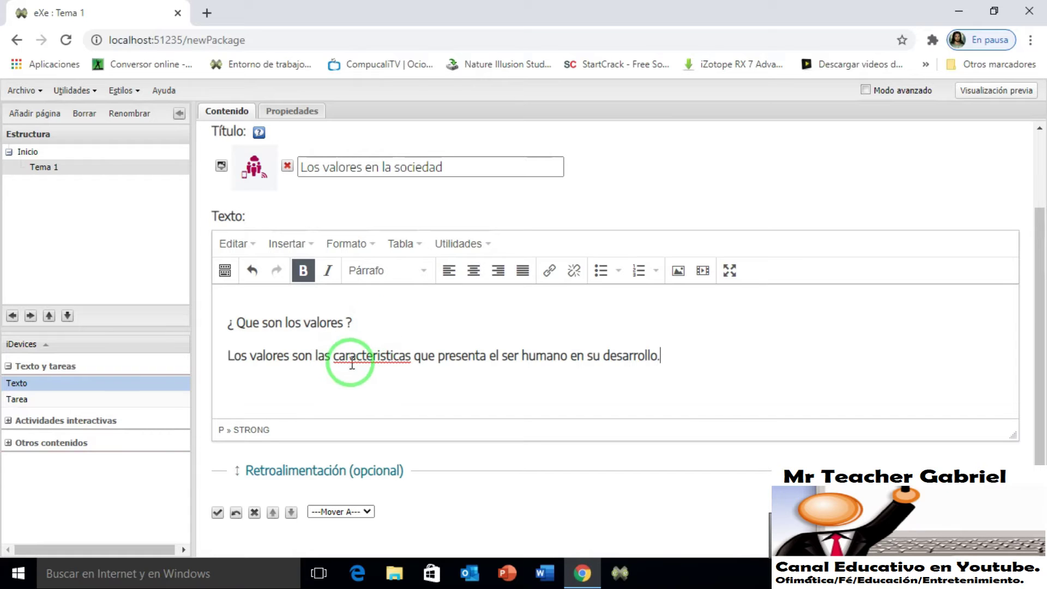
Try spelling "caracteristicas" with an accent as "carácteristicas" and restore the unaccented "a".
{"action": "right_click", "coordinate": [380, 357]}
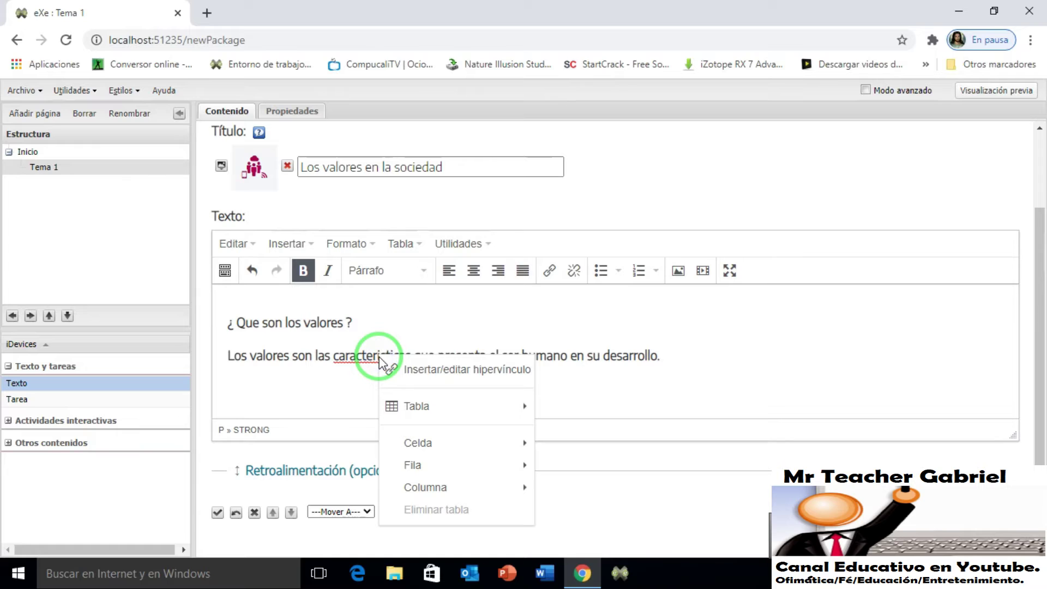
{"action": "left_click", "coordinate": [352, 356]}
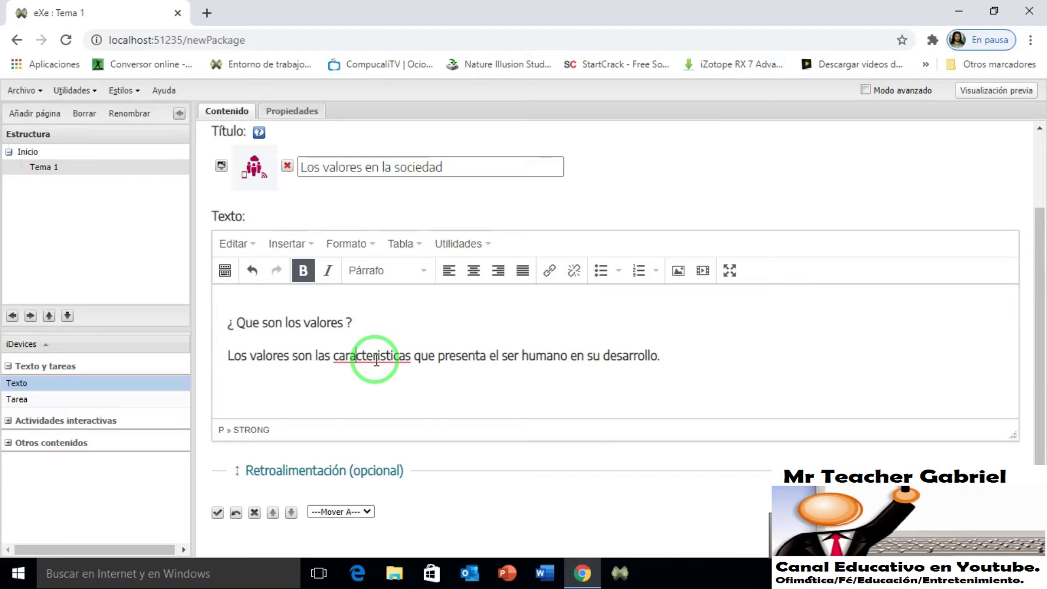
{"action": "key", "text": "BackSpace"}
{"action": "type", "text": "á"}
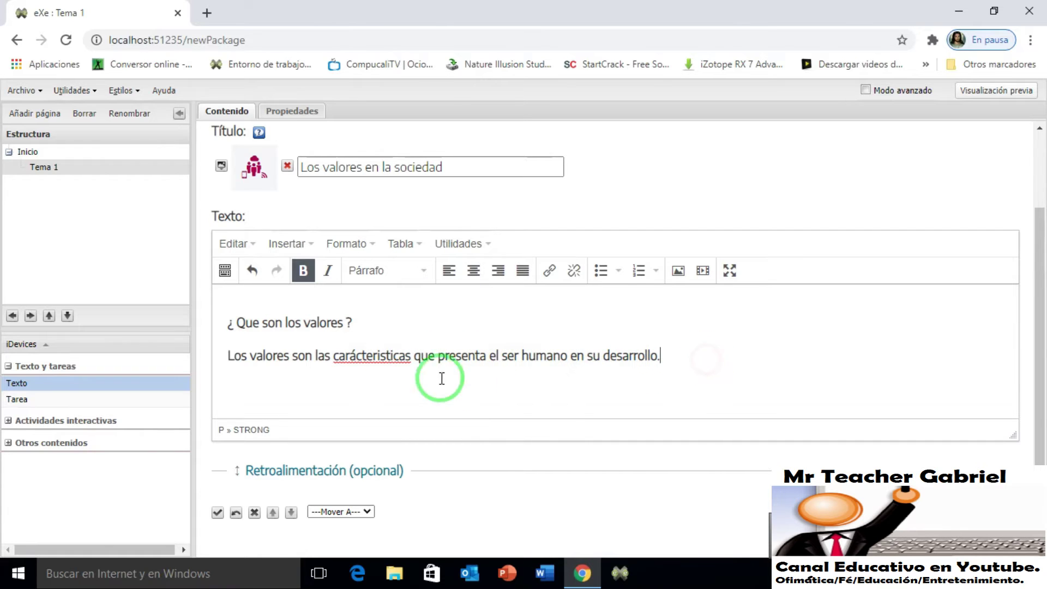
{"action": "left_click", "coordinate": [352, 357]}
{"action": "key", "text": "BackSpace"}
{"action": "type", "text": "a"}
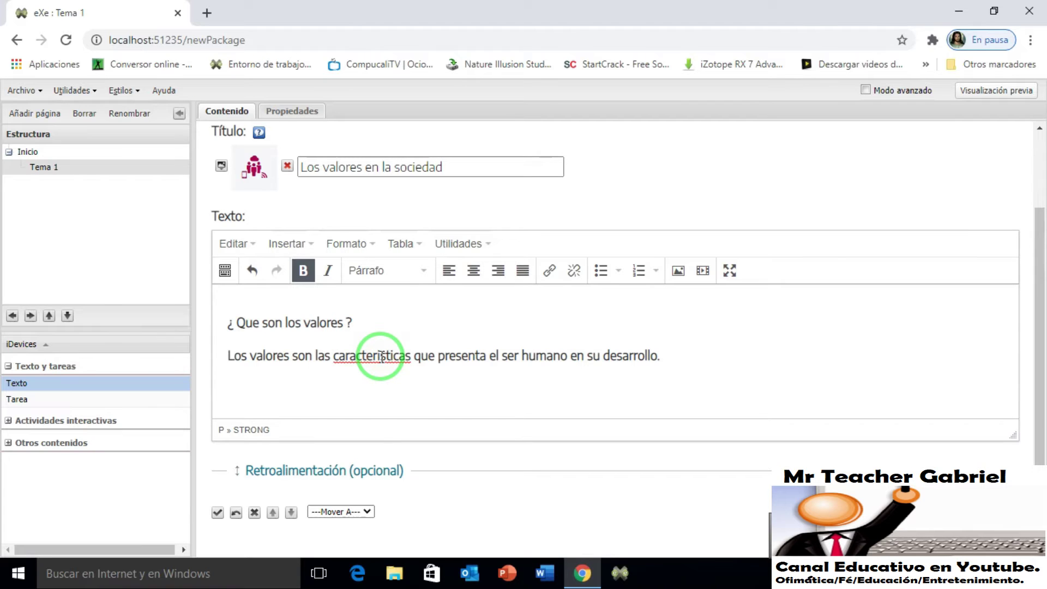
Correct the spelling in the paragraph below the question to "características", with an accented "í".
{"action": "left_click", "coordinate": [380, 357]}
{"action": "key", "text": "BackSpace"}
{"action": "type", "text": "í"}
{"action": "left_click", "coordinate": [470, 358]}
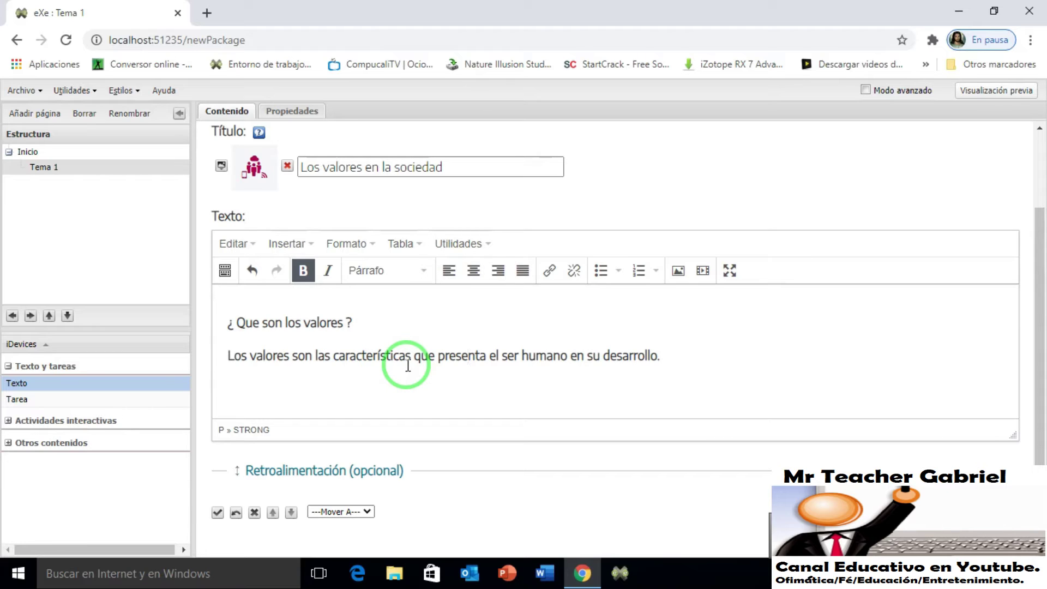
Make the whole definition paragraph "Los valores son las características..." italic while keeping it bold.
{"action": "left_click_drag", "start_coordinate": [661, 356], "coordinate": [226, 356]}
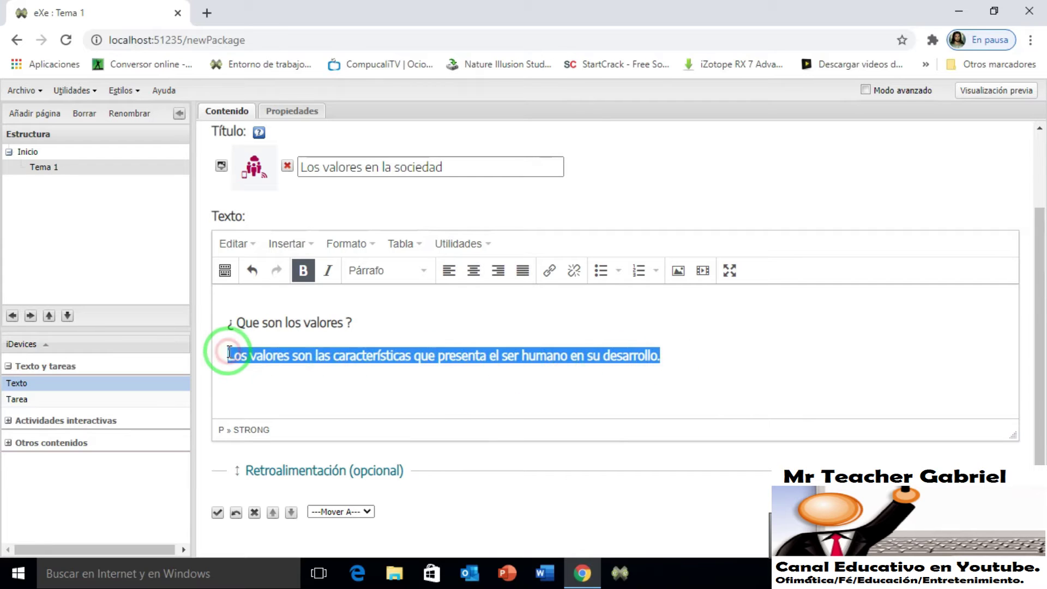
{"action": "left_click", "coordinate": [328, 273]}
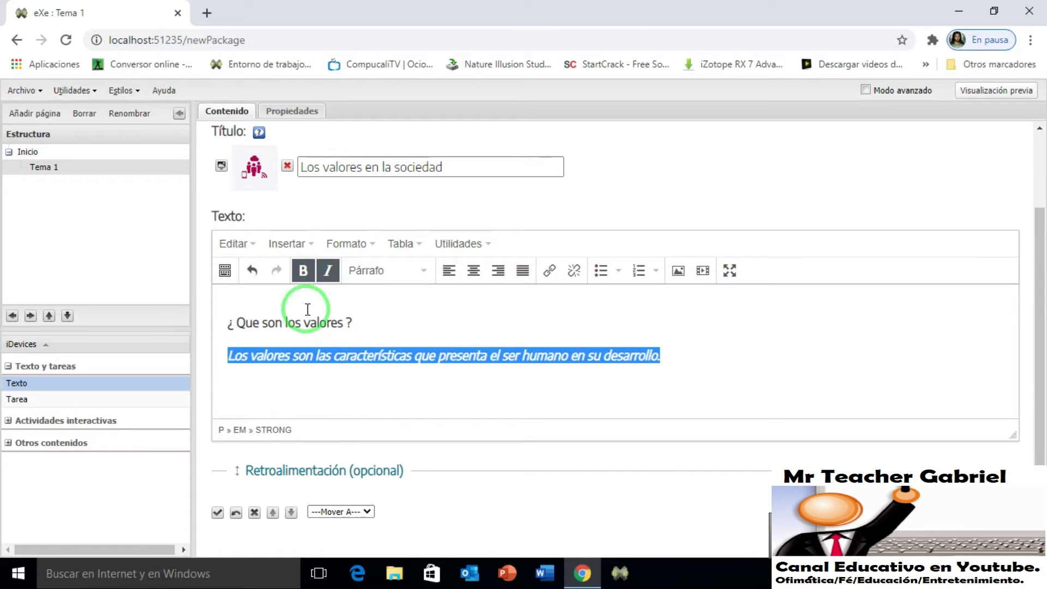
{"action": "left_click", "coordinate": [326, 272]}
{"action": "left_click", "coordinate": [327, 272]}
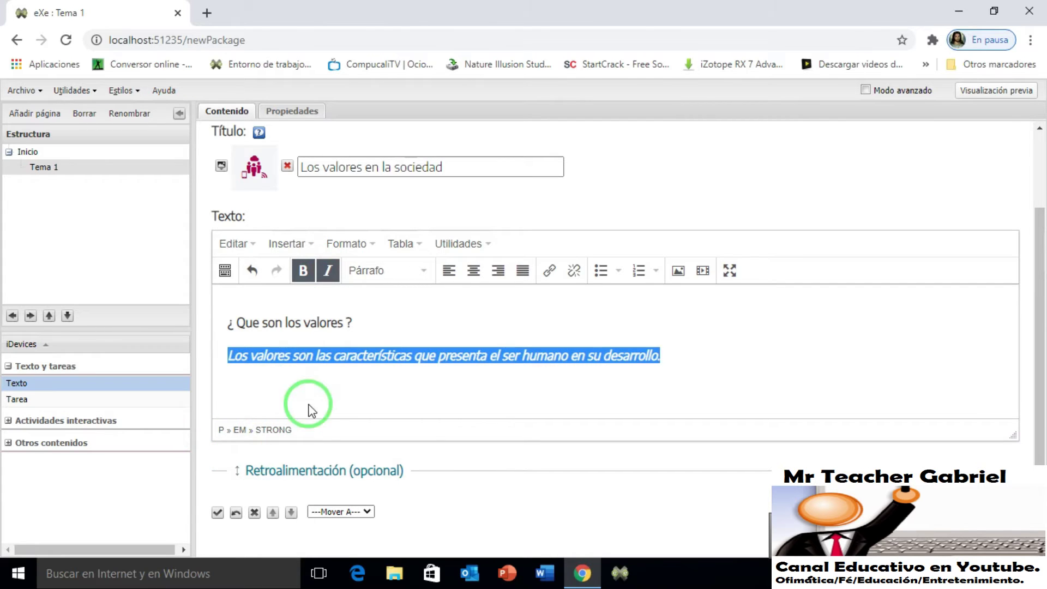
Toggle bold and italic off and back on for the definition paragraph.
{"action": "left_click", "coordinate": [301, 273]}
{"action": "left_click", "coordinate": [301, 273]}
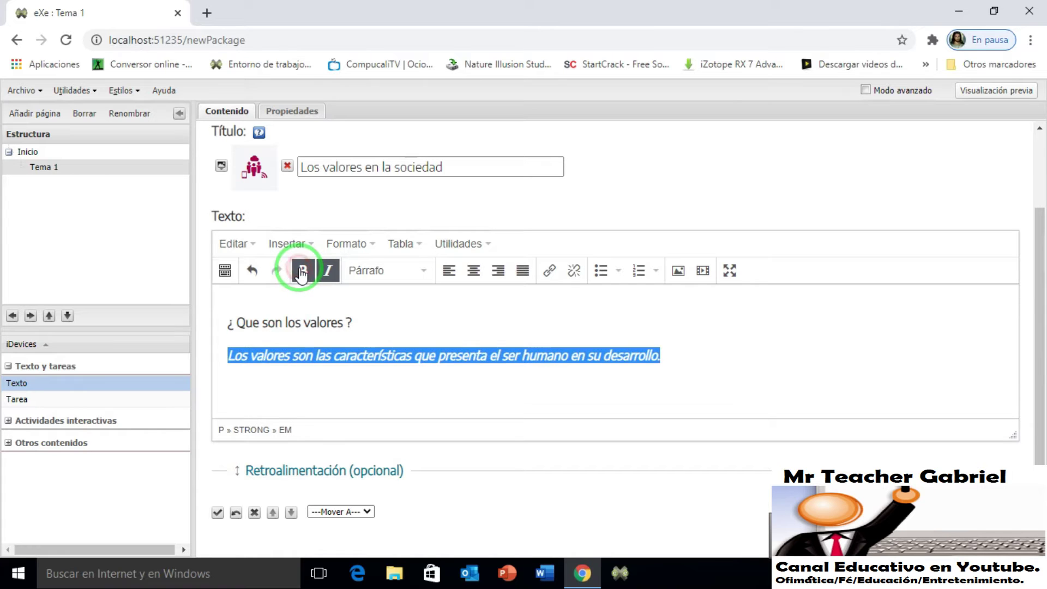
{"action": "left_click", "coordinate": [302, 272]}
{"action": "left_click", "coordinate": [302, 272]}
{"action": "left_click", "coordinate": [302, 273]}
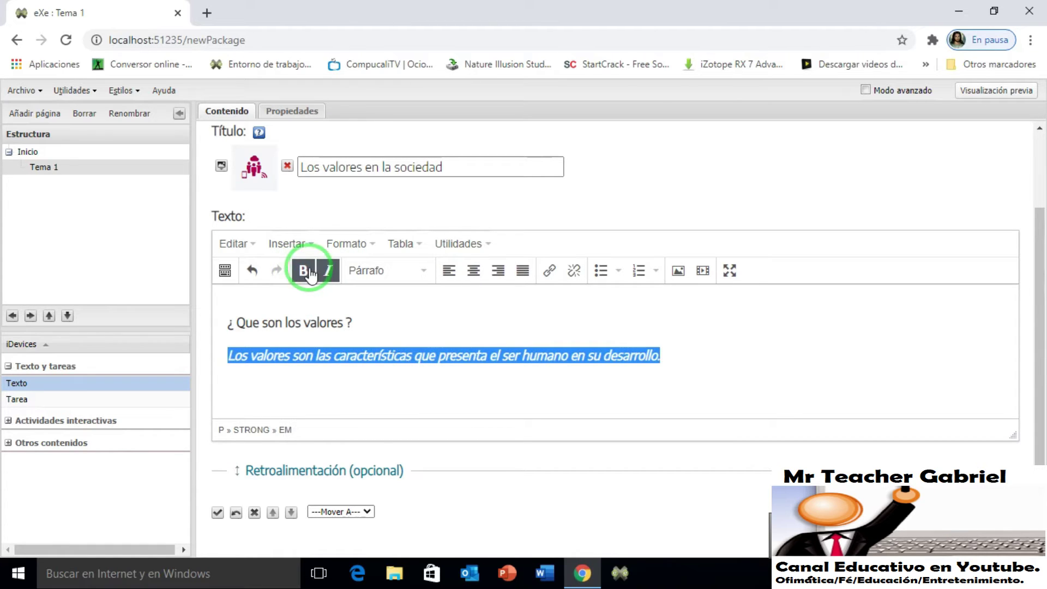
{"action": "left_click", "coordinate": [322, 272]}
{"action": "left_click", "coordinate": [322, 273]}
{"action": "left_click", "coordinate": [305, 272]}
{"action": "left_click", "coordinate": [305, 272]}
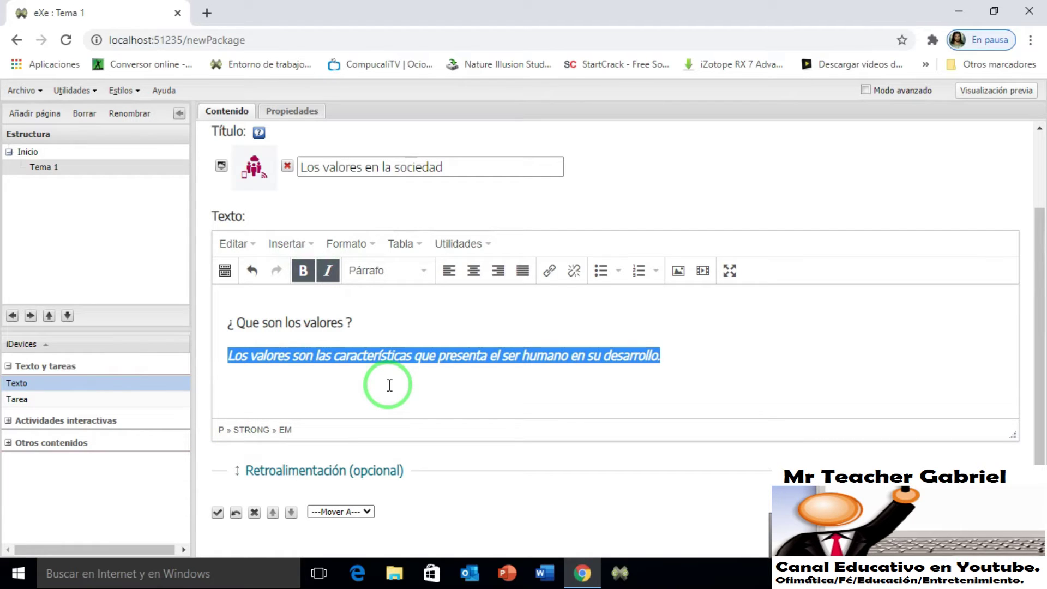
Try the heading styles Encabezado 1 through Encabezado 6 one after another on the definition paragraph.
{"action": "left_click", "coordinate": [423, 271]}
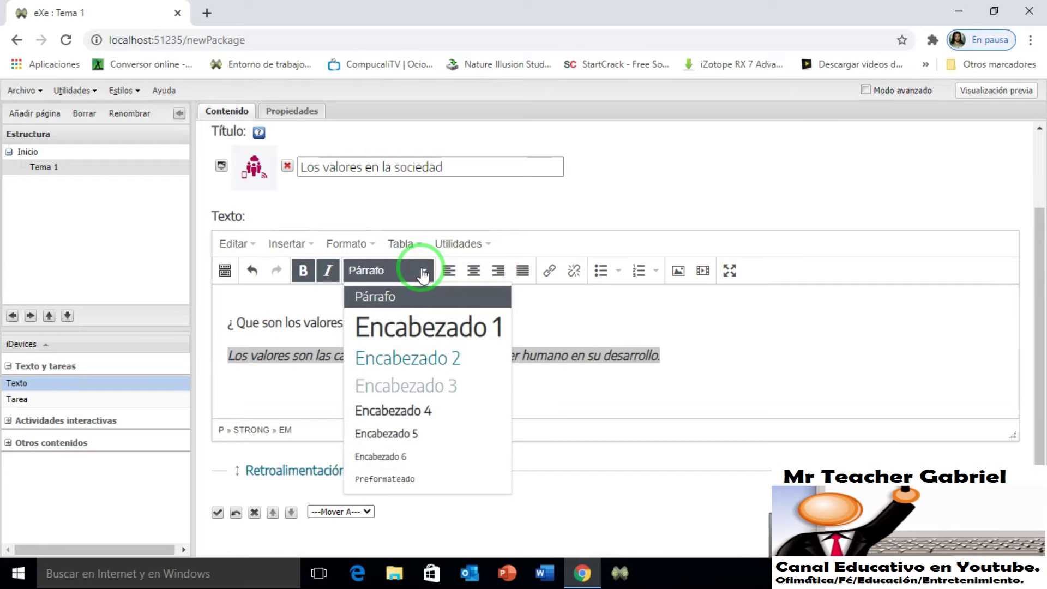
{"action": "left_click", "coordinate": [418, 327]}
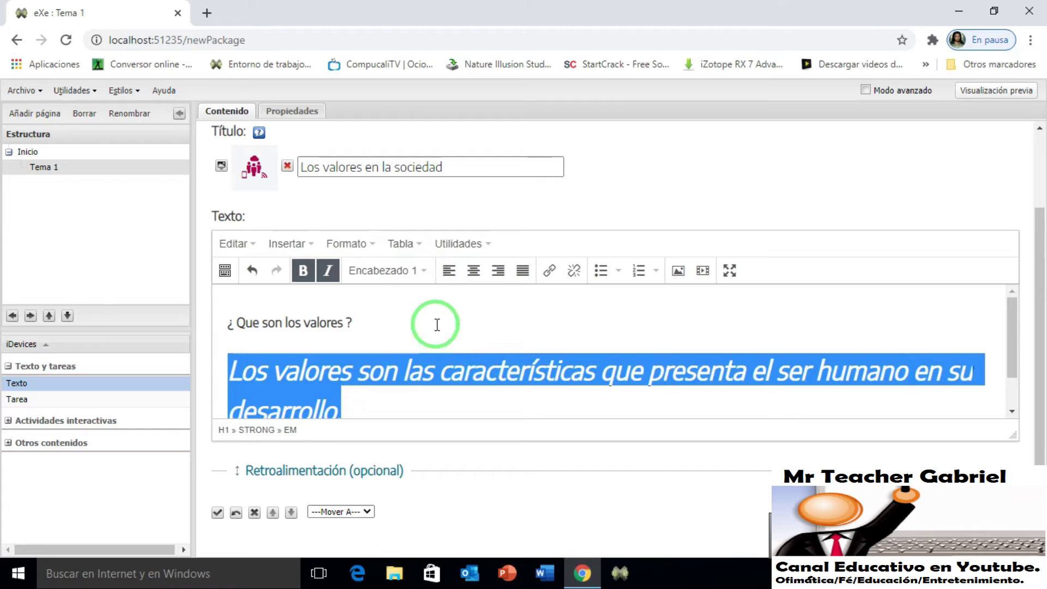
{"action": "left_click", "coordinate": [422, 271]}
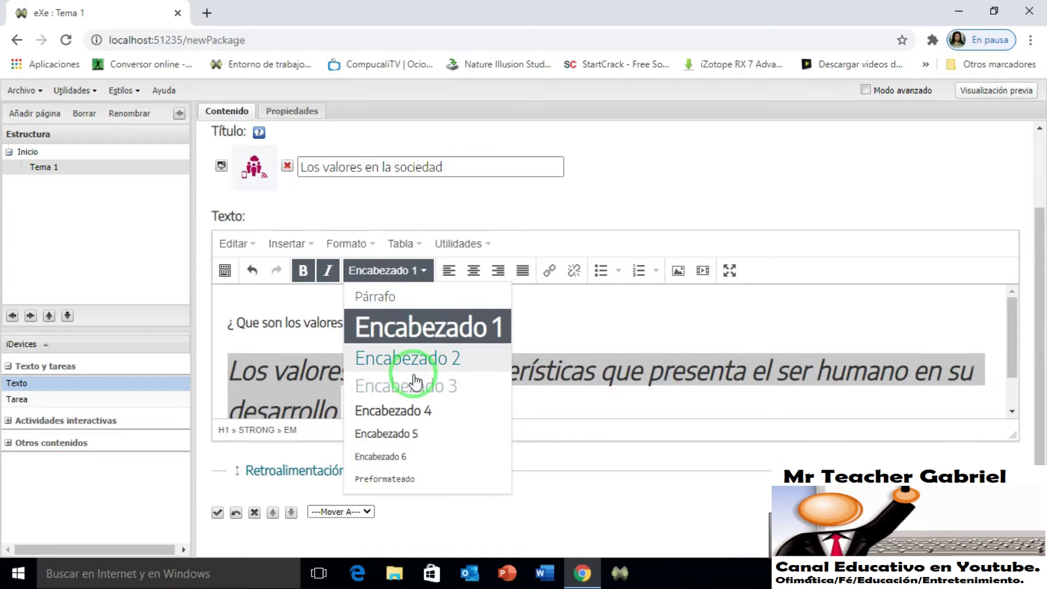
{"action": "left_click", "coordinate": [404, 361]}
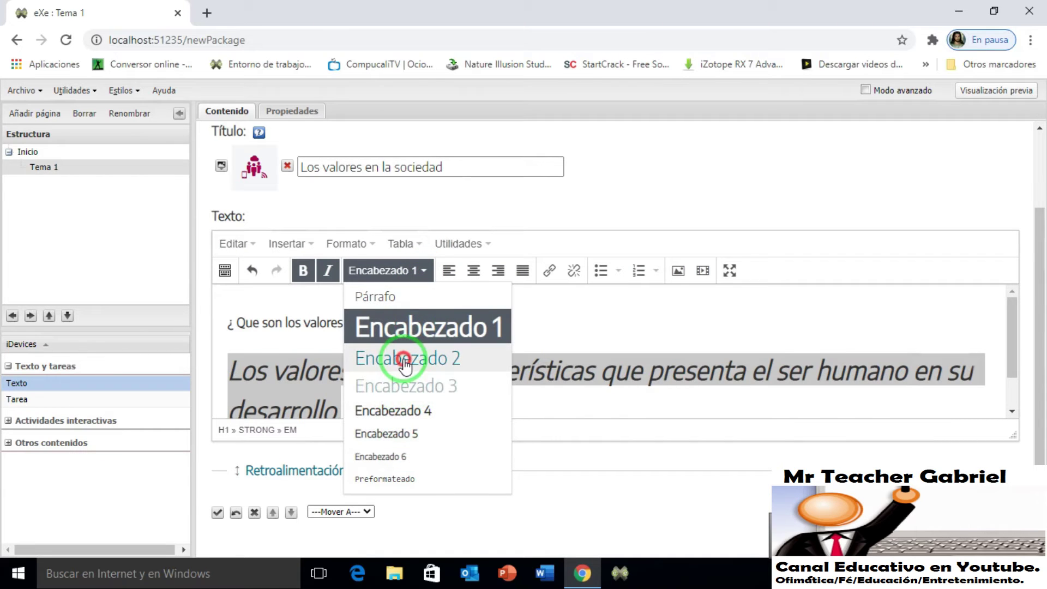
{"action": "left_click", "coordinate": [416, 270]}
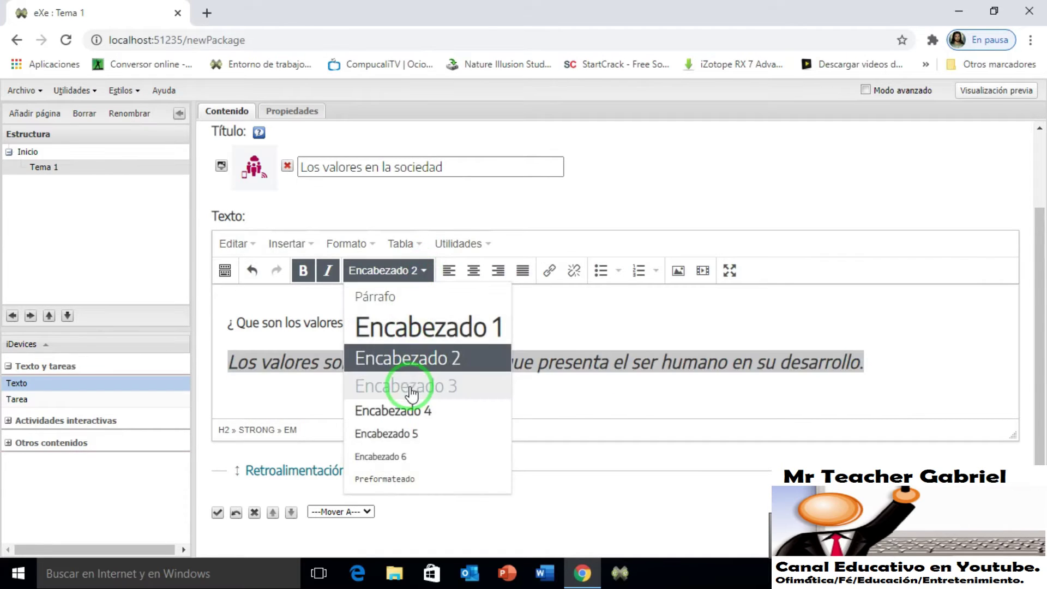
{"action": "left_click", "coordinate": [410, 388]}
{"action": "left_click", "coordinate": [414, 269]}
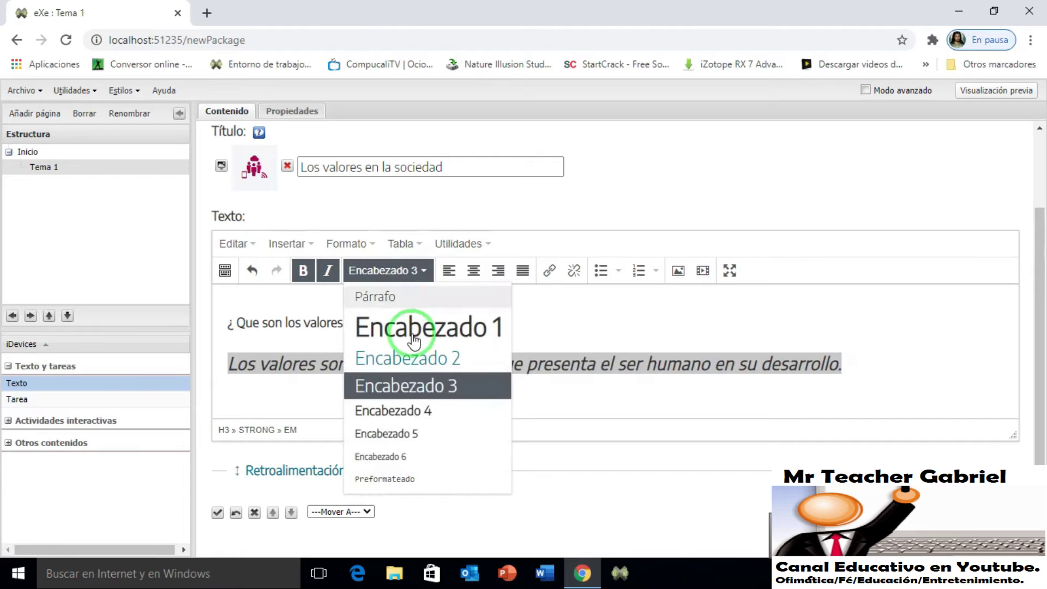
{"action": "left_click", "coordinate": [411, 413]}
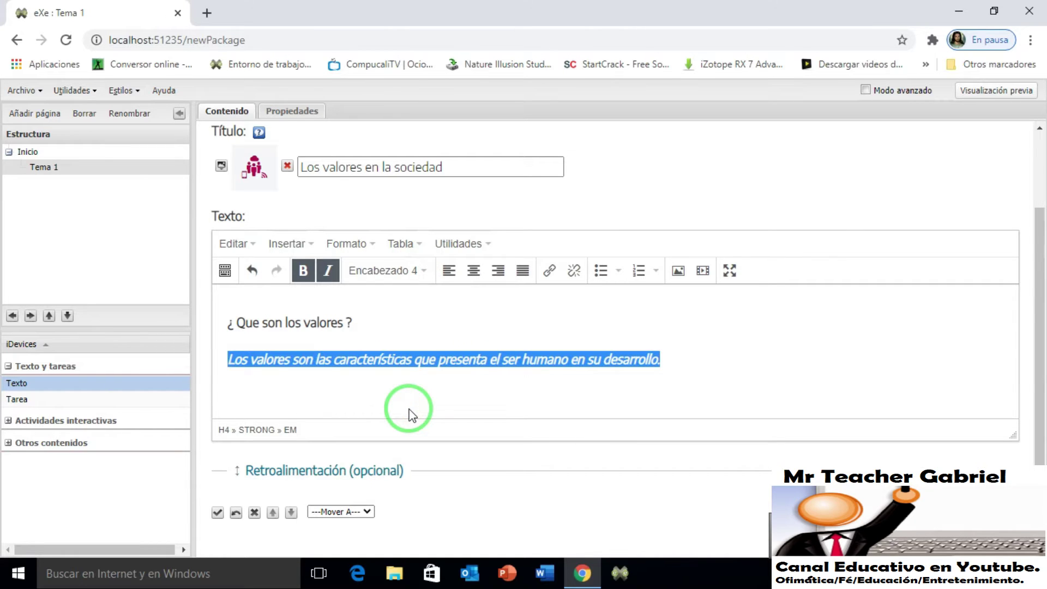
{"action": "left_click", "coordinate": [403, 270]}
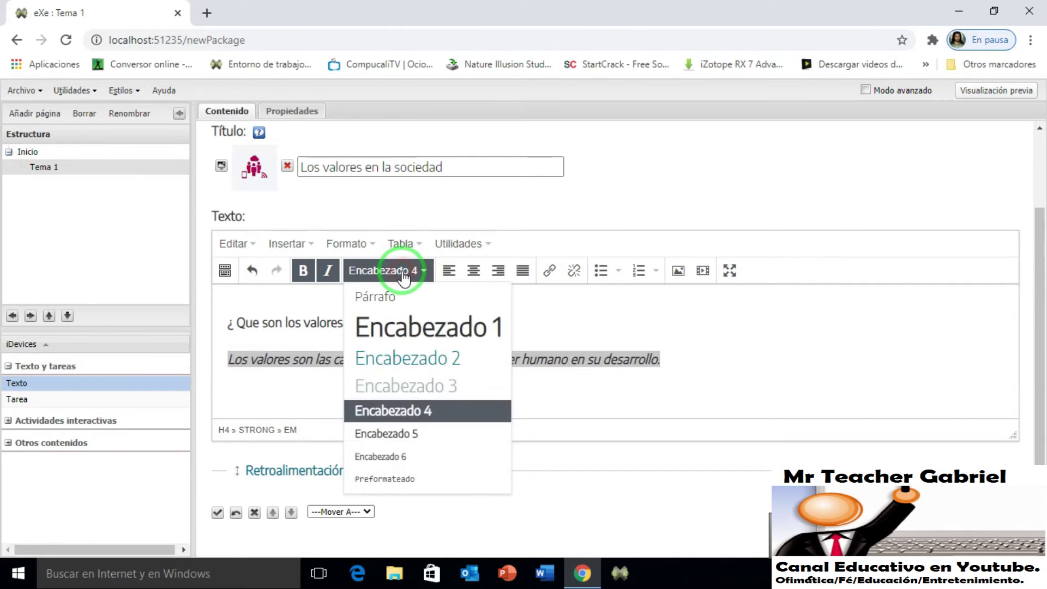
{"action": "left_click", "coordinate": [406, 435]}
{"action": "left_click", "coordinate": [398, 271]}
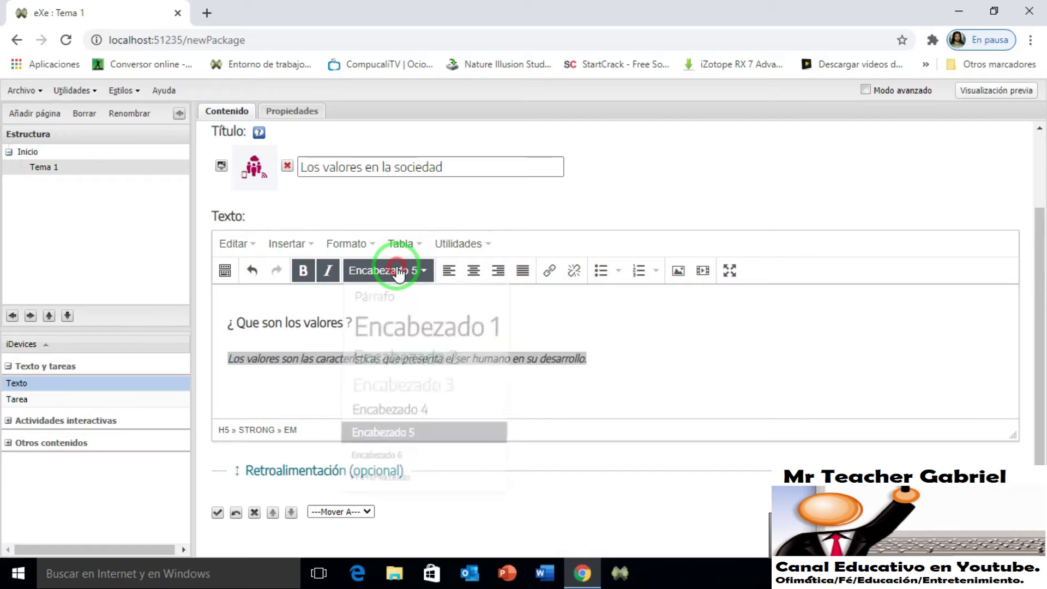
{"action": "left_click", "coordinate": [395, 457]}
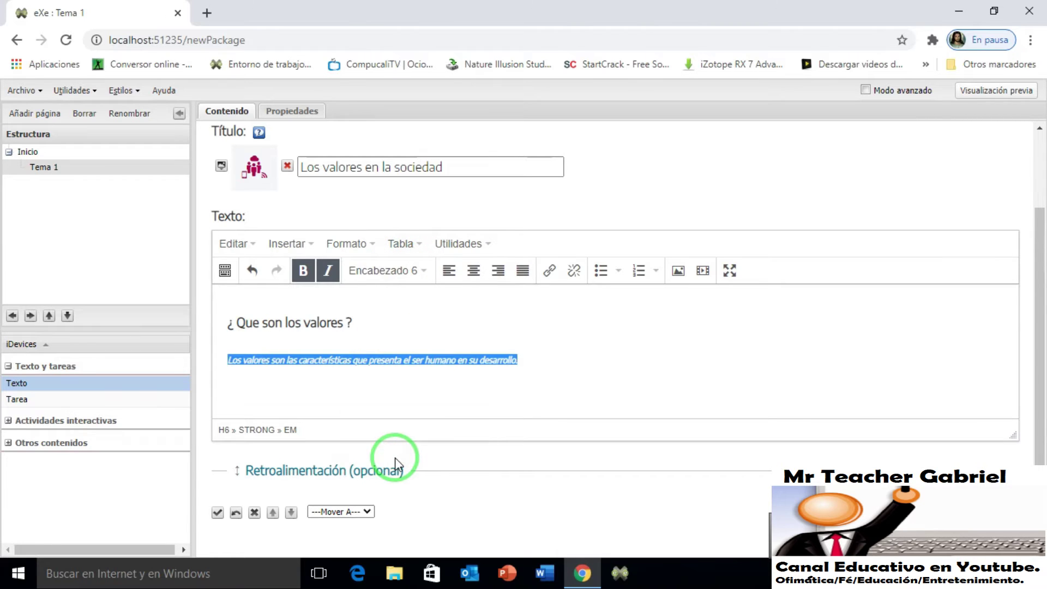
Apply the Preformateado style to the definition paragraph and deselect the text.
{"action": "left_click", "coordinate": [389, 270]}
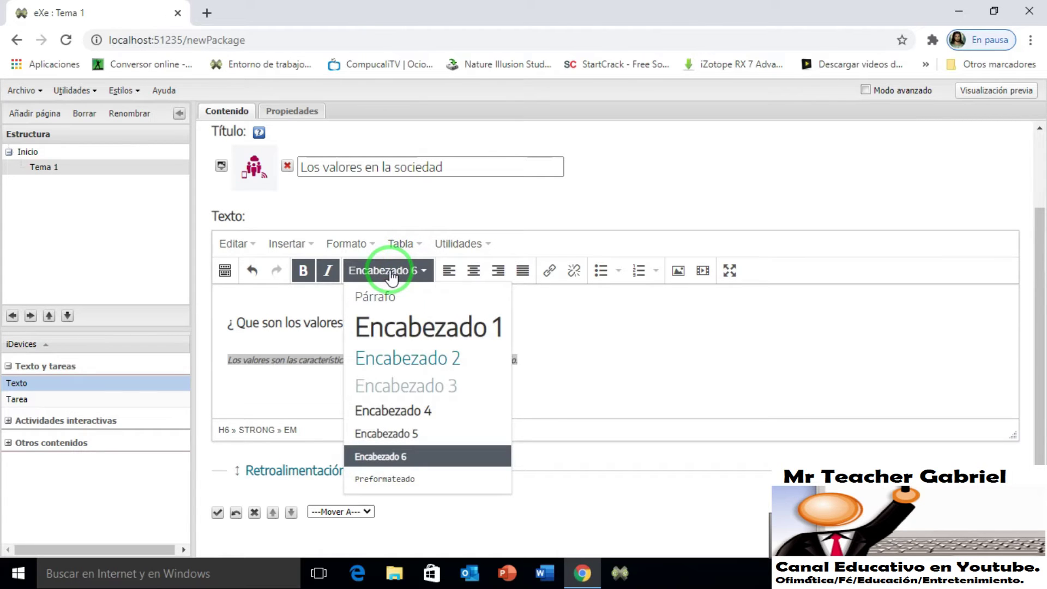
{"action": "left_click", "coordinate": [402, 480]}
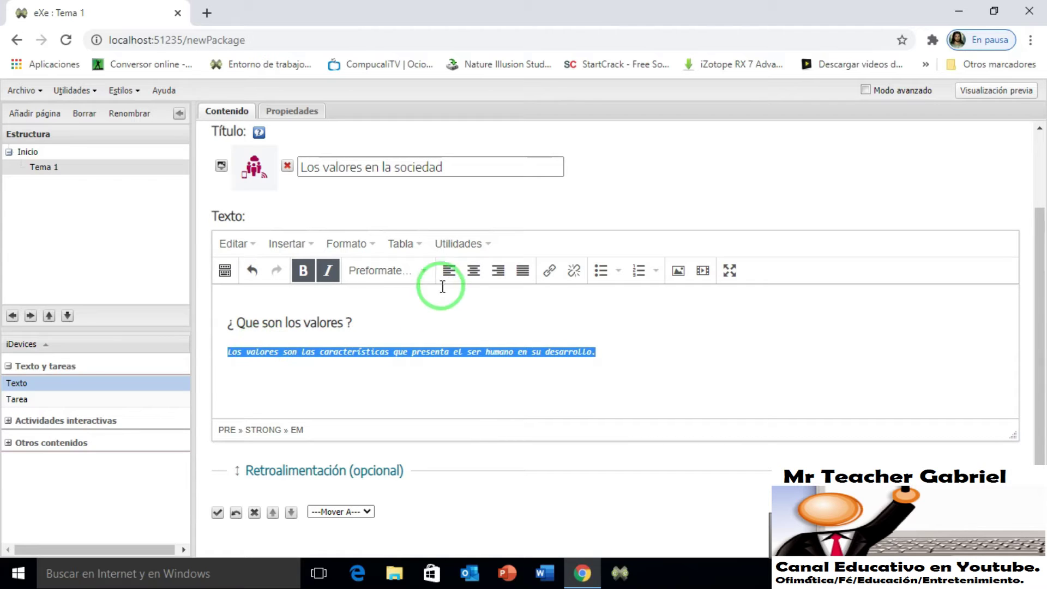
{"action": "left_click", "coordinate": [423, 271]}
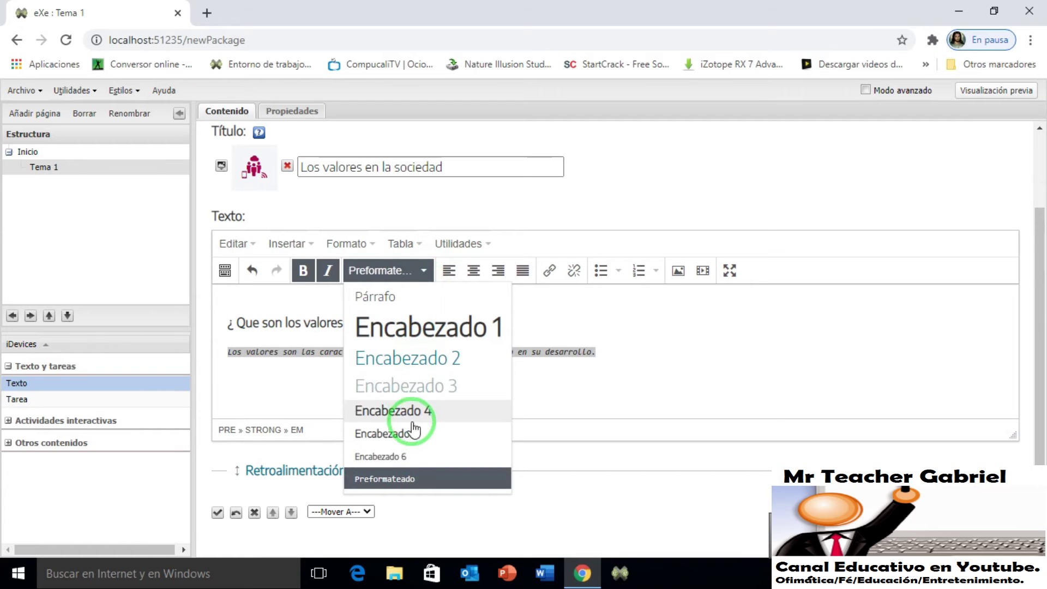
{"action": "left_click", "coordinate": [580, 387]}
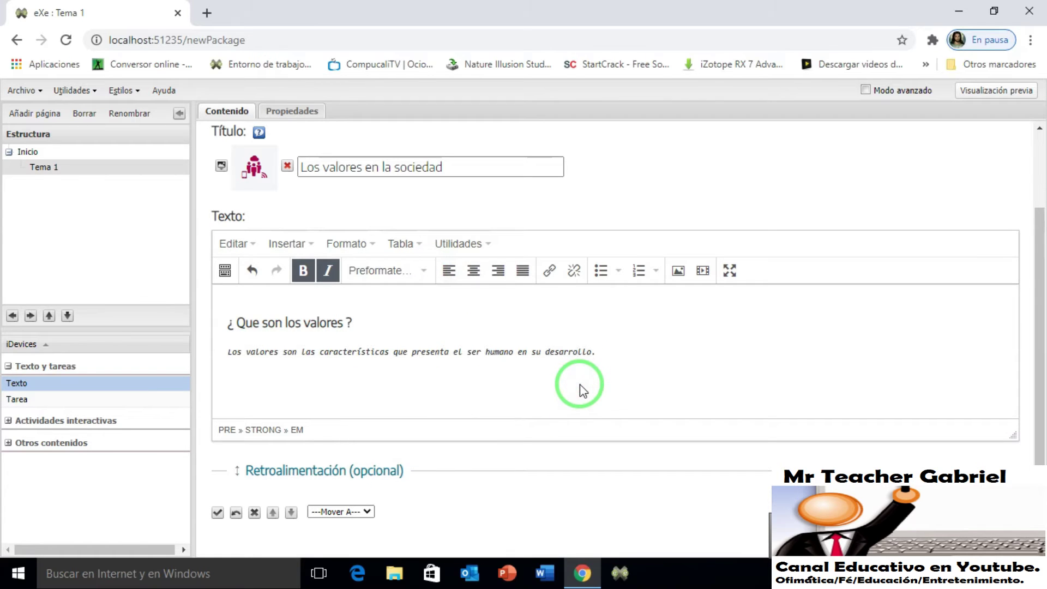
Apply the Encabezado 2 style to the question "¿ Que son los valores ?" and center it.
{"action": "left_click_drag", "start_coordinate": [620, 351], "coordinate": [225, 340]}
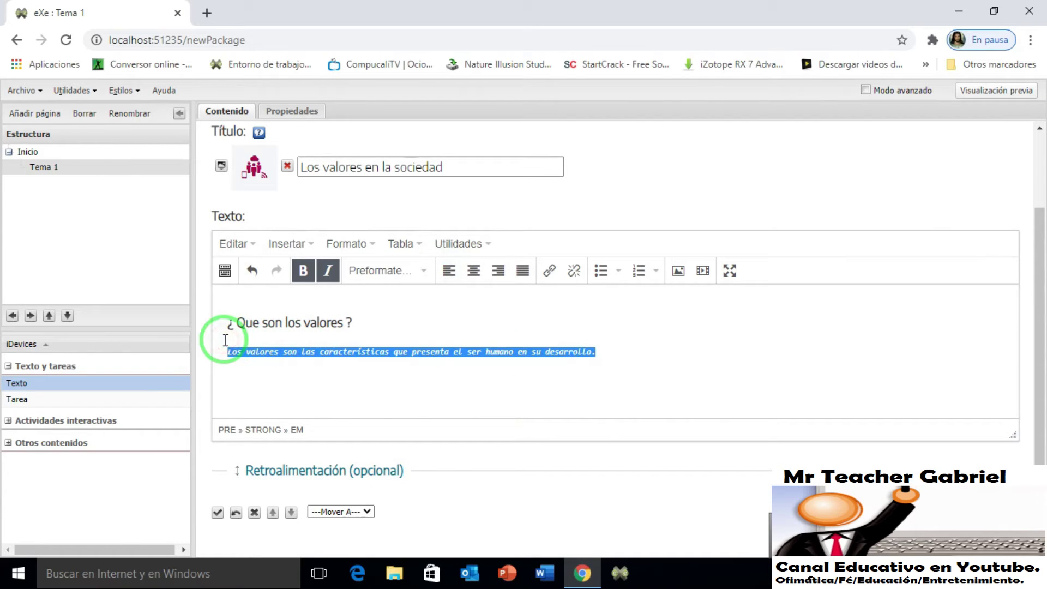
{"action": "left_click", "coordinate": [361, 325]}
{"action": "left_click_drag", "start_coordinate": [362, 326], "coordinate": [212, 322]}
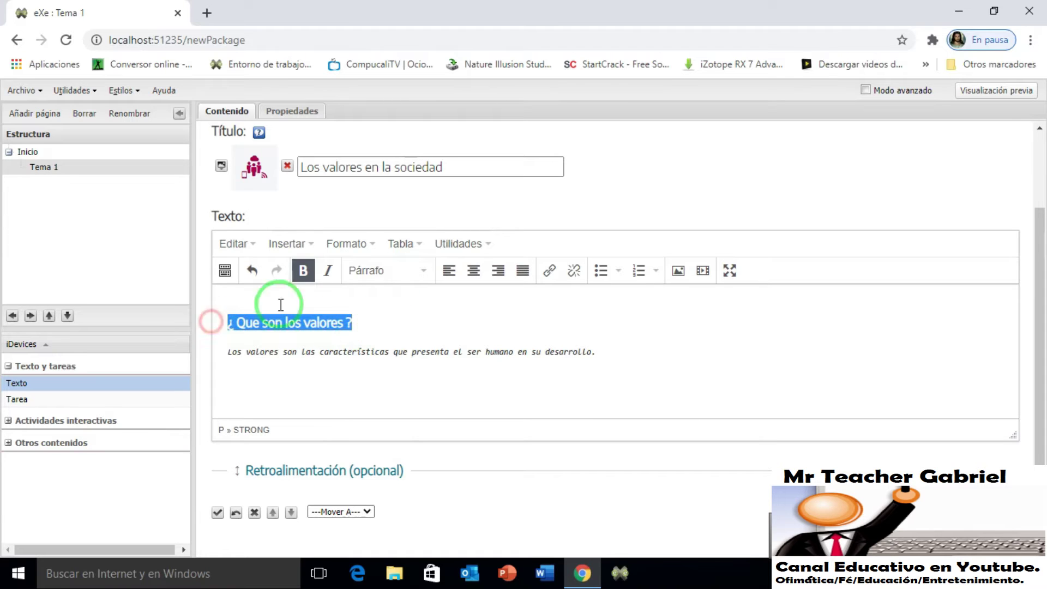
{"action": "left_click", "coordinate": [425, 270]}
{"action": "left_click", "coordinate": [413, 356]}
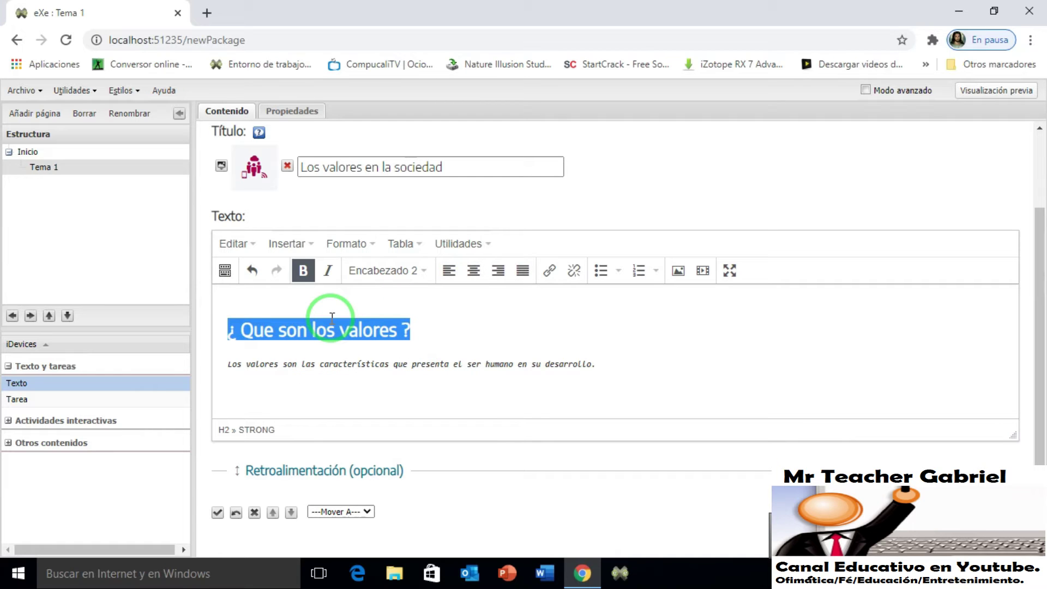
{"action": "left_click", "coordinate": [476, 276]}
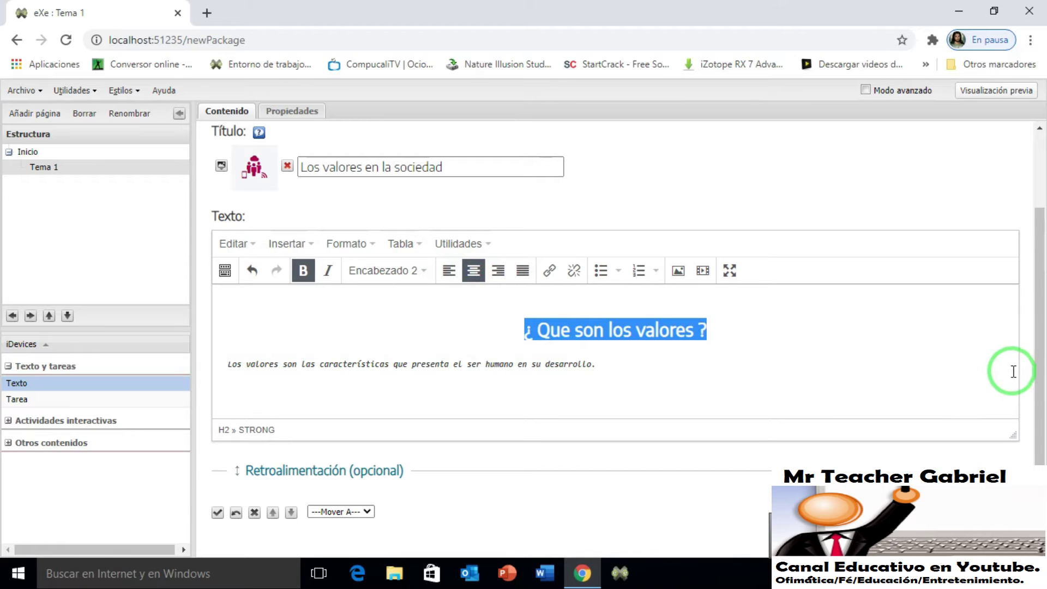
Shrink the text editor box and enlarge it again to slightly less than its original width and height.
{"action": "left_click_drag", "start_coordinate": [1016, 436], "coordinate": [868, 334]}
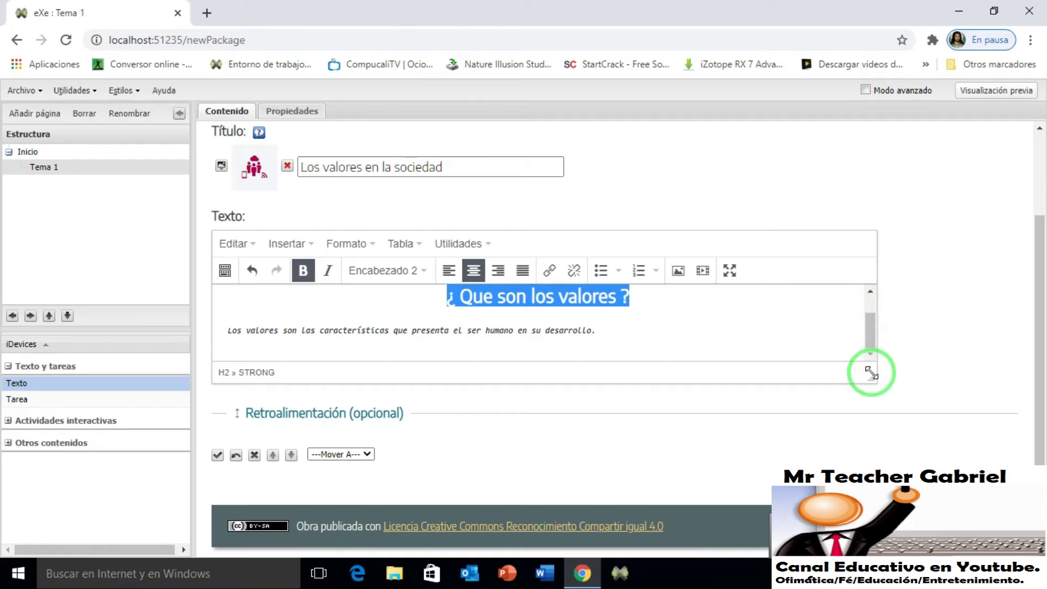
{"action": "left_click_drag", "start_coordinate": [871, 379], "coordinate": [986, 429]}
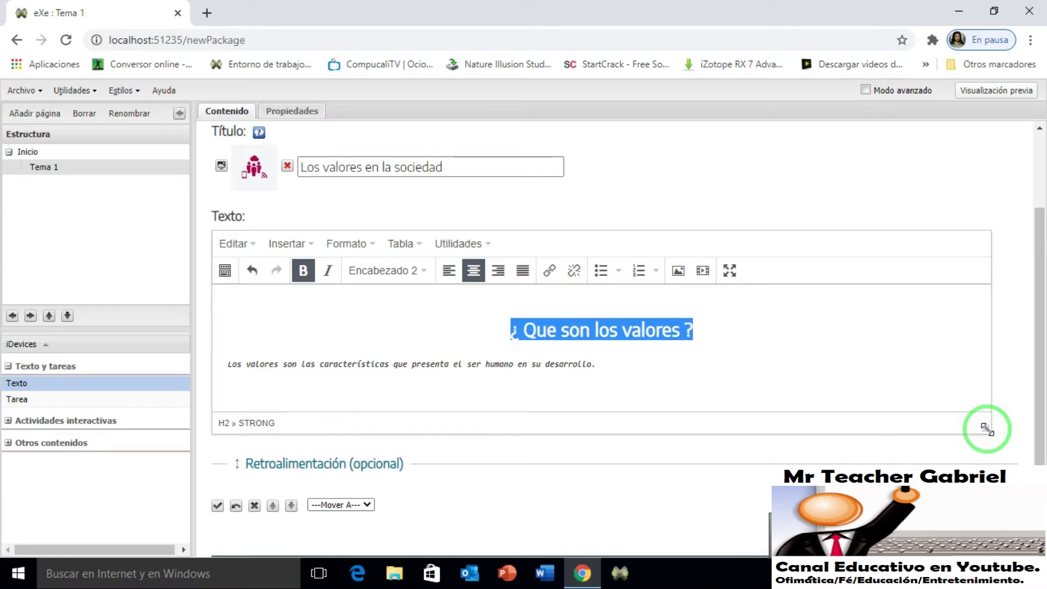
Try right and left alignment on the question heading and set it to justified.
{"action": "left_click", "coordinate": [498, 270]}
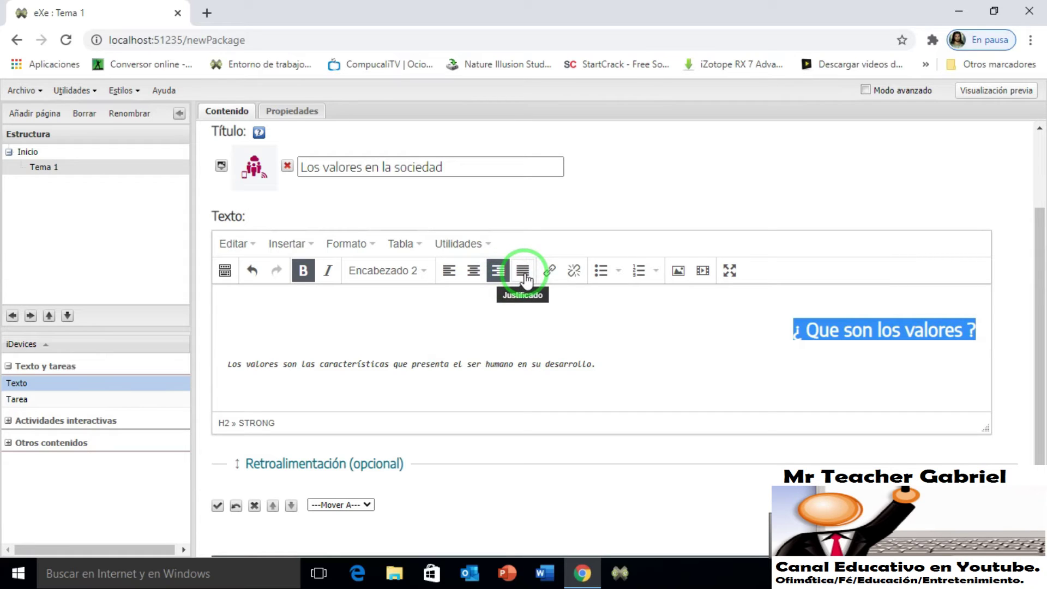
{"action": "left_click", "coordinate": [524, 271]}
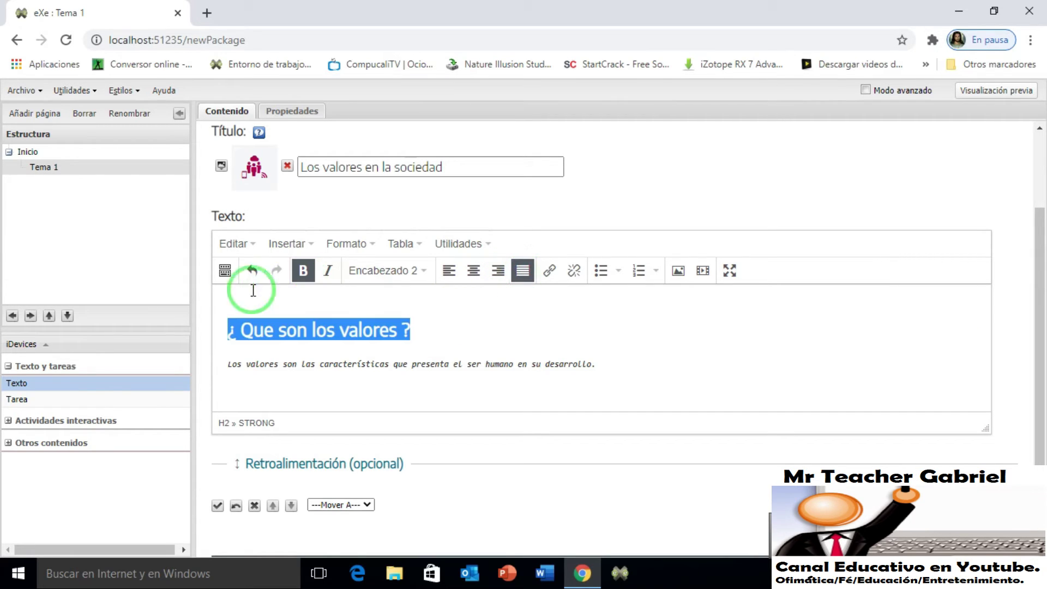
{"action": "left_click", "coordinate": [451, 271]}
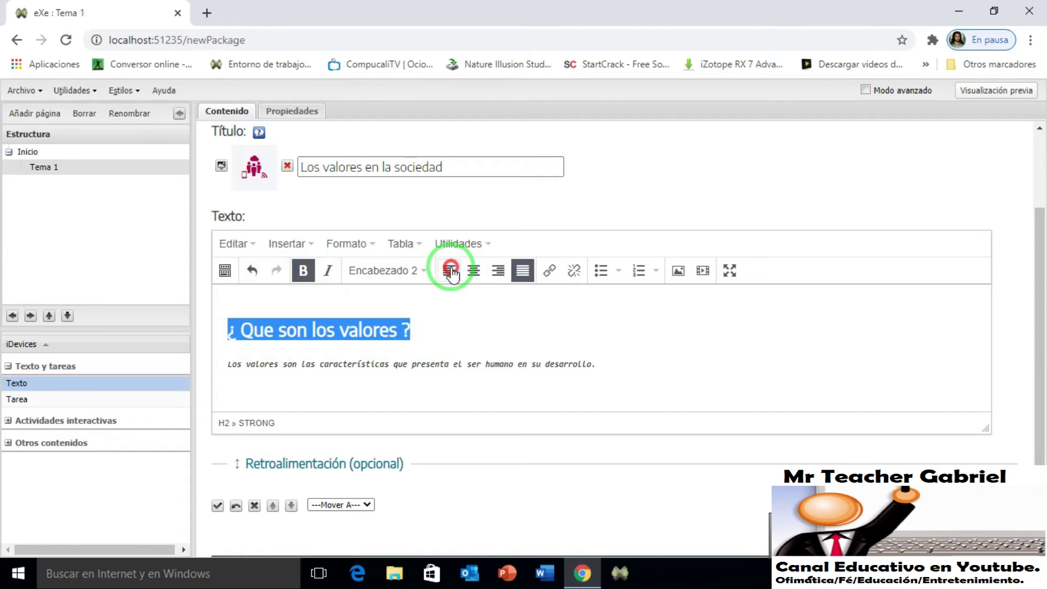
{"action": "left_click", "coordinate": [523, 270]}
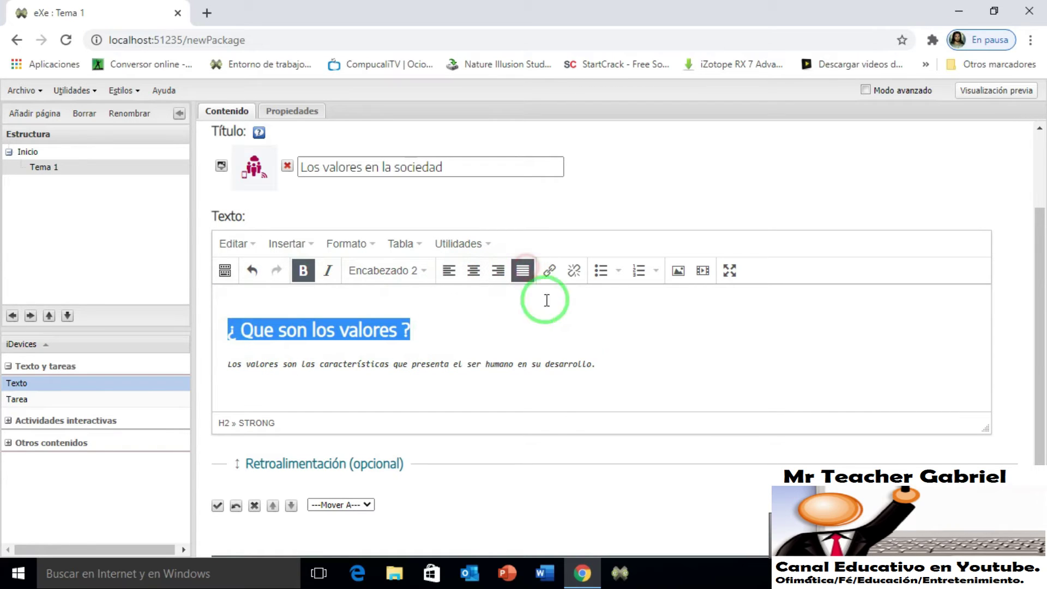
Append "Estos valores son fundamentales en el correcto desarrolo de las sociedad existente en la actualidad" to the end of the definition paragraph.
{"action": "left_click", "coordinate": [625, 370]}
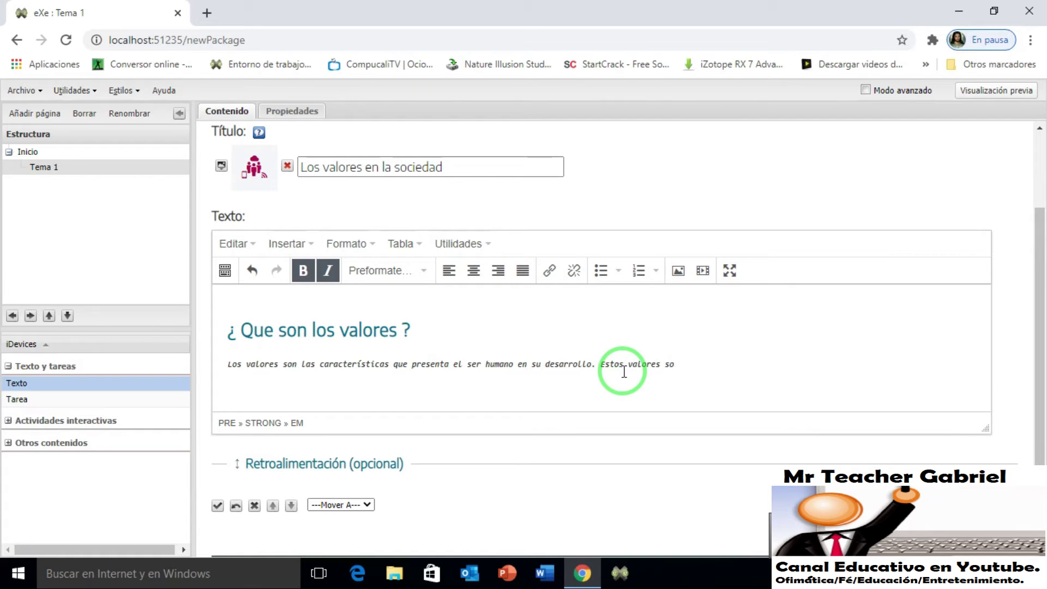
{"action": "type", "text": "m,en"}
{"action": "type", "text": "tyal"}
{"action": "type", "text": " el correc"}
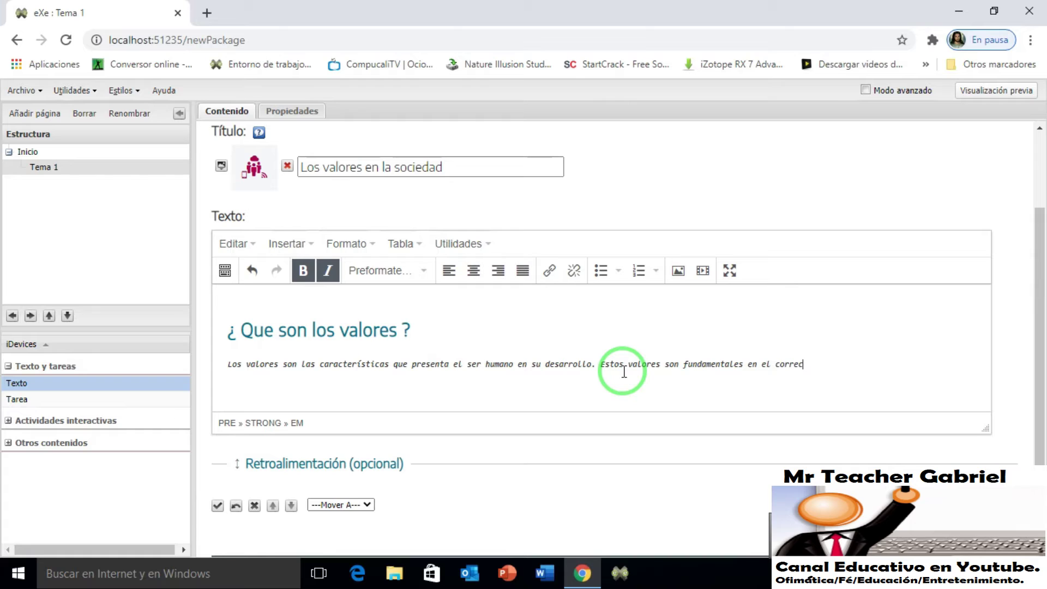
{"action": "type", "text": "lo de las sociedad exis"}
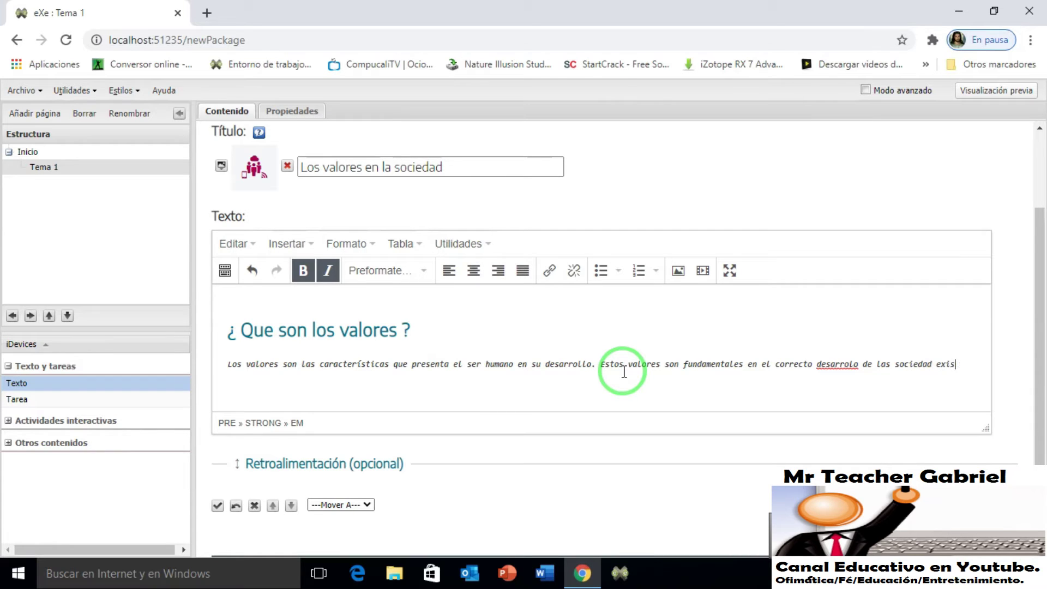
{"action": "type", "text": "te en la "}
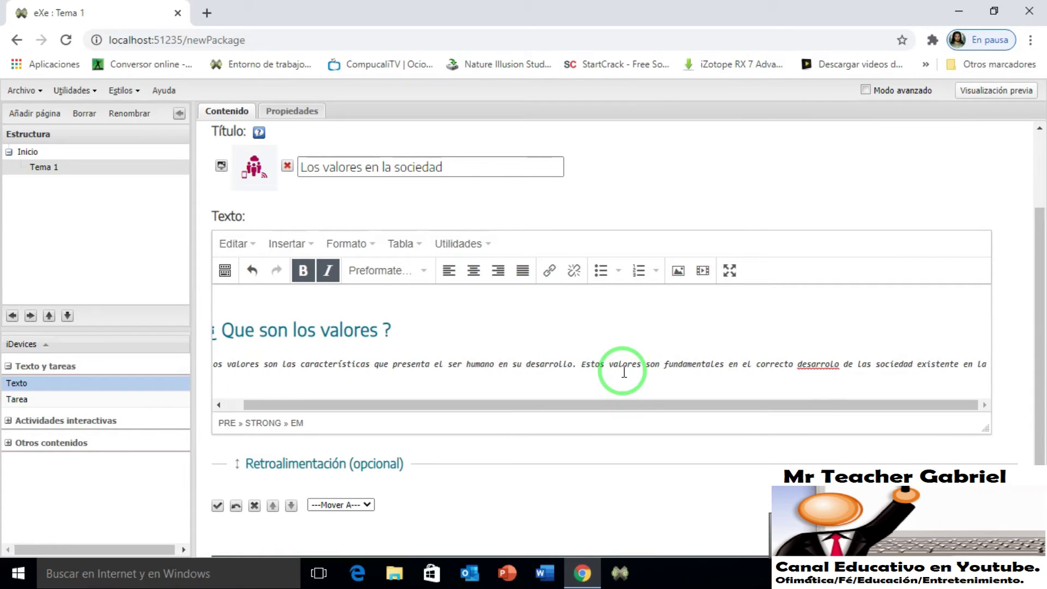
{"action": "type", "text": "actualidad"}
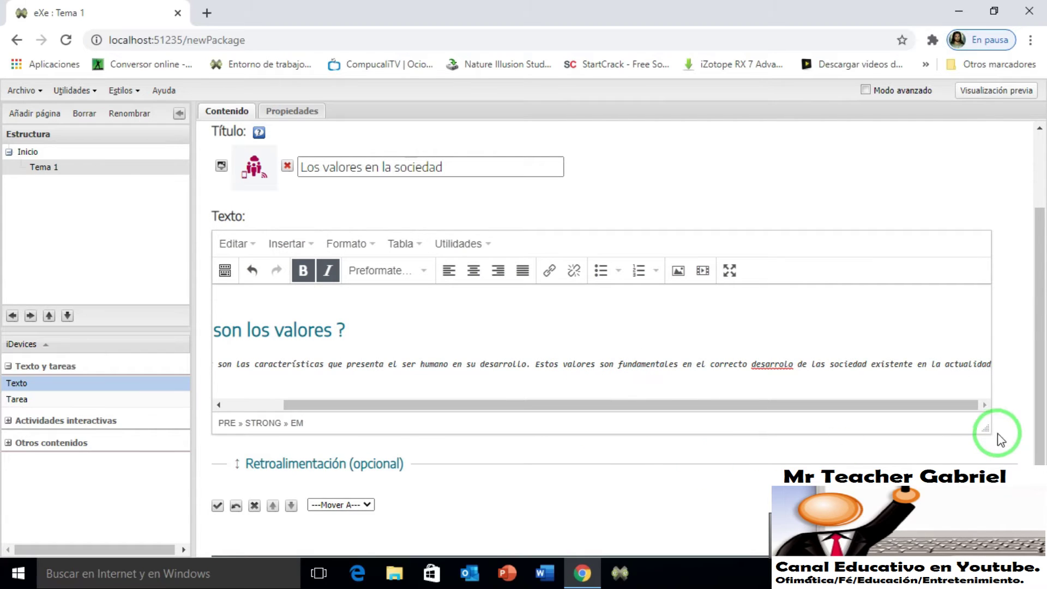
Narrow the text editor box and try justified alignment on the whole definition paragraph, then deselect it.
{"action": "left_click_drag", "start_coordinate": [988, 430], "coordinate": [879, 428]}
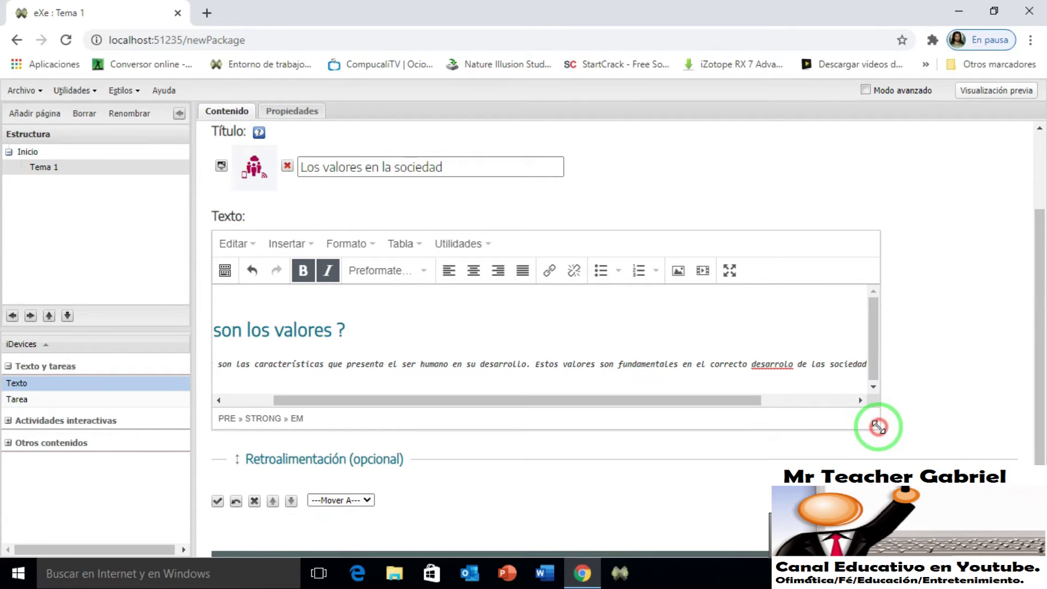
{"action": "left_click_drag", "start_coordinate": [739, 402], "coordinate": [617, 423]}
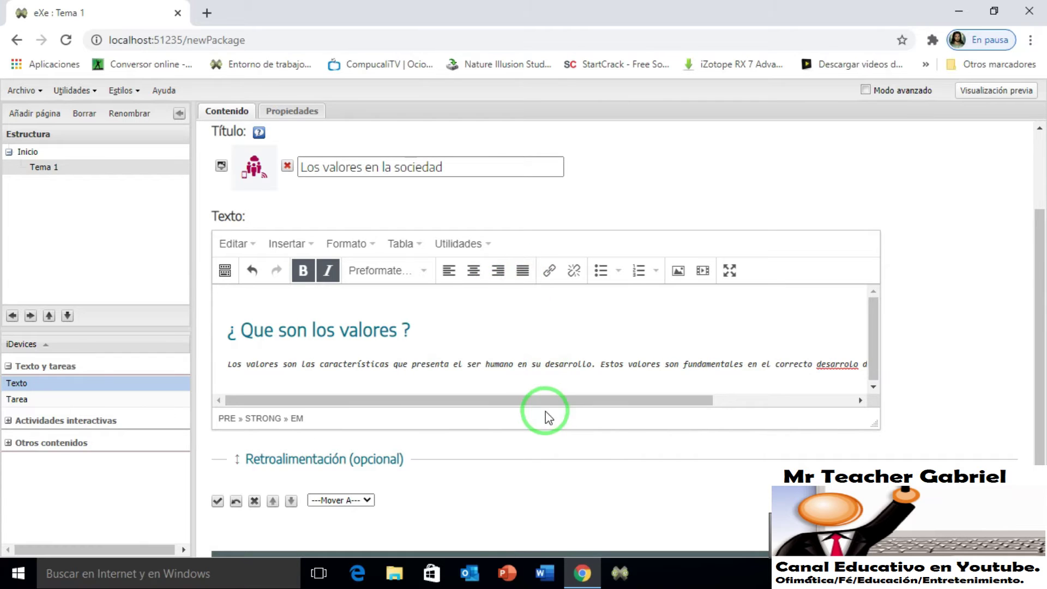
{"action": "left_click_drag", "start_coordinate": [225, 363], "coordinate": [898, 374]}
{"action": "left_click", "coordinate": [522, 271]}
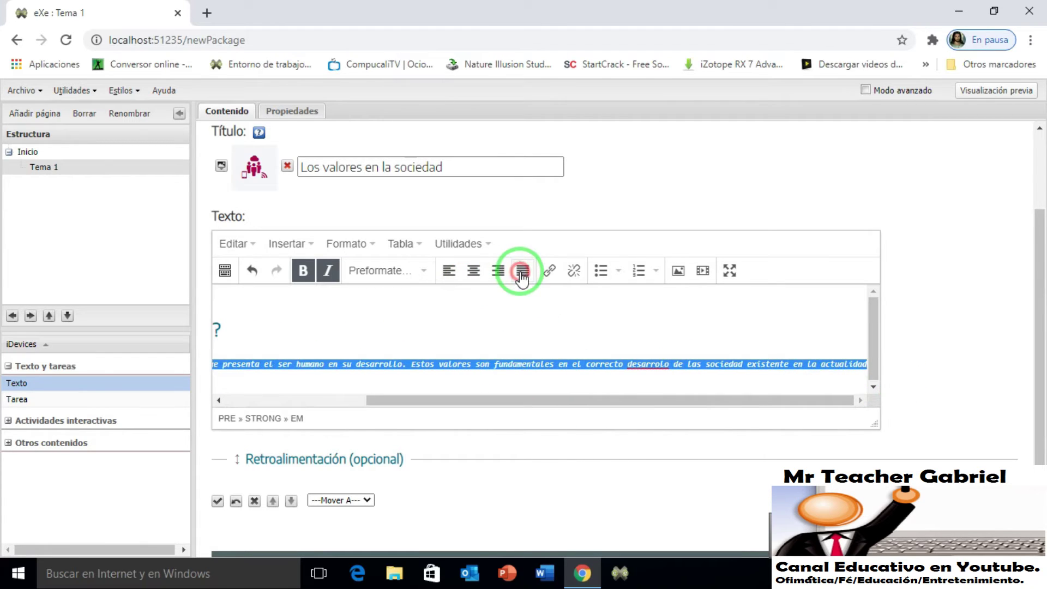
{"action": "left_click_drag", "start_coordinate": [498, 400], "coordinate": [343, 413]}
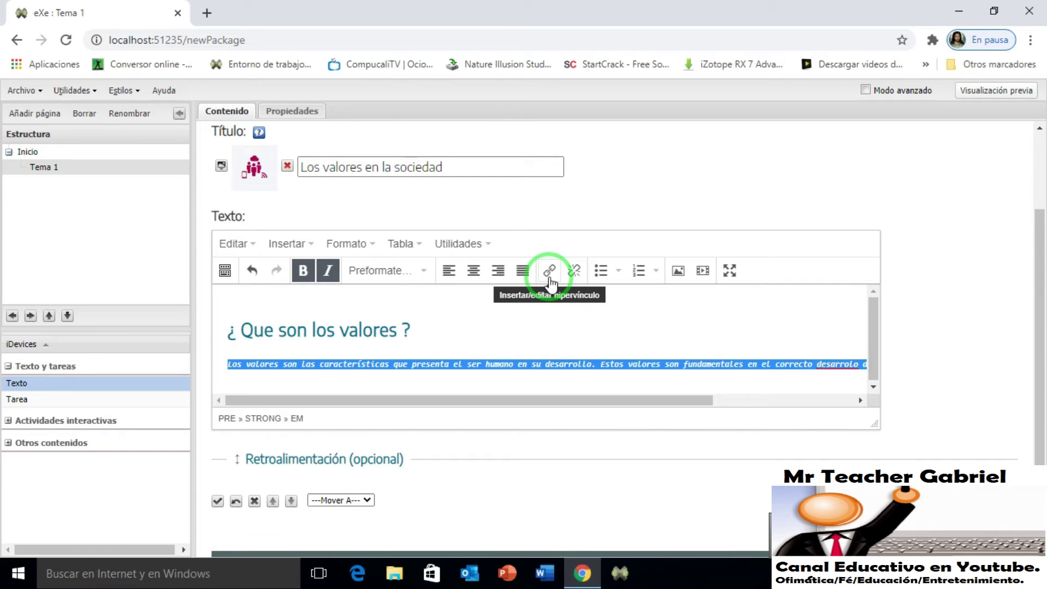
{"action": "left_click", "coordinate": [322, 381]}
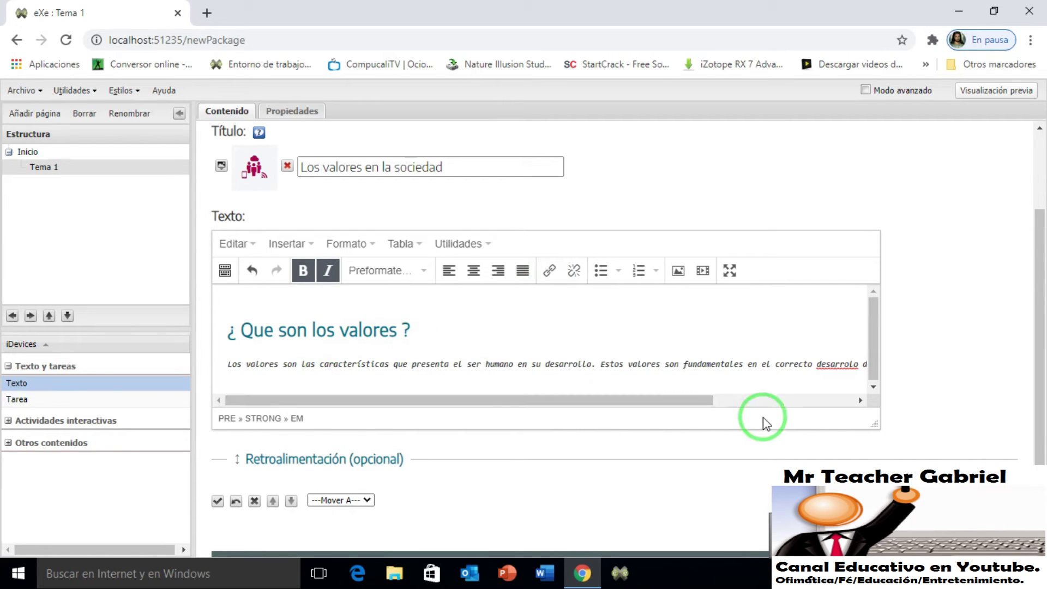
Enlarge the text editor box in width and height and correct "desarrolo" to "desarrollo" in the definition paragraph.
{"action": "left_click_drag", "start_coordinate": [874, 424], "coordinate": [981, 497]}
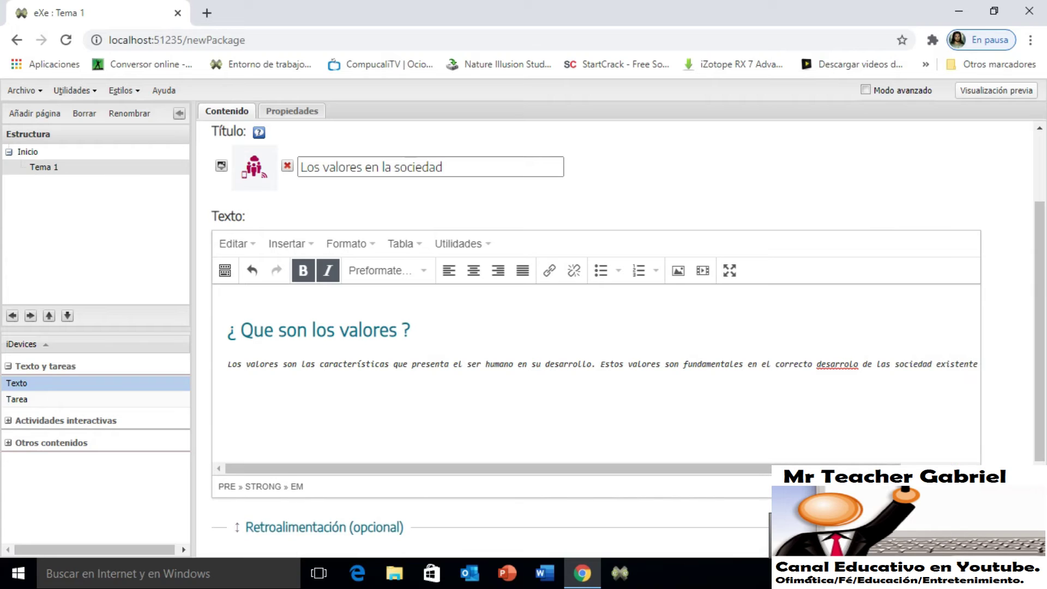
{"action": "left_click", "coordinate": [849, 364]}
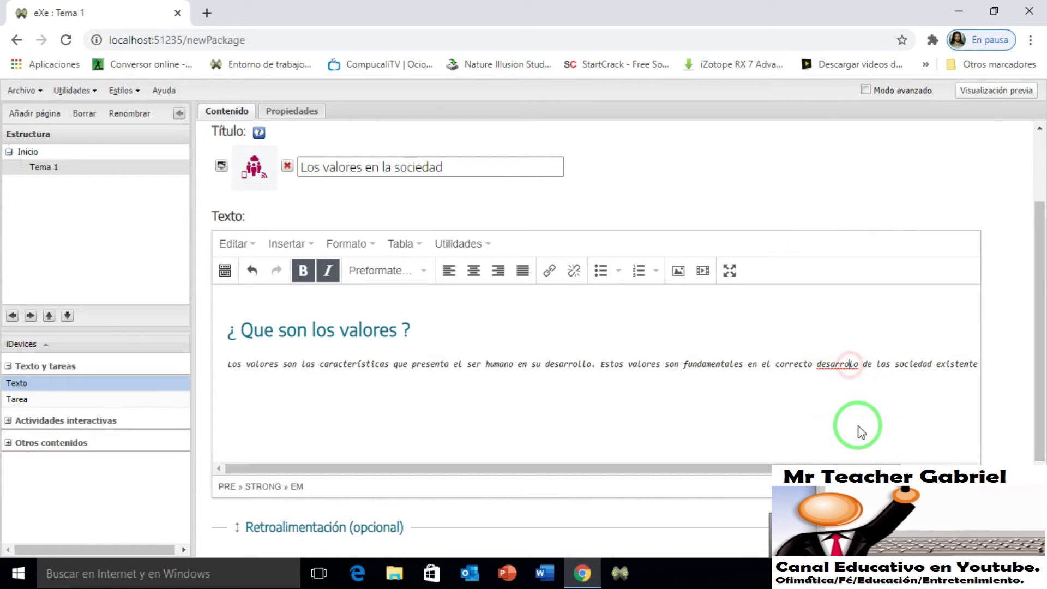
{"action": "type", "text": "l"}
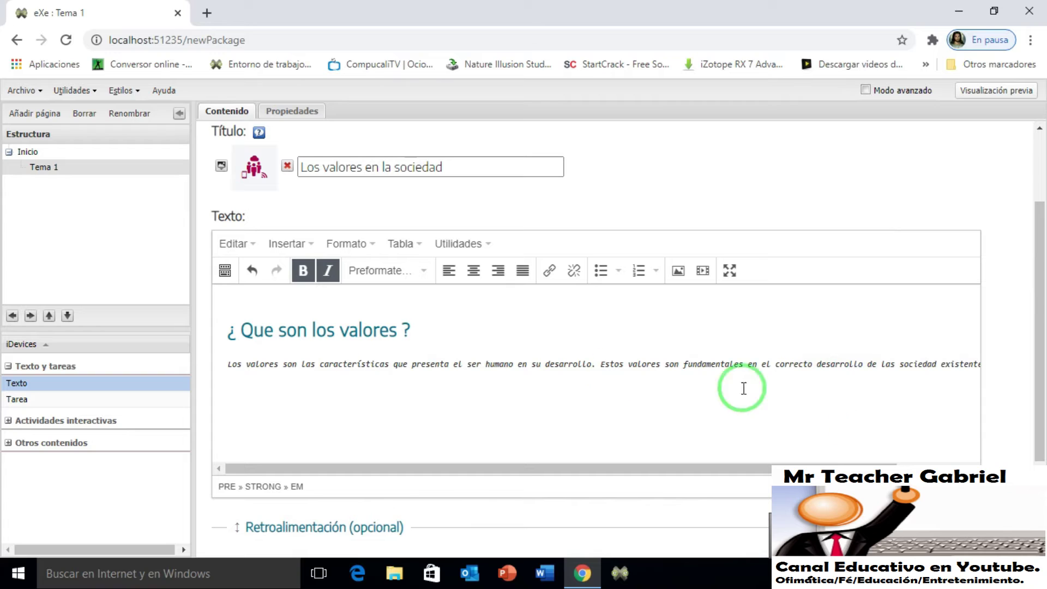
{"action": "left_click", "coordinate": [335, 392]}
{"action": "left_click", "coordinate": [751, 382]}
{"action": "left_click_drag", "start_coordinate": [804, 465], "coordinate": [959, 463]}
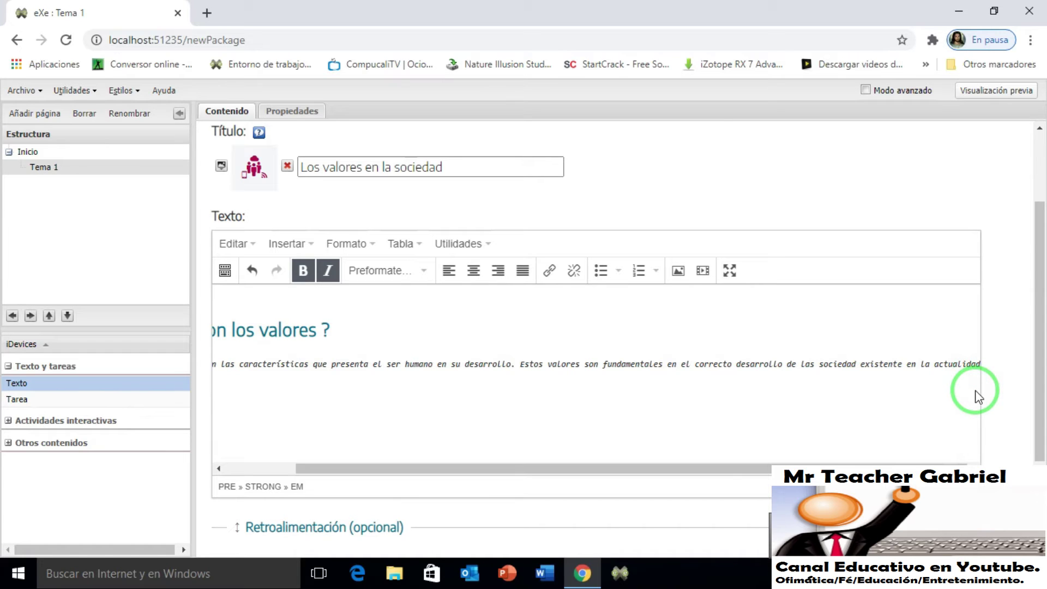
{"action": "left_click_drag", "start_coordinate": [748, 465], "coordinate": [460, 488]}
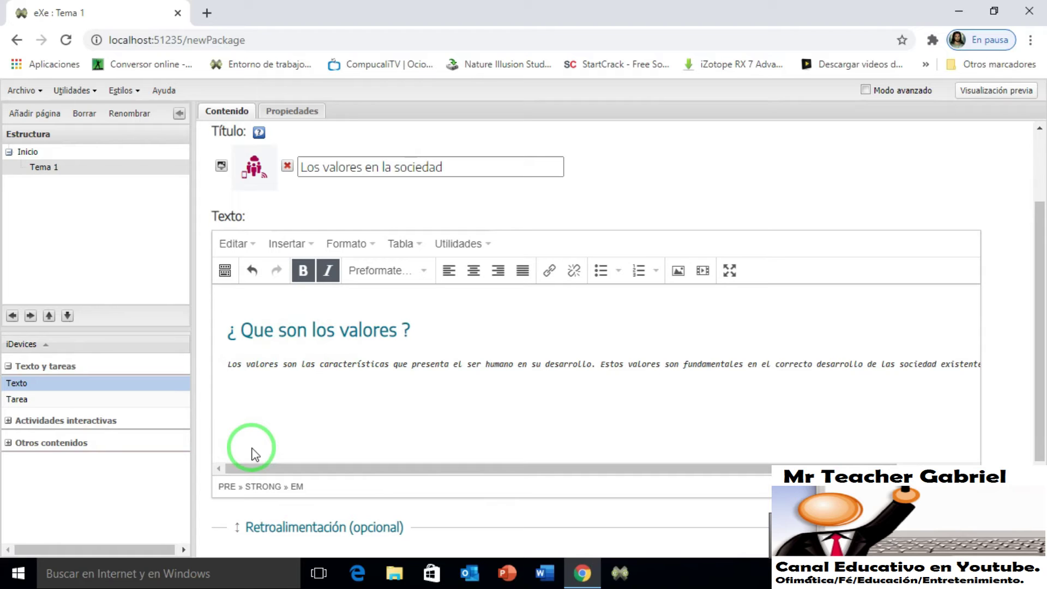
Open the dialog for inserting a hyperlink, reposition it, and review its anchor, display text, title and destination options.
{"action": "left_click", "coordinate": [549, 273]}
{"action": "left_click_drag", "start_coordinate": [538, 150], "coordinate": [379, 134]}
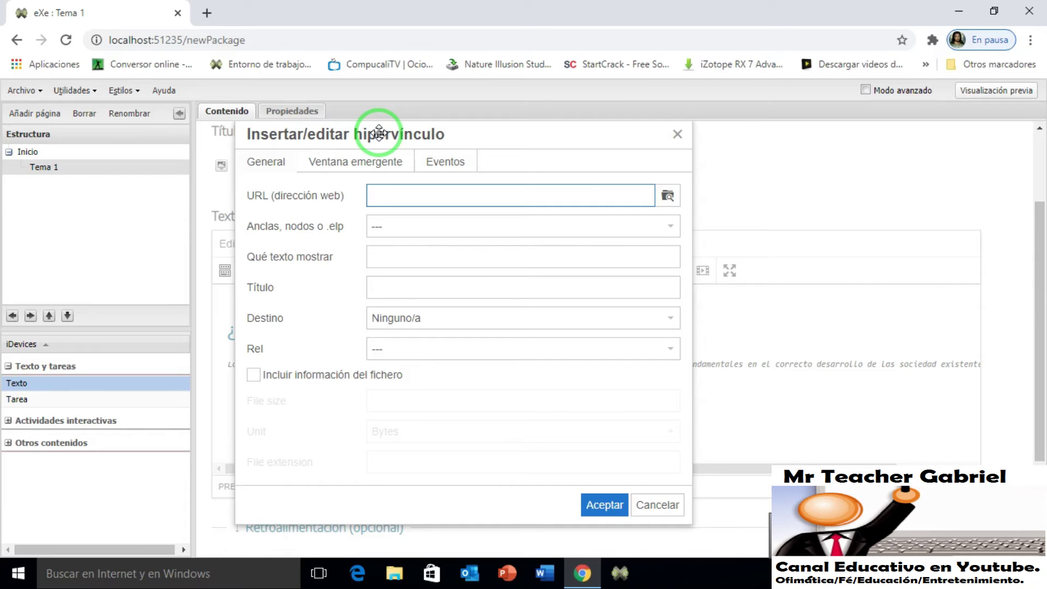
{"action": "left_click", "coordinate": [413, 228]}
{"action": "left_click", "coordinate": [413, 233]}
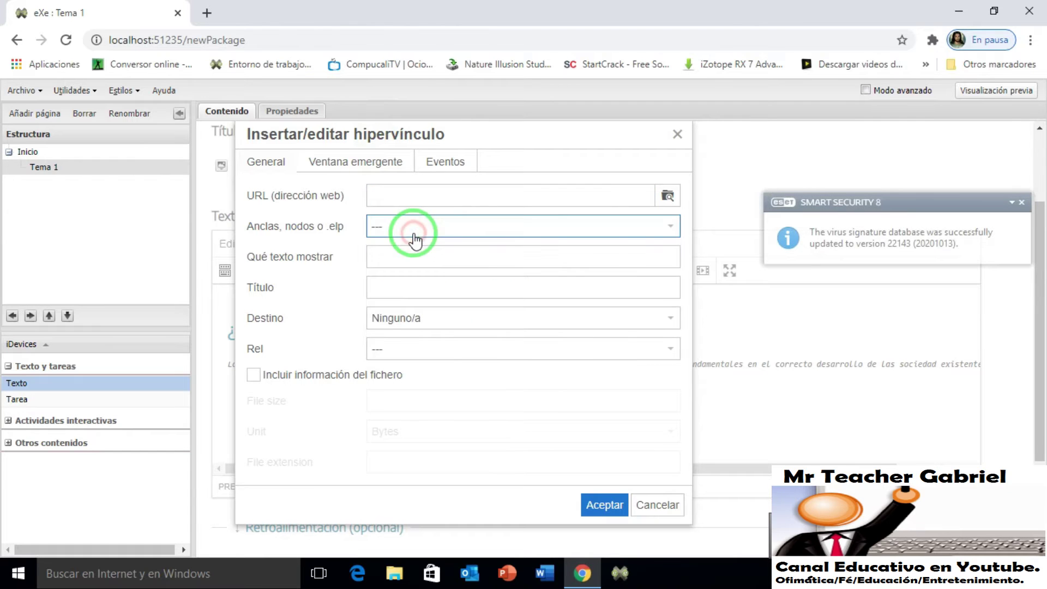
{"action": "left_click", "coordinate": [1024, 204]}
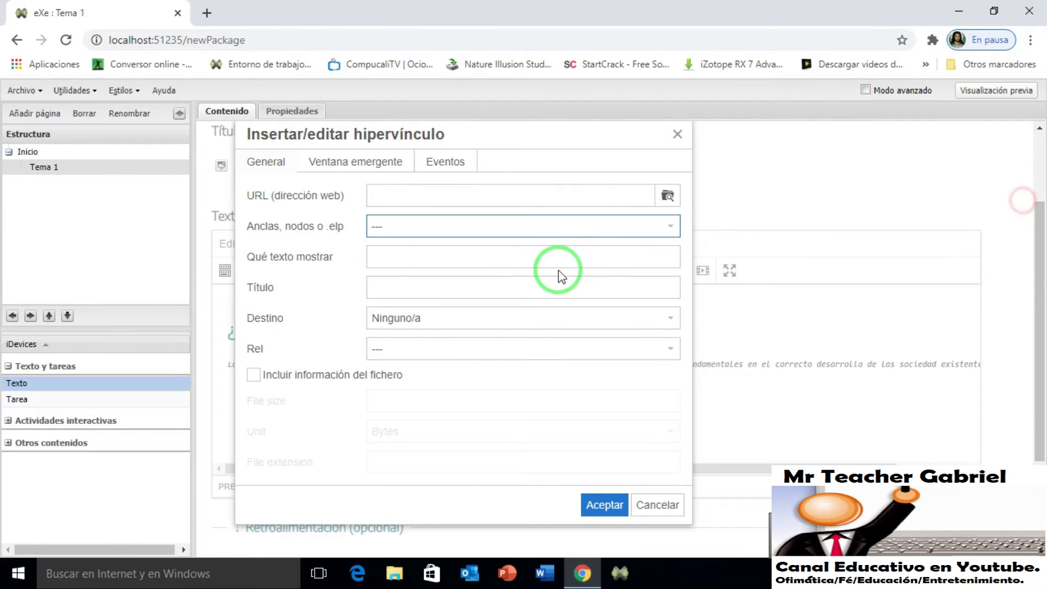
{"action": "left_click", "coordinate": [523, 257]}
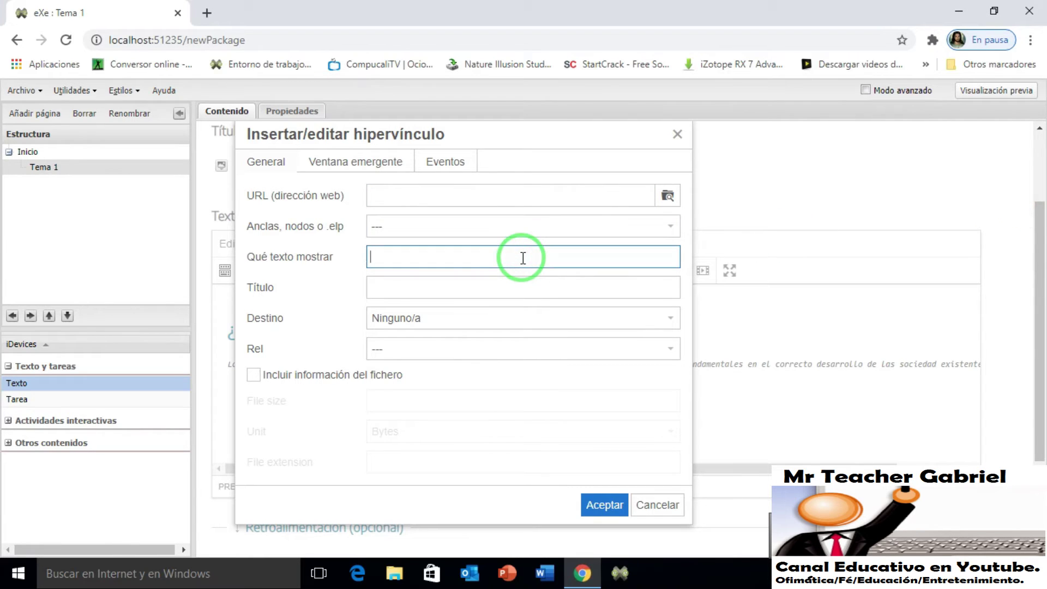
{"action": "left_click", "coordinate": [463, 285]}
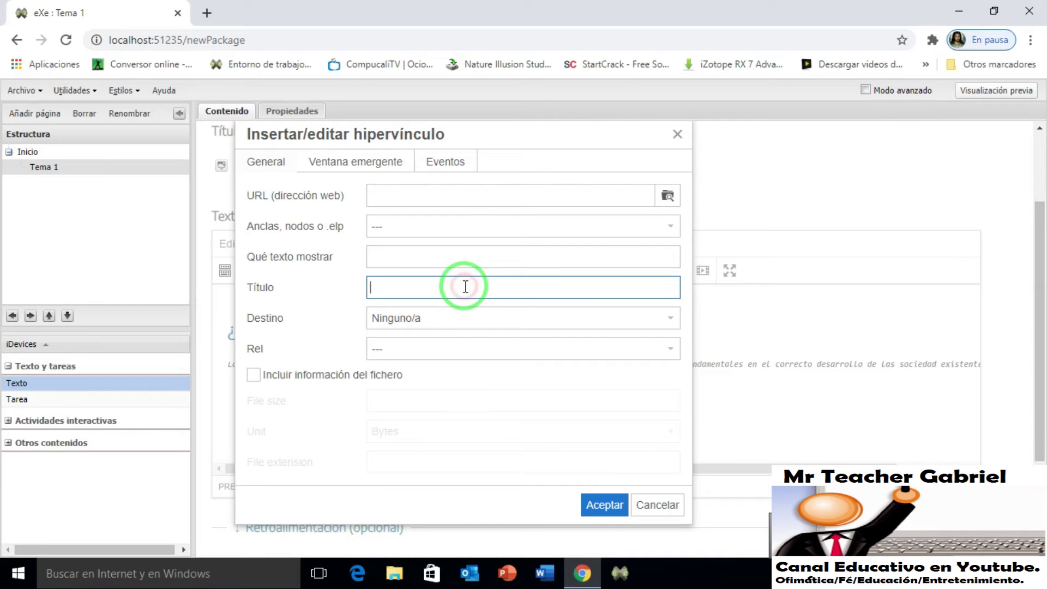
{"action": "left_click", "coordinate": [456, 321]}
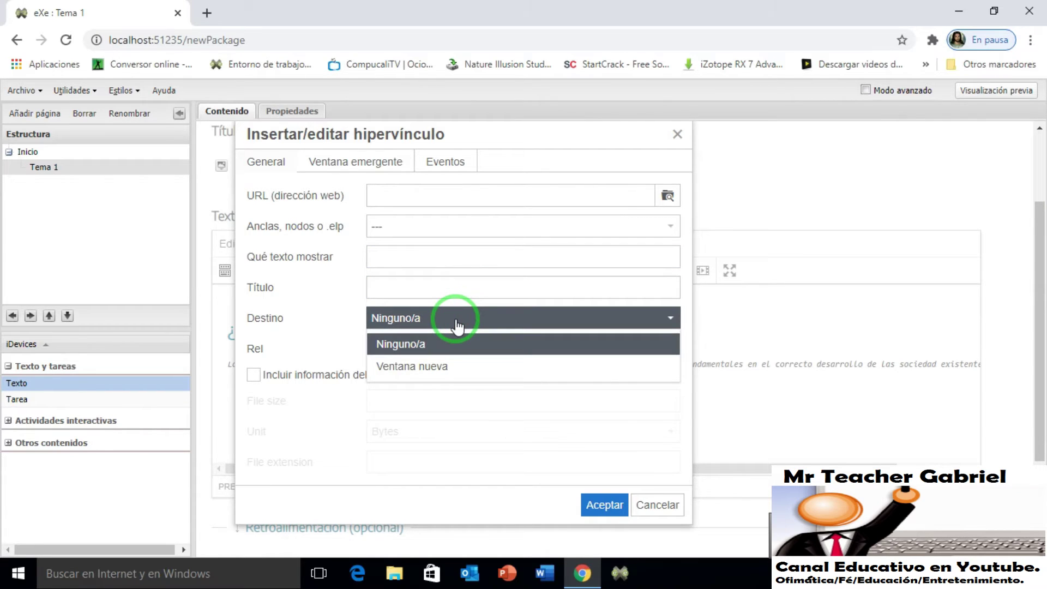
{"action": "left_click", "coordinate": [456, 322]}
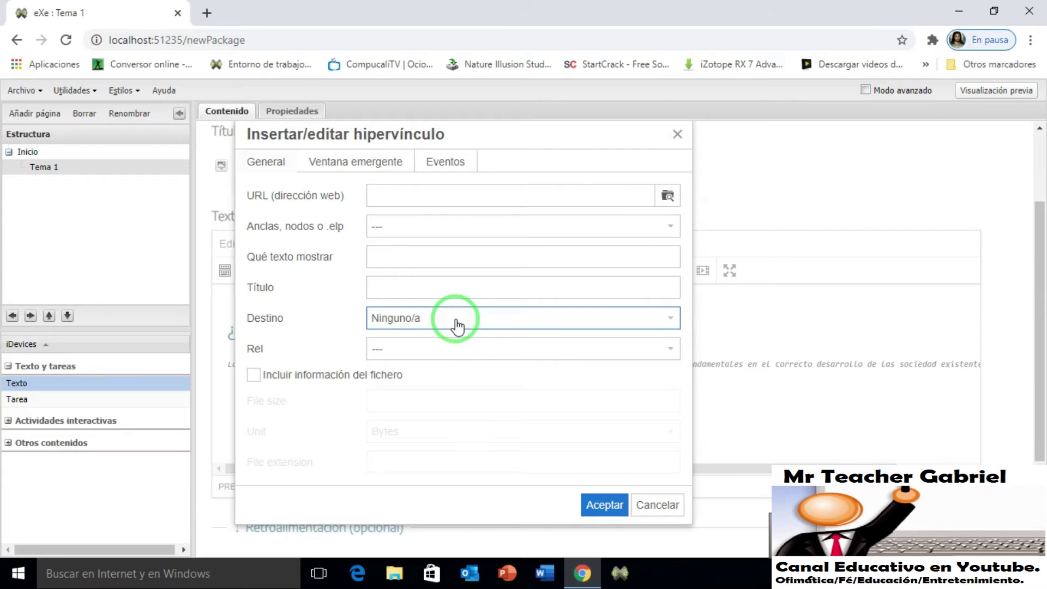
Set the hyperlink's Rel attribute to author and enable "Incluir información del fichero".
{"action": "left_click", "coordinate": [436, 348]}
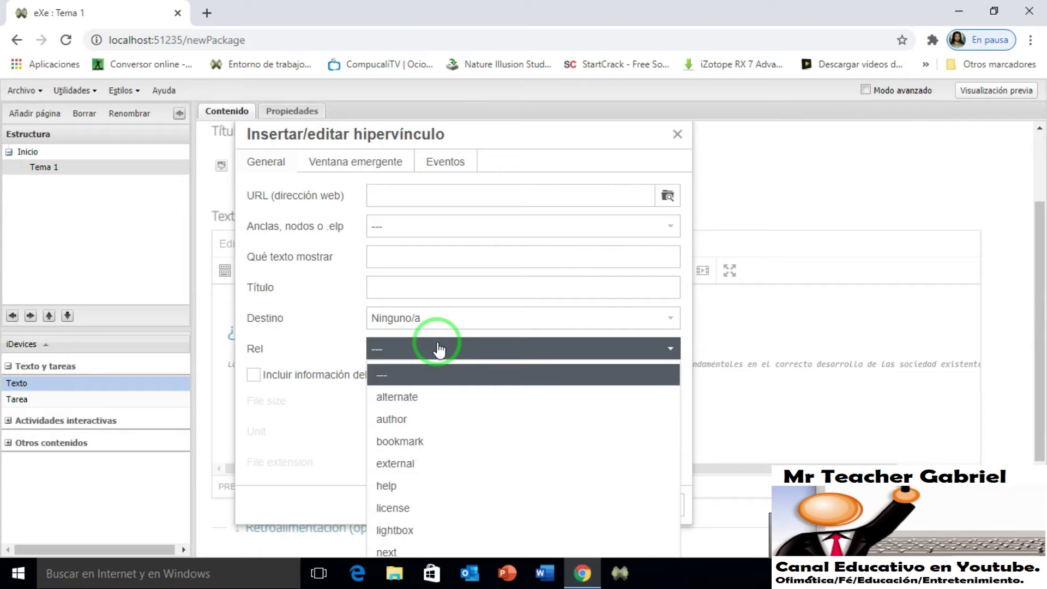
{"action": "left_click", "coordinate": [439, 349]}
{"action": "left_click", "coordinate": [440, 349]}
{"action": "left_click", "coordinate": [413, 419]}
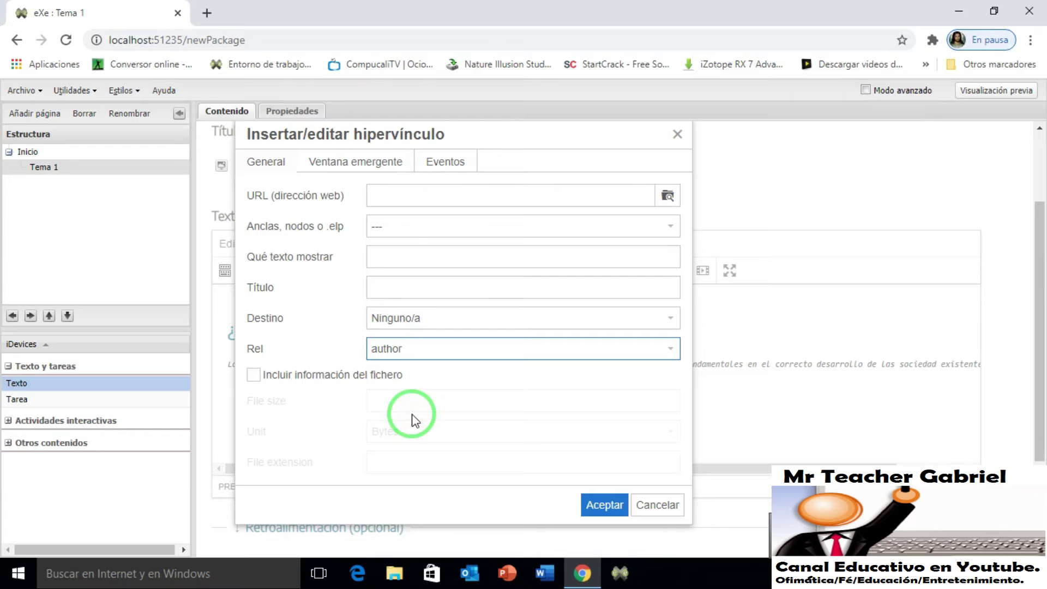
{"action": "left_click", "coordinate": [409, 354]}
{"action": "left_click", "coordinate": [409, 351]}
{"action": "left_click", "coordinate": [316, 383]}
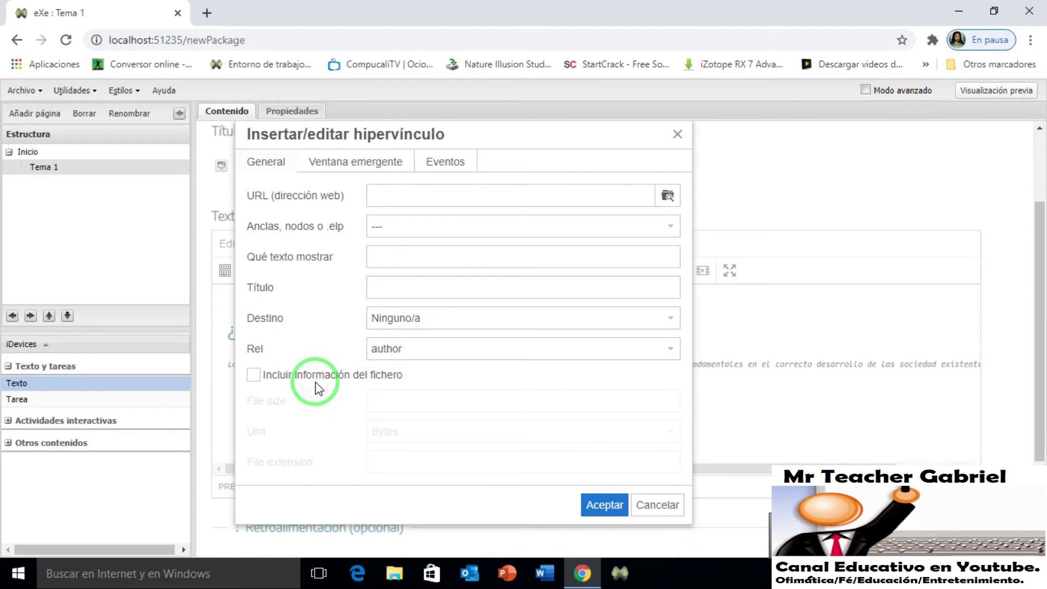
{"action": "left_click", "coordinate": [253, 375]}
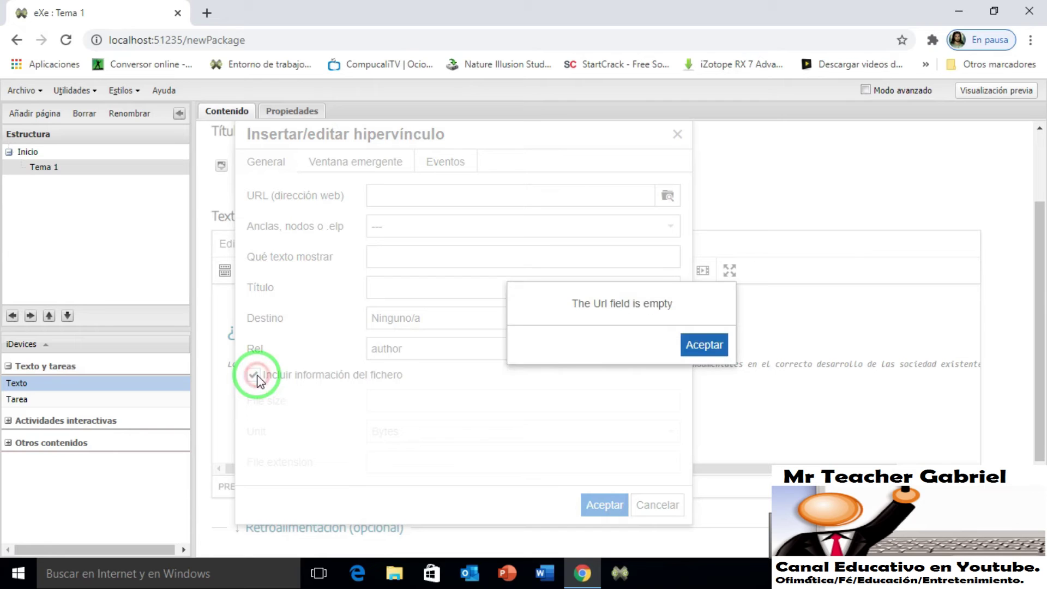
{"action": "left_click", "coordinate": [704, 345]}
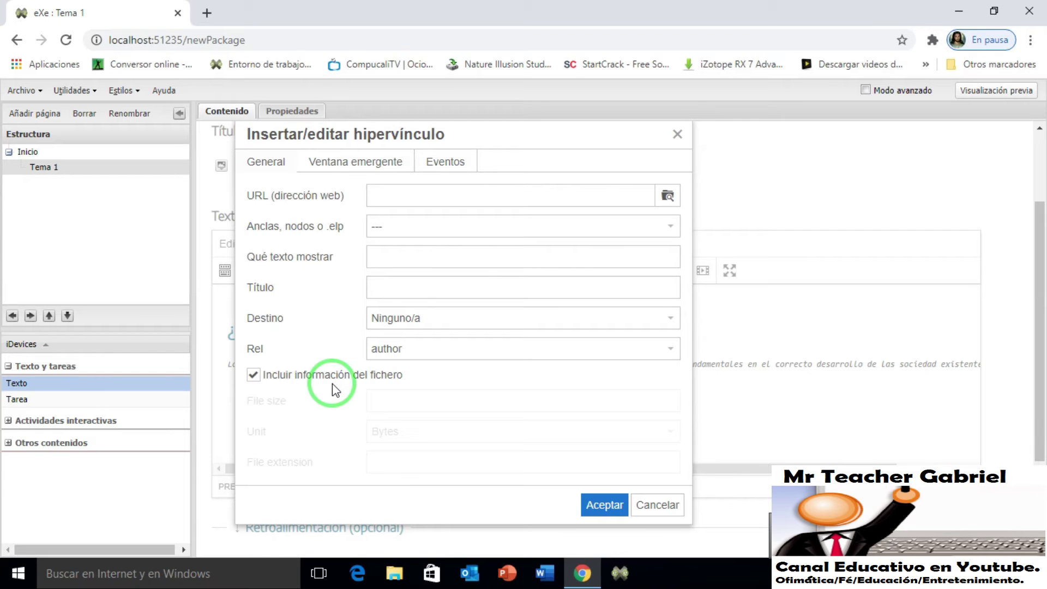
Search Google in a new browser tab for "que son los valores" and open the result "Los 10 valores más importantes en la sociedad".
{"action": "left_click", "coordinate": [583, 574]}
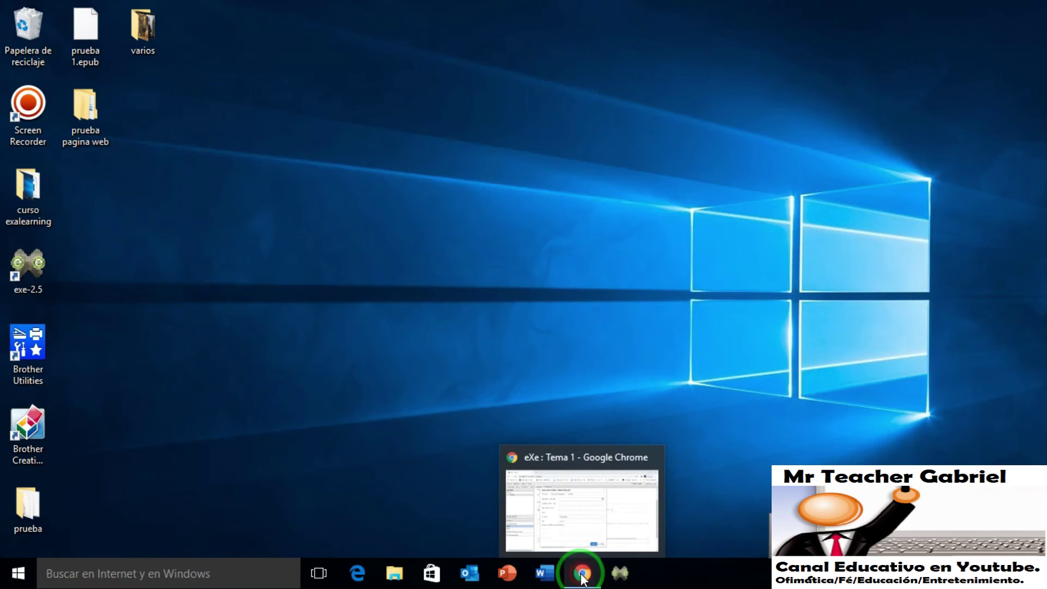
{"action": "left_click", "coordinate": [582, 574]}
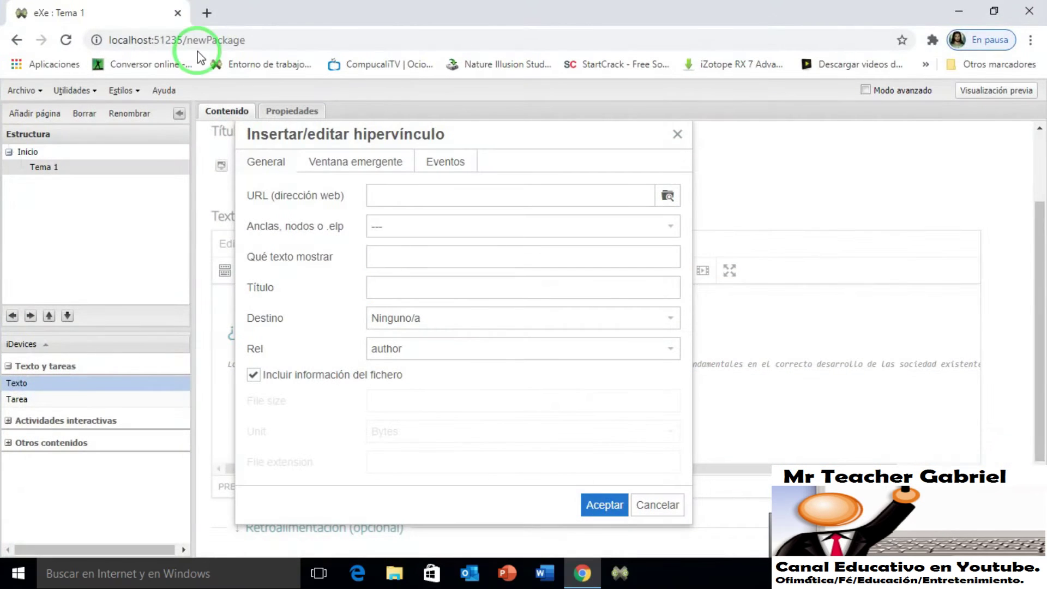
{"action": "left_click", "coordinate": [207, 14]}
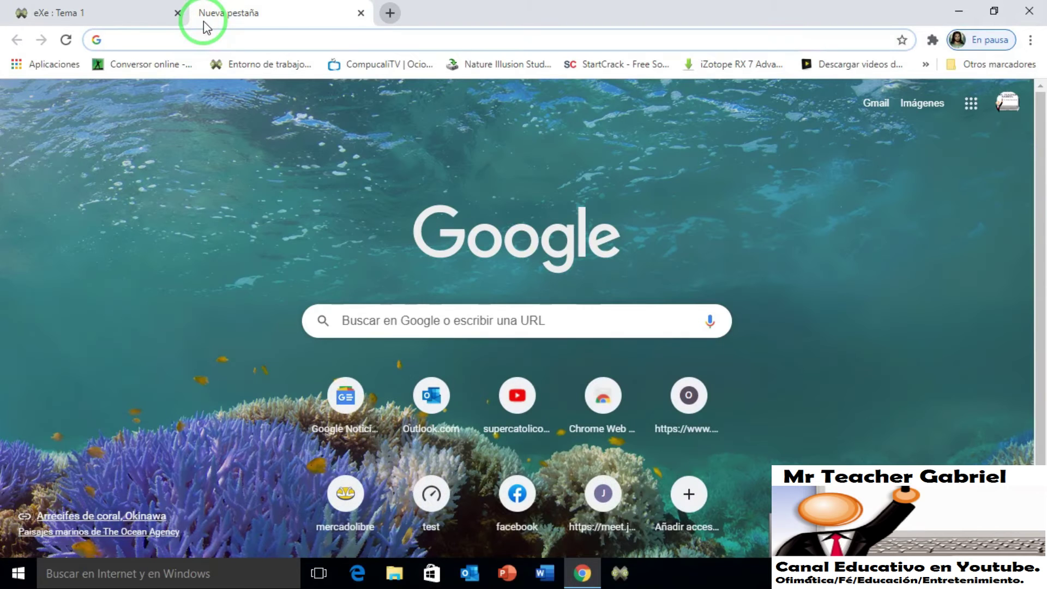
{"action": "type", "text": "que "}
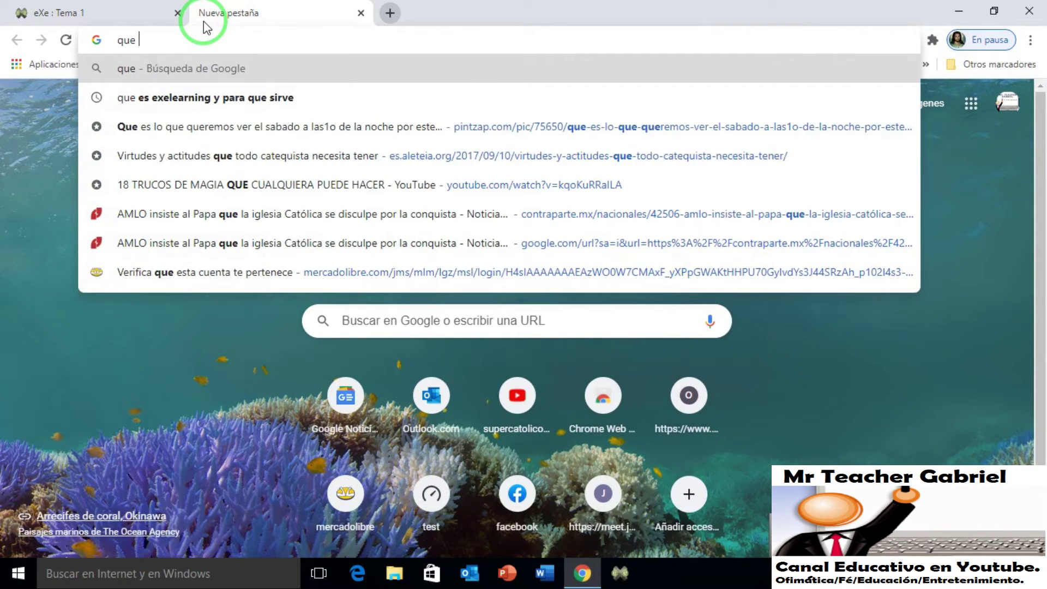
{"action": "type", "text": "son los valores"}
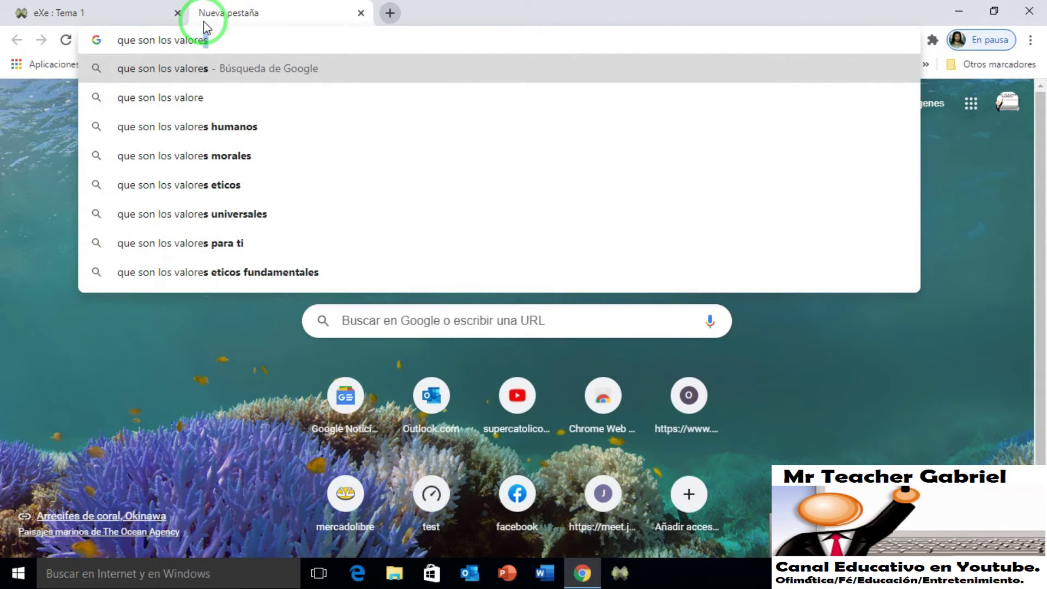
{"action": "key", "text": "Return"}
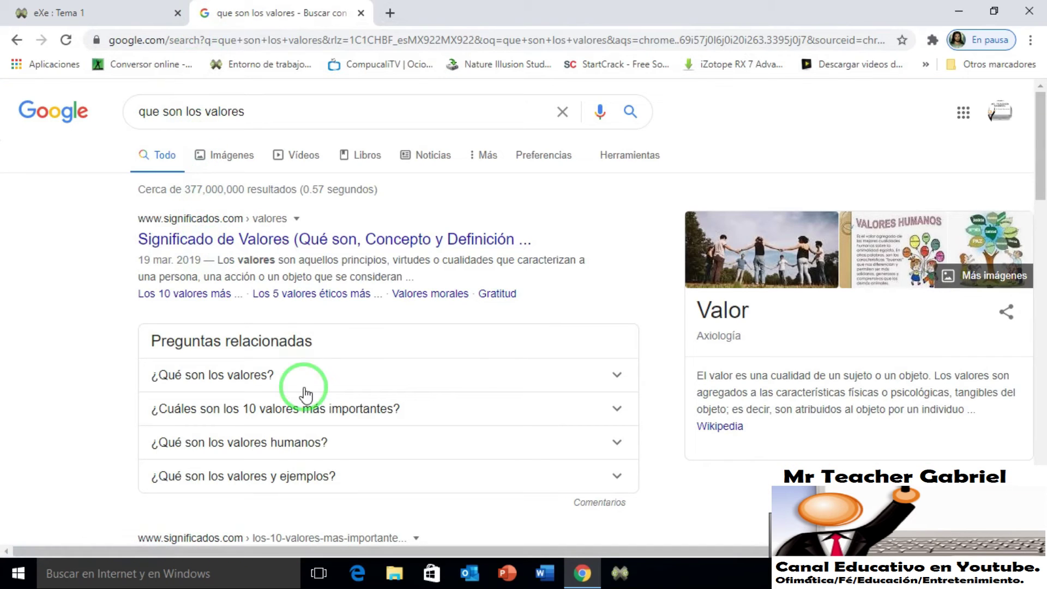
{"action": "left_click_drag", "start_coordinate": [1040, 188], "coordinate": [1040, 250]}
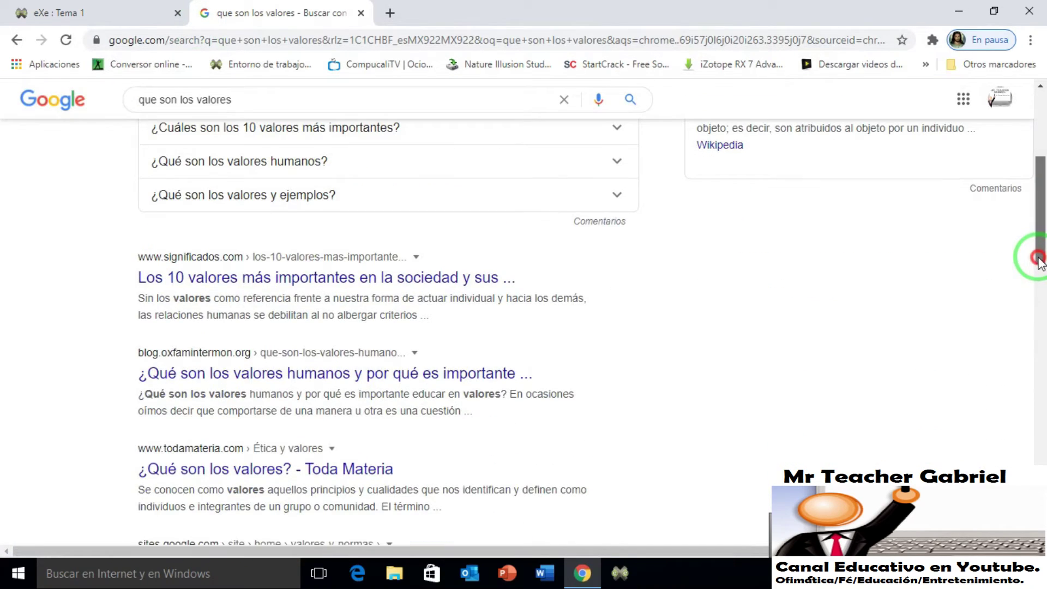
{"action": "left_click", "coordinate": [337, 281]}
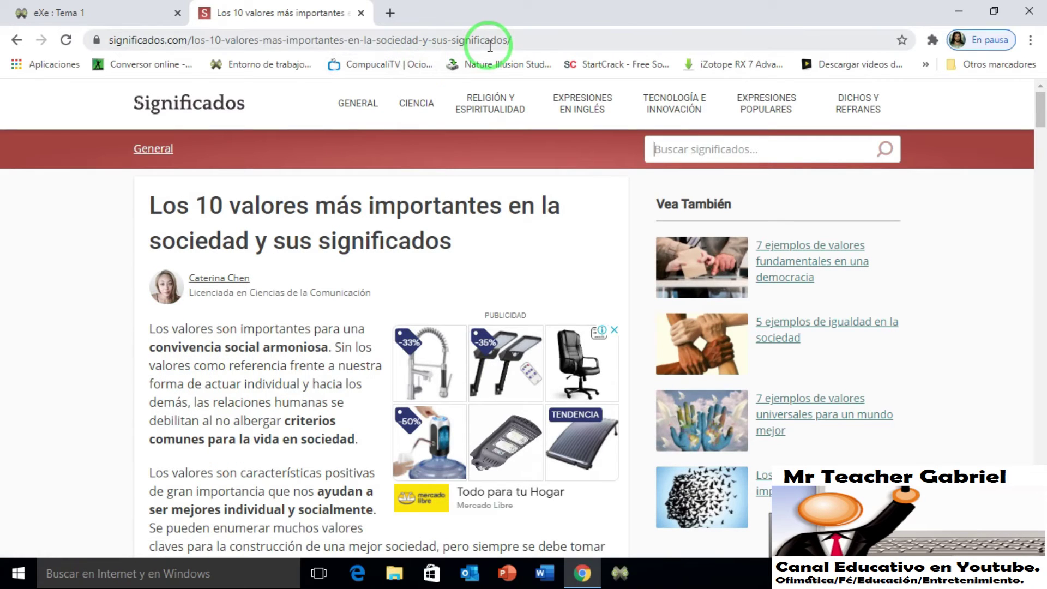
Copy the address of the Significados article on the 10 most important values and paste it as the hyperlink's URL.
{"action": "left_click_drag", "start_coordinate": [551, 42], "coordinate": [83, 26]}
{"action": "key", "text": "ctrl+c"}
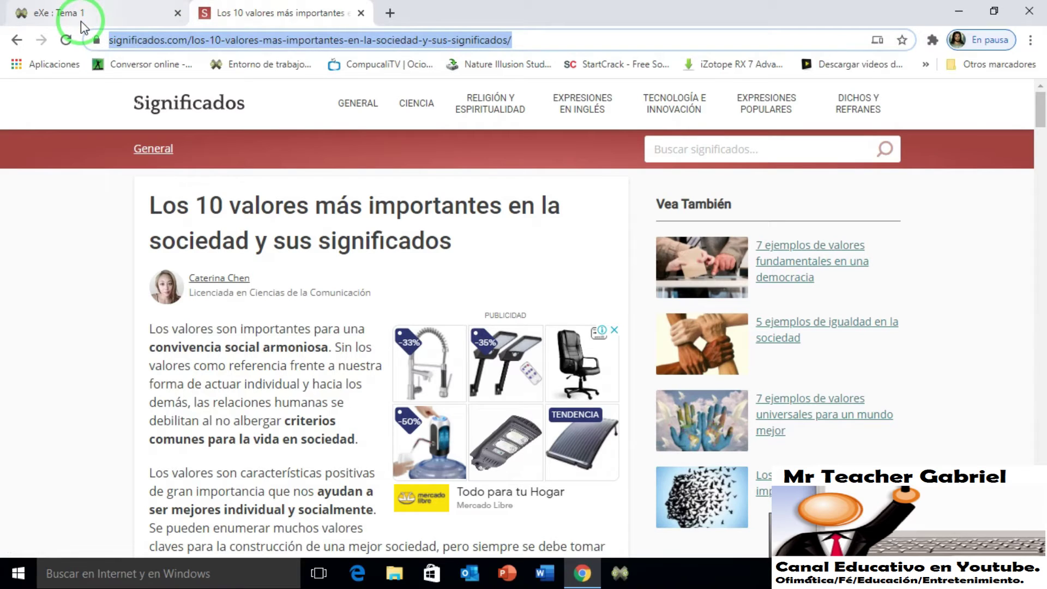
{"action": "left_click", "coordinate": [134, 8]}
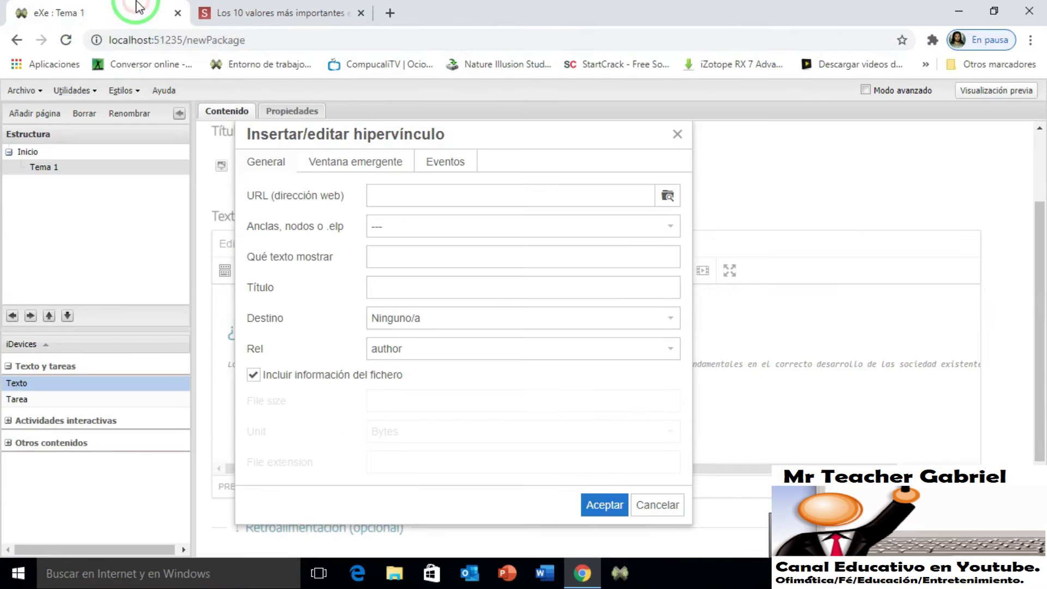
{"action": "left_click", "coordinate": [398, 188]}
{"action": "key", "text": "ctrl+v"}
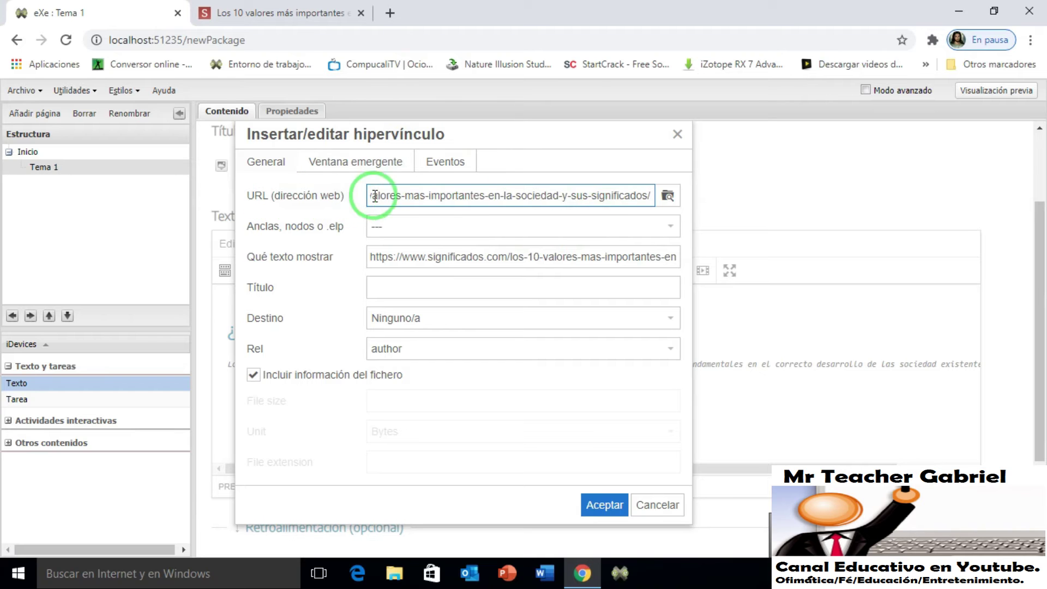
{"action": "left_click", "coordinate": [273, 13]}
{"action": "left_click", "coordinate": [217, 39]}
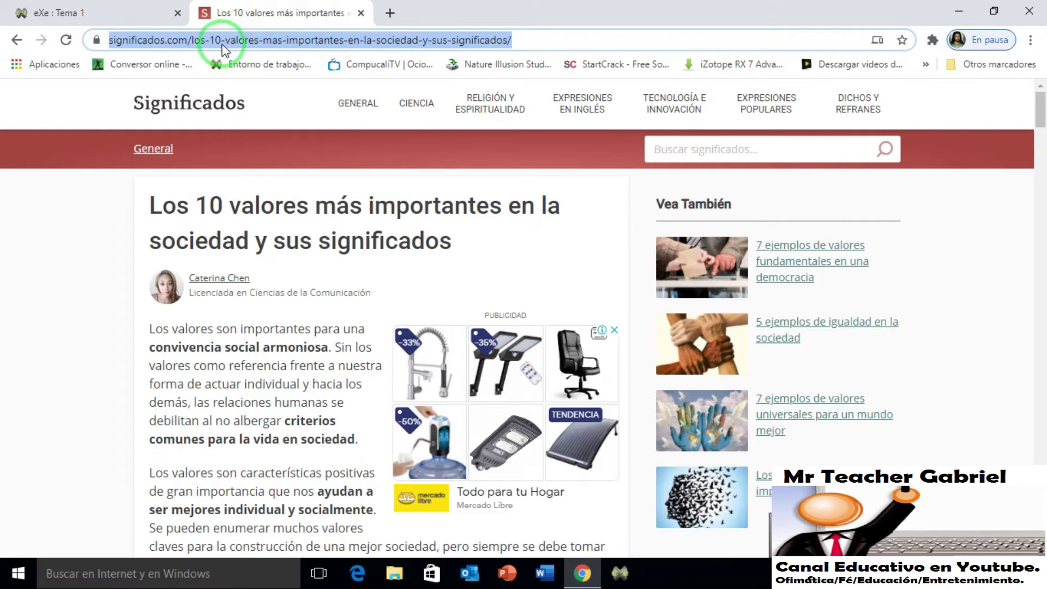
{"action": "left_click", "coordinate": [136, 11]}
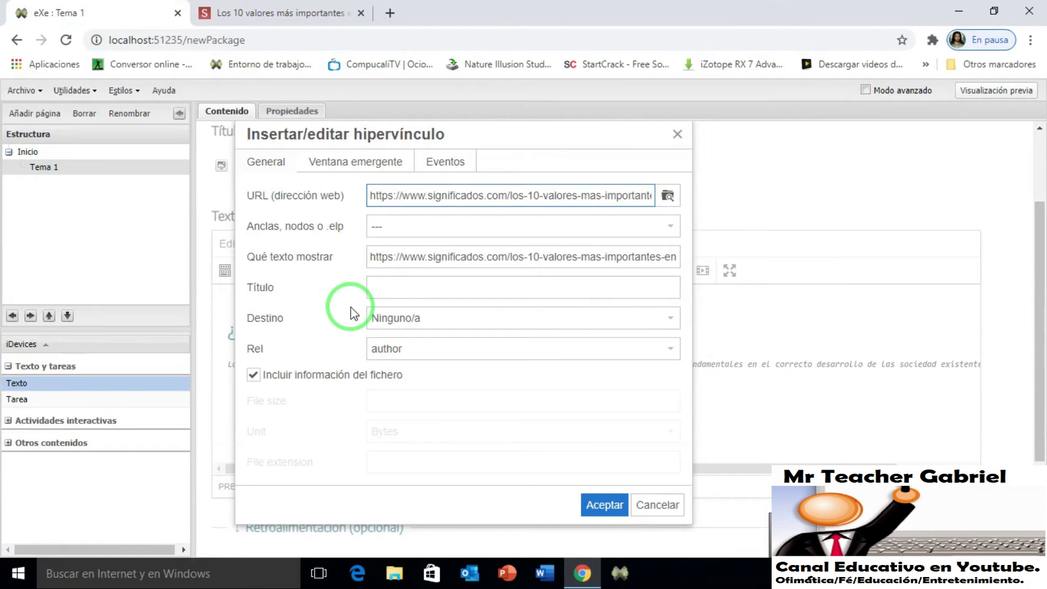
Try the Nodo:Inicio and .elp file anchors, settle on Nodo:Inicio:Tema 1 for the hyperlink, and decline the save reminder.
{"action": "left_click", "coordinate": [384, 228]}
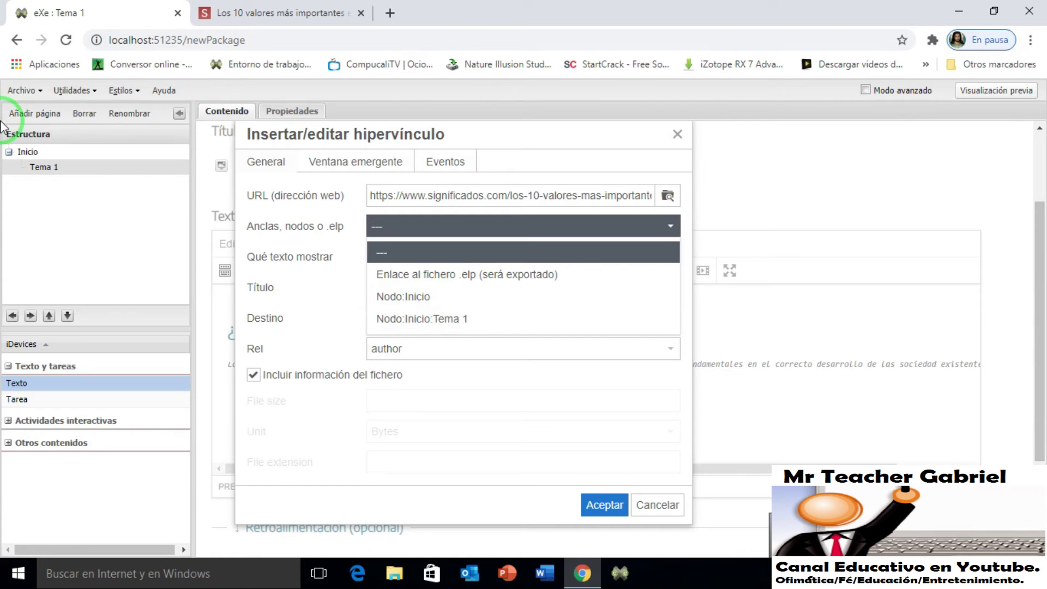
{"action": "left_click", "coordinate": [421, 293]}
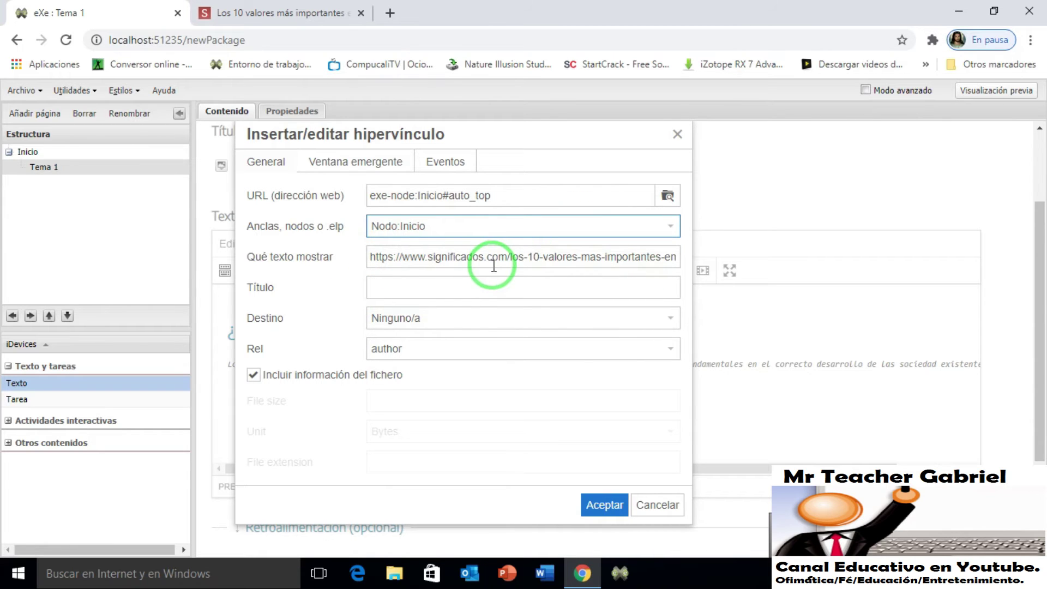
{"action": "left_click", "coordinate": [427, 226]}
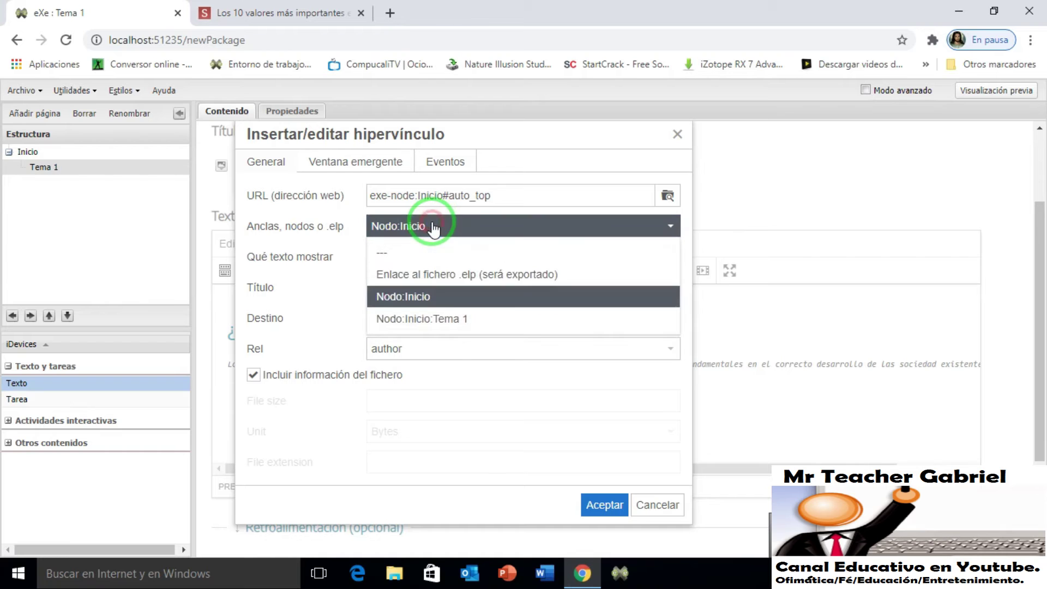
{"action": "left_click", "coordinate": [426, 278]}
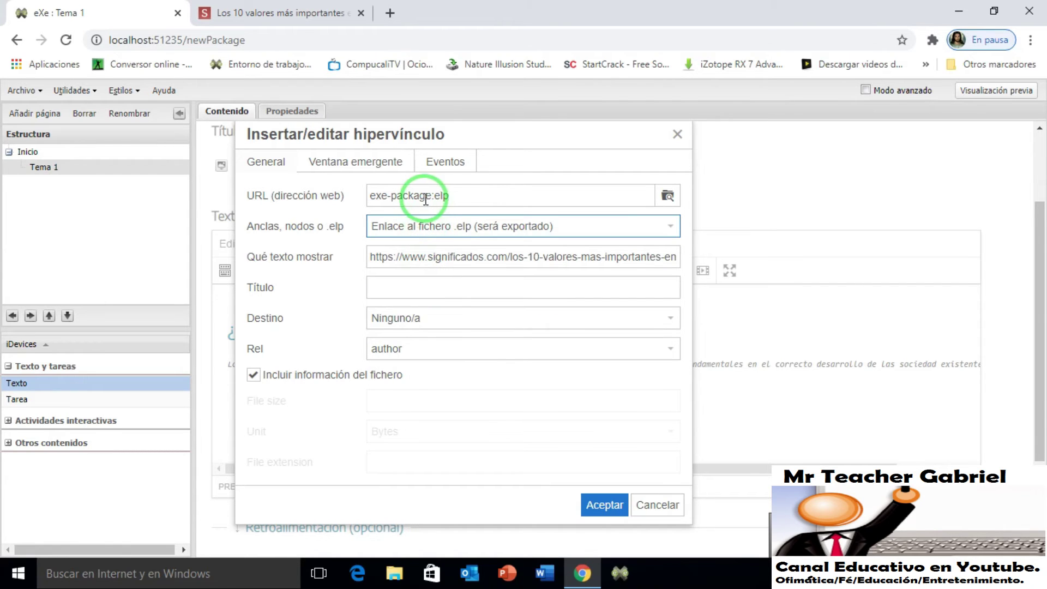
{"action": "left_click", "coordinate": [440, 232]}
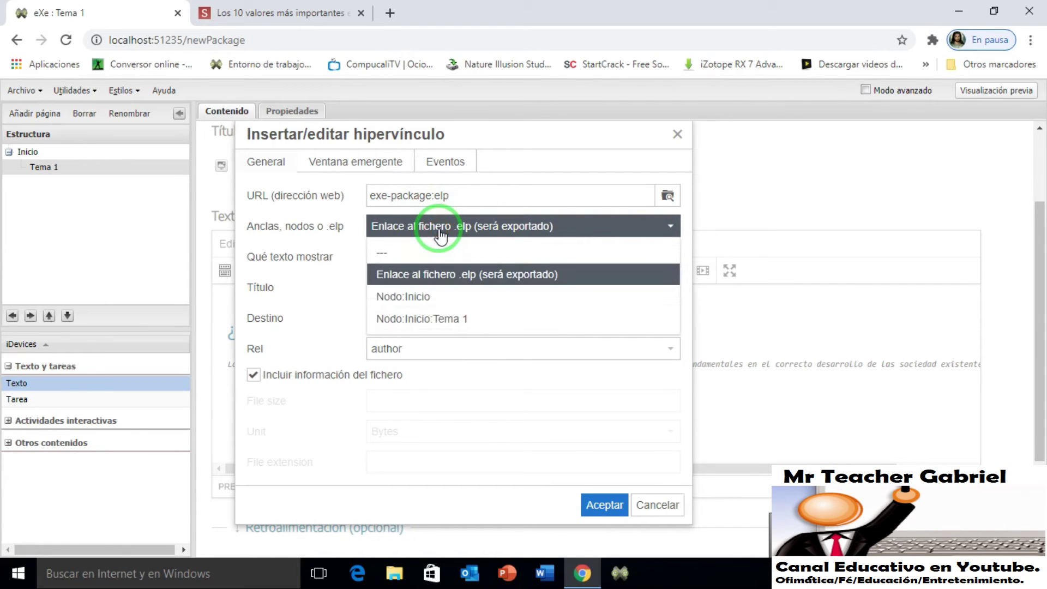
{"action": "left_click", "coordinate": [421, 318]}
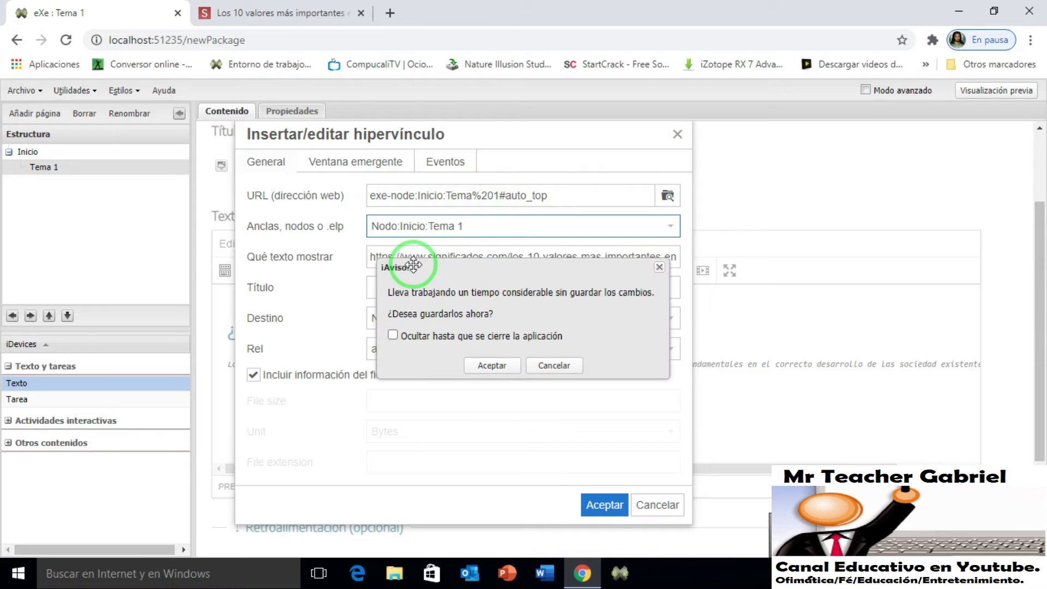
{"action": "left_click_drag", "start_coordinate": [413, 265], "coordinate": [475, 273]}
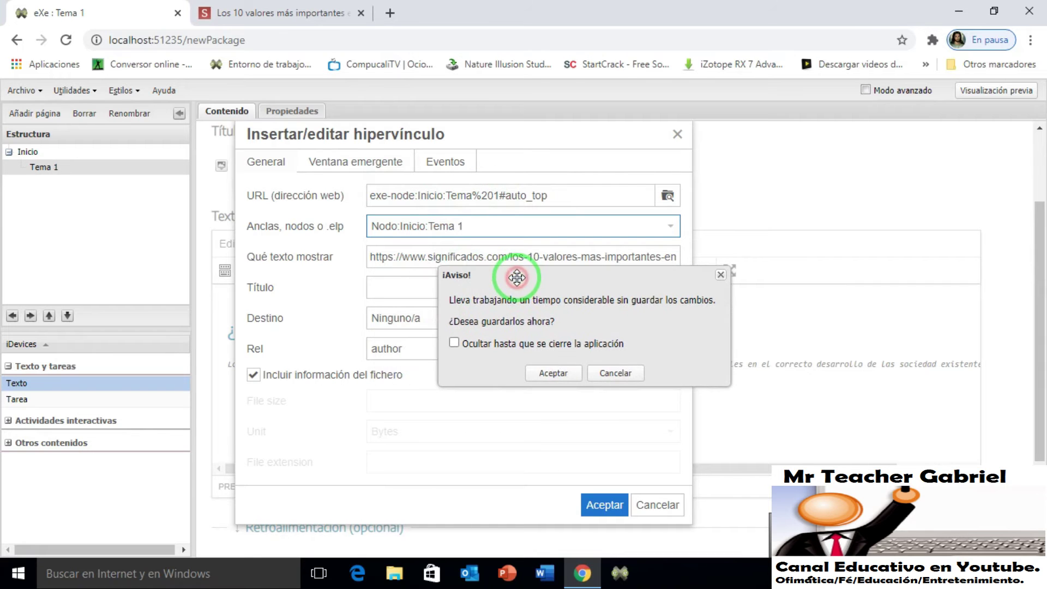
{"action": "left_click", "coordinate": [615, 377]}
Insert the hyperlink with the title "ensayo sobre los valores" and apply the text iDevice's edits.
{"action": "left_click", "coordinate": [379, 287]}
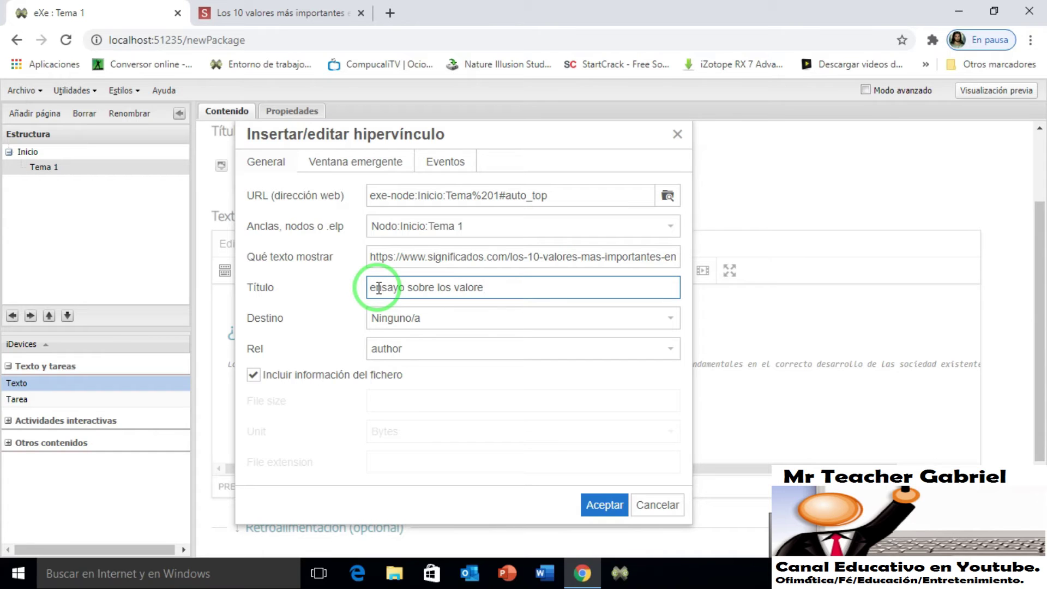
{"action": "left_click", "coordinate": [451, 315]}
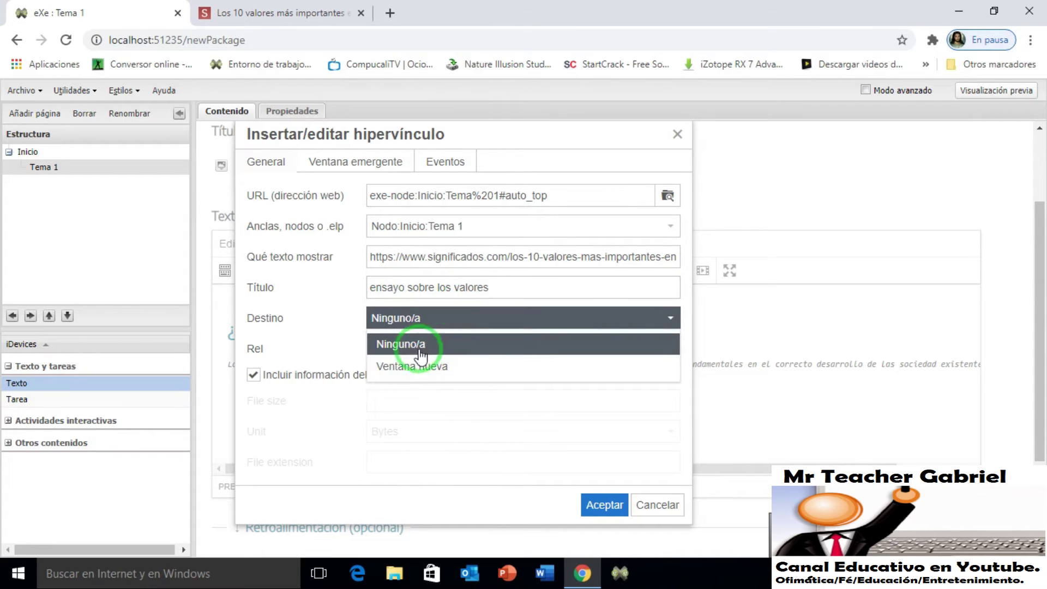
{"action": "left_click", "coordinate": [297, 346]}
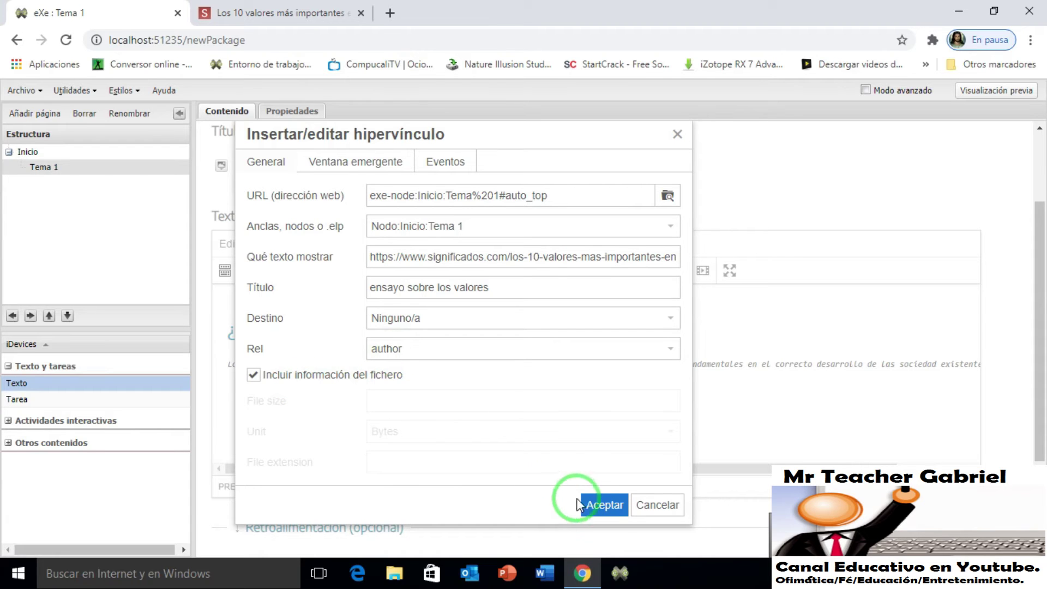
{"action": "left_click", "coordinate": [590, 506]}
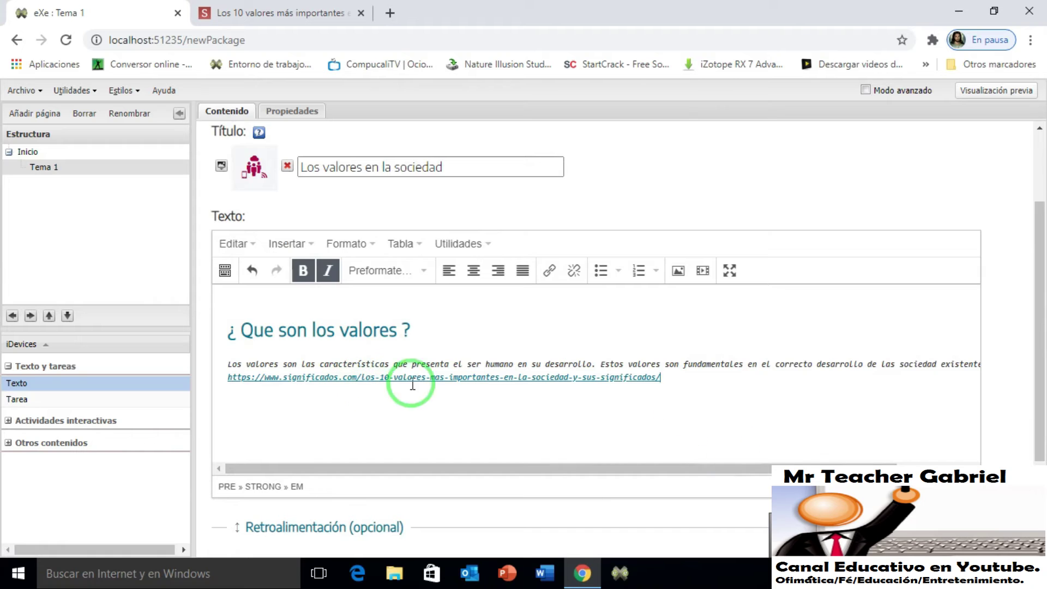
{"action": "left_click_drag", "start_coordinate": [1040, 299], "coordinate": [1043, 349]}
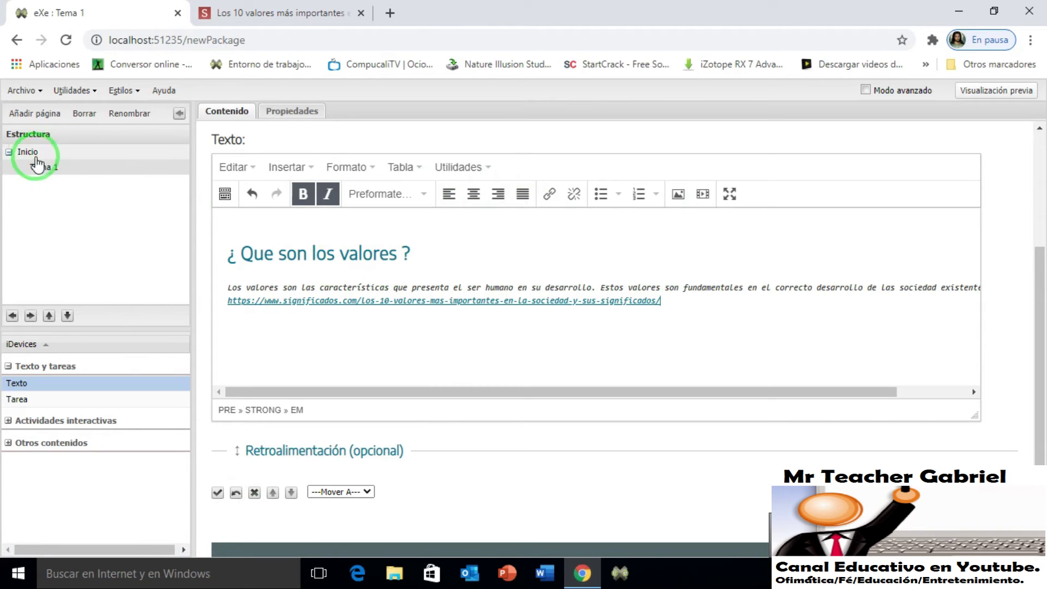
{"action": "left_click", "coordinate": [218, 493]}
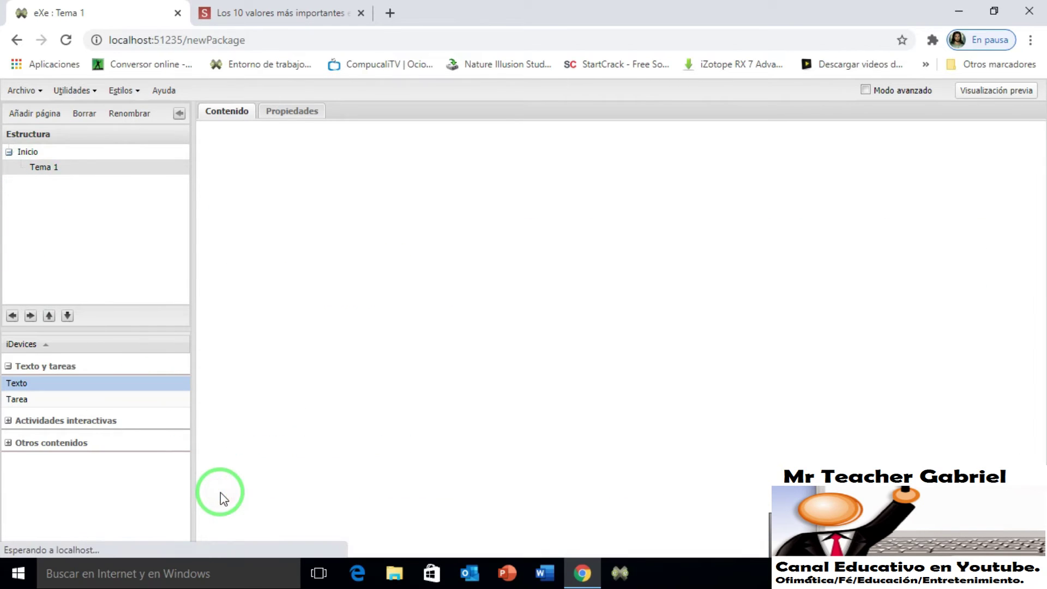
Test the inserted hyperlink on the Tema 1 page and close the Significados article.
{"action": "mouse_move", "coordinate": [795, 367]}
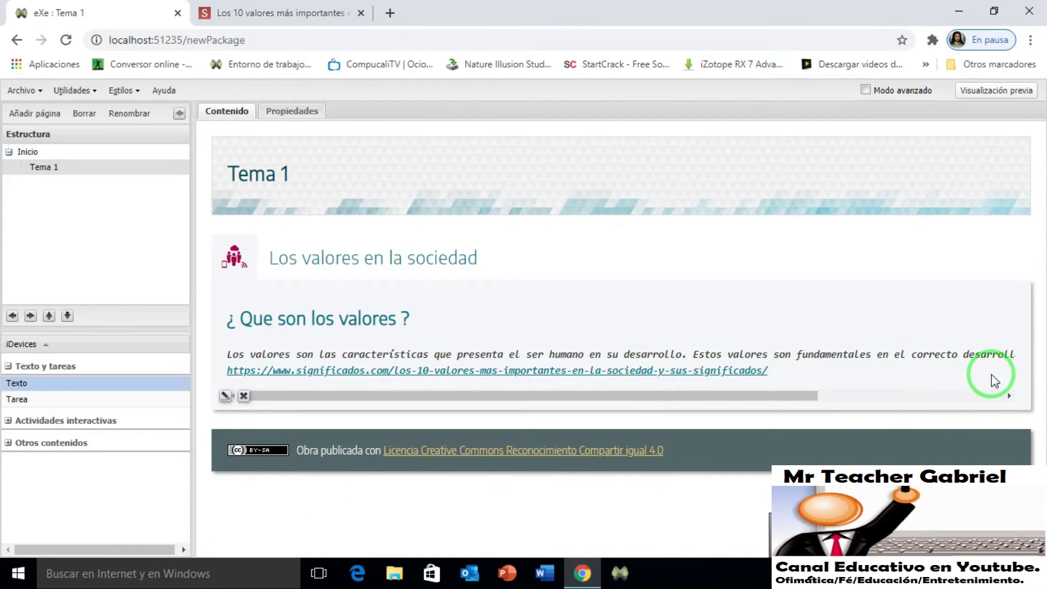
{"action": "left_click_drag", "start_coordinate": [807, 400], "coordinate": [572, 400]}
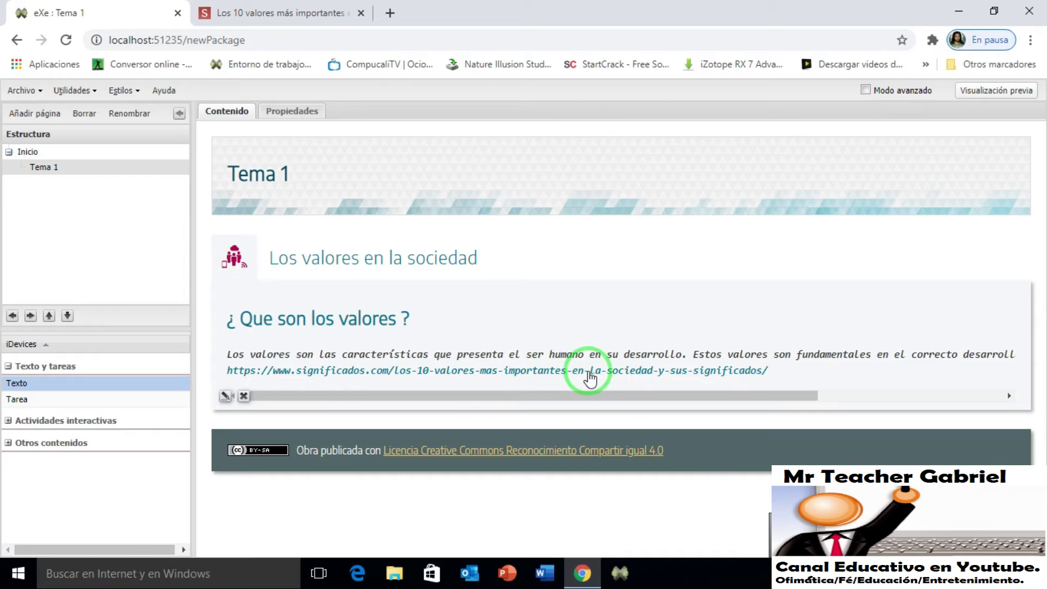
{"action": "left_click", "coordinate": [553, 375]}
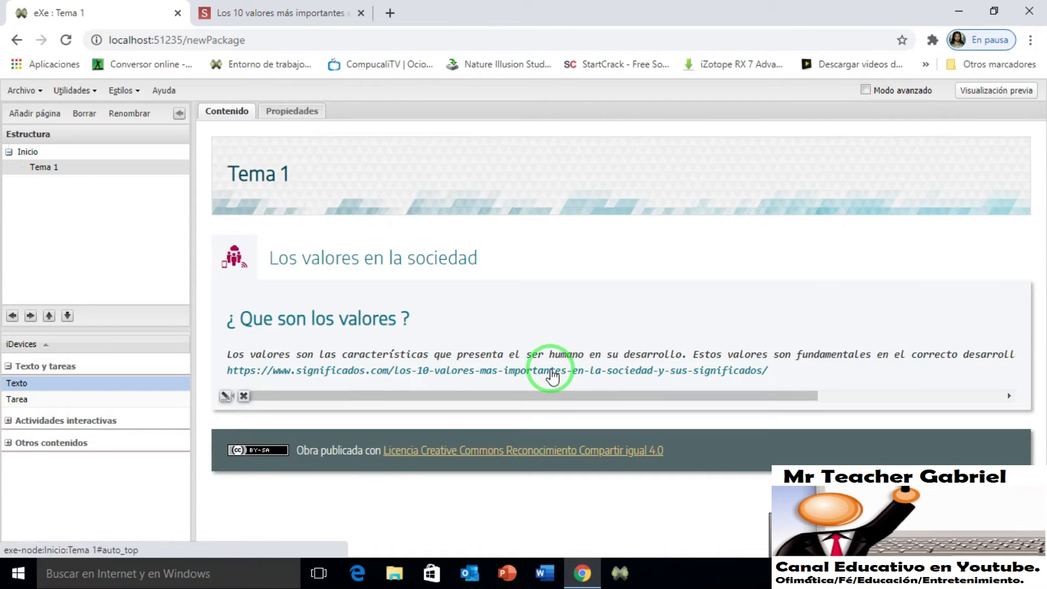
{"action": "left_click", "coordinate": [361, 13]}
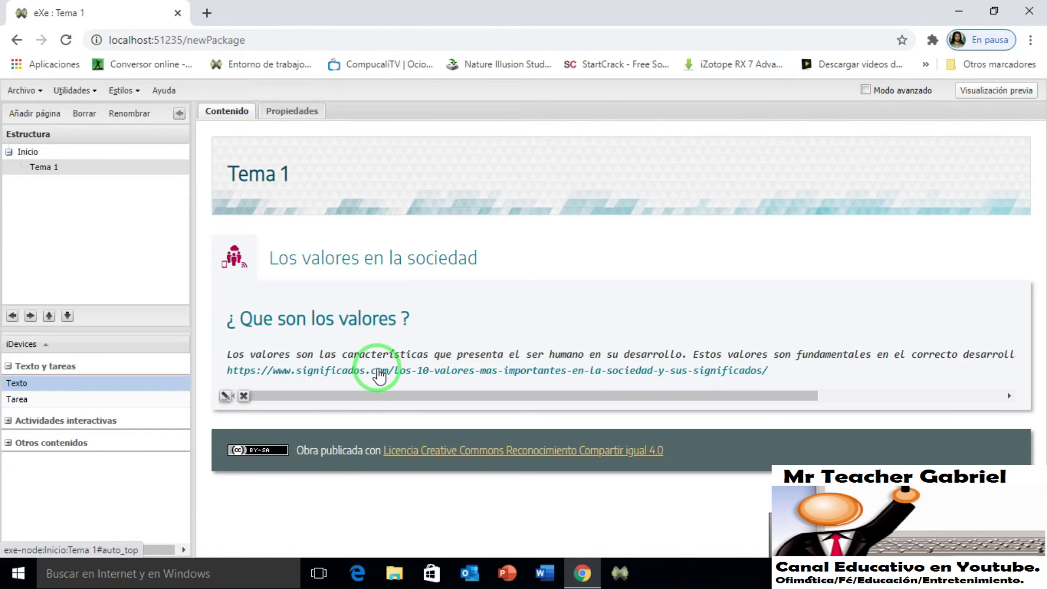
{"action": "left_click", "coordinate": [379, 373]}
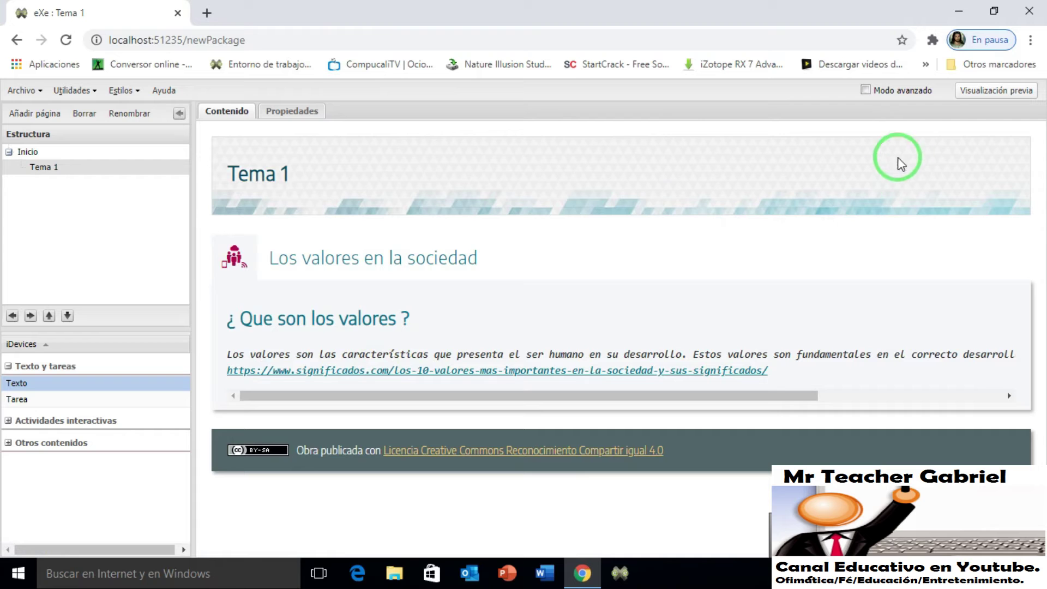
Preview the project as a website, check the Tema 1 page, and close the preview.
{"action": "left_click", "coordinate": [987, 94]}
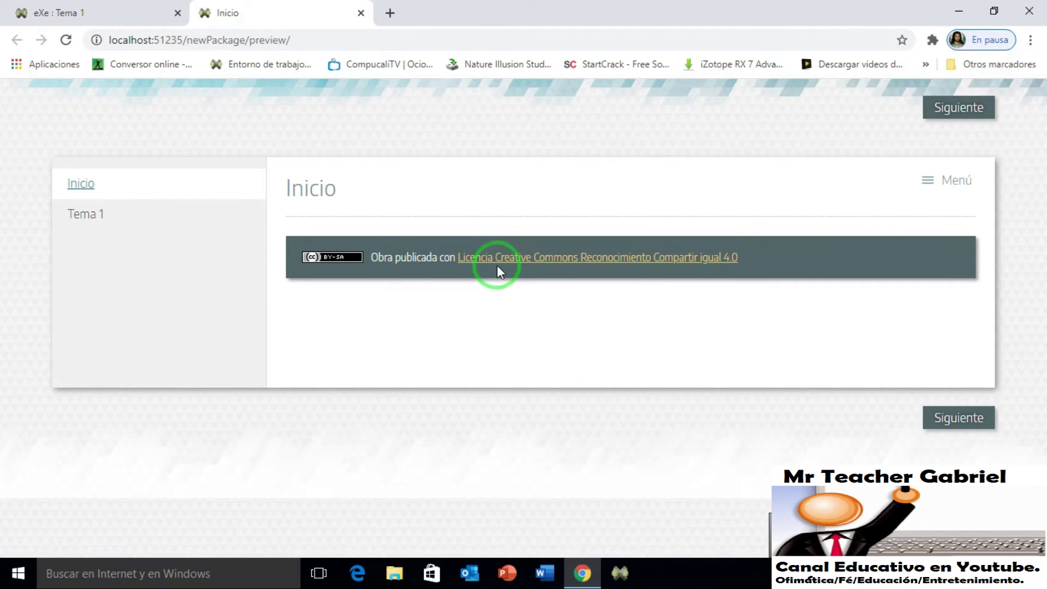
{"action": "left_click", "coordinate": [109, 215]}
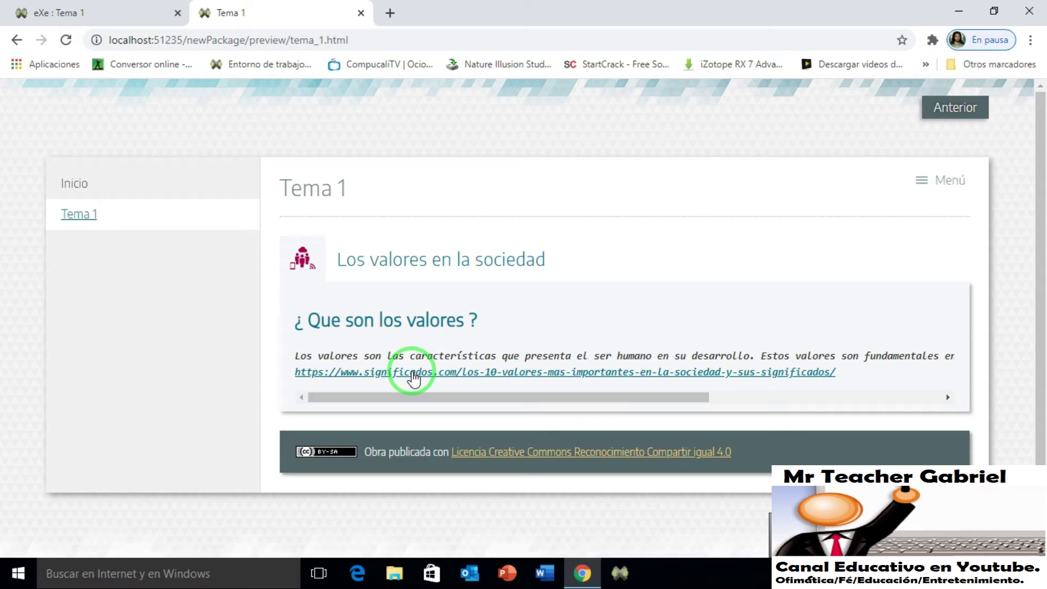
{"action": "left_click", "coordinate": [361, 13]}
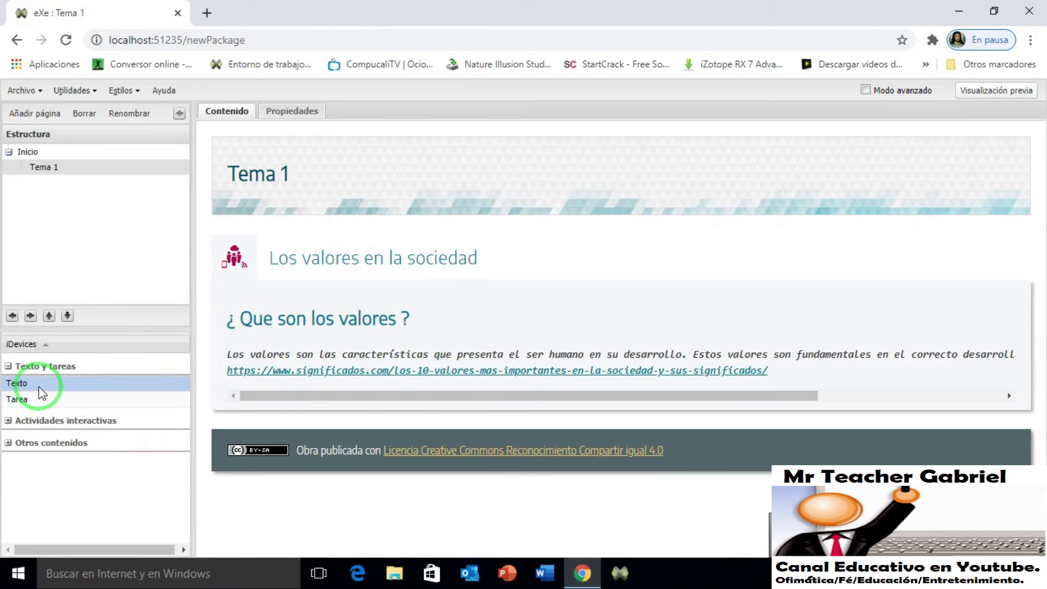
{"action": "left_click", "coordinate": [547, 293]}
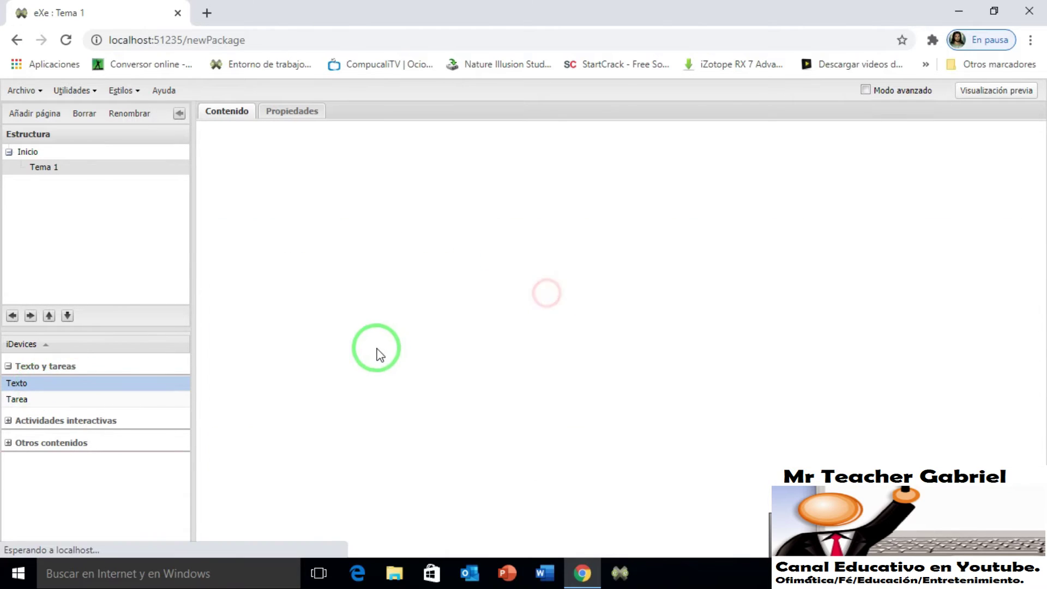
{"action": "scroll", "coordinate": [231, 431], "scroll_direction": "down", "scroll_amount": 2}
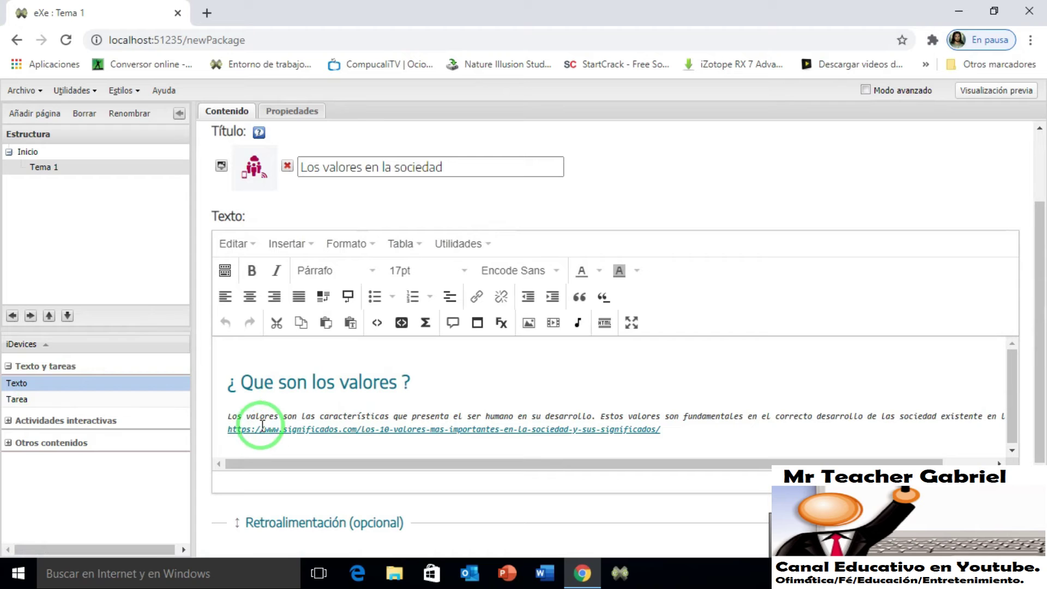
{"action": "left_click_drag", "start_coordinate": [1038, 314], "coordinate": [1038, 414]}
{"action": "left_click", "coordinate": [219, 431]}
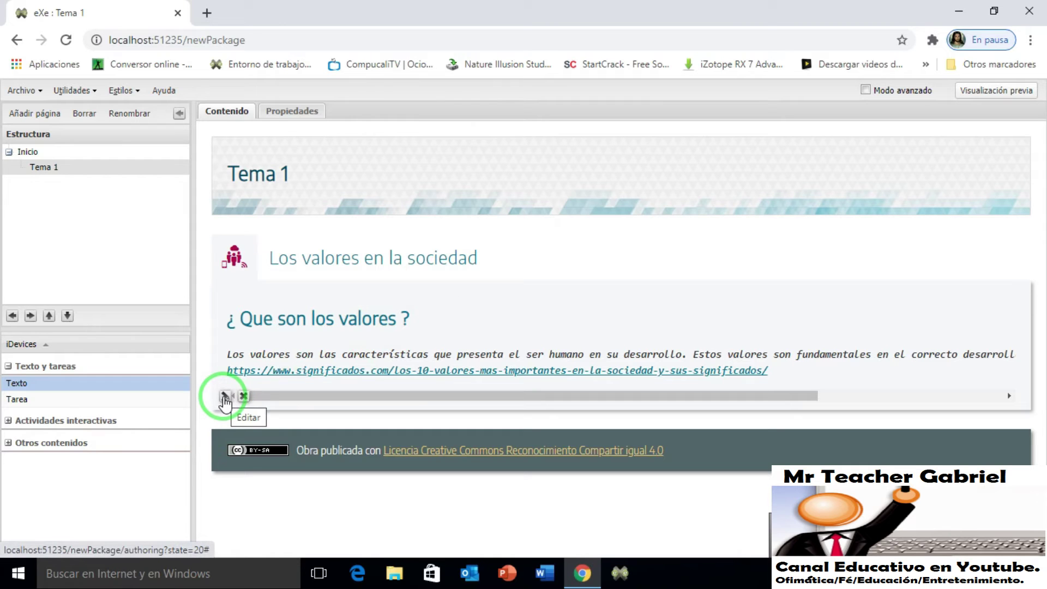
Reopen the text iDevice for editing and open the settings of the significados.com hyperlink.
{"action": "left_click", "coordinate": [225, 398]}
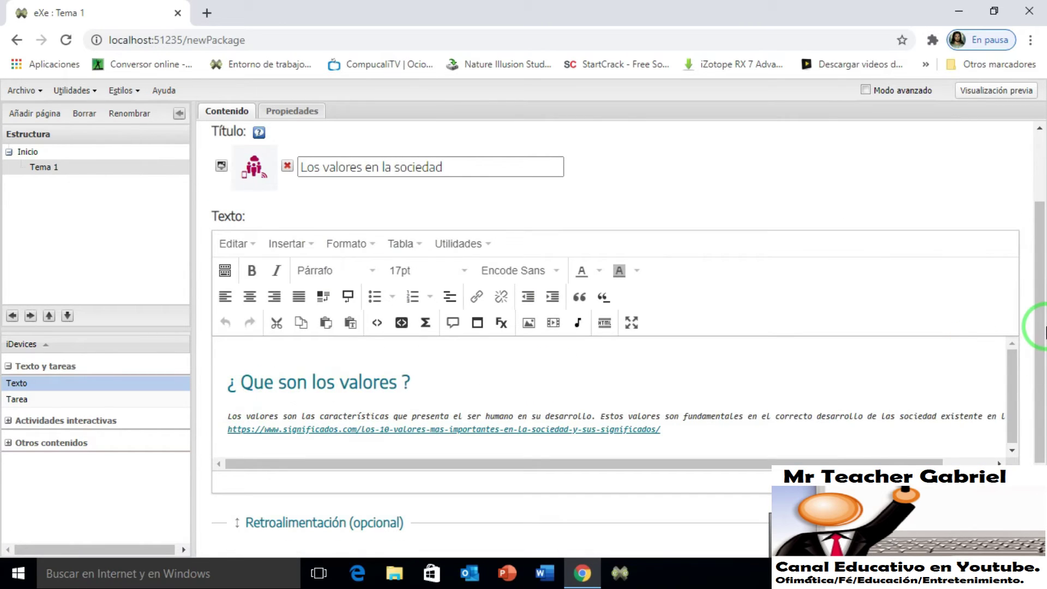
{"action": "left_click_drag", "start_coordinate": [1035, 323], "coordinate": [1038, 381]}
{"action": "left_click", "coordinate": [596, 332]}
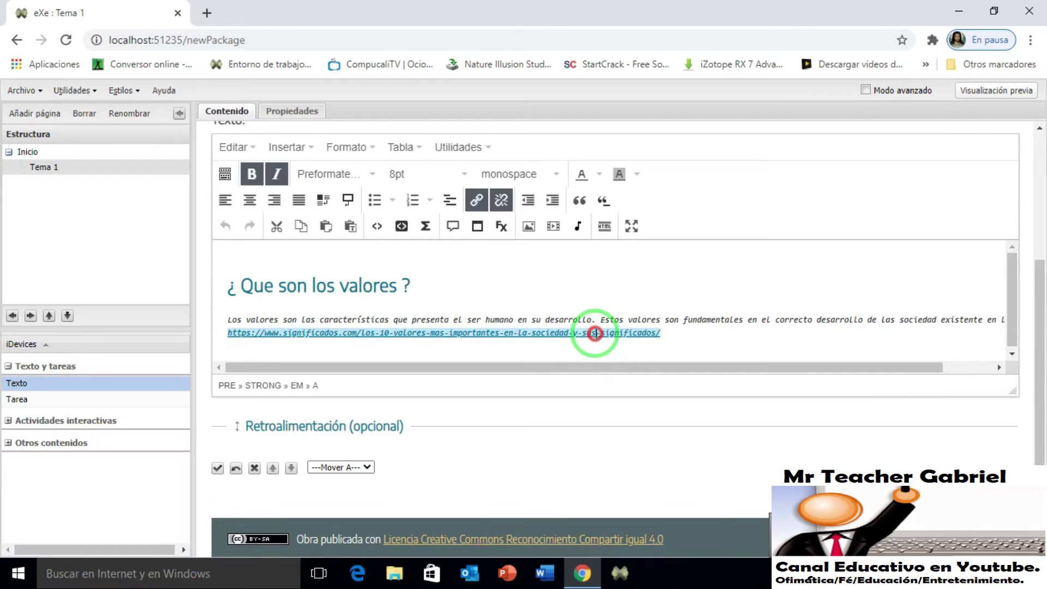
{"action": "left_click", "coordinate": [476, 200]}
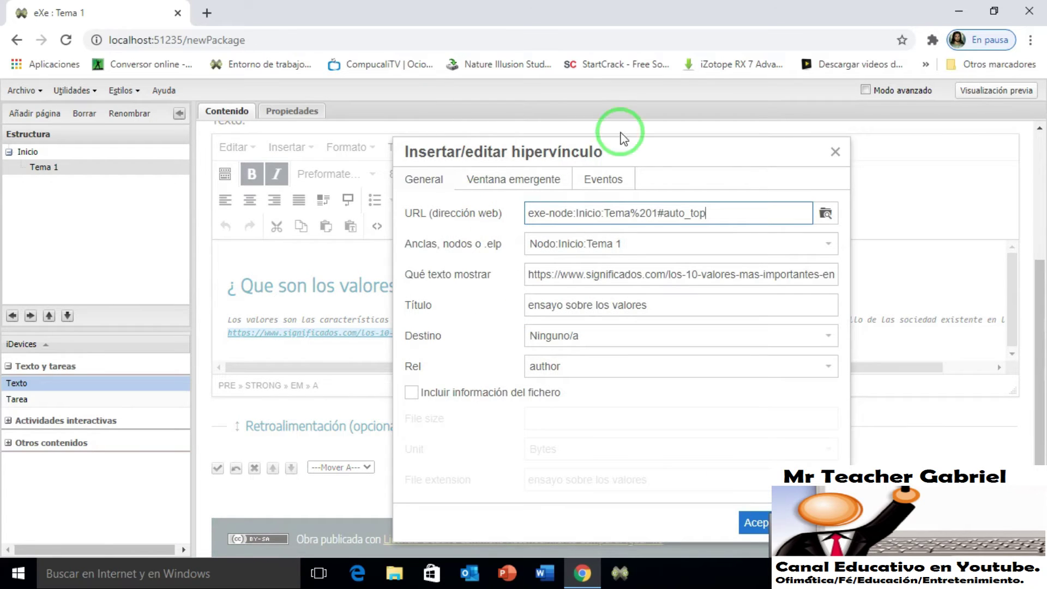
{"action": "left_click_drag", "start_coordinate": [603, 149], "coordinate": [464, 138]}
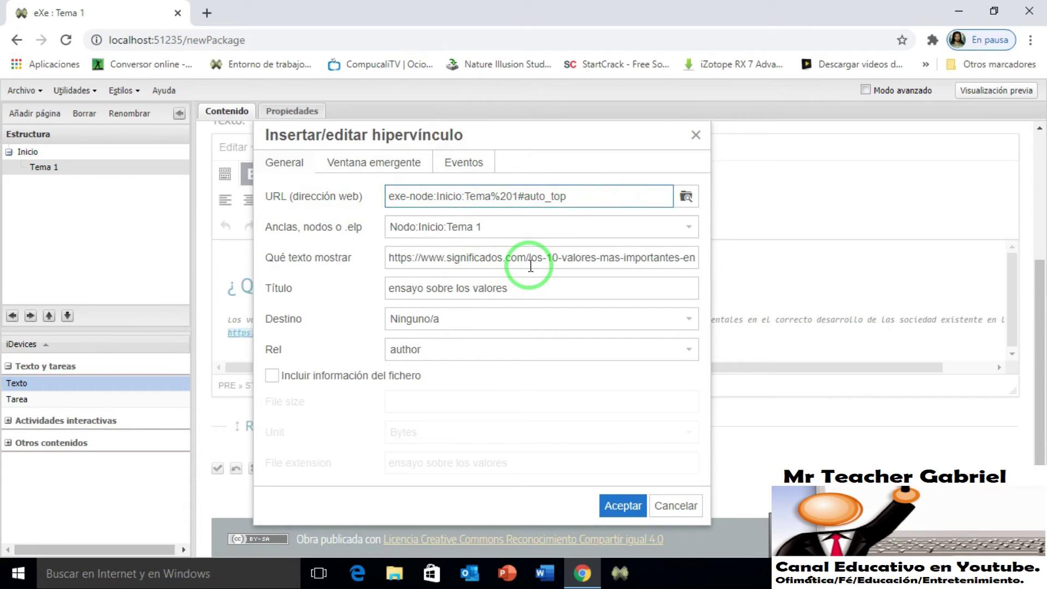
{"action": "left_click_drag", "start_coordinate": [386, 257], "coordinate": [811, 262]}
{"action": "key", "text": "ctrl+c"}
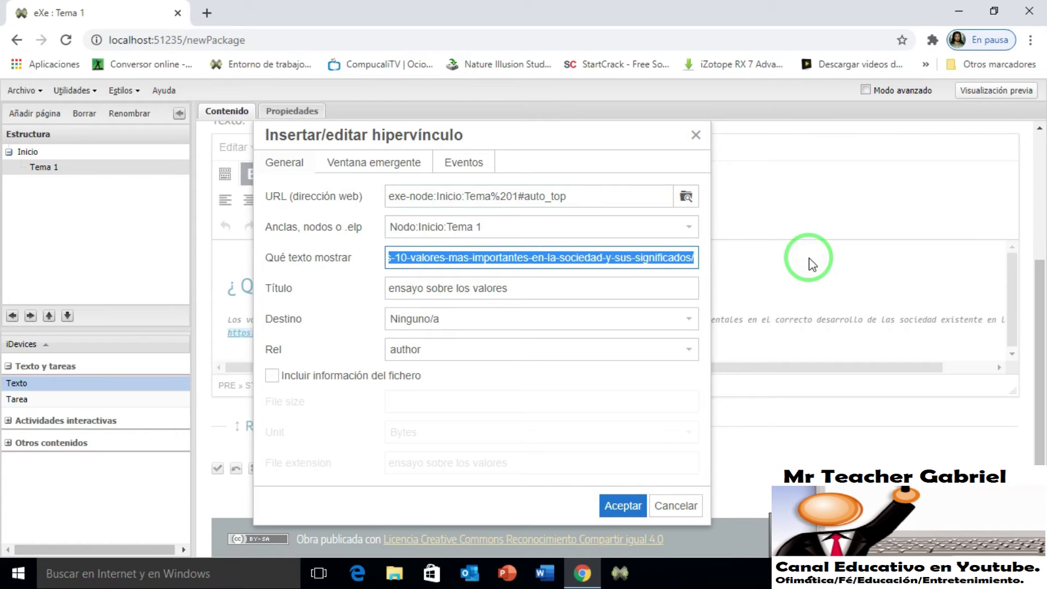
{"action": "left_click_drag", "start_coordinate": [582, 198], "coordinate": [273, 171]}
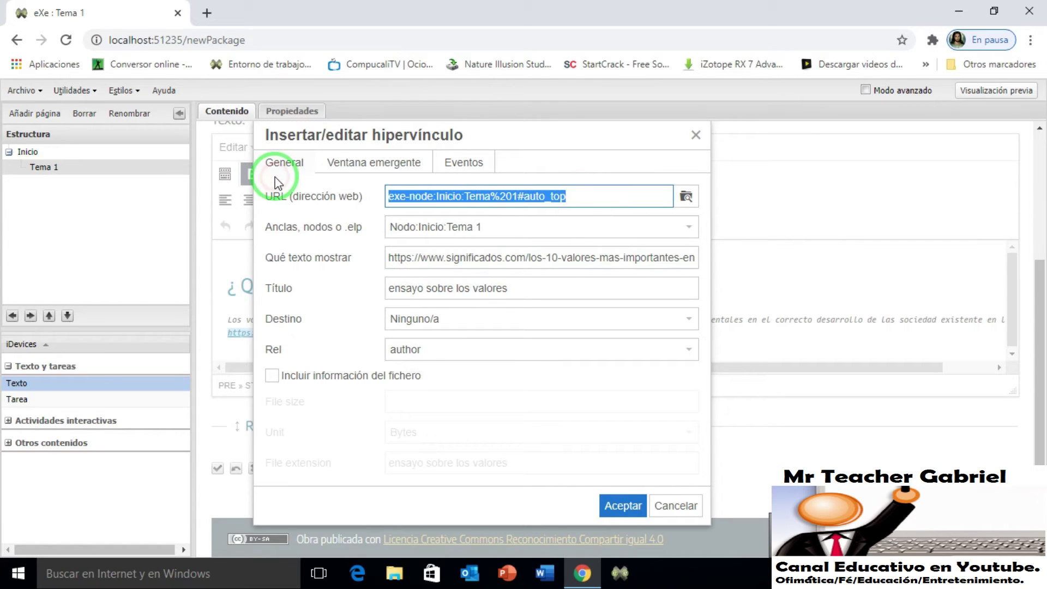
{"action": "key", "text": "ctrl+v"}
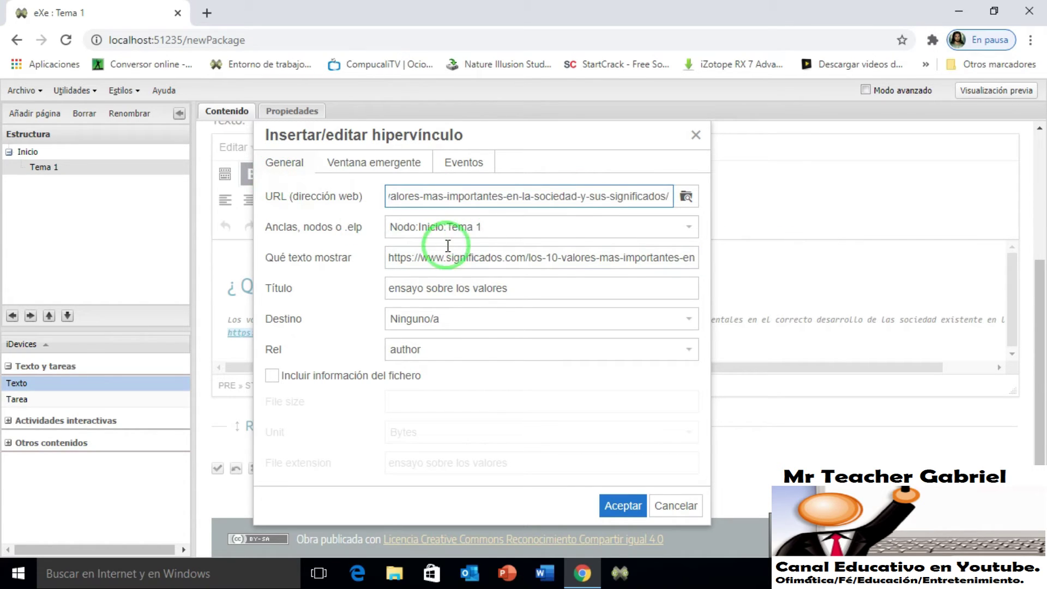
Set the hyperlink's display text to "enlace", accept the link settings, and apply the text iDevice's edits.
{"action": "left_click", "coordinate": [390, 256]}
{"action": "left_click_drag", "start_coordinate": [390, 256], "coordinate": [854, 280]}
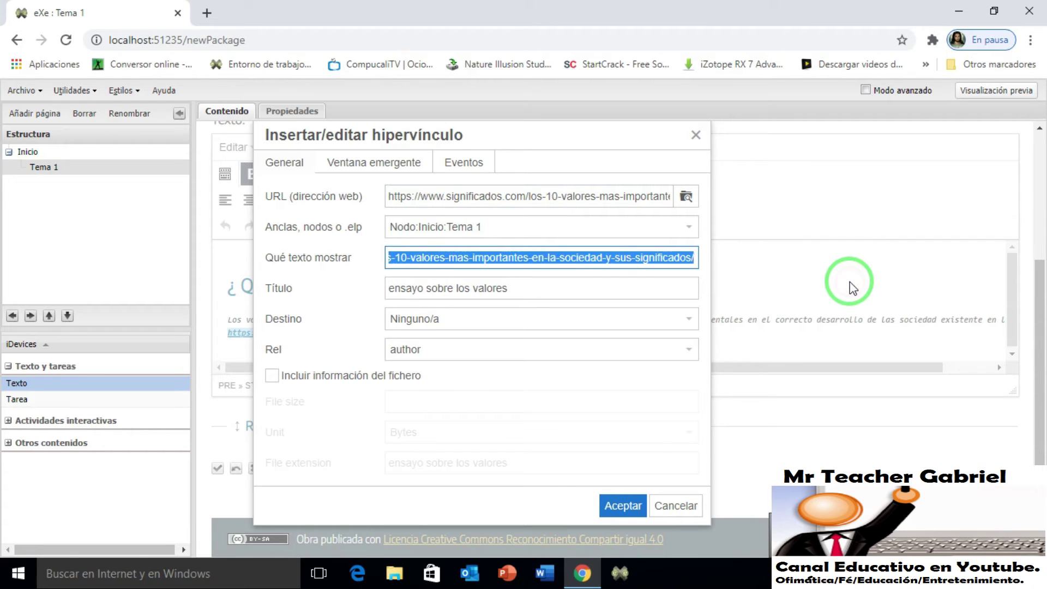
{"action": "key", "text": "BackSpace"}
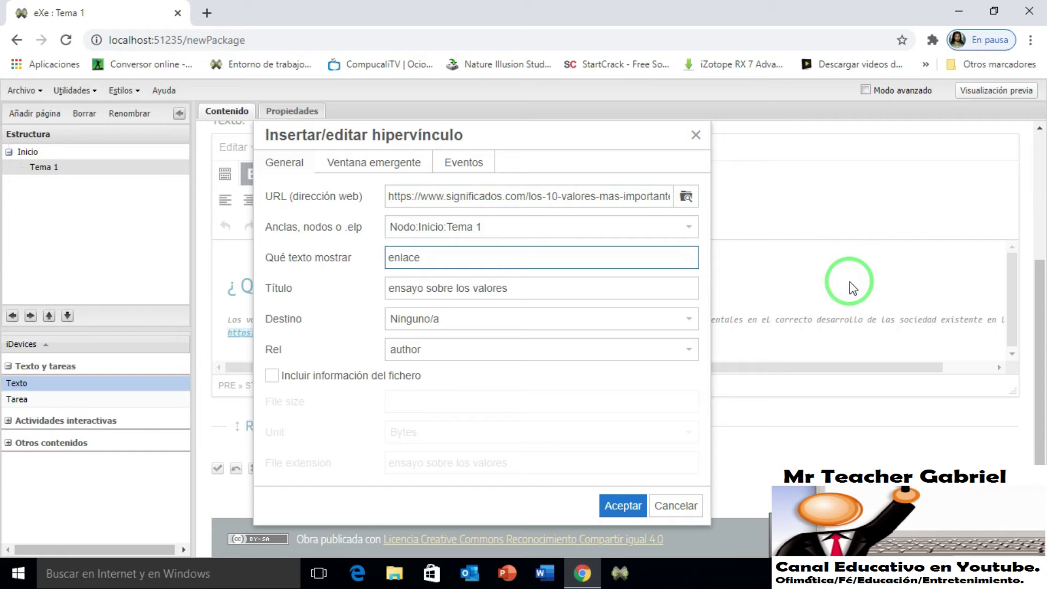
{"action": "left_click", "coordinate": [618, 503]}
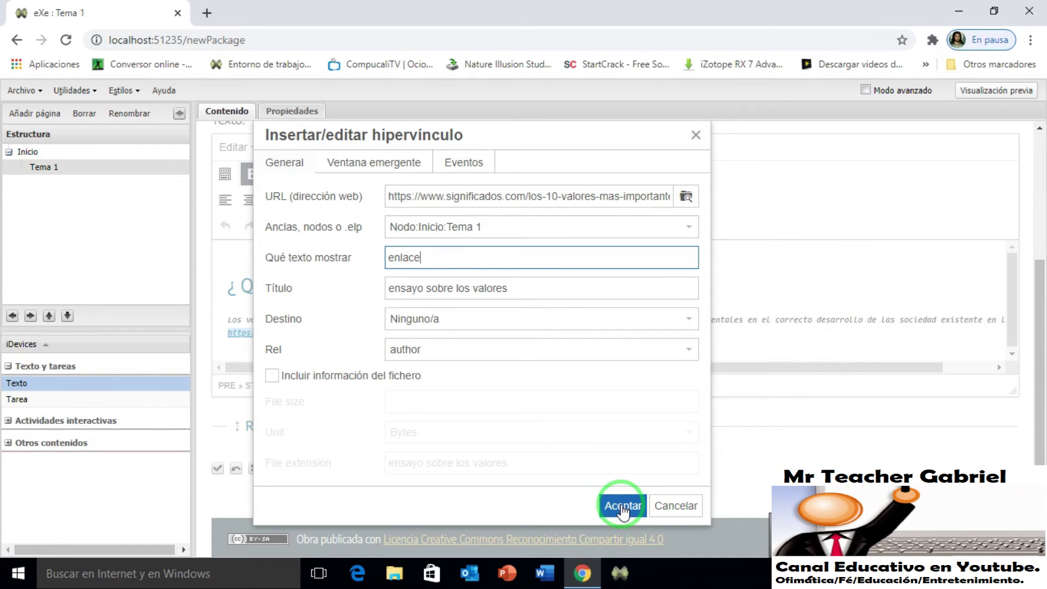
{"action": "left_click", "coordinate": [218, 469]}
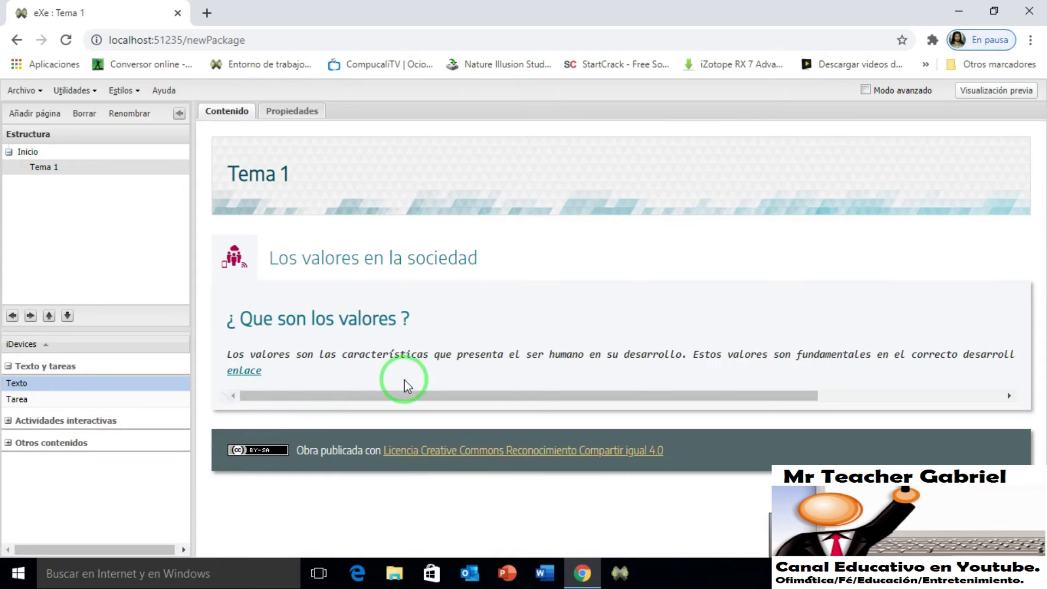
Test the "enlace" hyperlink on the Tema 1 page and close the article it opens.
{"action": "mouse_move", "coordinate": [268, 391]}
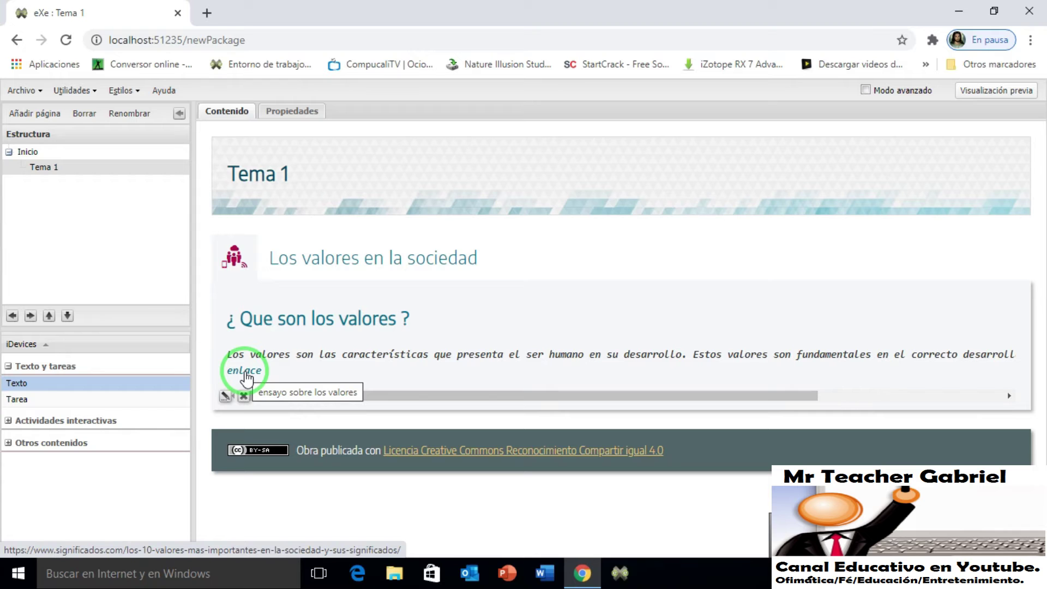
{"action": "left_click", "coordinate": [246, 375]}
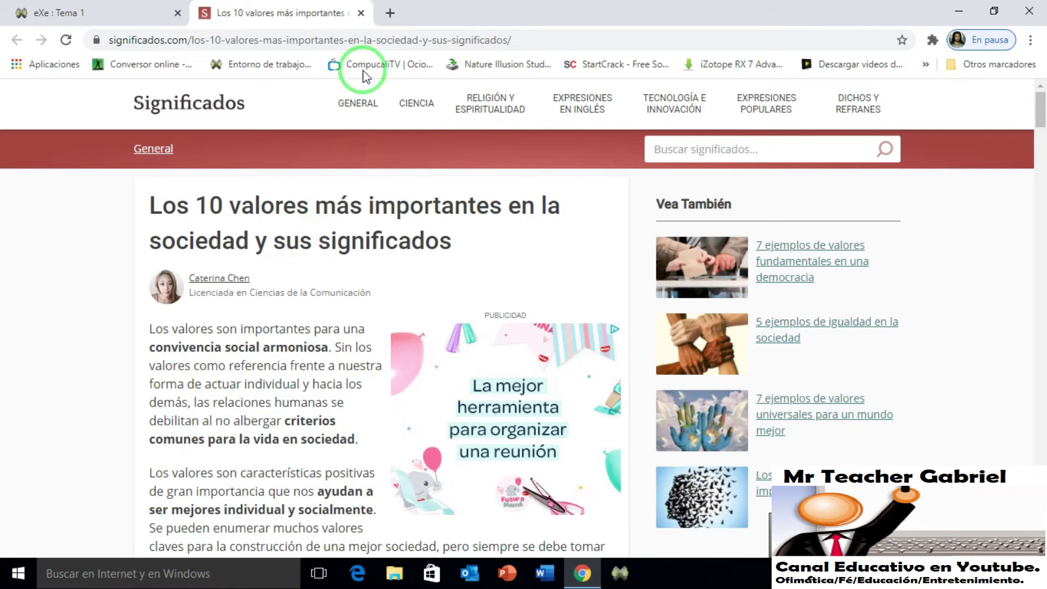
{"action": "left_click", "coordinate": [362, 14]}
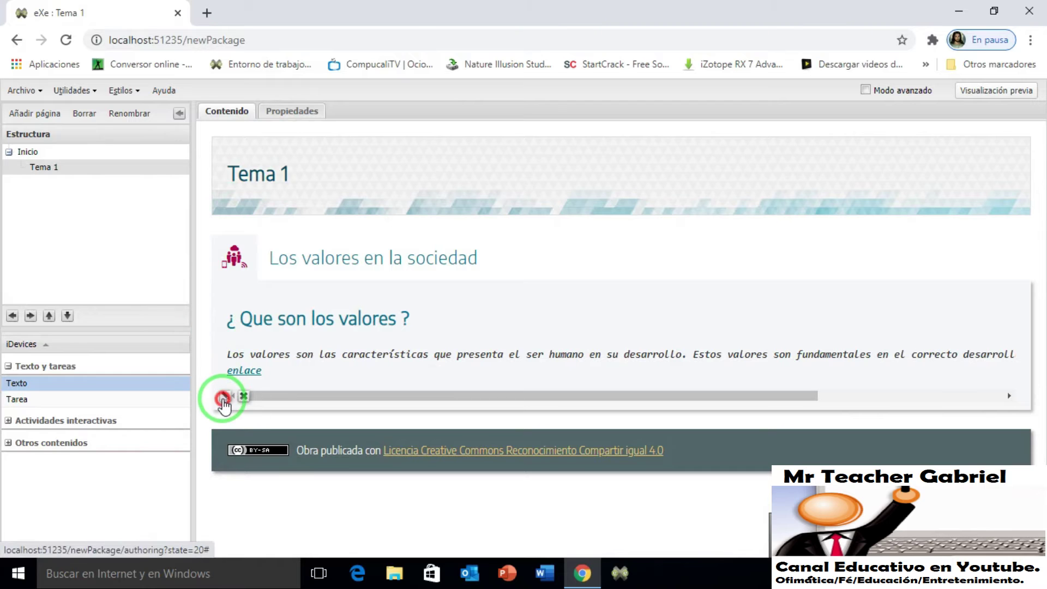
Reopen the text iDevice, set the "enlace" hyperlink's target to "Ventana nueva", and apply the edits.
{"action": "left_click", "coordinate": [222, 398]}
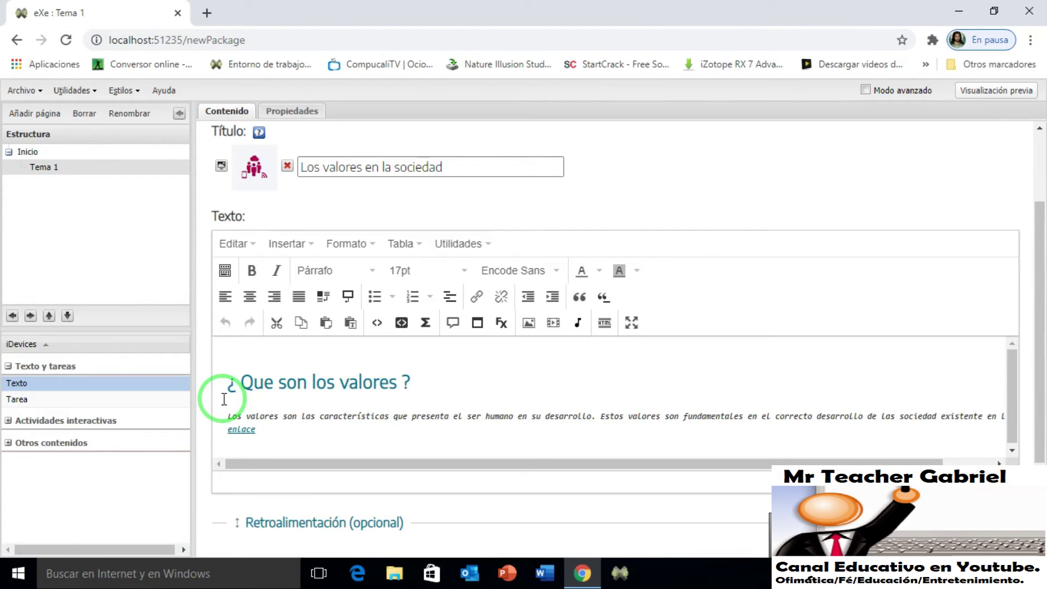
{"action": "left_click", "coordinate": [240, 432]}
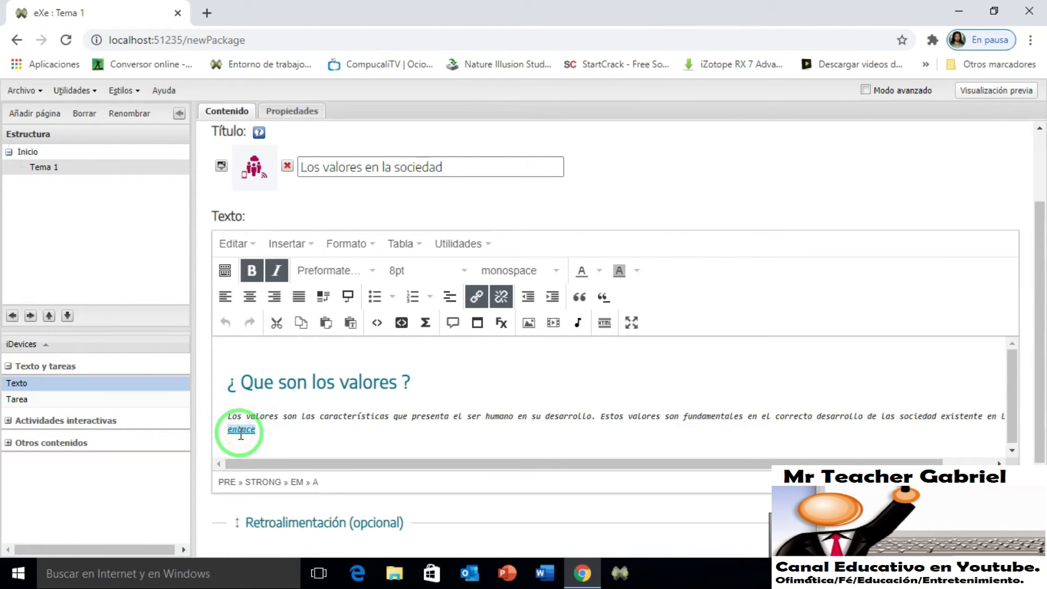
{"action": "left_click", "coordinate": [474, 298]}
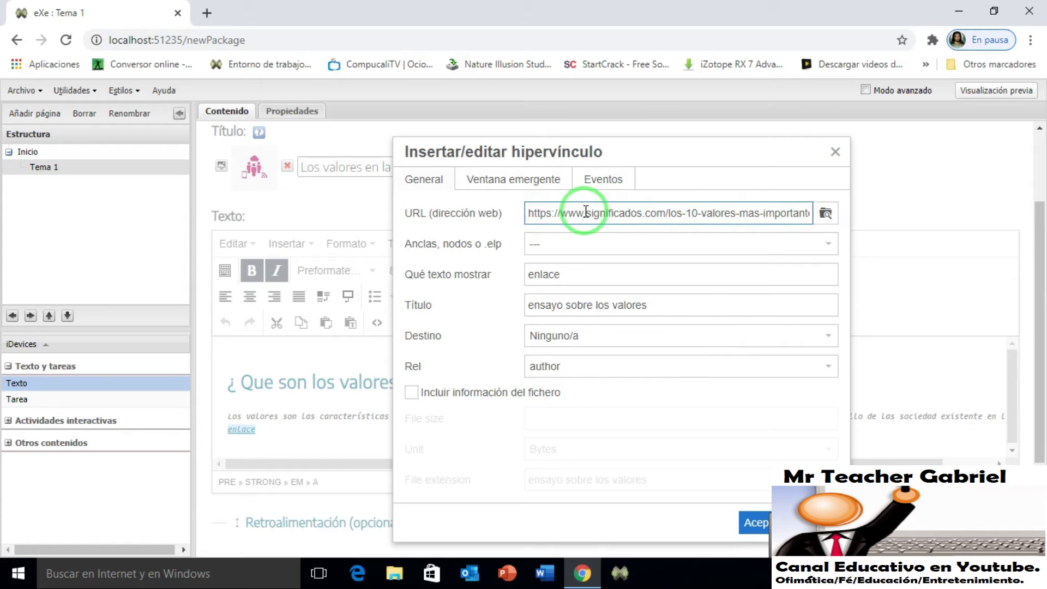
{"action": "left_click", "coordinate": [575, 273]}
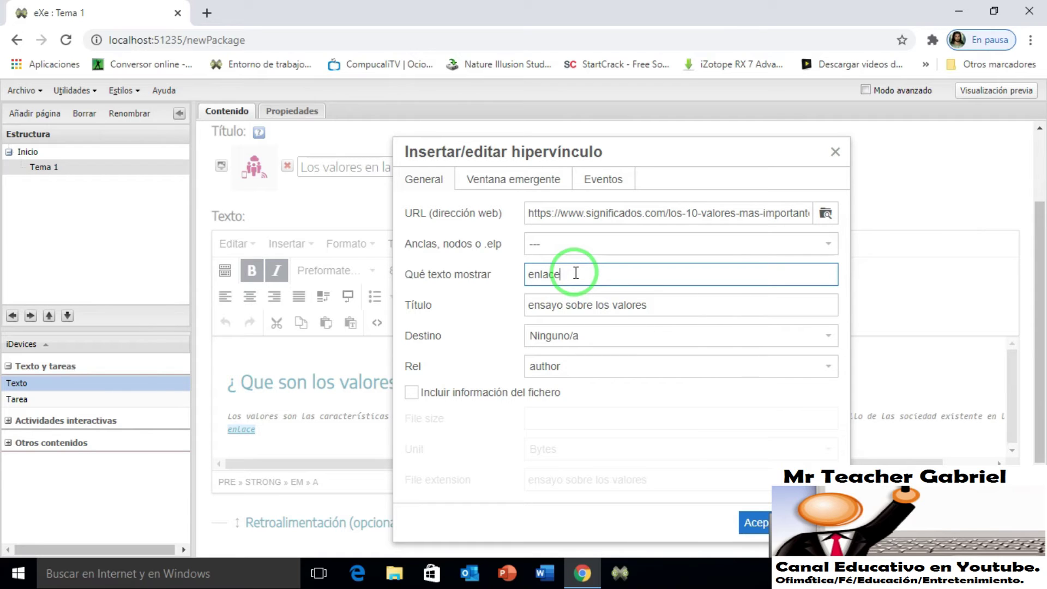
{"action": "left_click", "coordinate": [582, 344]}
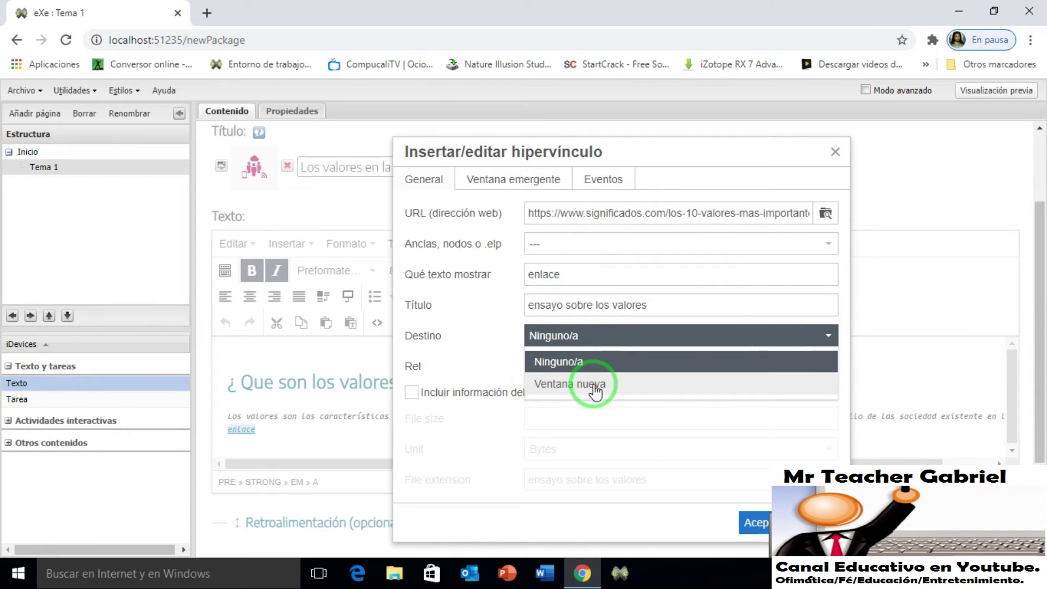
{"action": "left_click", "coordinate": [552, 385]}
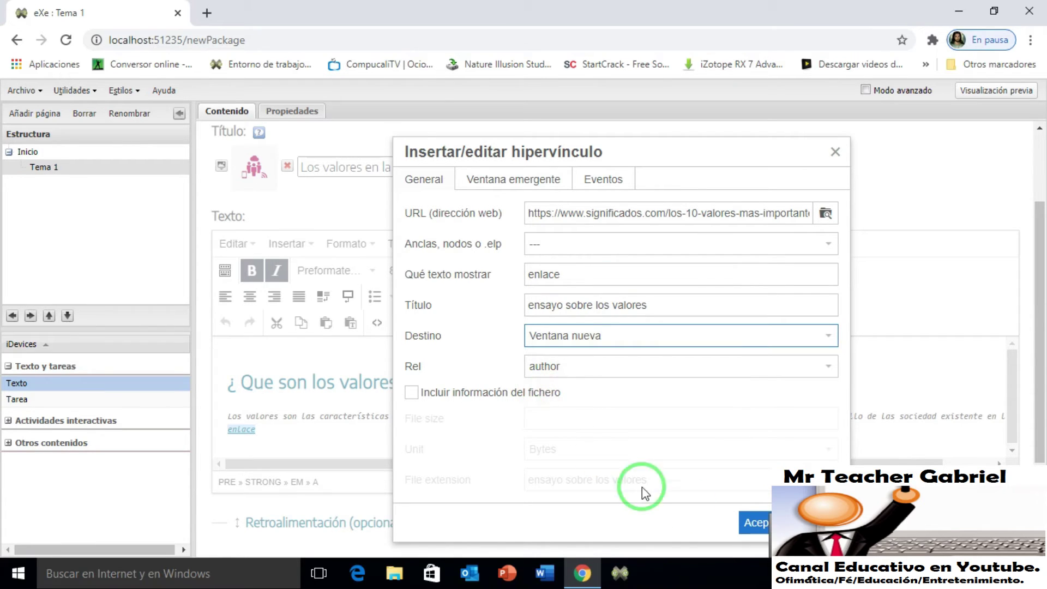
{"action": "left_click", "coordinate": [756, 525]}
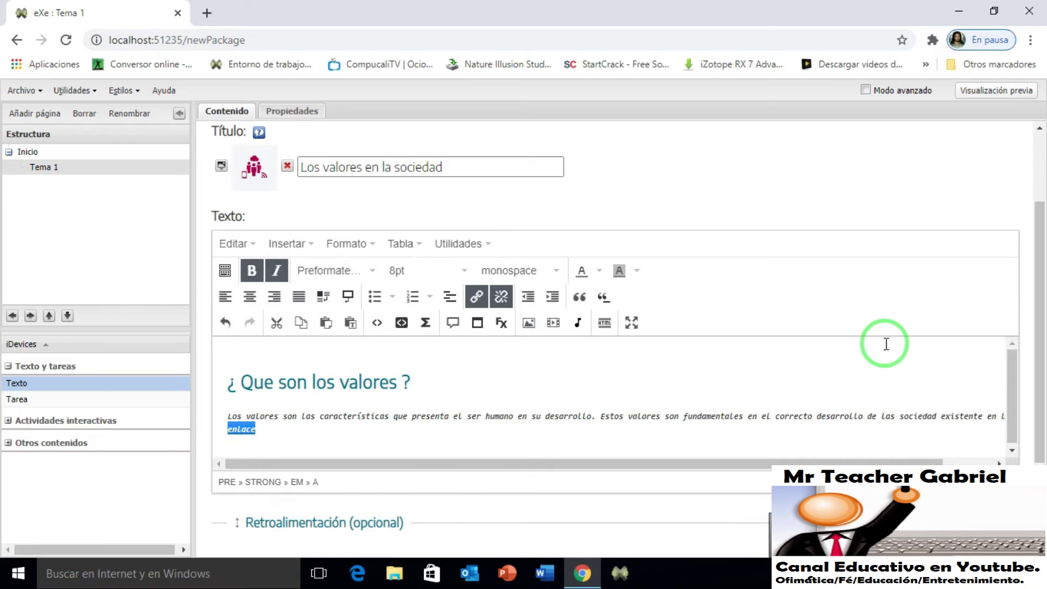
{"action": "left_click", "coordinate": [1042, 360]}
{"action": "left_click_drag", "start_coordinate": [1042, 360], "coordinate": [1037, 417]}
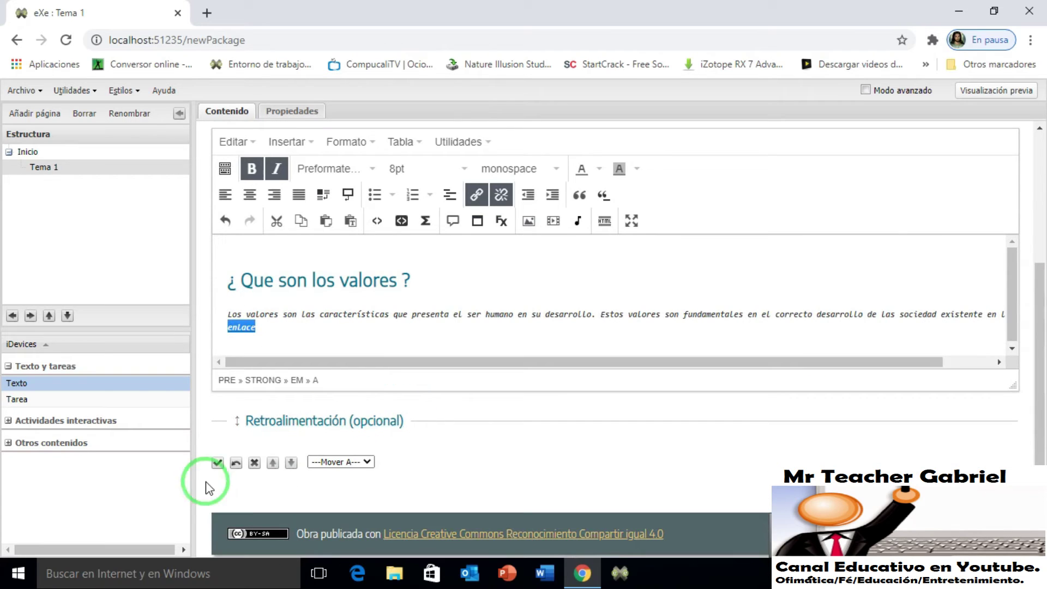
{"action": "left_click", "coordinate": [217, 463]}
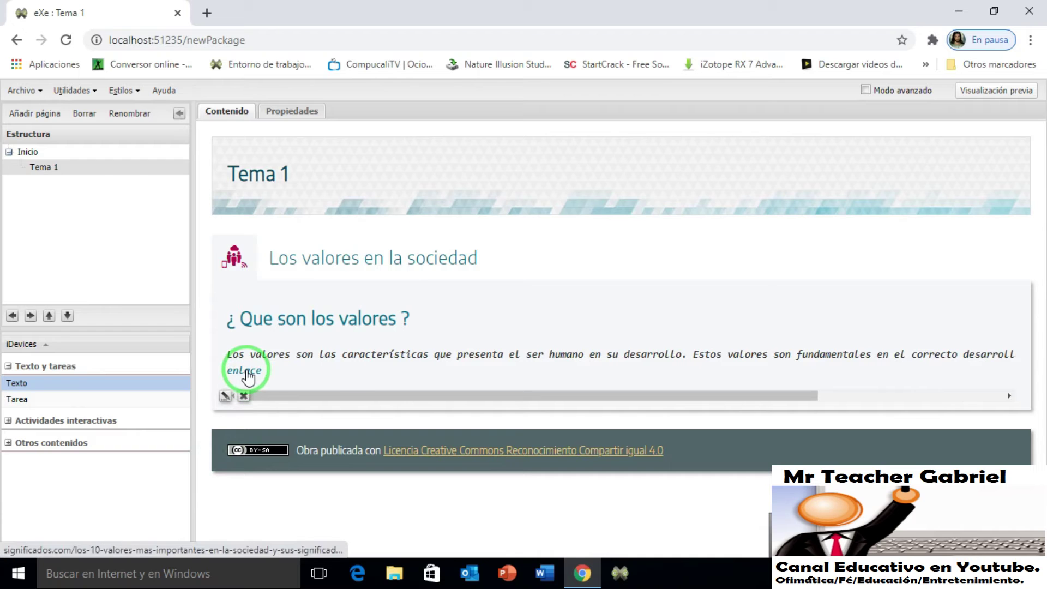
Test the "enlace" hyperlink on the Tema 1 page and in the website preview, closing both opened article pages.
{"action": "left_click", "coordinate": [248, 376]}
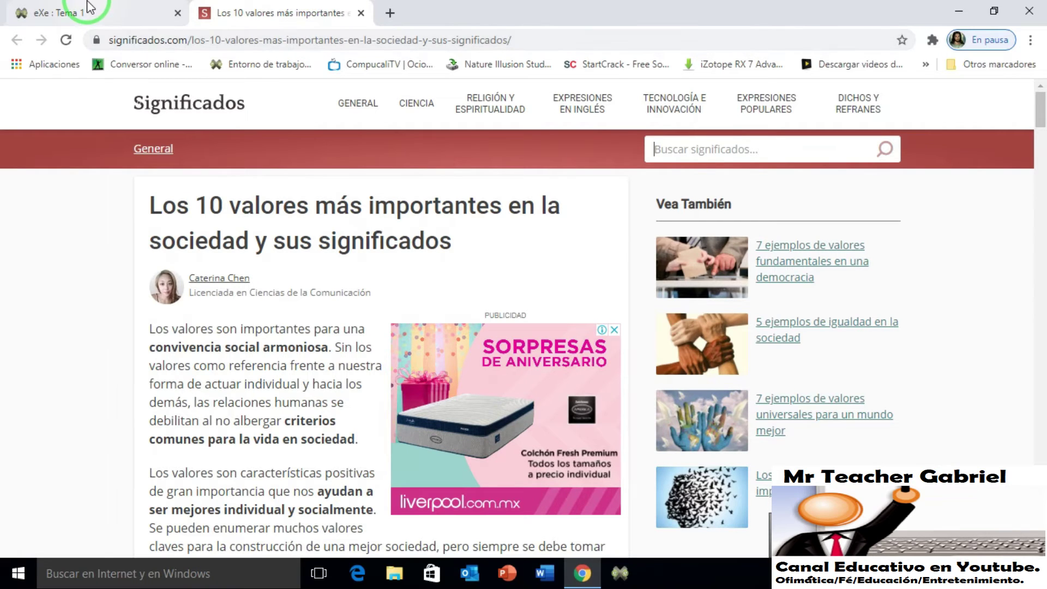
{"action": "left_click", "coordinate": [87, 8]}
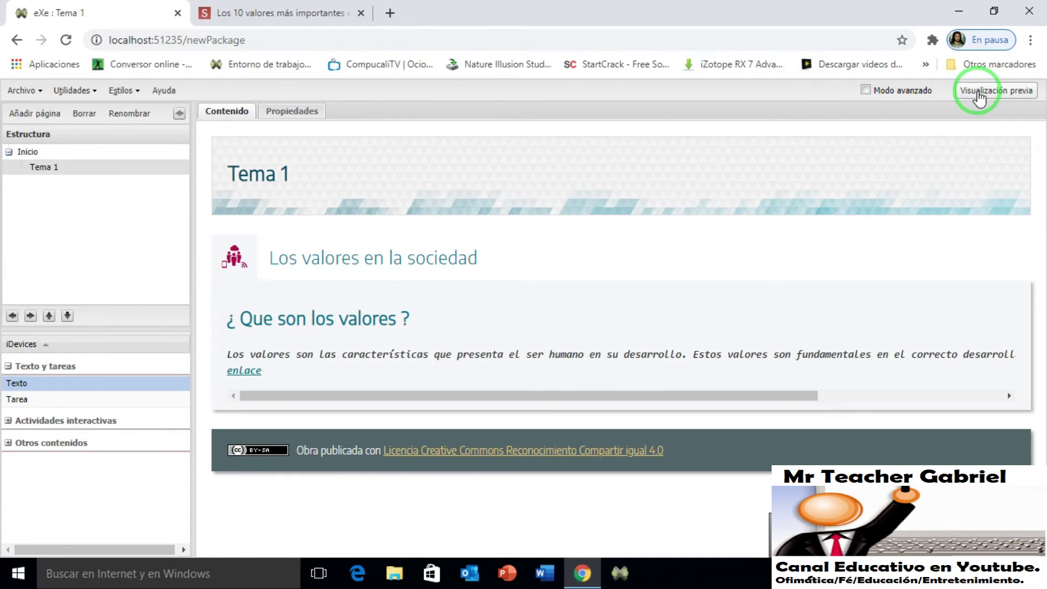
{"action": "left_click", "coordinate": [979, 97]}
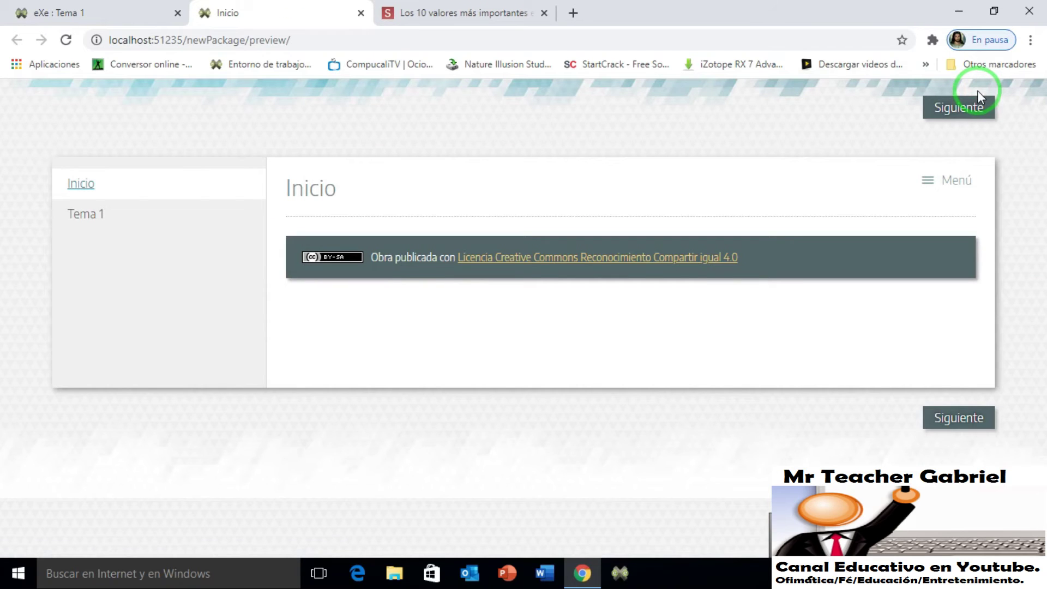
{"action": "left_click", "coordinate": [113, 215]}
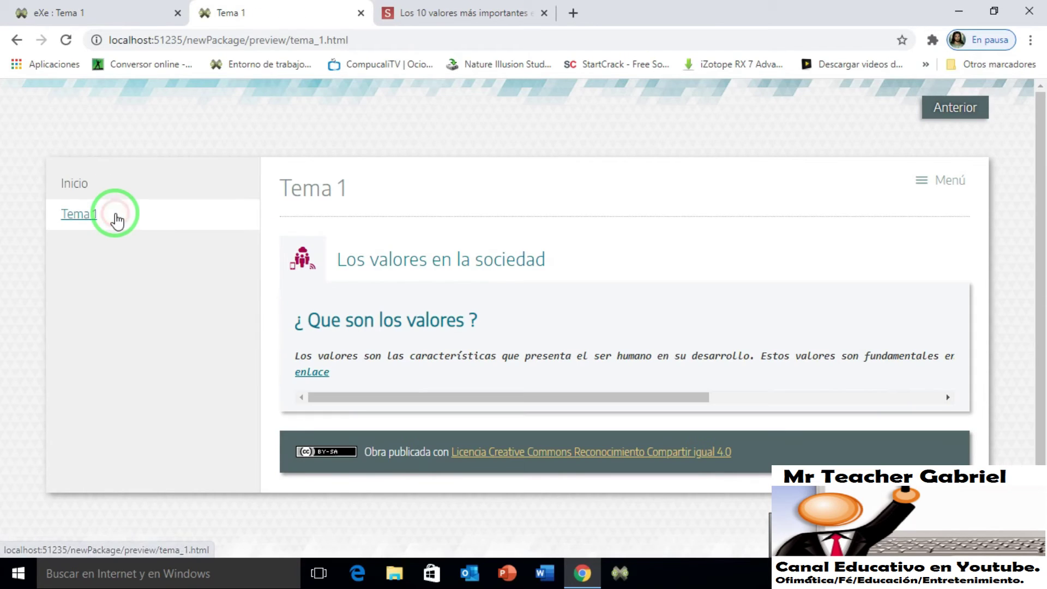
{"action": "left_click", "coordinate": [305, 373]}
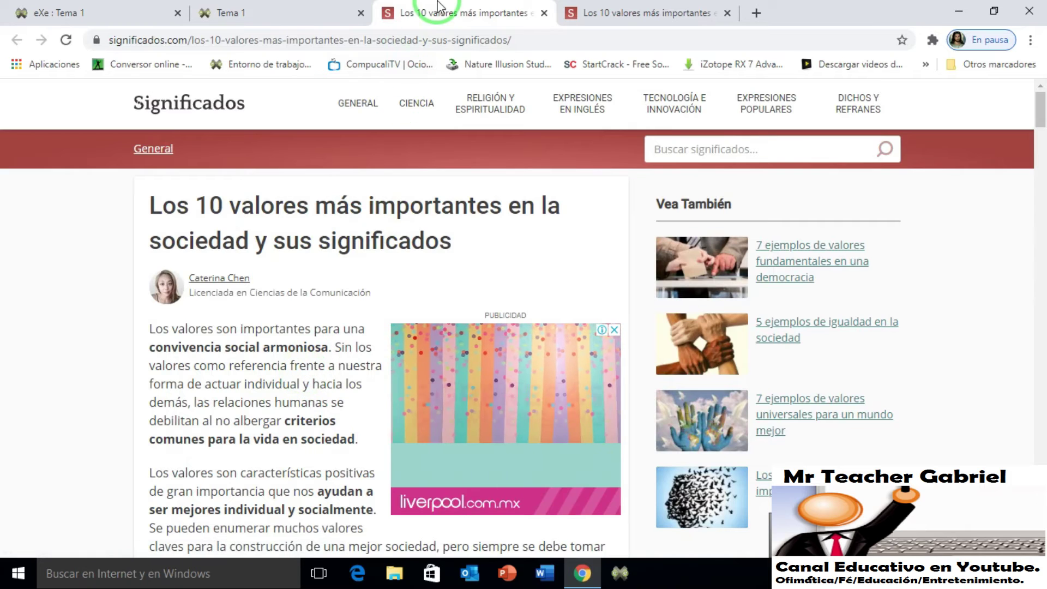
{"action": "left_click", "coordinate": [622, 14]}
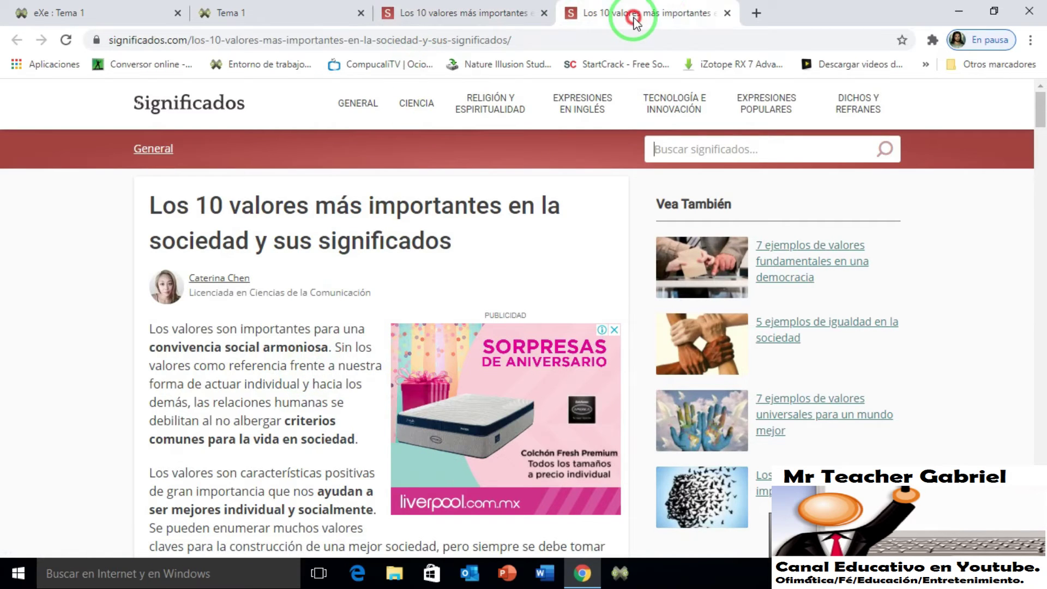
{"action": "left_click", "coordinate": [729, 14]}
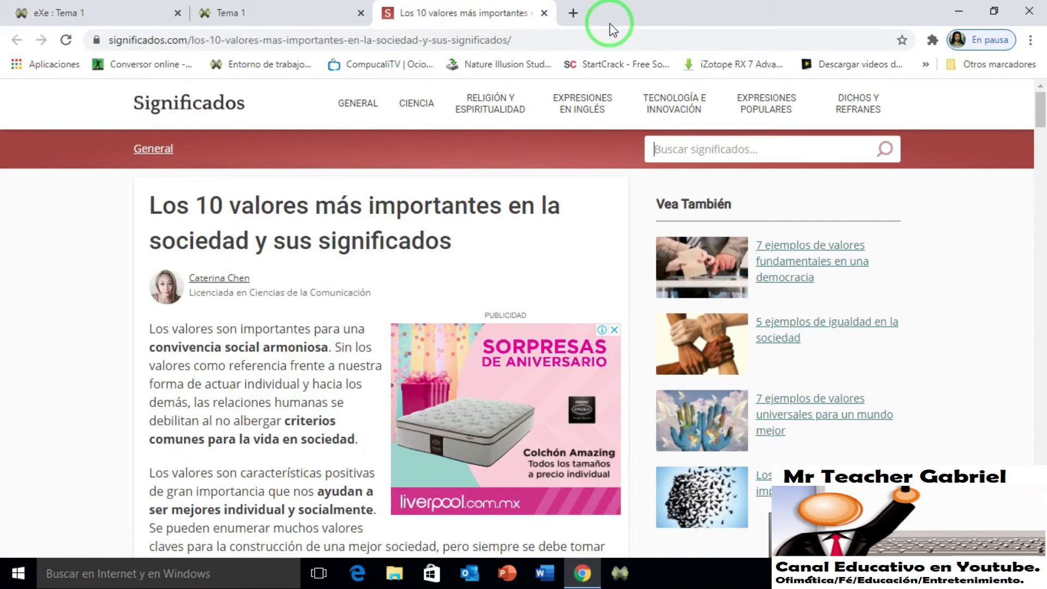
{"action": "left_click", "coordinate": [544, 13]}
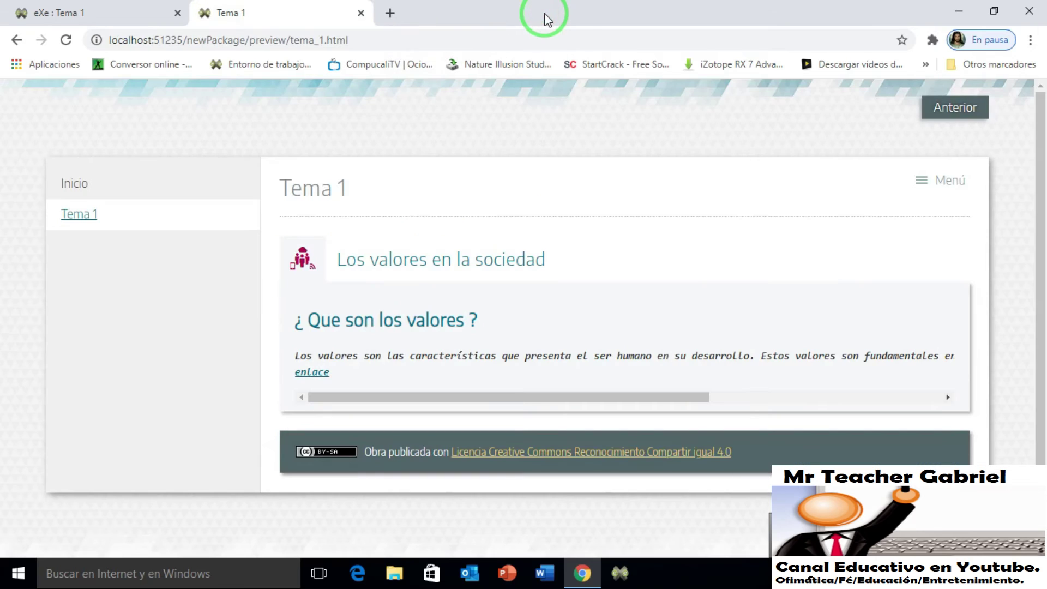
Compare the Tema 1 page in the editor with its website preview, and close the preview.
{"action": "left_click", "coordinate": [107, 7]}
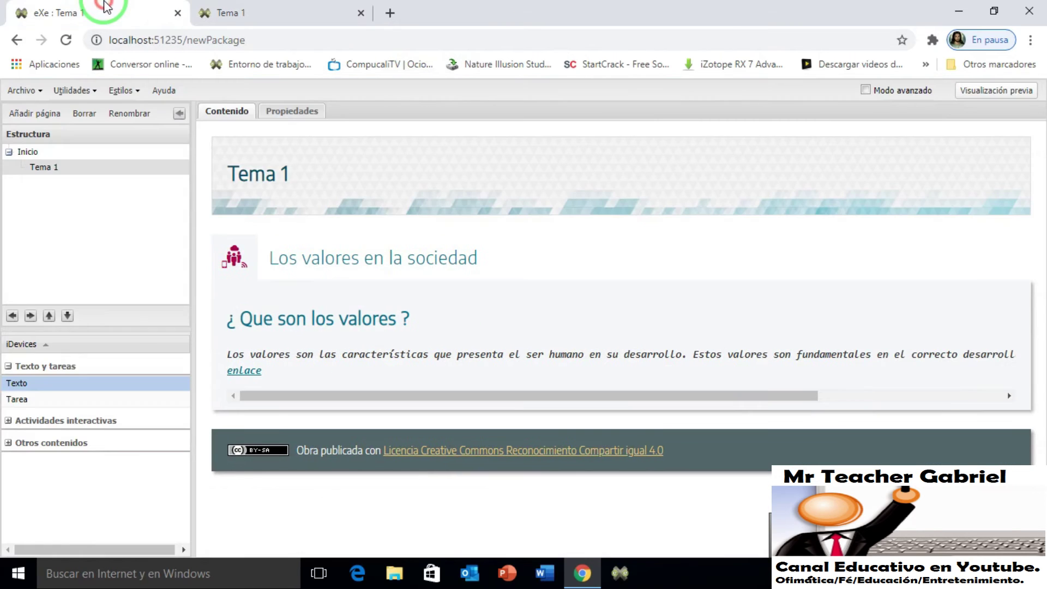
{"action": "left_click", "coordinate": [218, 8]}
{"action": "left_click", "coordinate": [134, 7]}
{"action": "left_click", "coordinate": [263, 5]}
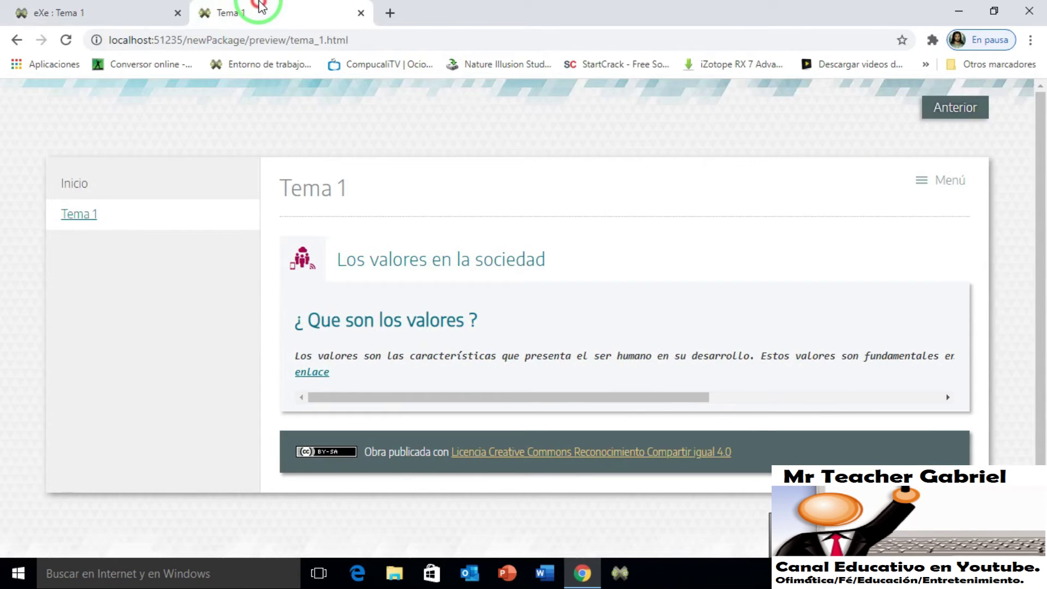
{"action": "left_click", "coordinate": [104, 8]}
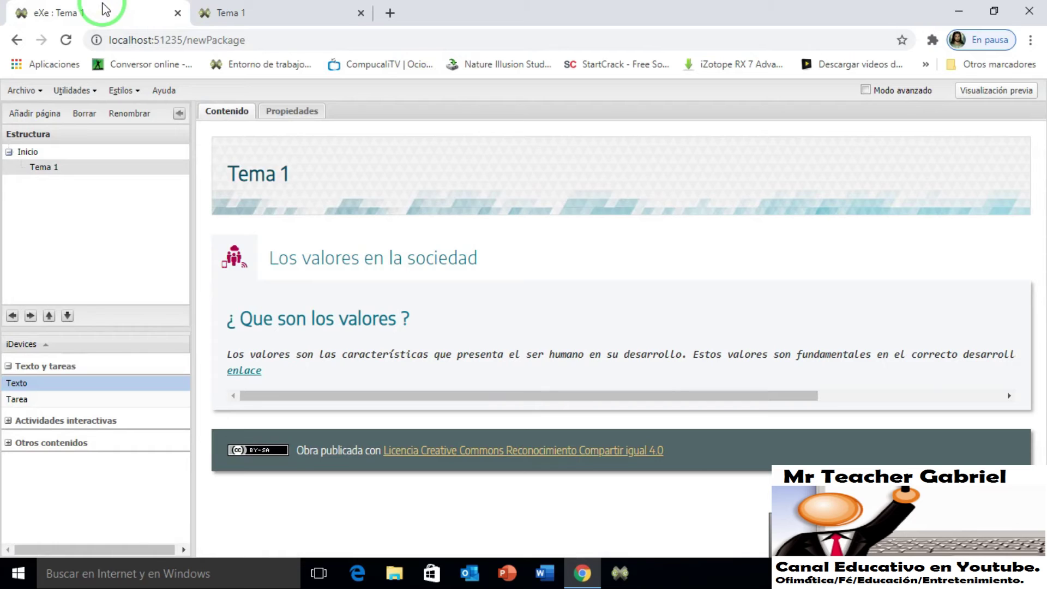
{"action": "left_click", "coordinate": [218, 7]}
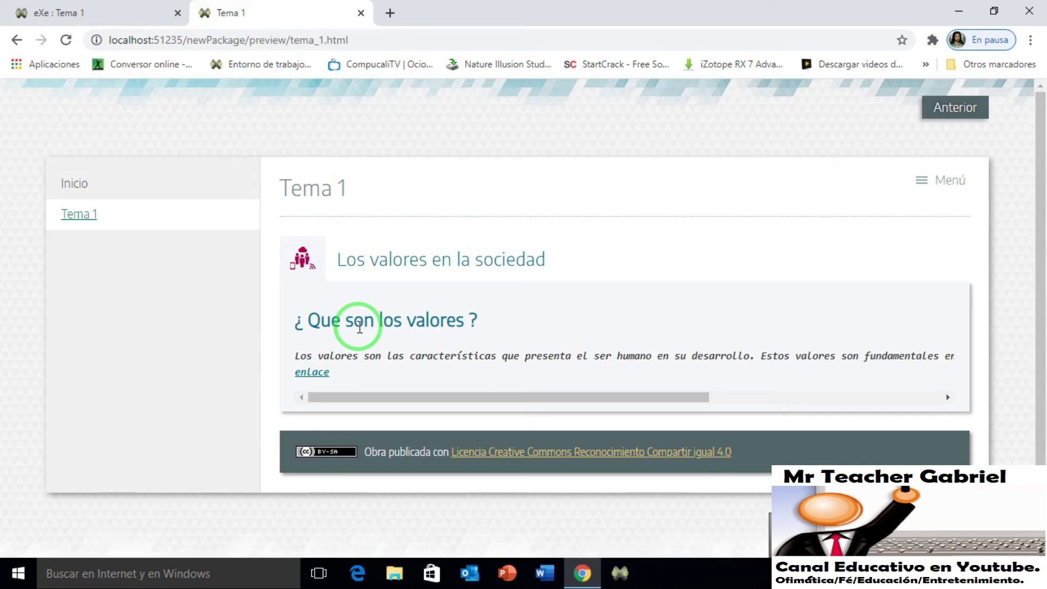
{"action": "left_click", "coordinate": [361, 13]}
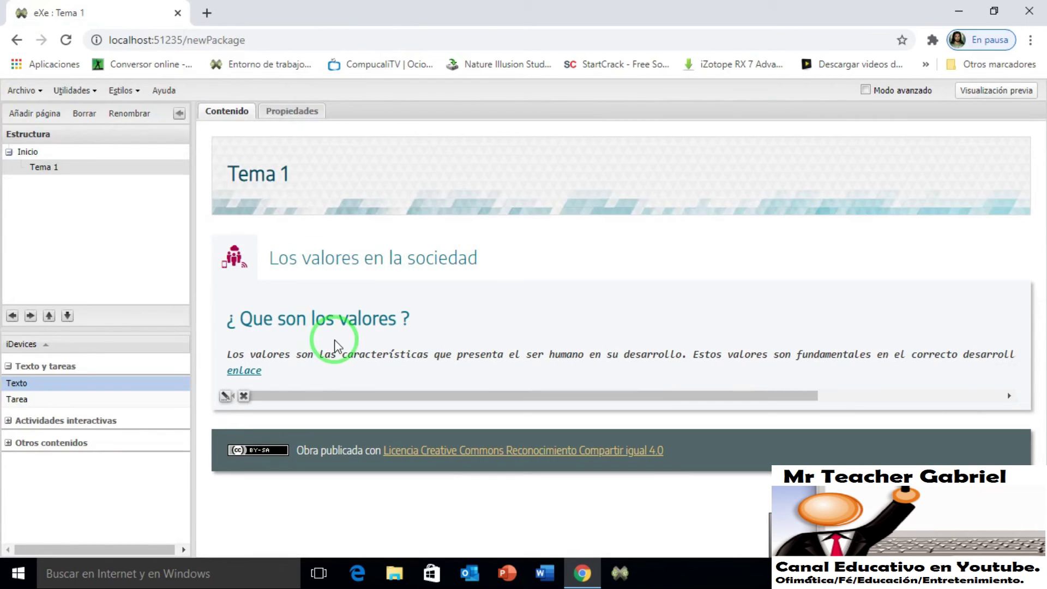
Reopen the text iDevice on the Tema 1 page and add a blank line below the "enlace" hyperlink.
{"action": "left_click", "coordinate": [225, 396]}
{"action": "scroll", "coordinate": [347, 381], "scroll_direction": "down", "scroll_amount": 3}
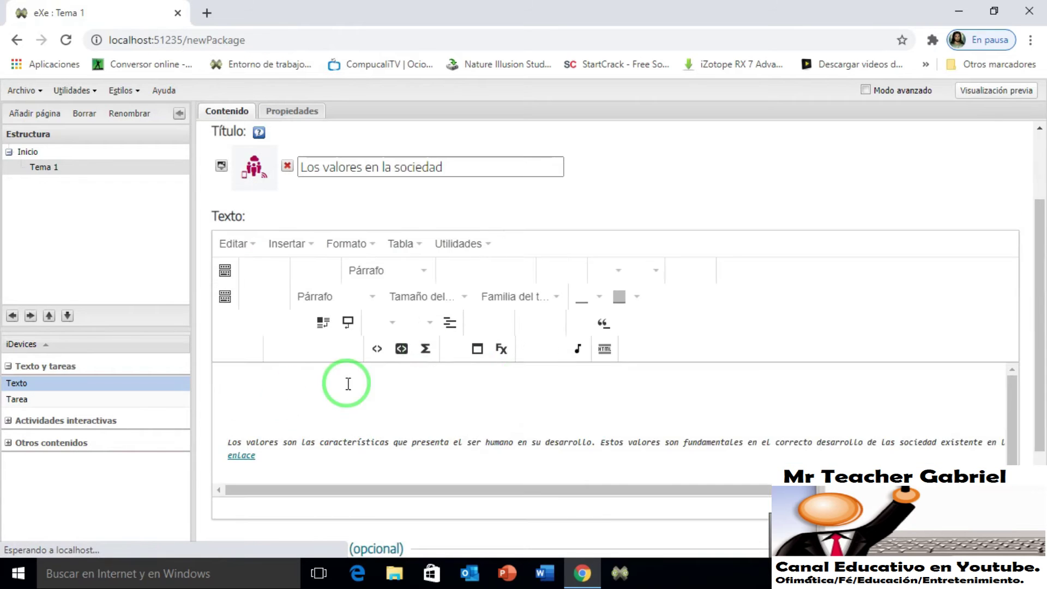
{"action": "mouse_move", "coordinate": [1044, 385]}
{"action": "left_mouse_down"}
{"action": "mouse_move", "coordinate": [1039, 377]}
{"action": "mouse_move", "coordinate": [1039, 398]}
{"action": "left_mouse_up"}
{"action": "left_click", "coordinate": [304, 399]}
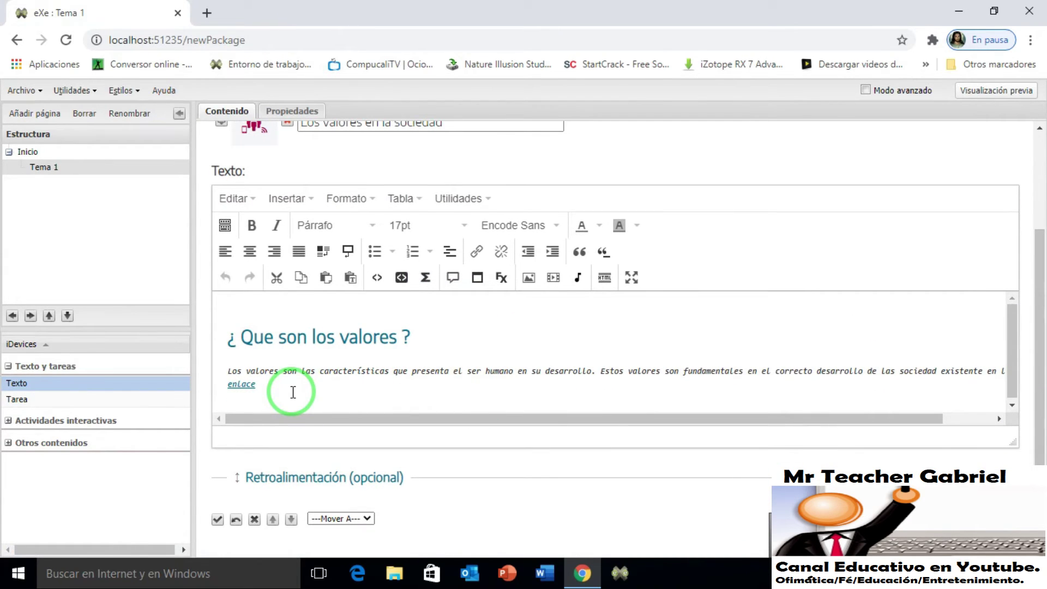
{"action": "left_click", "coordinate": [272, 389]}
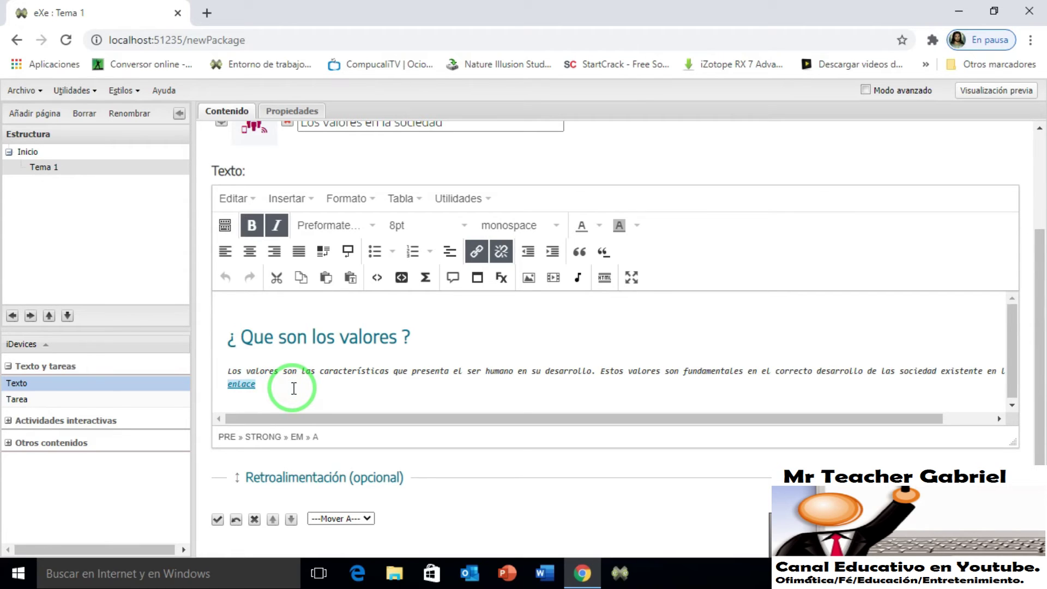
{"action": "key", "text": "Return"}
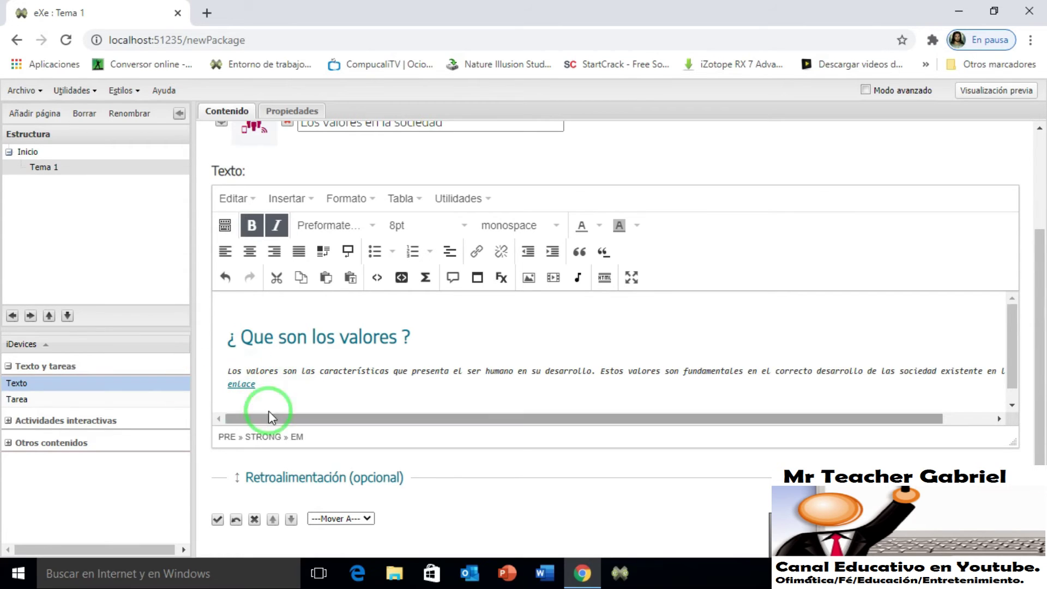
{"action": "left_click", "coordinate": [285, 396]}
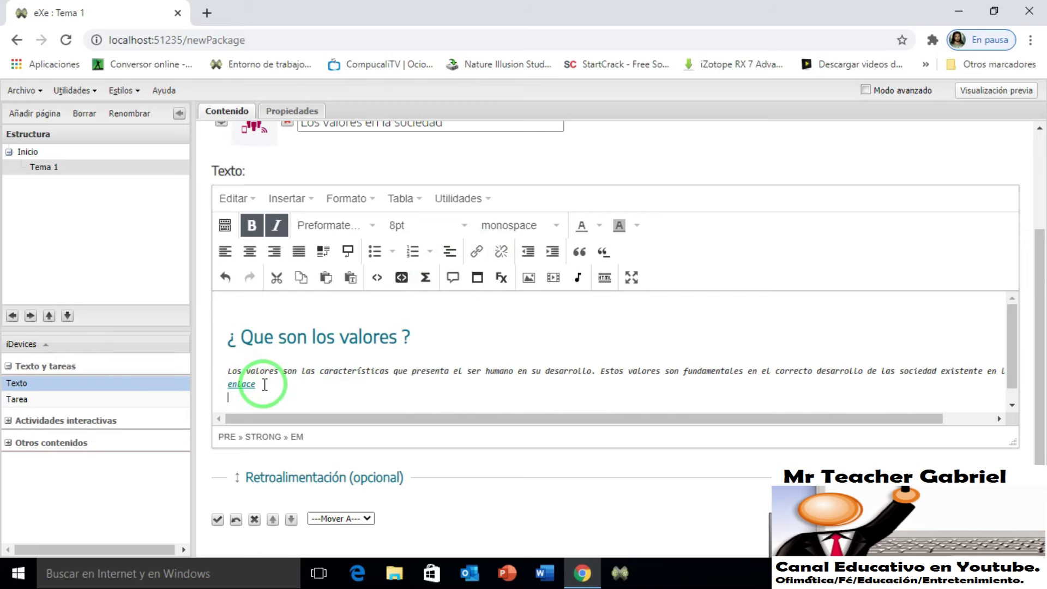
Enable a Javascript popup for the "enlace" hyperlink and name its window "ventana con la informacion", leaving size and position blank.
{"action": "double_click", "coordinate": [248, 384]}
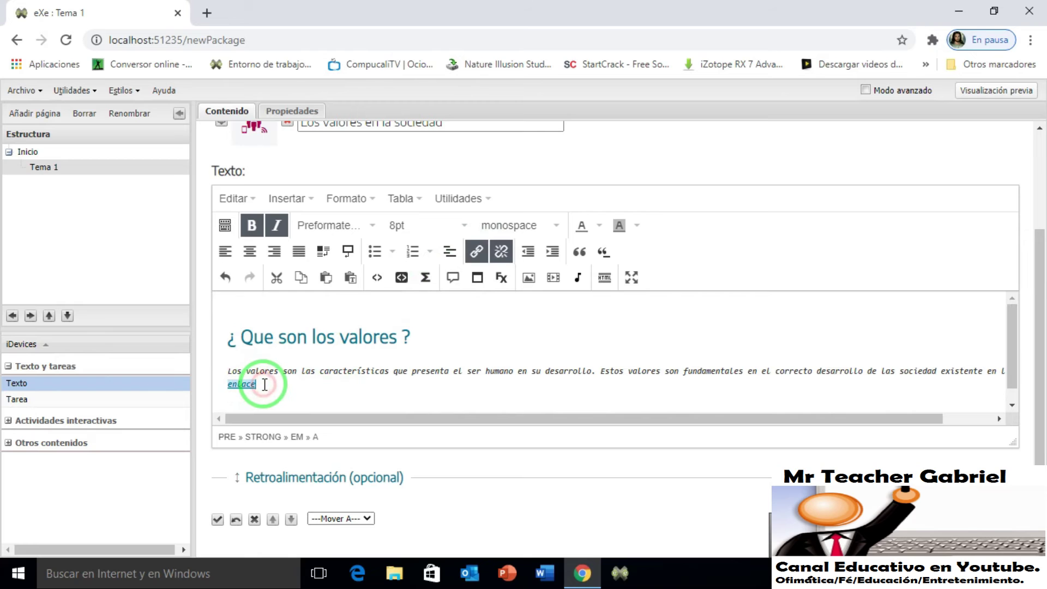
{"action": "left_click", "coordinate": [476, 252]}
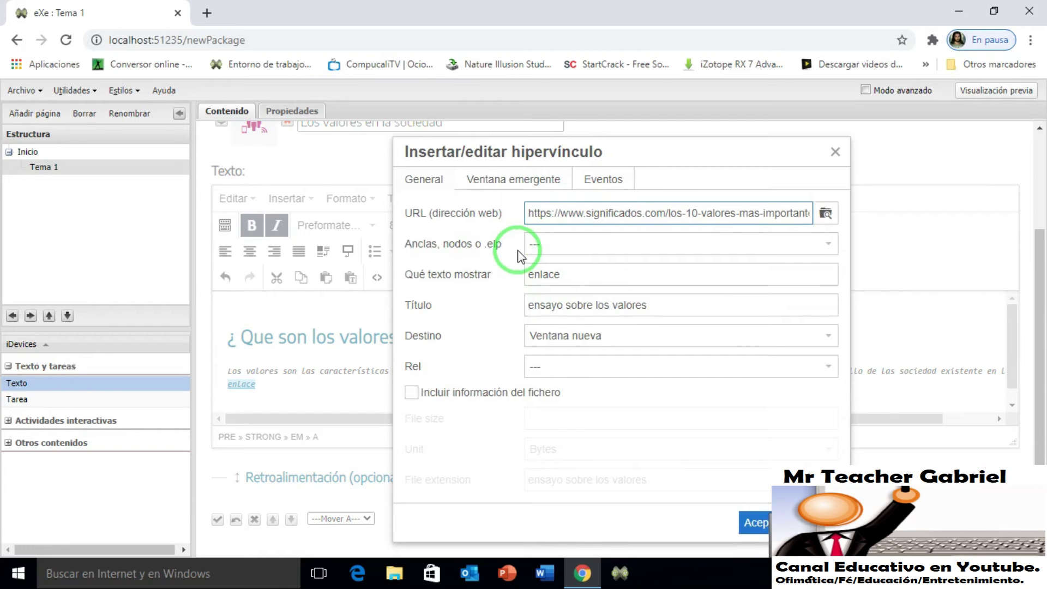
{"action": "left_click", "coordinate": [835, 151]}
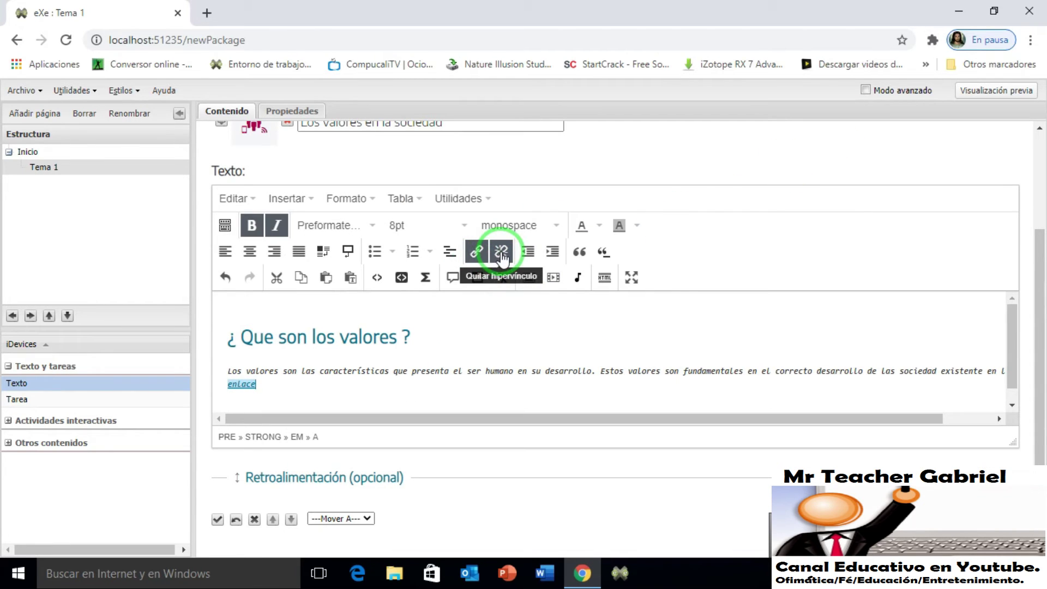
{"action": "left_click", "coordinate": [477, 252]}
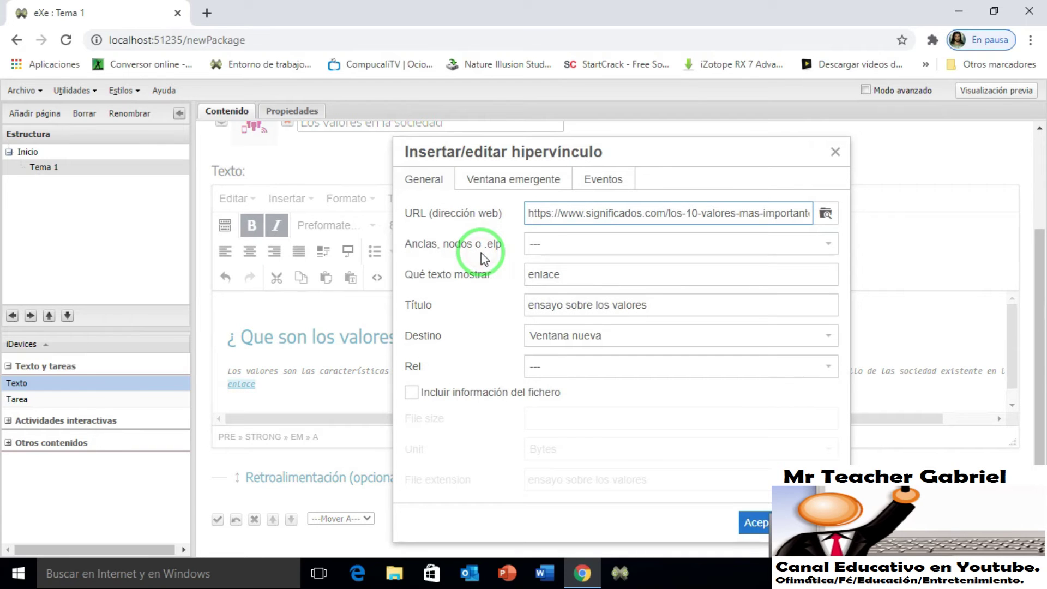
{"action": "left_click", "coordinate": [501, 185]}
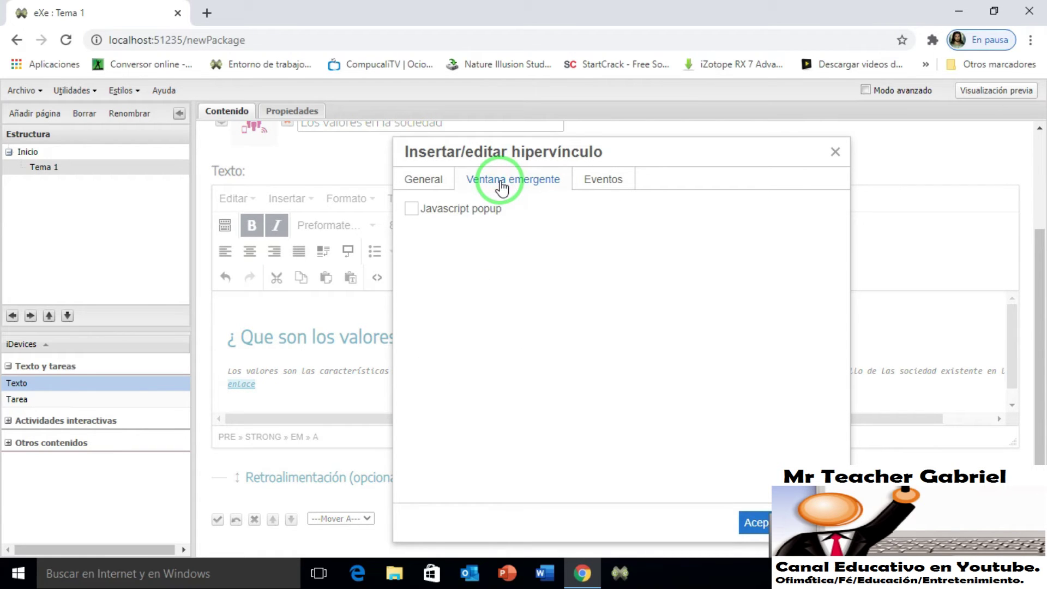
{"action": "left_click", "coordinate": [411, 210]}
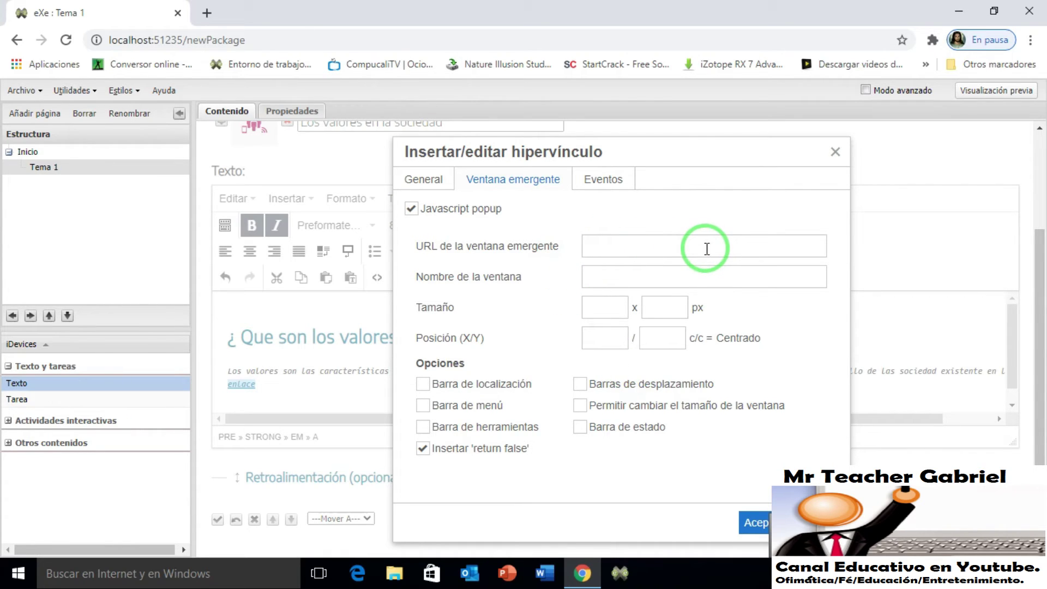
{"action": "left_click", "coordinate": [628, 277]}
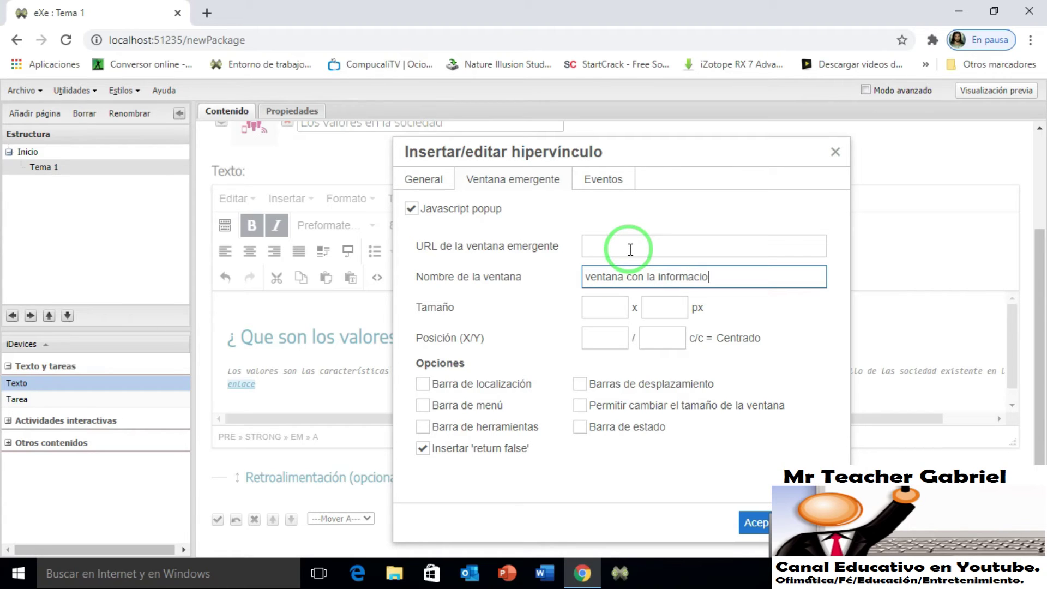
{"action": "left_click", "coordinate": [598, 307]}
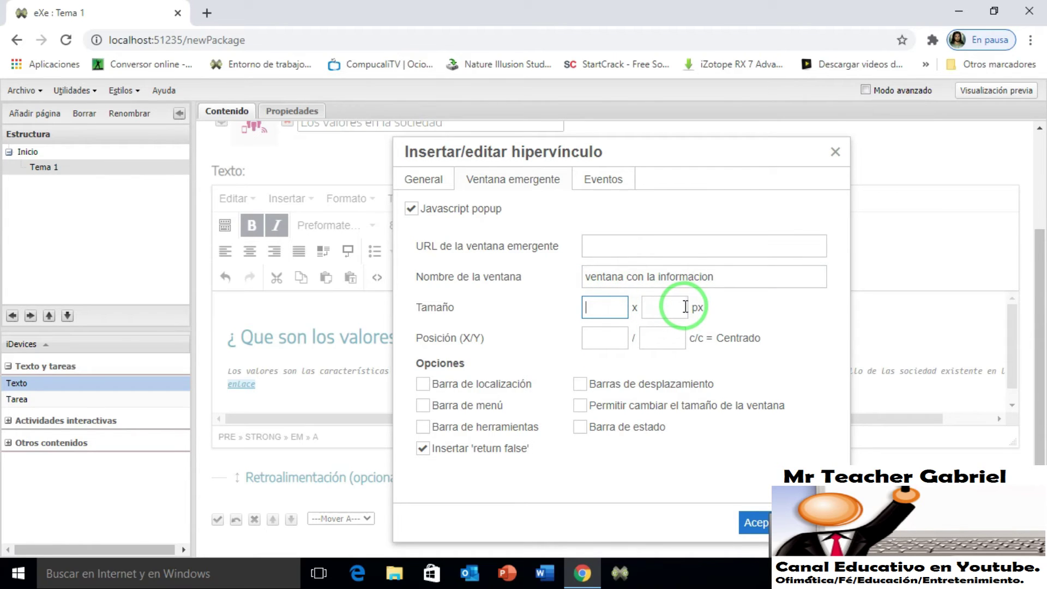
{"action": "left_click", "coordinate": [593, 339]}
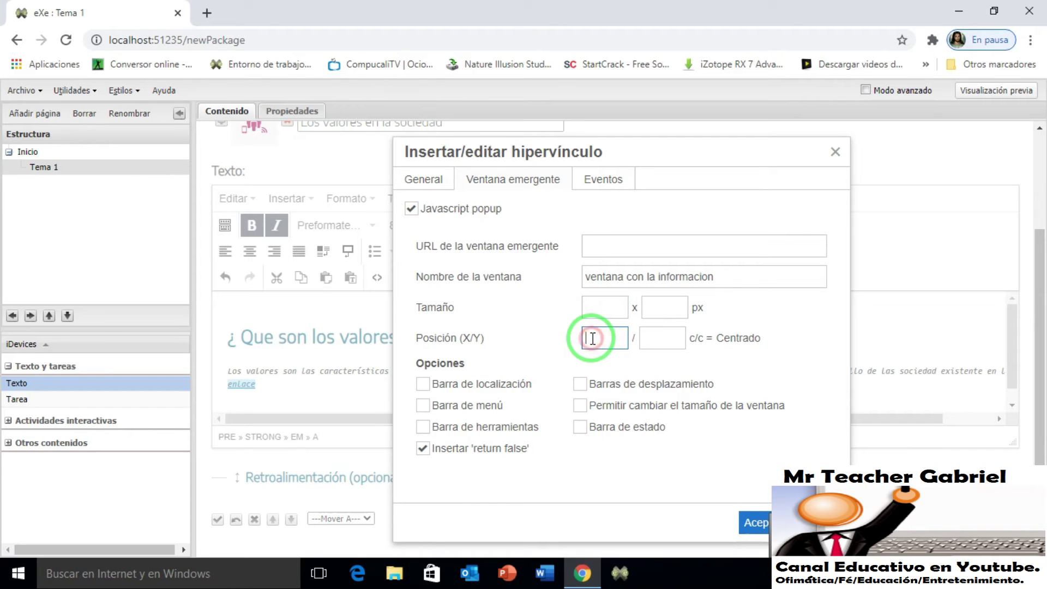
Enable the popup's location, menu, tool, scroll and status bars plus window resizing, and apply the hyperlink and iDevice edits.
{"action": "left_click", "coordinate": [424, 386]}
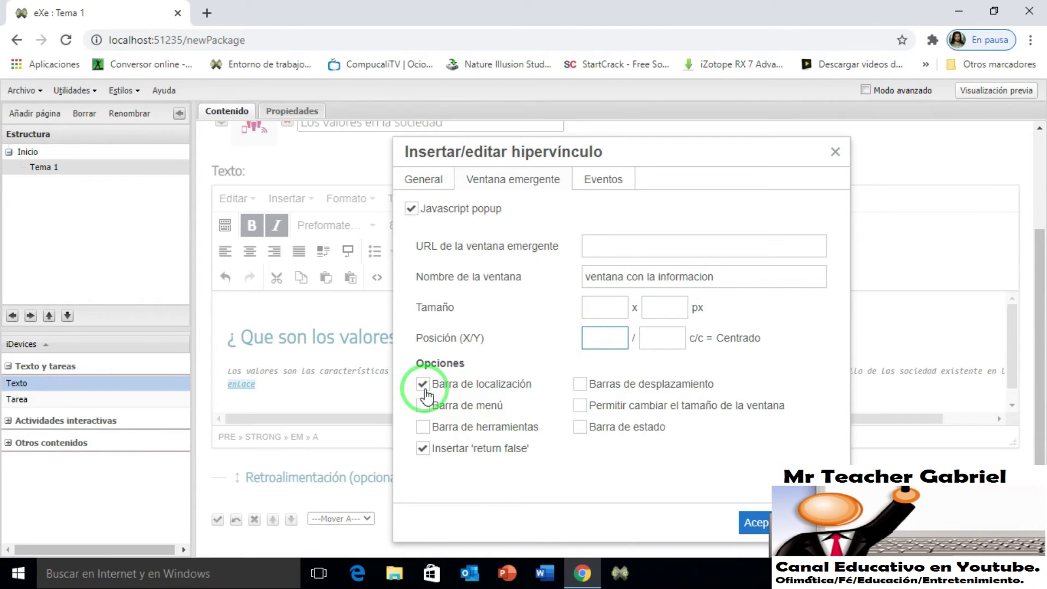
{"action": "left_click", "coordinate": [423, 428]}
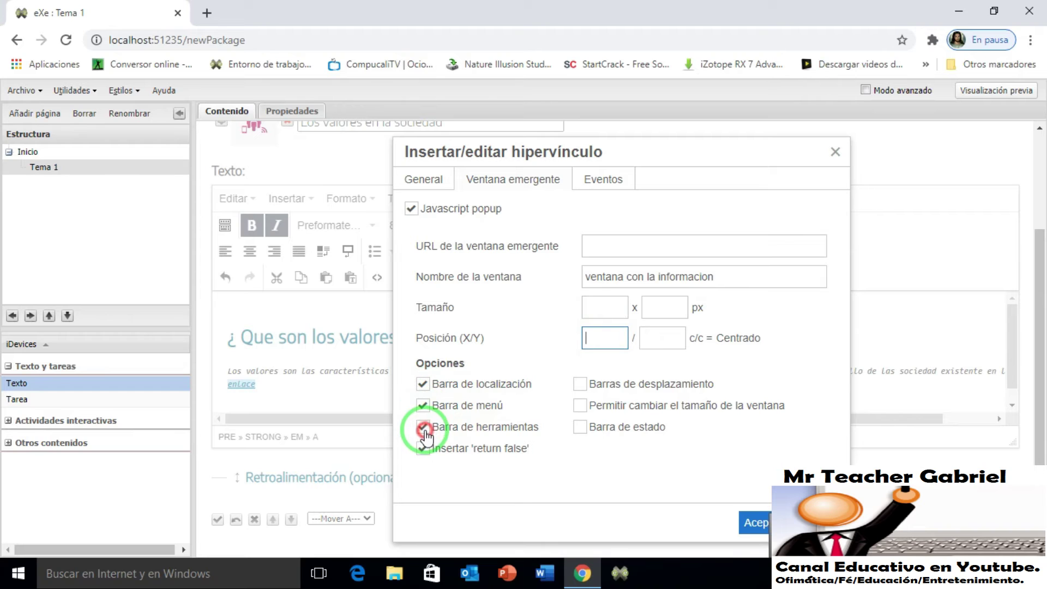
{"action": "left_click", "coordinate": [579, 385]}
{"action": "left_click", "coordinate": [580, 405]}
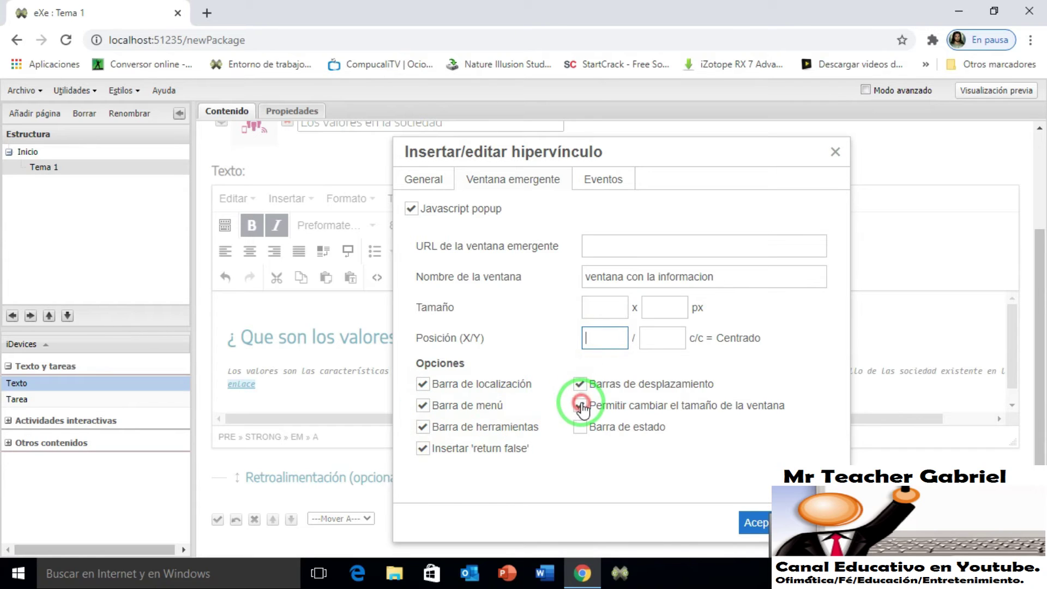
{"action": "left_click", "coordinate": [581, 428]}
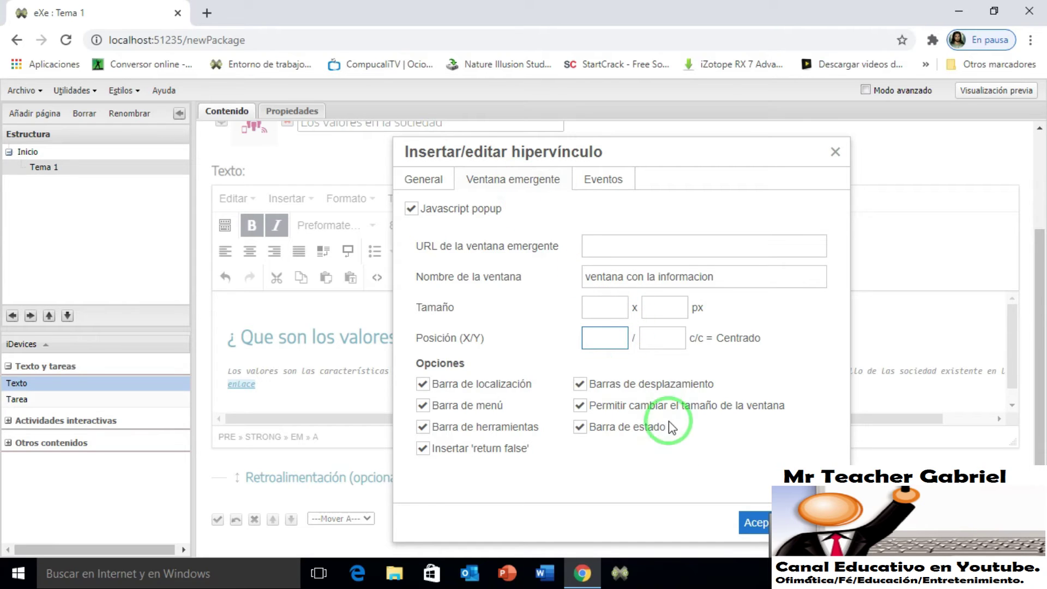
{"action": "left_click", "coordinate": [752, 523]}
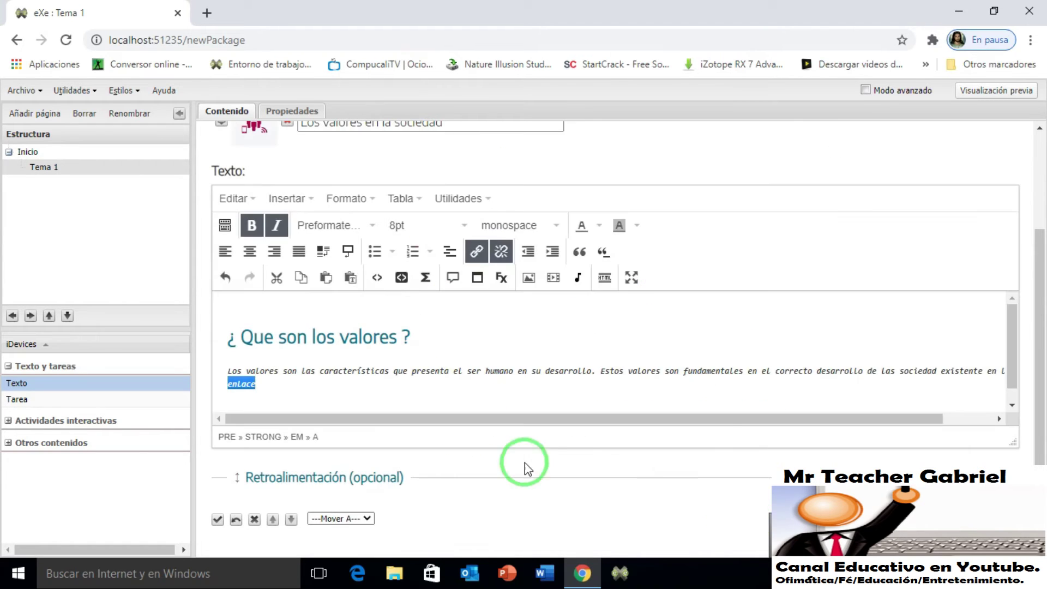
{"action": "left_click", "coordinate": [217, 520]}
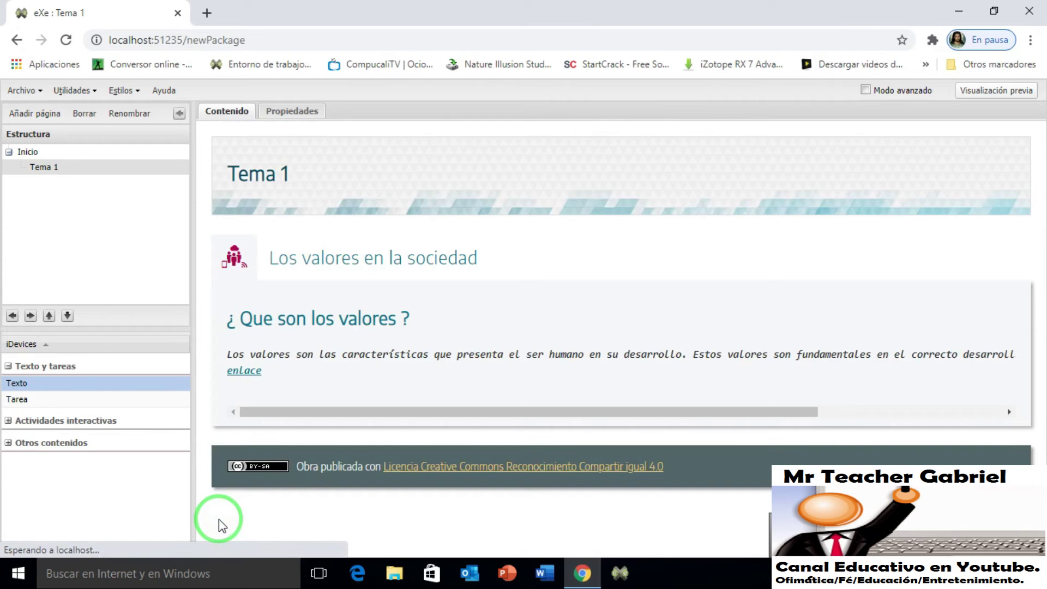
Test the popup hyperlink "enlace" on the Tema 1 page and in the website preview, closing the articles and the preview.
{"action": "left_click", "coordinate": [252, 371]}
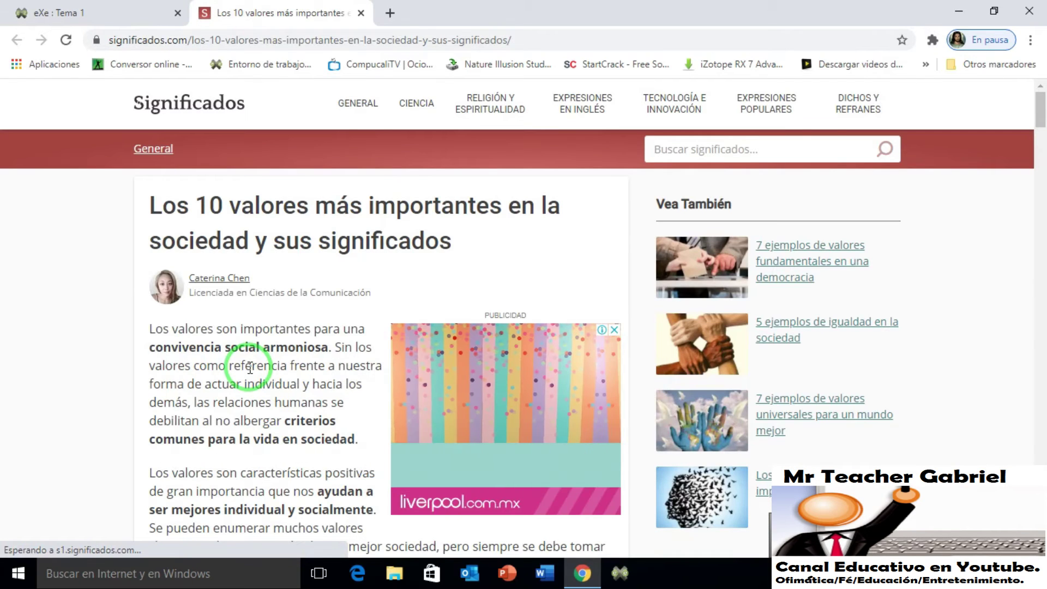
{"action": "left_click", "coordinate": [361, 14]}
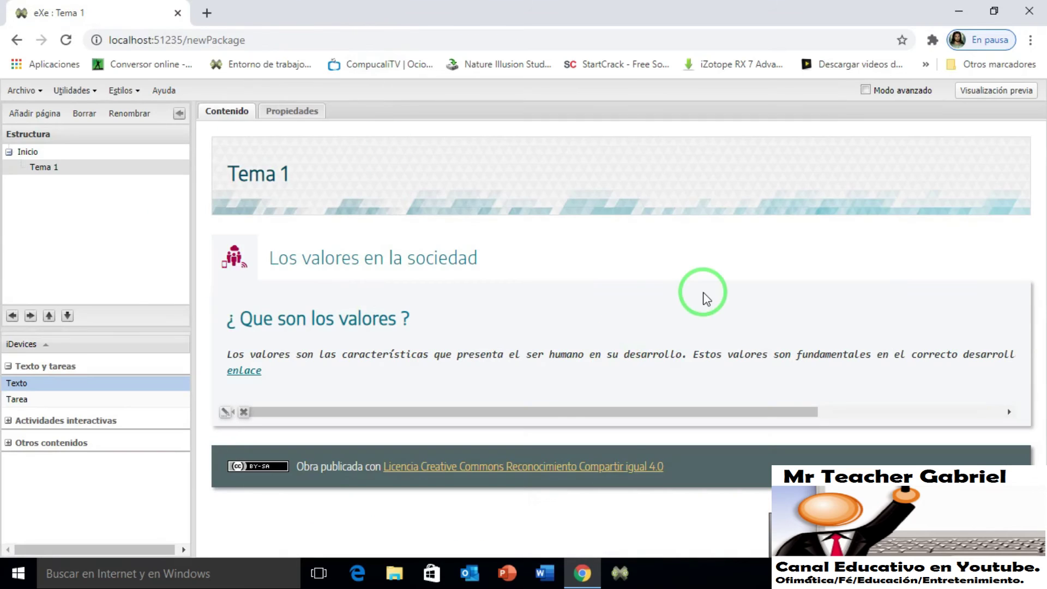
{"action": "left_click", "coordinate": [984, 88]}
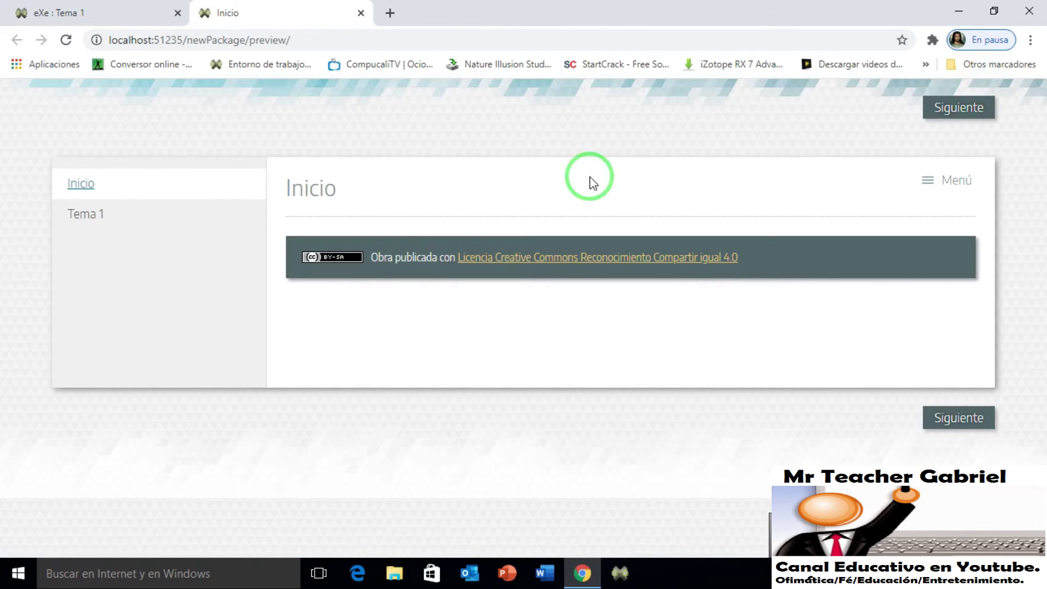
{"action": "left_click", "coordinate": [81, 215]}
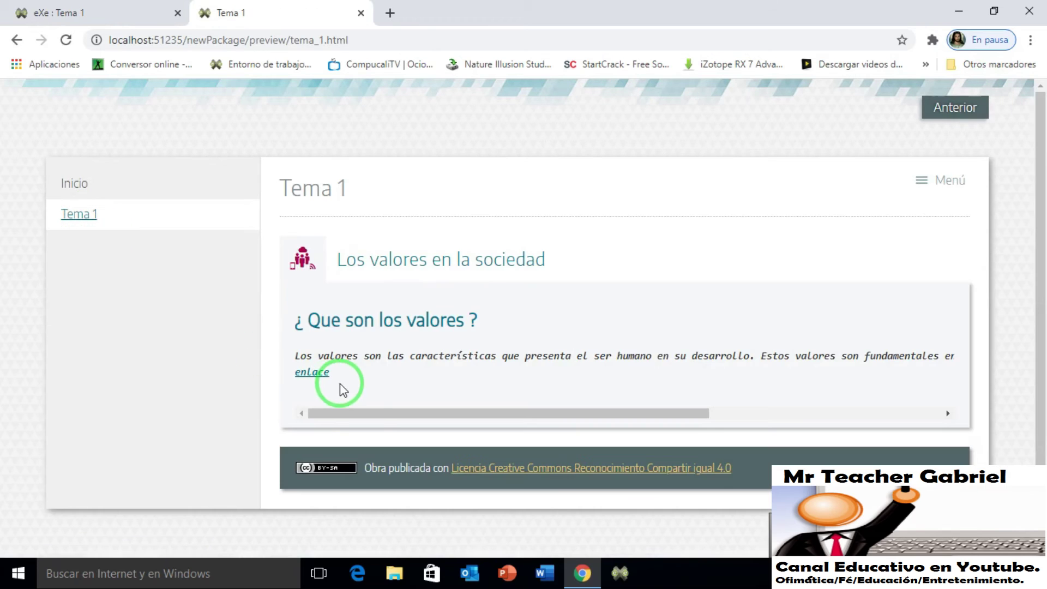
{"action": "left_click", "coordinate": [309, 371]}
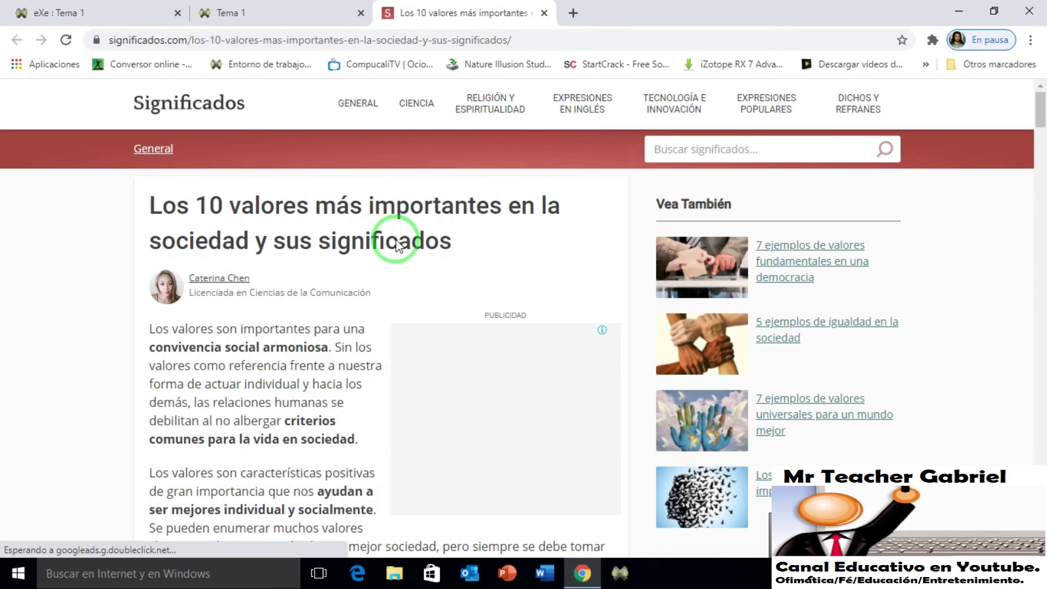
{"action": "left_click", "coordinate": [544, 13]}
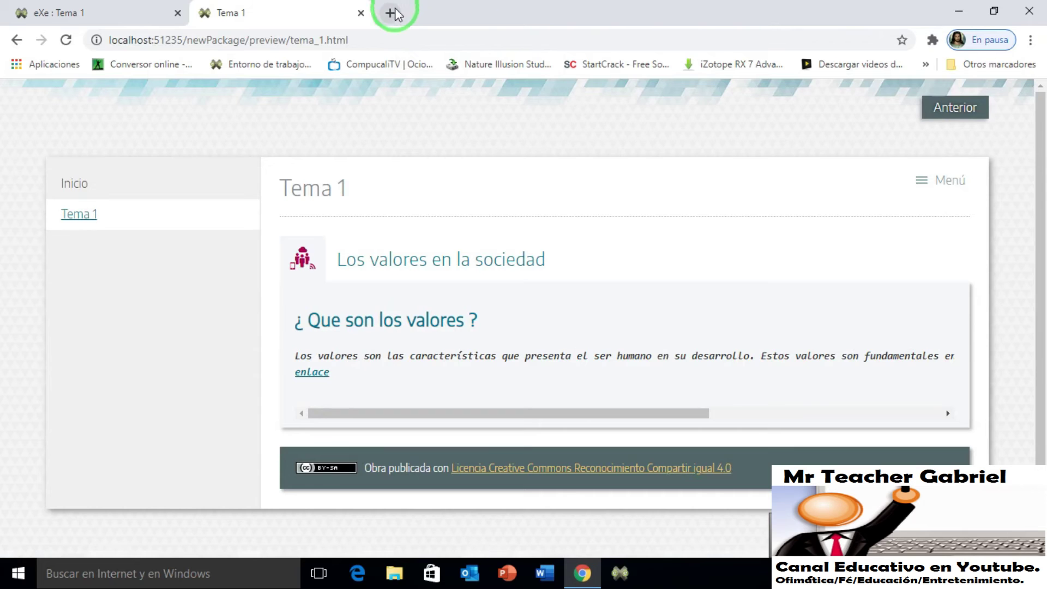
{"action": "left_click", "coordinate": [360, 13]}
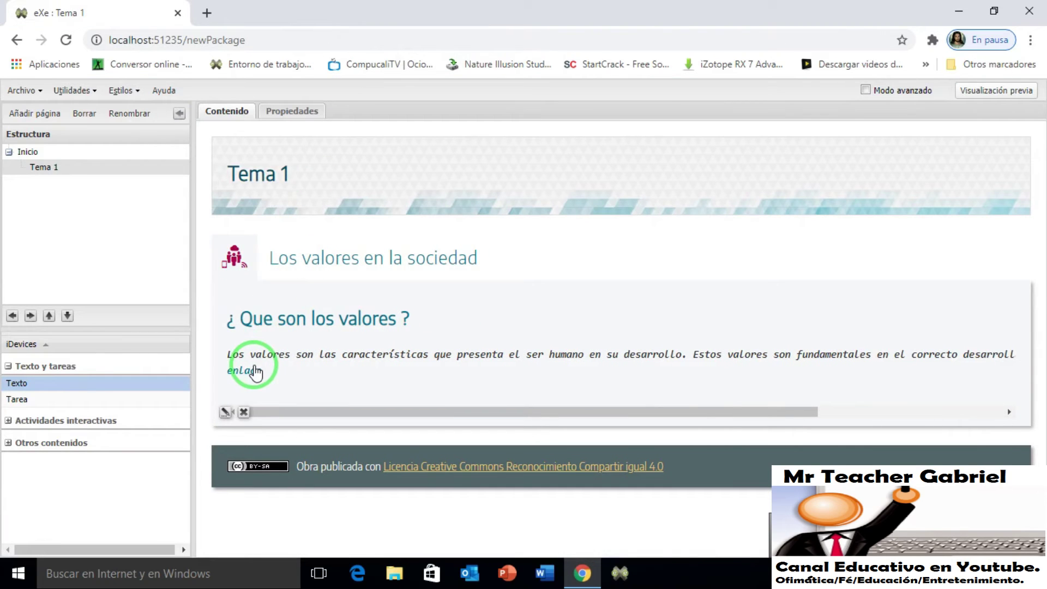
Open the text iDevice for editing again and select the "enlace" hyperlink, closing any article page it opens.
{"action": "left_click", "coordinate": [227, 412]}
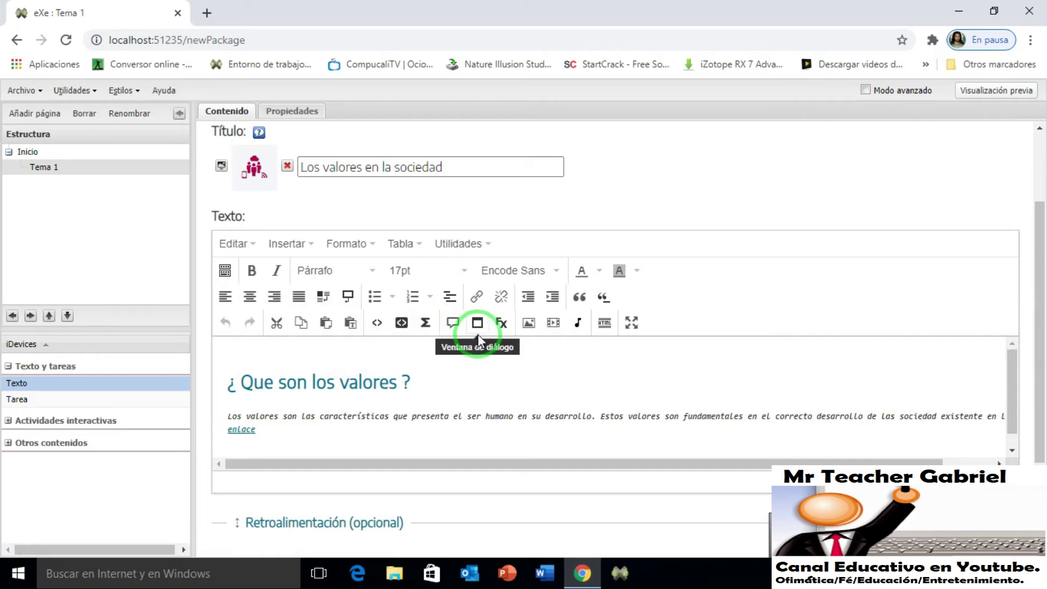
{"action": "left_click", "coordinate": [252, 431]}
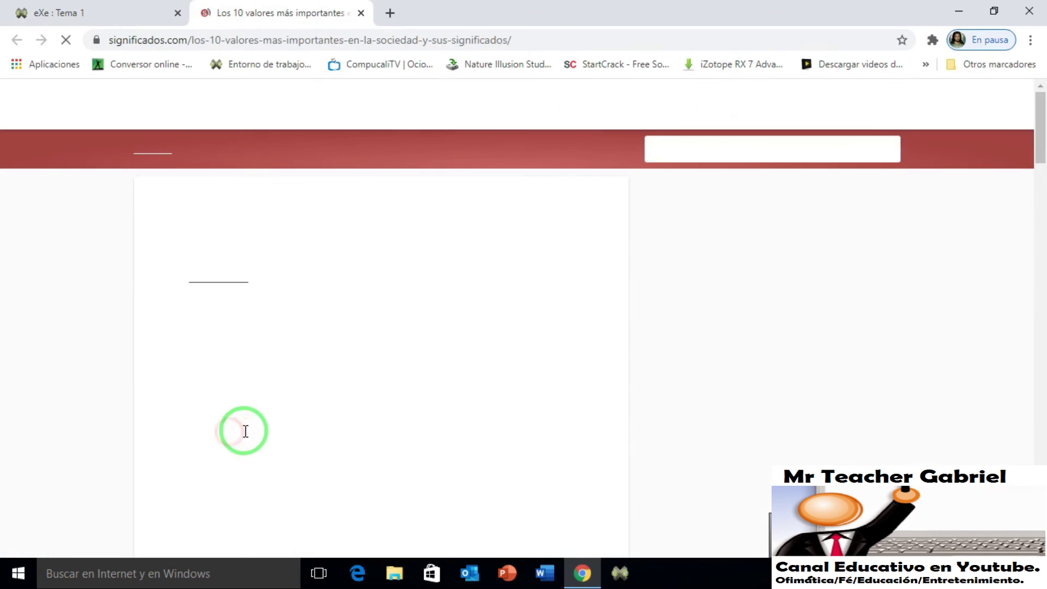
{"action": "key", "text": "ctrl+1"}
{"action": "left_click", "coordinate": [285, 433]}
{"action": "left_click", "coordinate": [244, 431]}
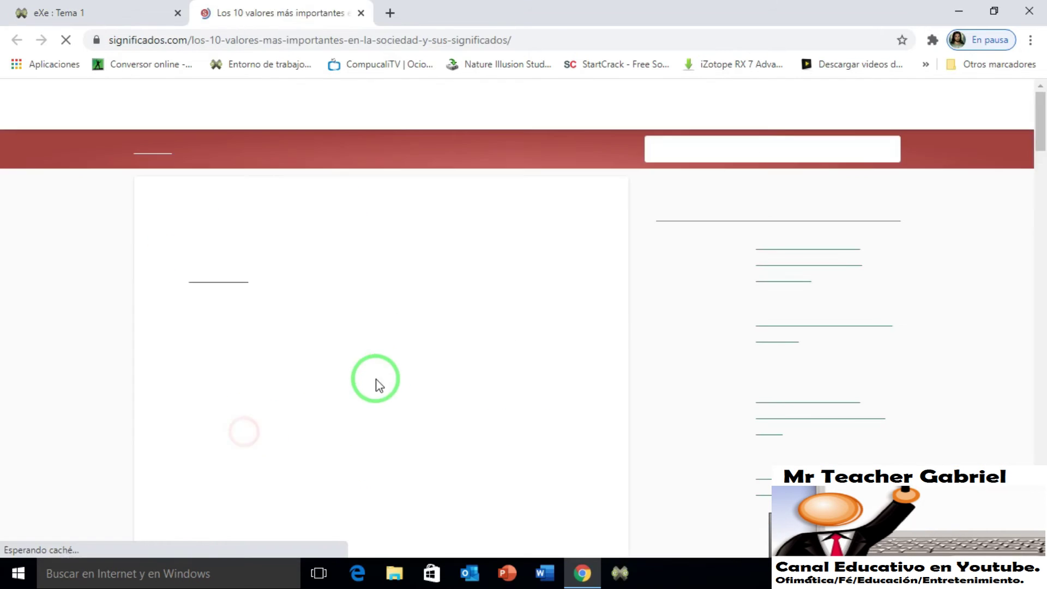
{"action": "left_click", "coordinate": [362, 12]}
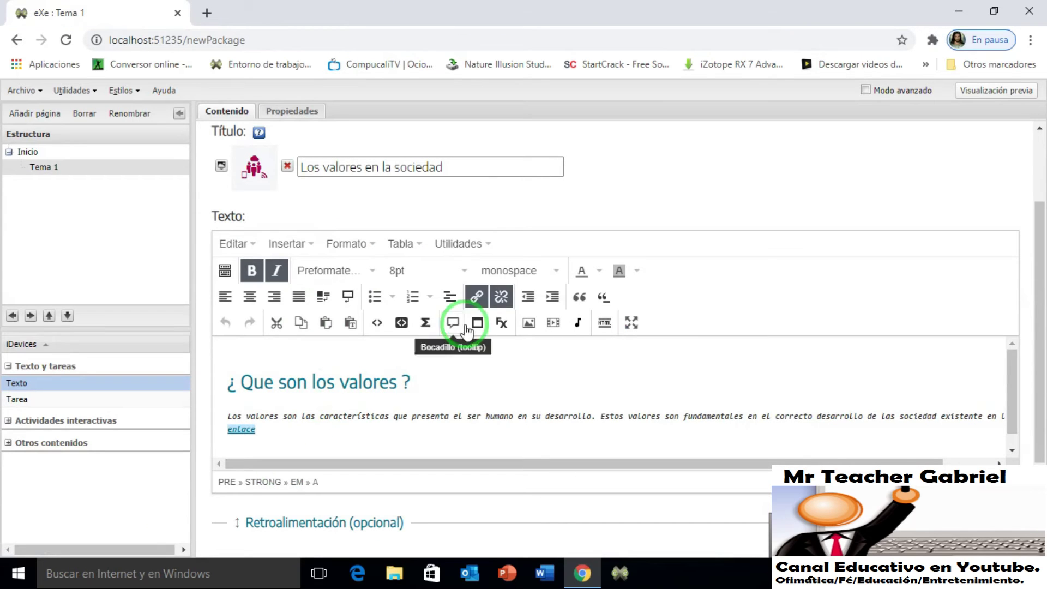
Set the "enlace" hyperlink's popup window size to 100 x 150 px and accept the hyperlink settings.
{"action": "left_click", "coordinate": [477, 297]}
{"action": "left_click", "coordinate": [525, 185]}
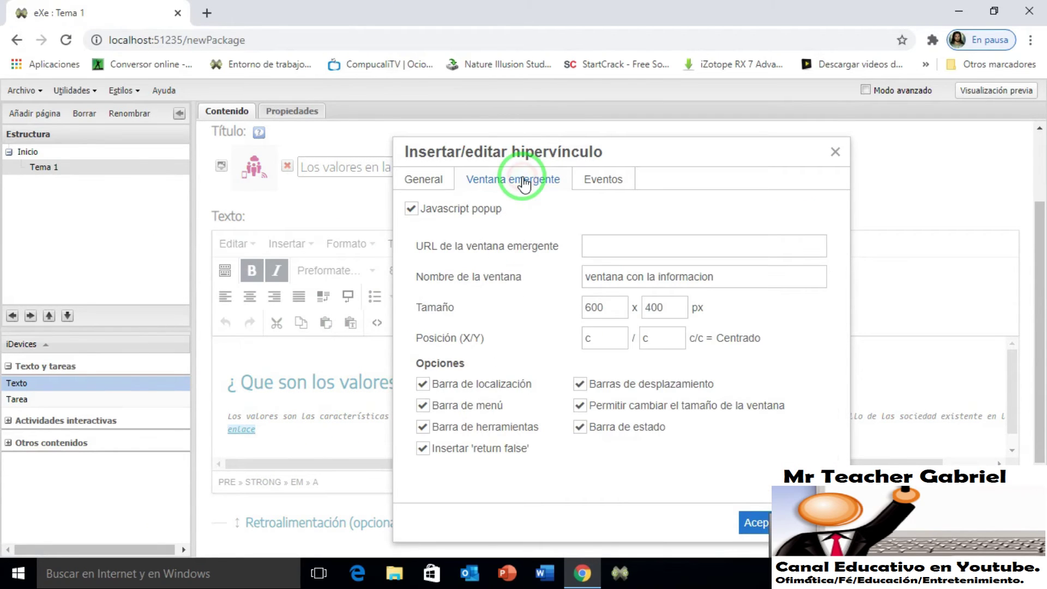
{"action": "left_click_drag", "start_coordinate": [610, 311], "coordinate": [534, 303]}
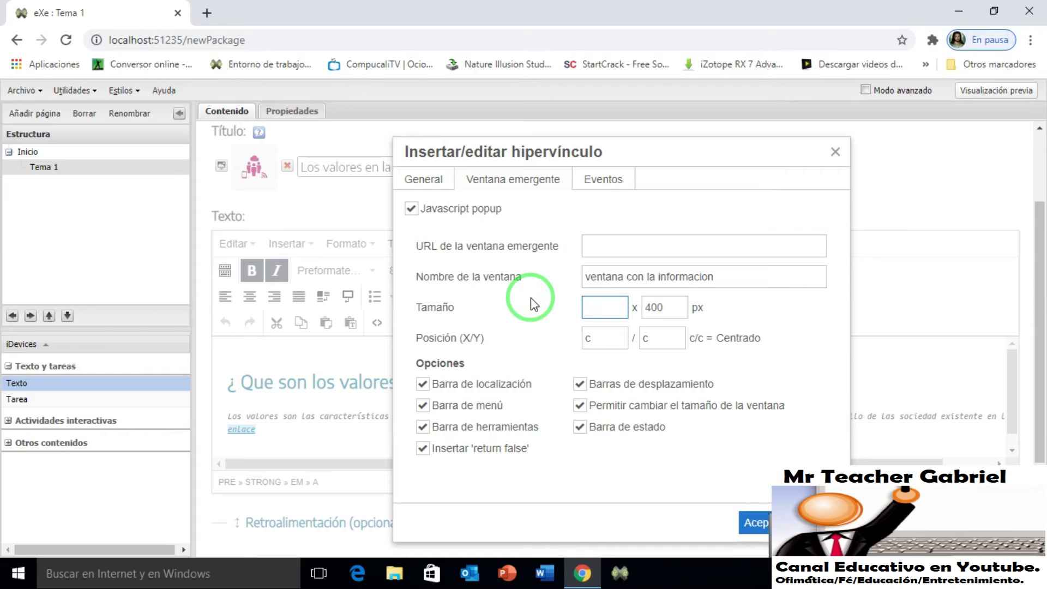
{"action": "key", "text": "Tab"}
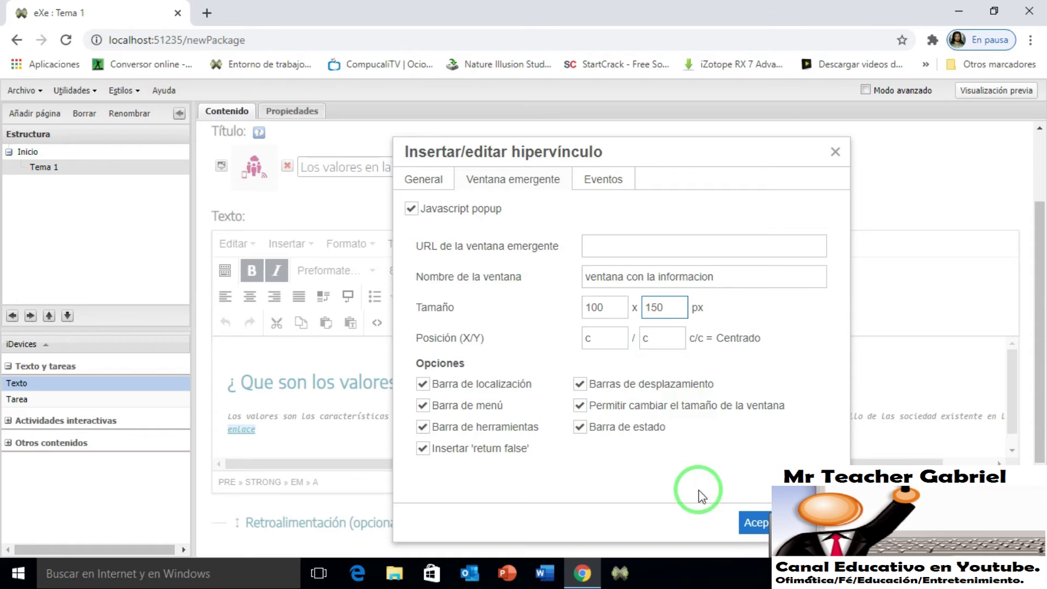
{"action": "left_click", "coordinate": [746, 523]}
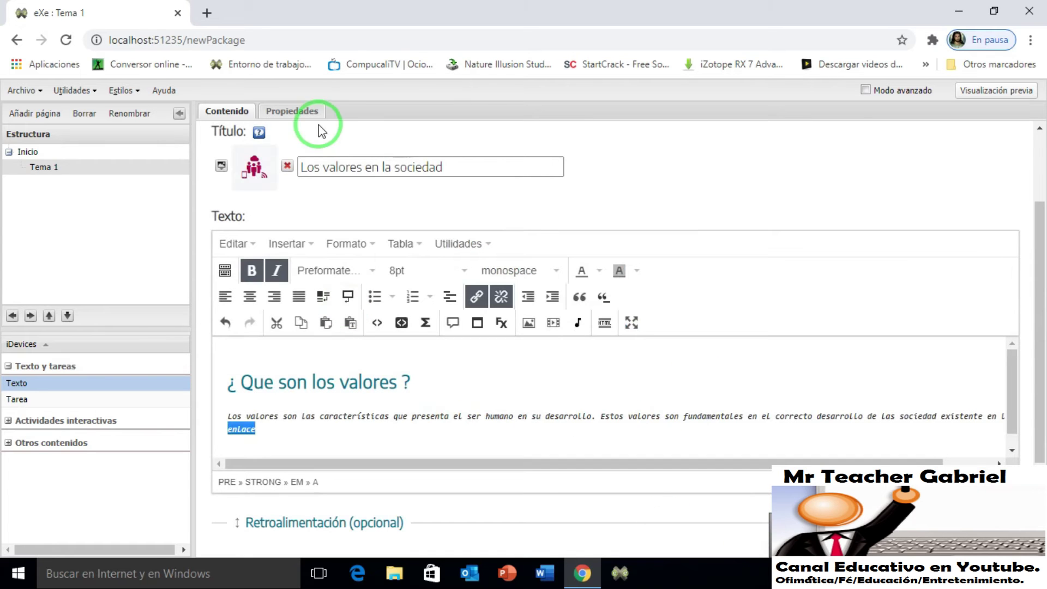
Apply the text iDevice edits and test the "enlace" hyperlink on the Tema 1 page, closing the article it opens.
{"action": "scroll", "coordinate": [1037, 327], "scroll_direction": "down", "scroll_amount": 3}
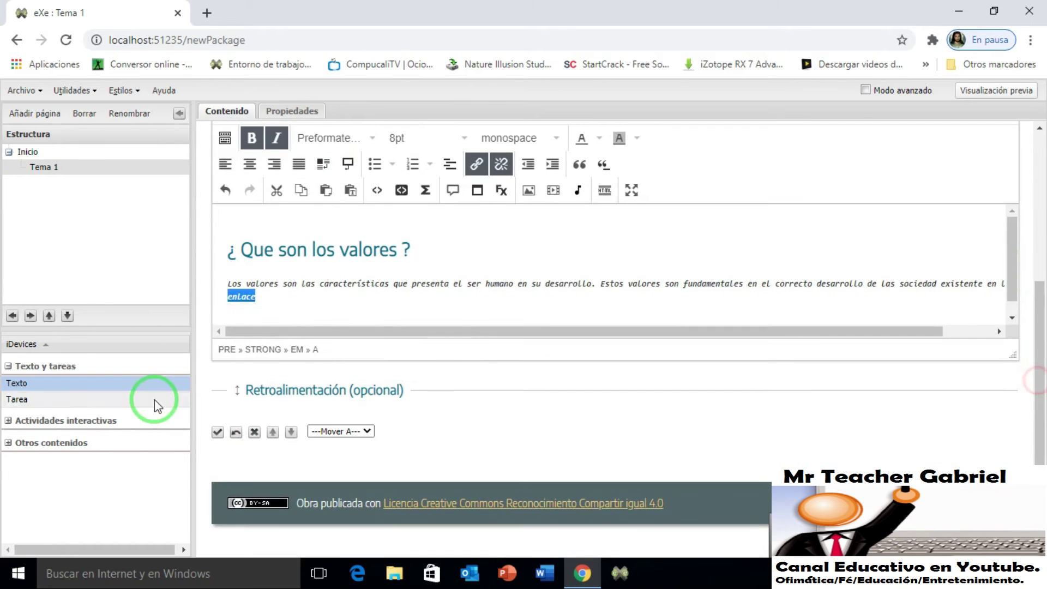
{"action": "left_click", "coordinate": [214, 434]}
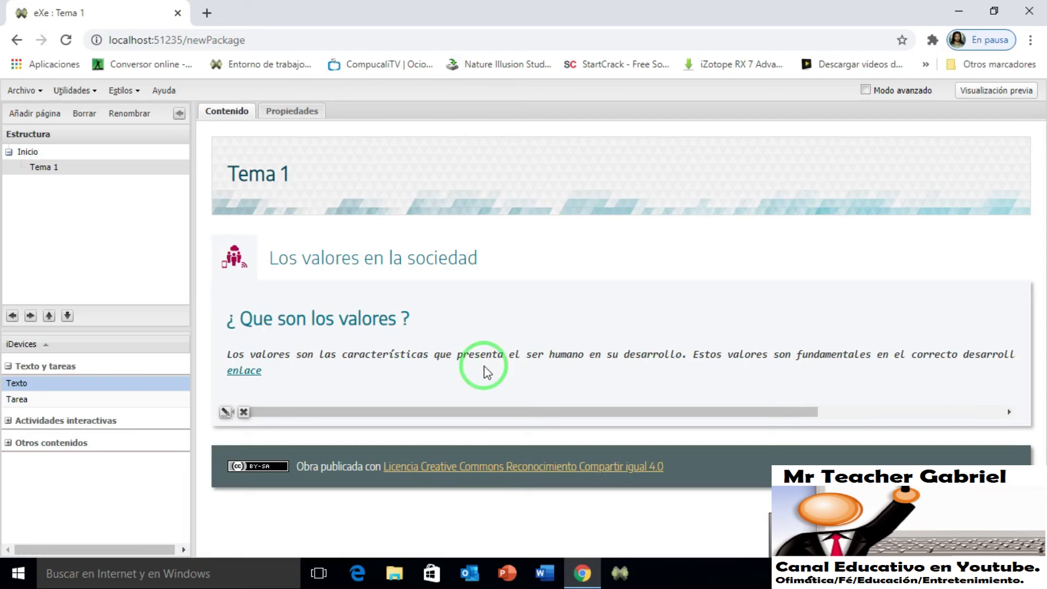
{"action": "left_click", "coordinate": [250, 369]}
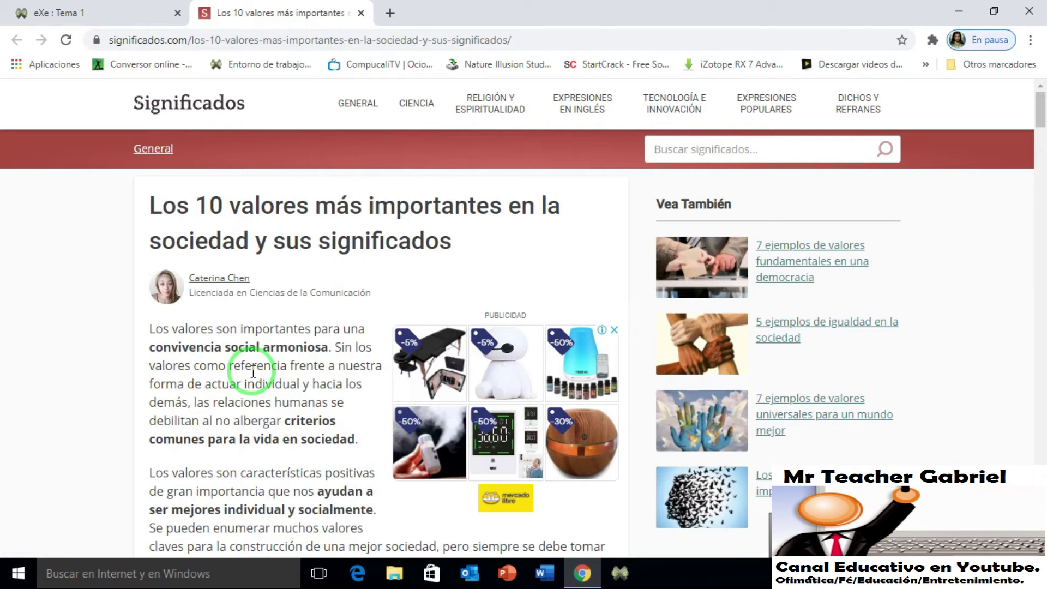
{"action": "left_click", "coordinate": [361, 13]}
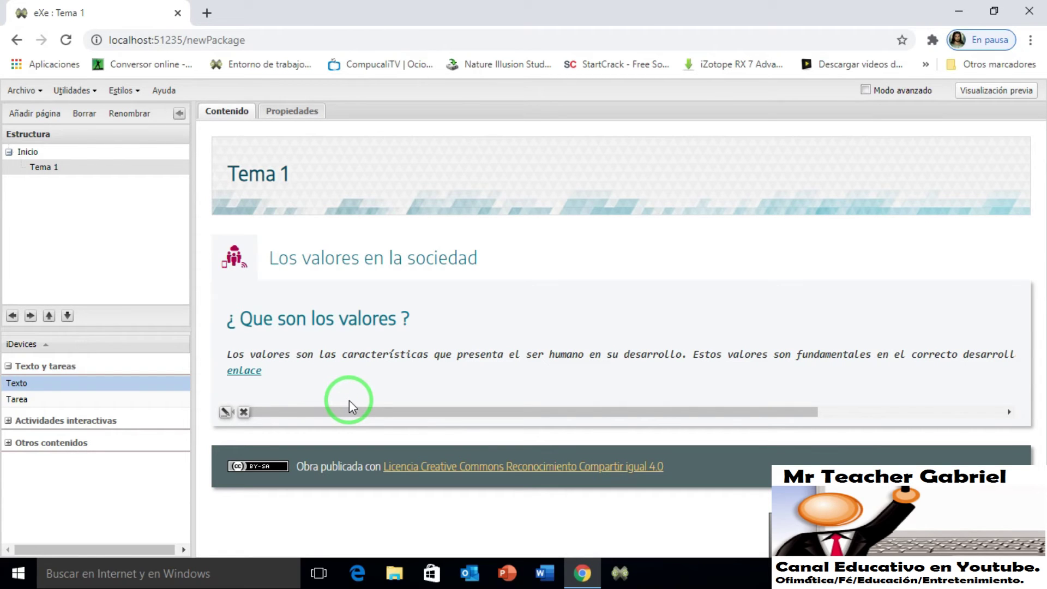
Test the "enlace" hyperlink on Tema 1 in the website preview, closing the article and the preview.
{"action": "left_click", "coordinate": [995, 90]}
{"action": "left_click", "coordinate": [101, 217]}
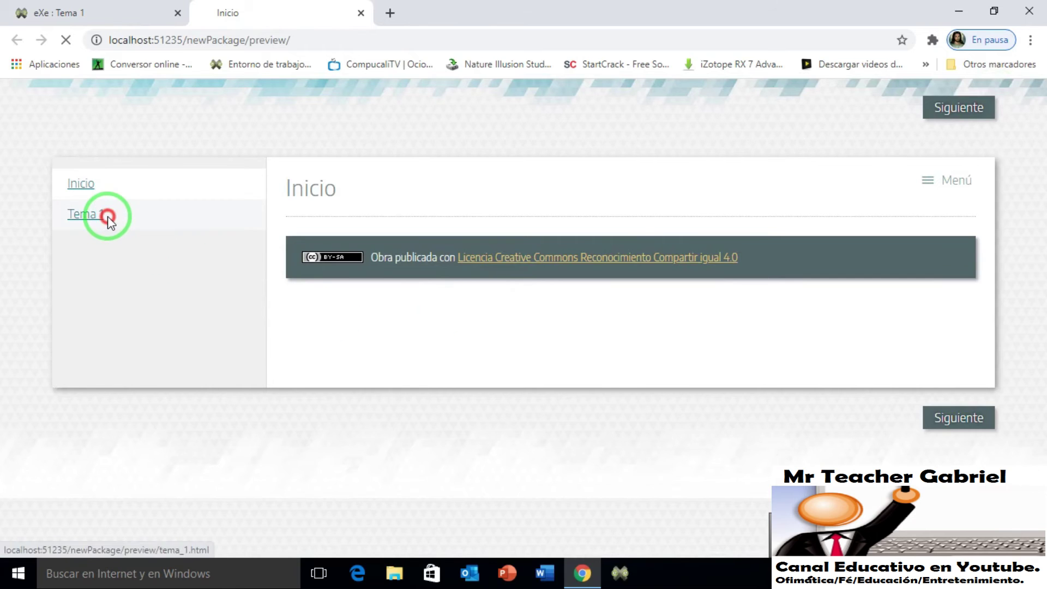
{"action": "left_click", "coordinate": [312, 372]}
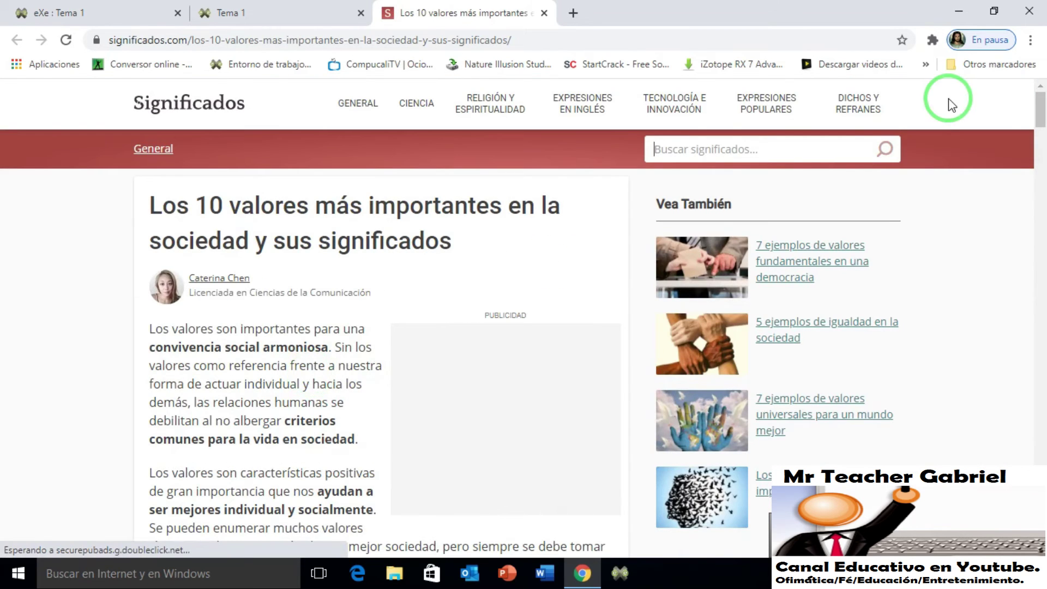
{"action": "left_click", "coordinate": [994, 11]}
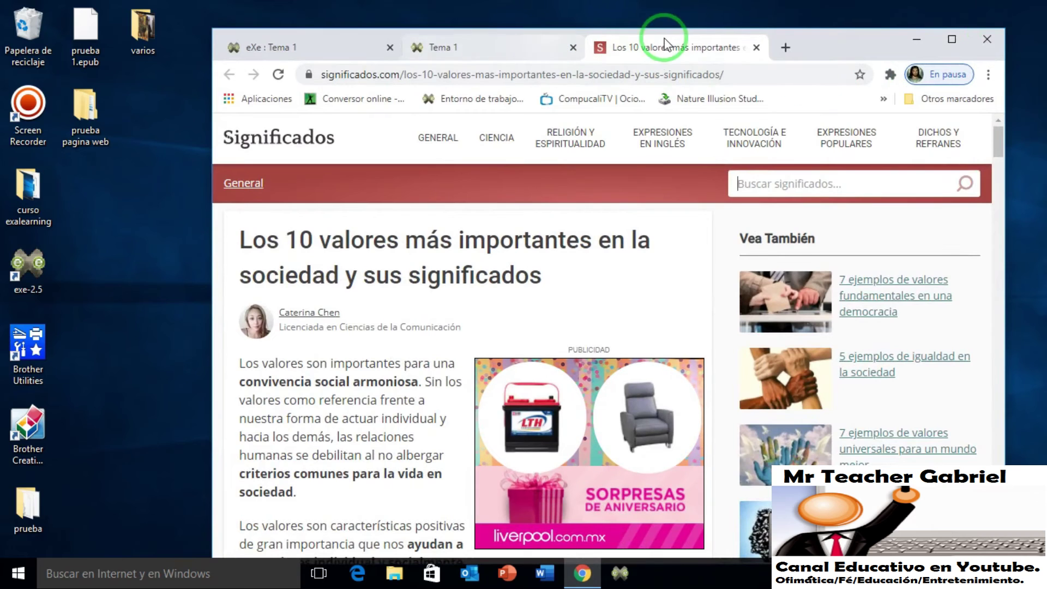
{"action": "left_click", "coordinate": [757, 47]}
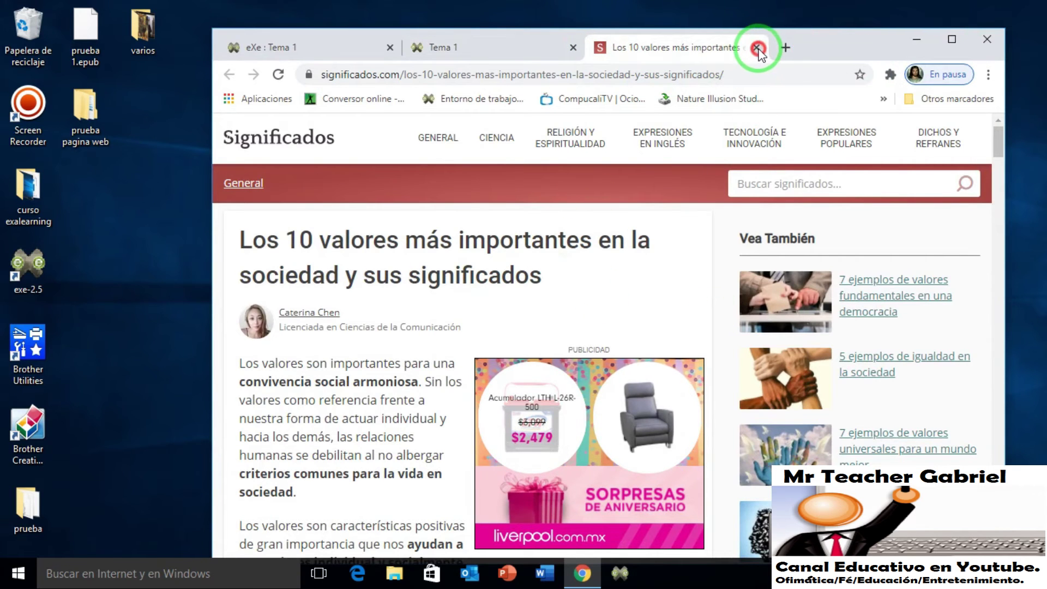
{"action": "left_click", "coordinate": [952, 40]}
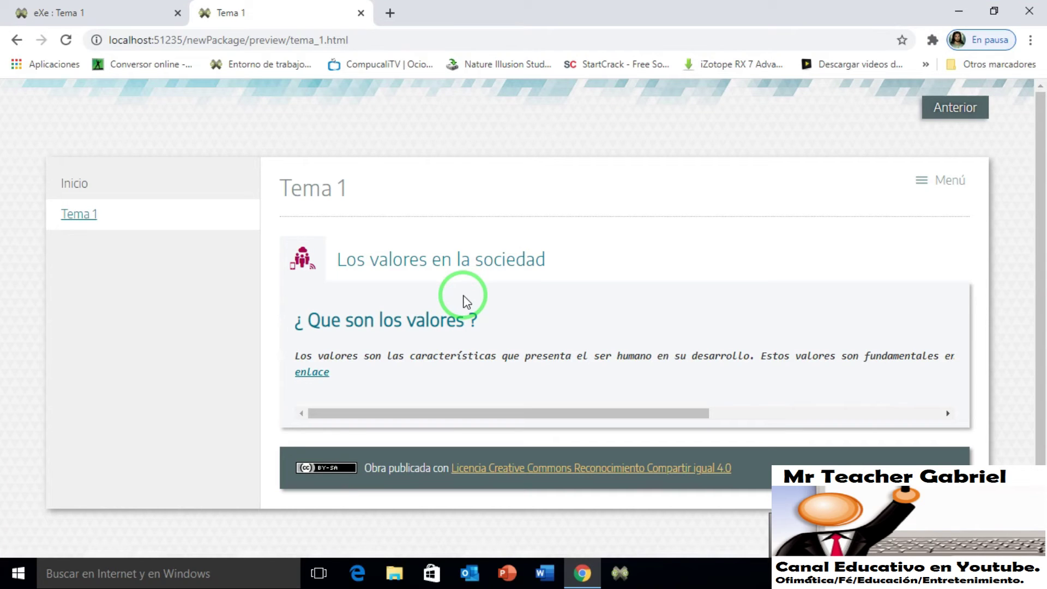
{"action": "left_click", "coordinate": [362, 13]}
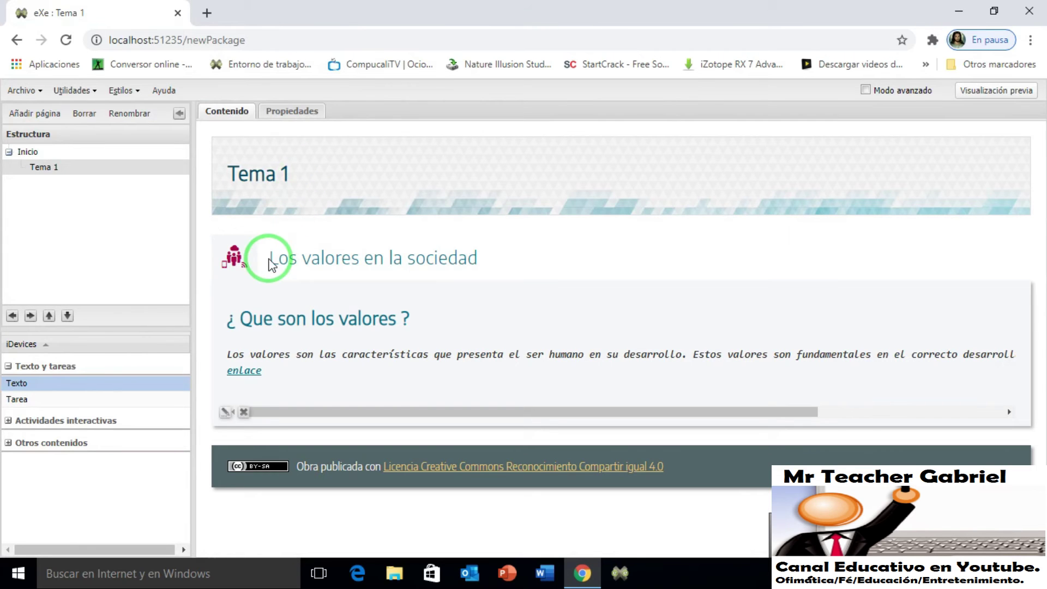
Reopen the text iDevice for editing, closing the article opened from "enlace", and collapse the editor's extra toolbar rows.
{"action": "left_click", "coordinate": [223, 415]}
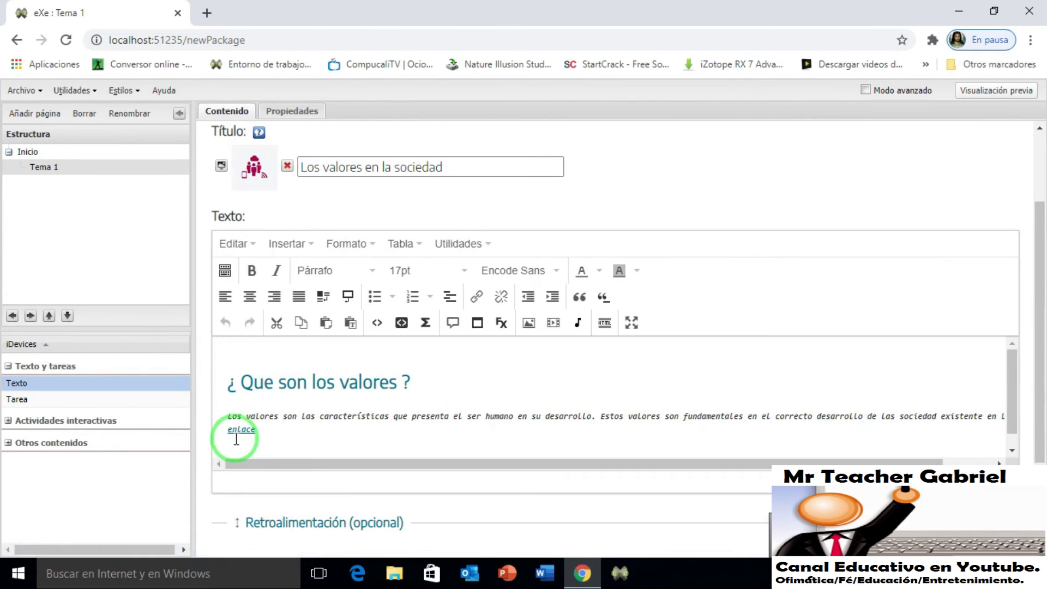
{"action": "left_click", "coordinate": [243, 434], "text": "ctrl"}
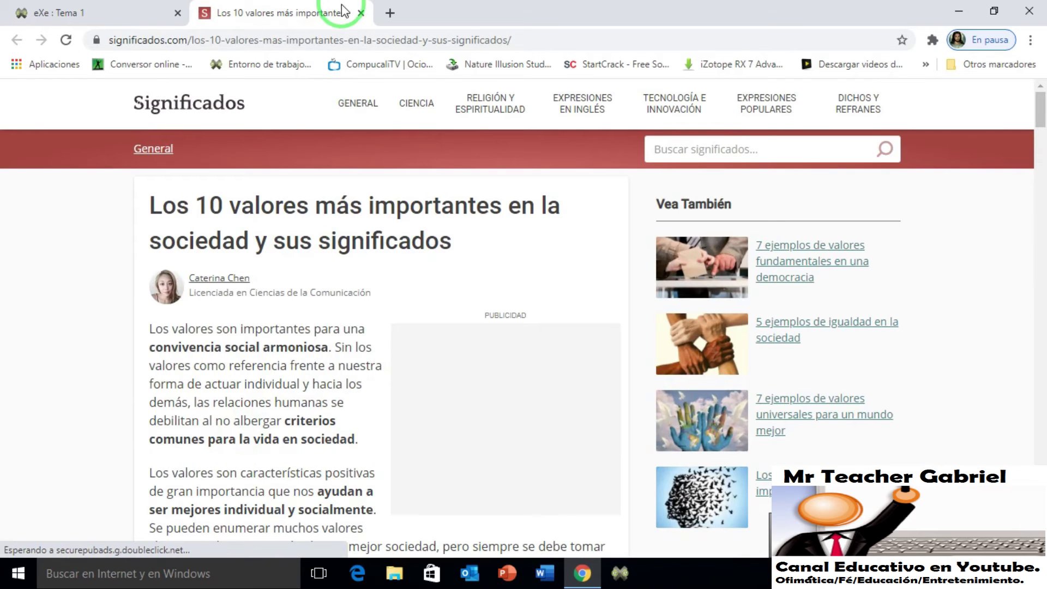
{"action": "left_click", "coordinate": [362, 13]}
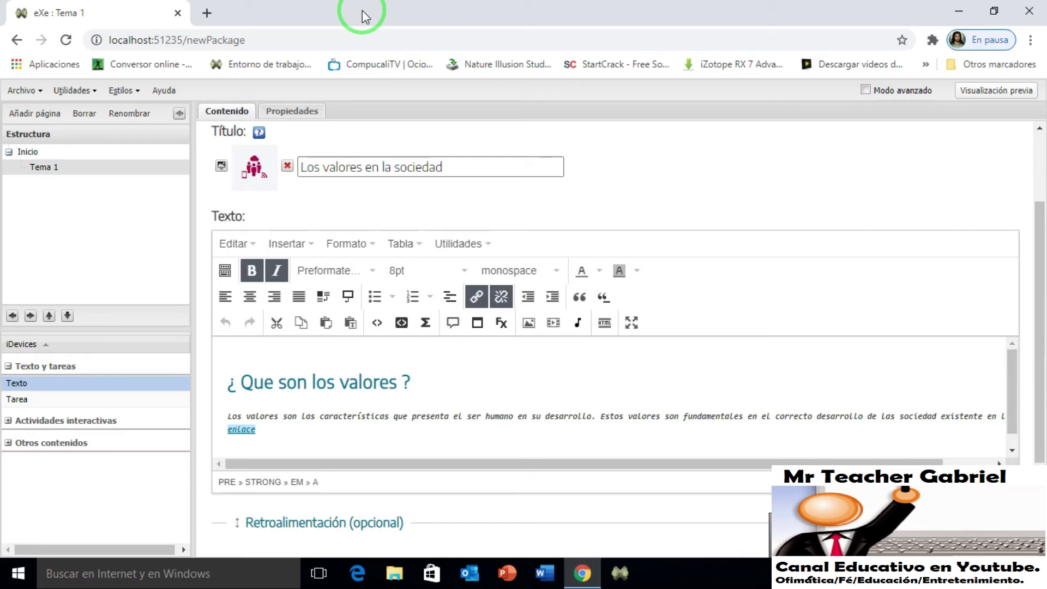
{"action": "left_click", "coordinate": [225, 273]}
{"action": "left_click", "coordinate": [541, 296]}
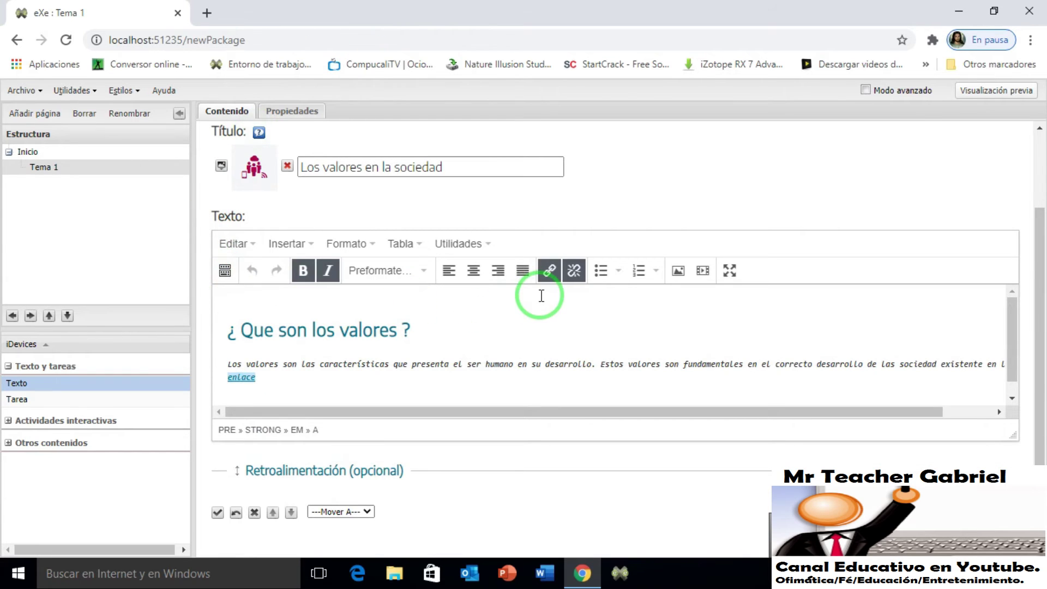
Turn the values paragraph and its "enlace" line into a bulleted list, trying Círculo and Disco before settling on Cuadrado bullets.
{"action": "left_click", "coordinate": [449, 387]}
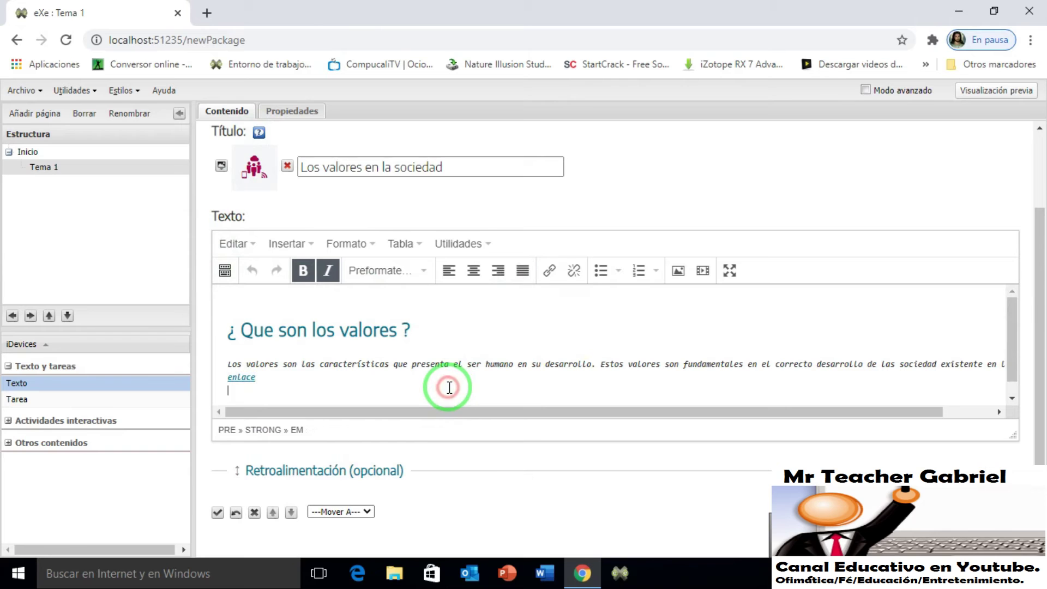
{"action": "left_click", "coordinate": [619, 273]}
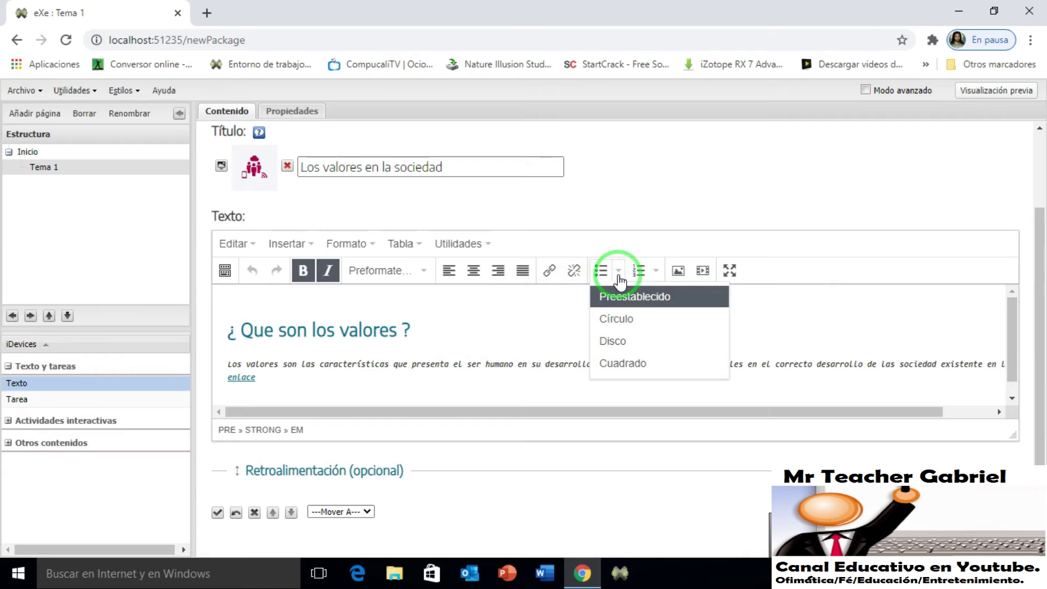
{"action": "left_click", "coordinate": [621, 319]}
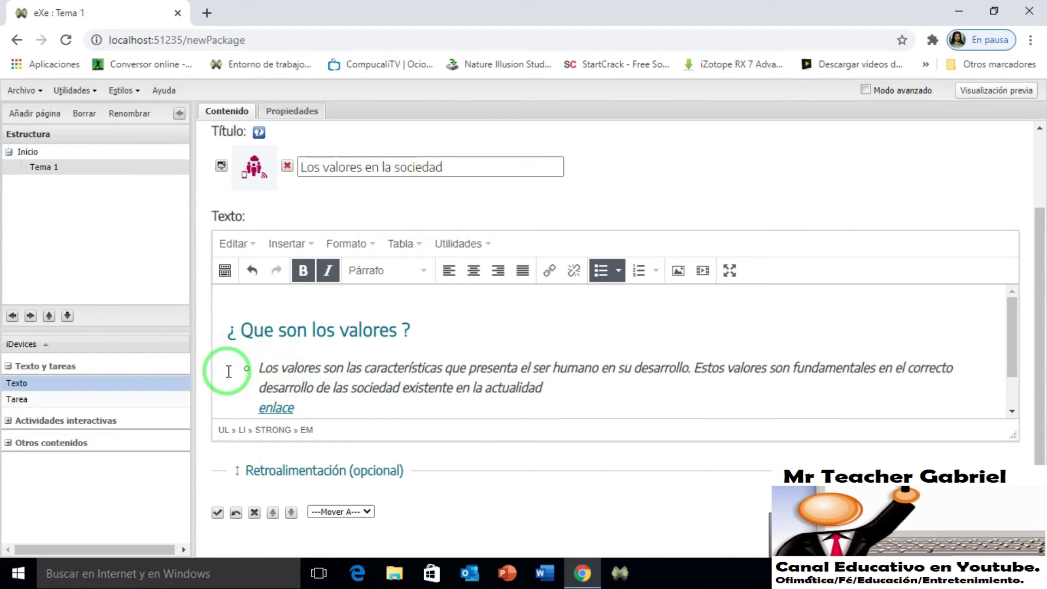
{"action": "left_click", "coordinate": [617, 272]}
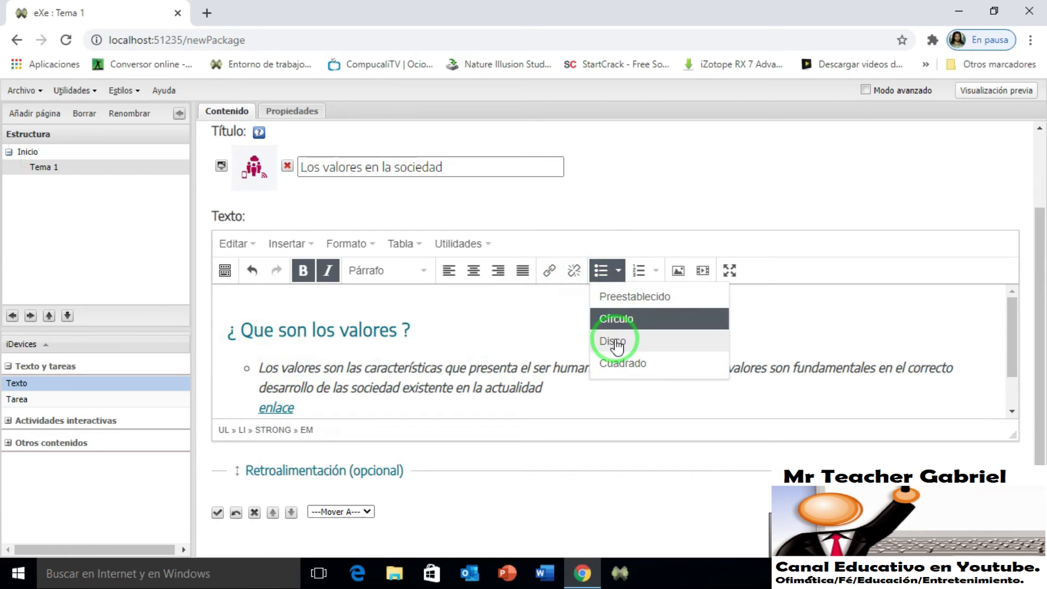
{"action": "left_click", "coordinate": [615, 341]}
{"action": "left_click", "coordinate": [618, 273]}
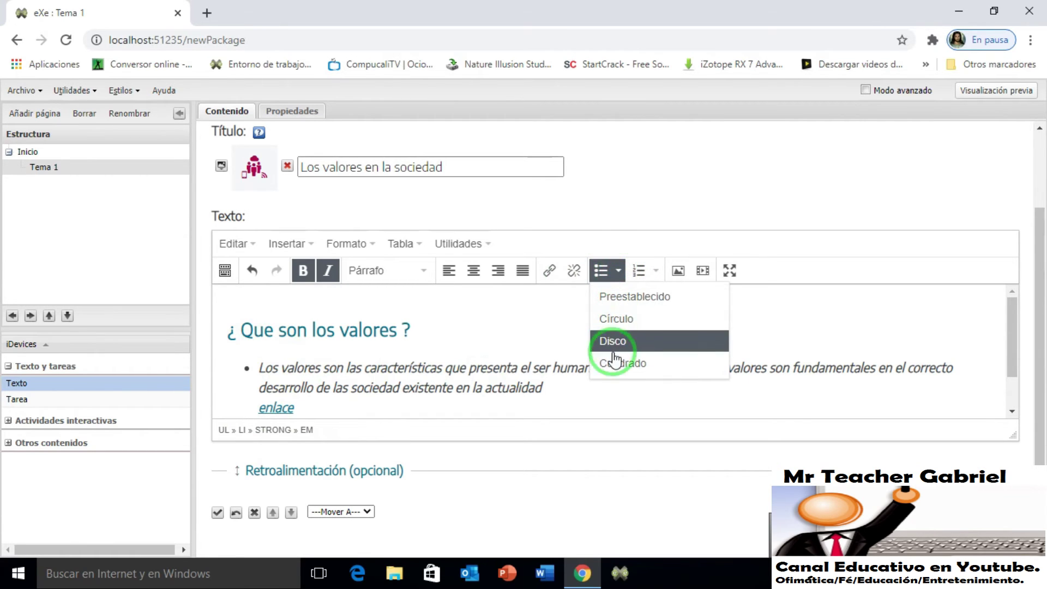
{"action": "left_click", "coordinate": [616, 364]}
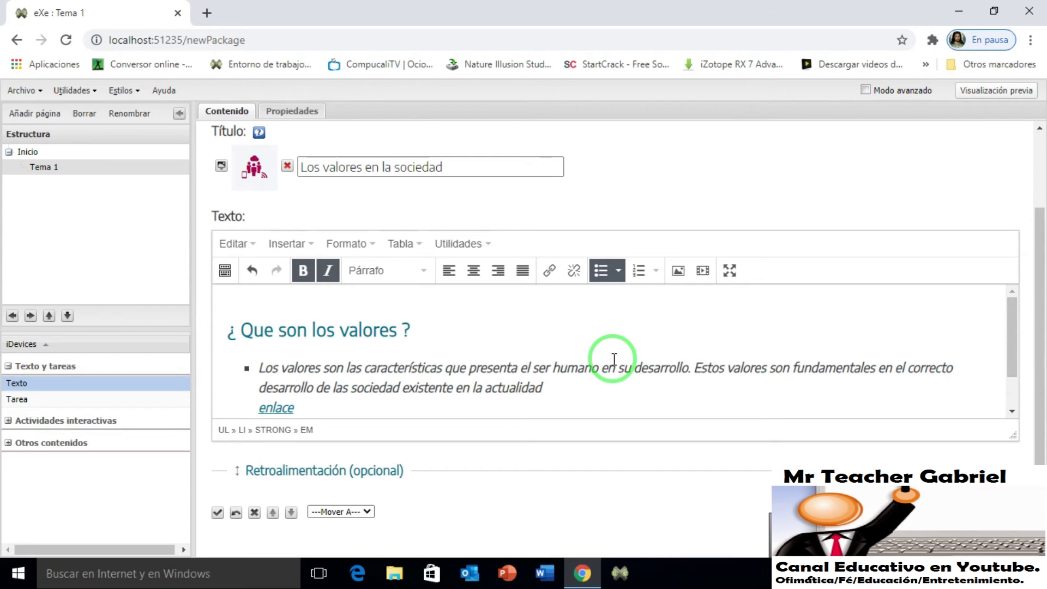
Switch to Word and, in a new blank document, write the lines "Objetivos", "Los valores" and "Fundamentos de los valores.".
{"action": "left_click", "coordinate": [543, 579]}
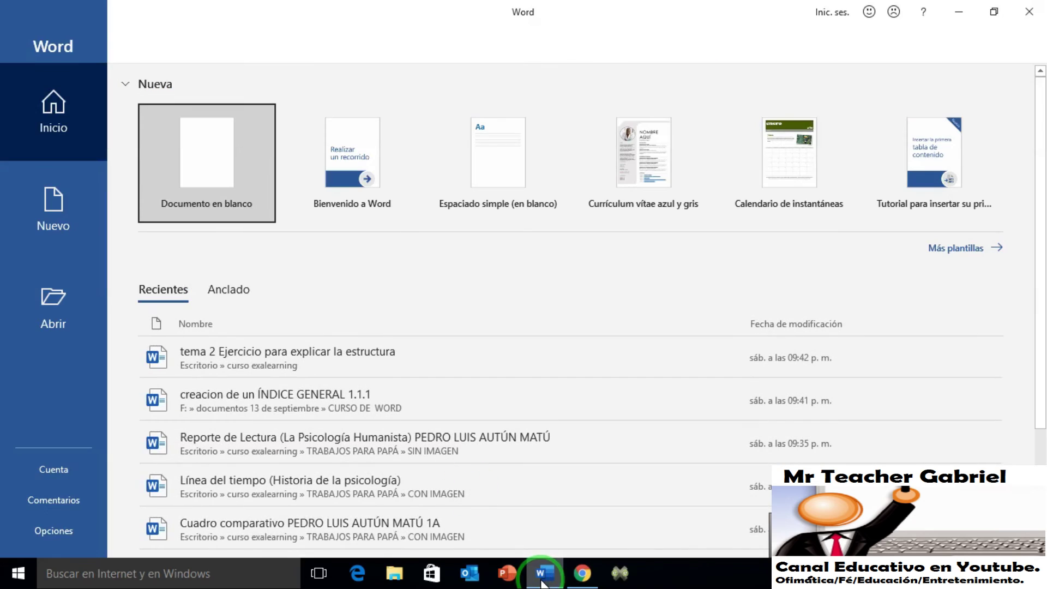
{"action": "left_click", "coordinate": [207, 138]}
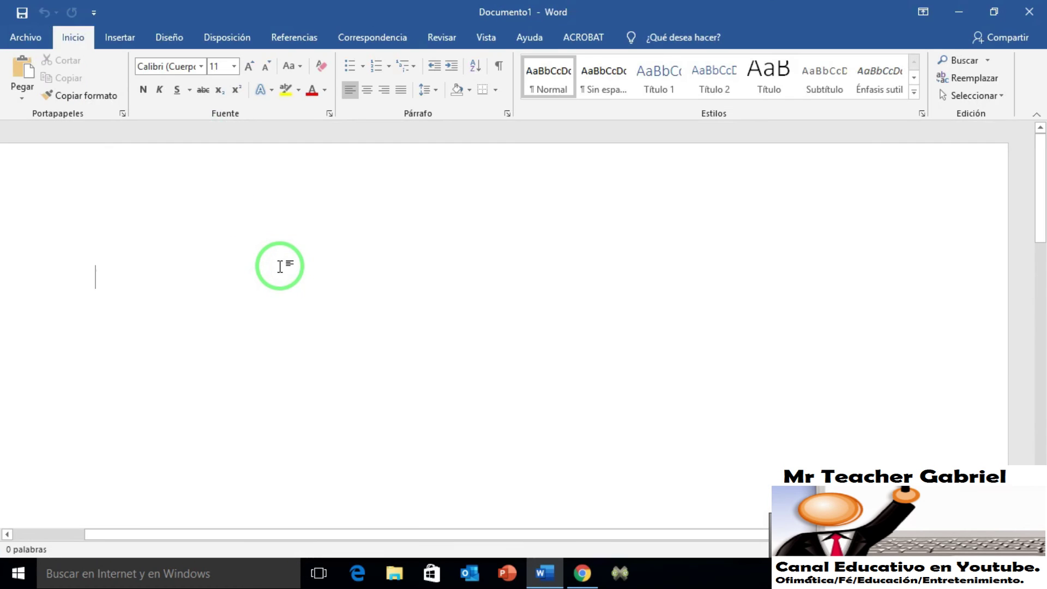
{"action": "type", "text": "objetivos"}
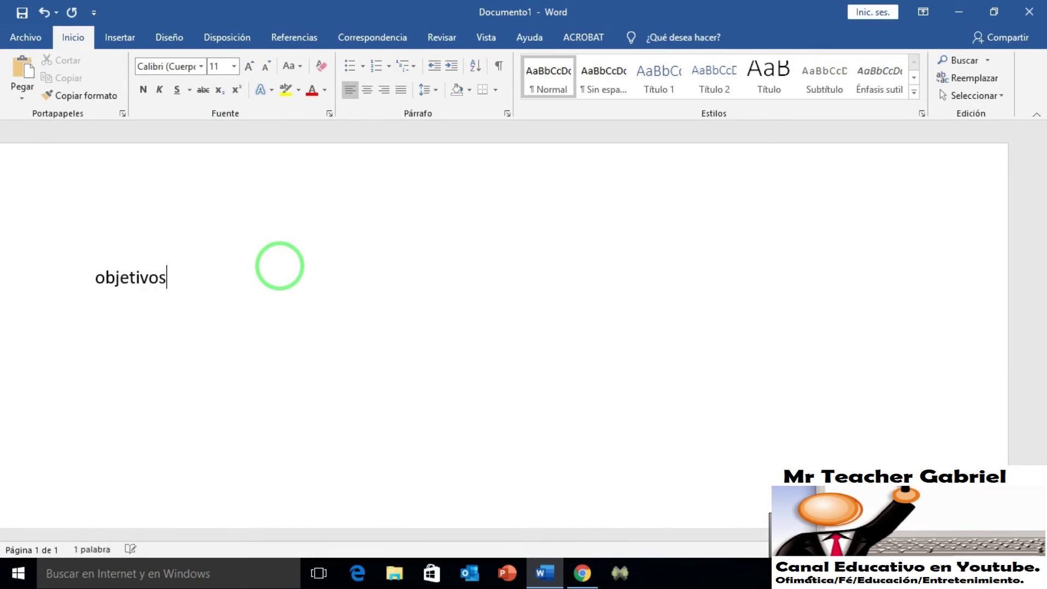
{"action": "key", "text": "Return"}
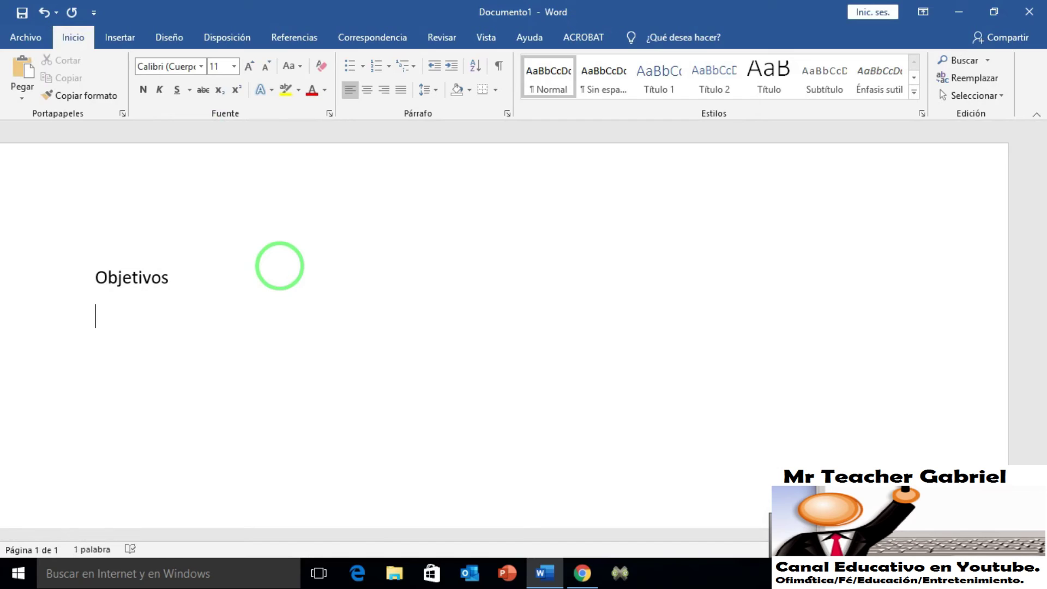
{"action": "type", "text": "Los valores"}
{"action": "key", "text": "Return"}
{"action": "type", "text": "fund"}
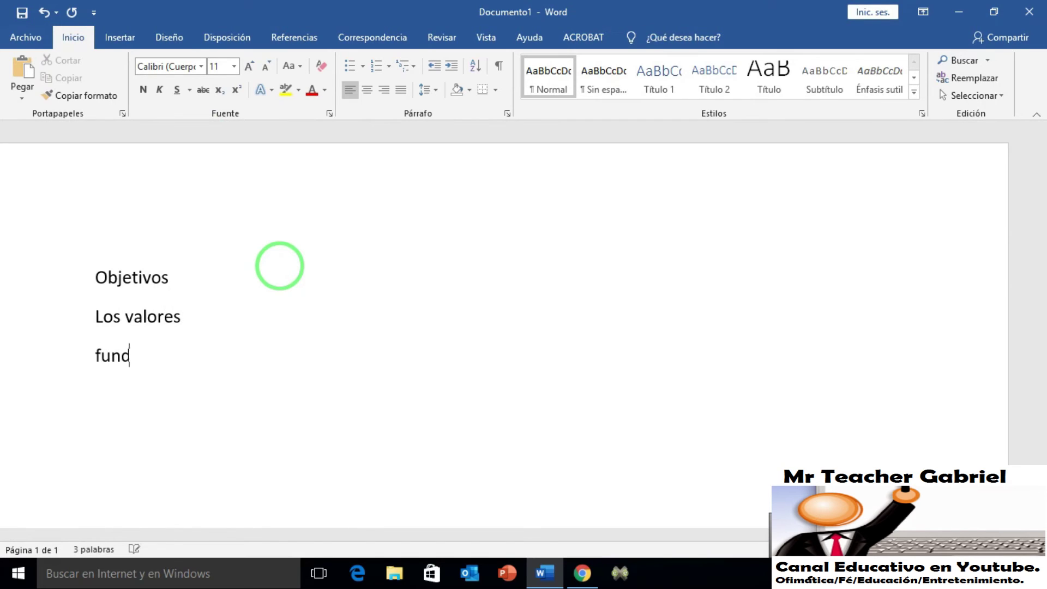
{"action": "type", "text": "amentos de lo"}
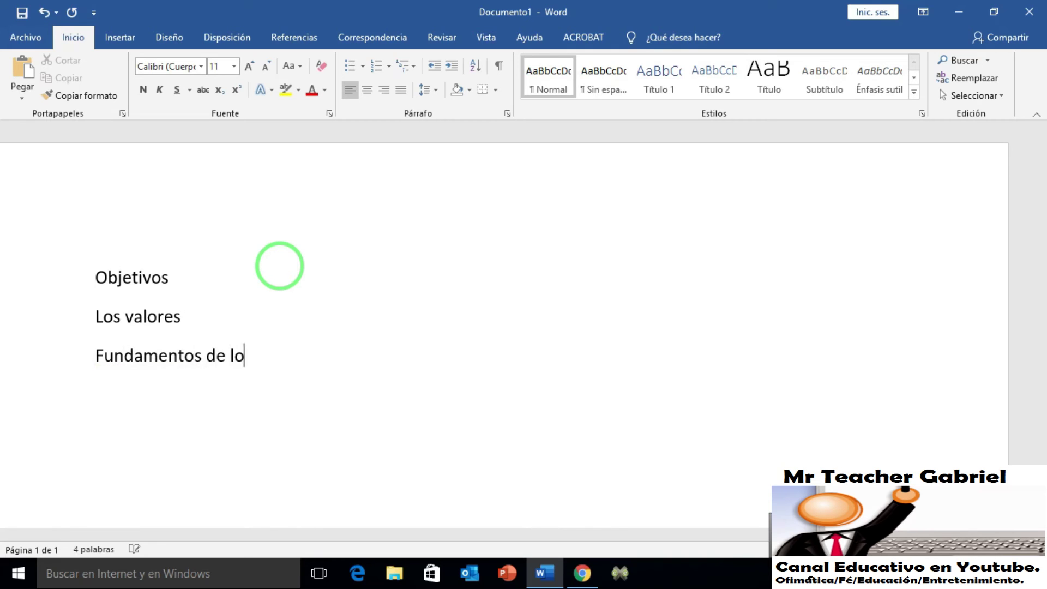
{"action": "type", "text": "s valofres."}
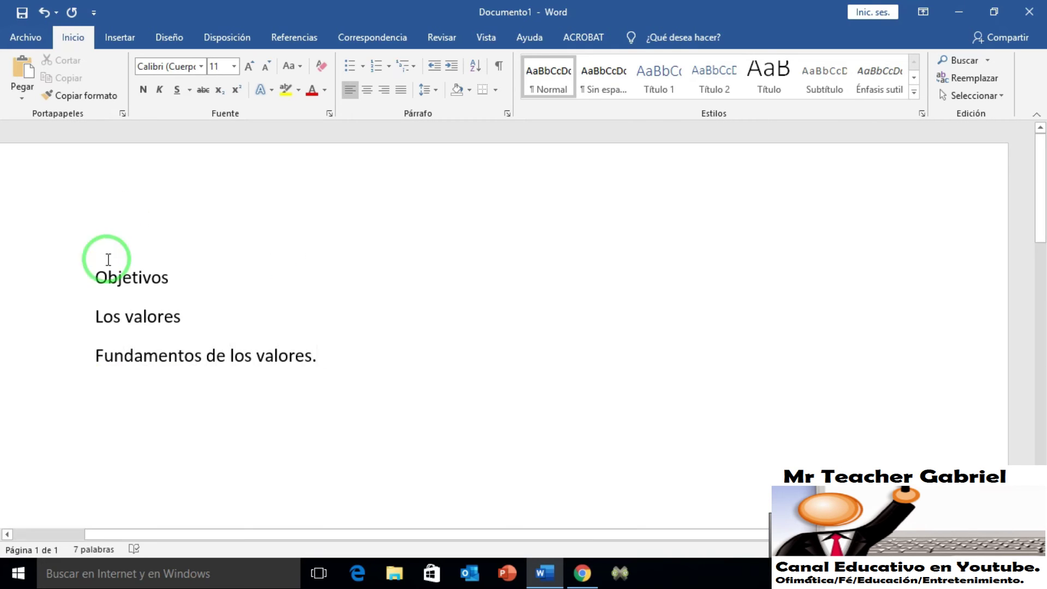
Apply arrow bullets to "Los valores" and "Fundamentos de los valores.", select all three lines and return to eXeLearning.
{"action": "left_click_drag", "start_coordinate": [92, 315], "coordinate": [376, 355]}
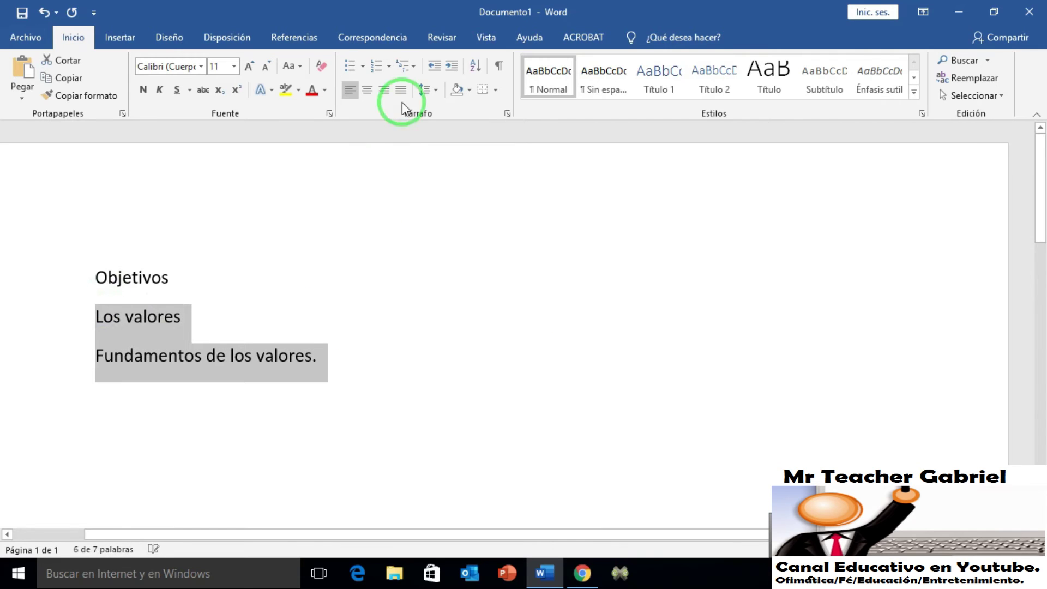
{"action": "left_click", "coordinate": [362, 66]}
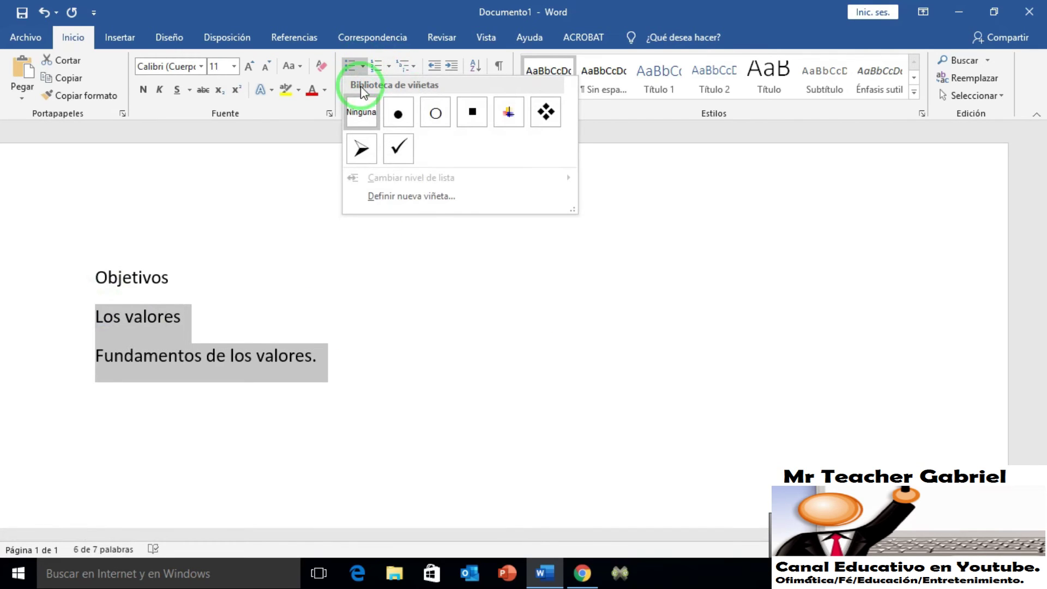
{"action": "left_click", "coordinate": [361, 147]}
{"action": "left_click_drag", "start_coordinate": [400, 361], "coordinate": [90, 281]}
{"action": "key", "text": "alt+Tab"}
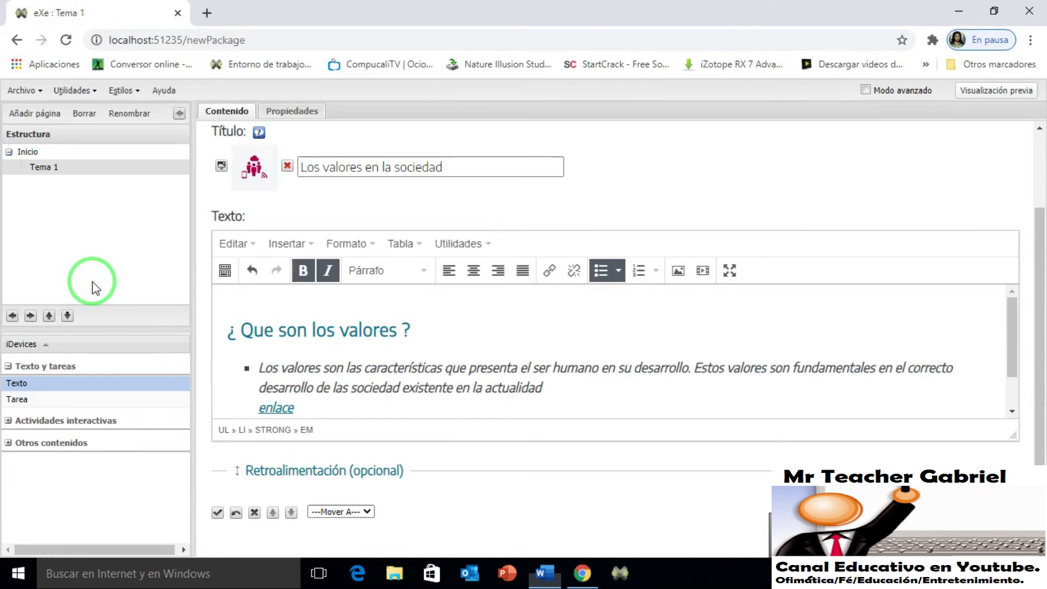
Enlarge the text editing area downwards and start a new line below "enlace".
{"action": "double_click", "coordinate": [358, 402]}
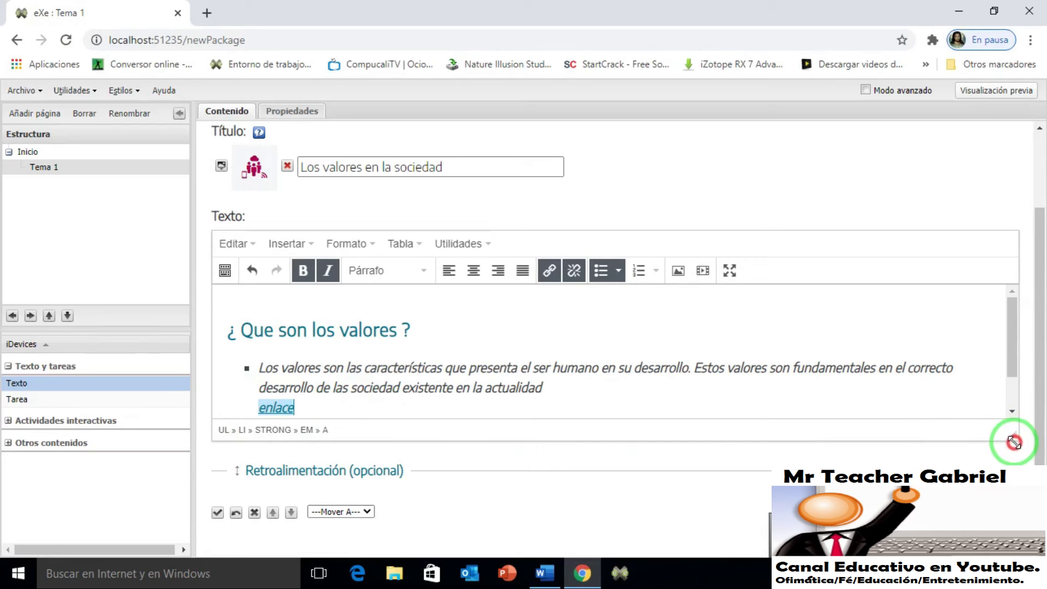
{"action": "left_click_drag", "start_coordinate": [1021, 442], "coordinate": [1022, 505]}
{"action": "left_click", "coordinate": [423, 417]}
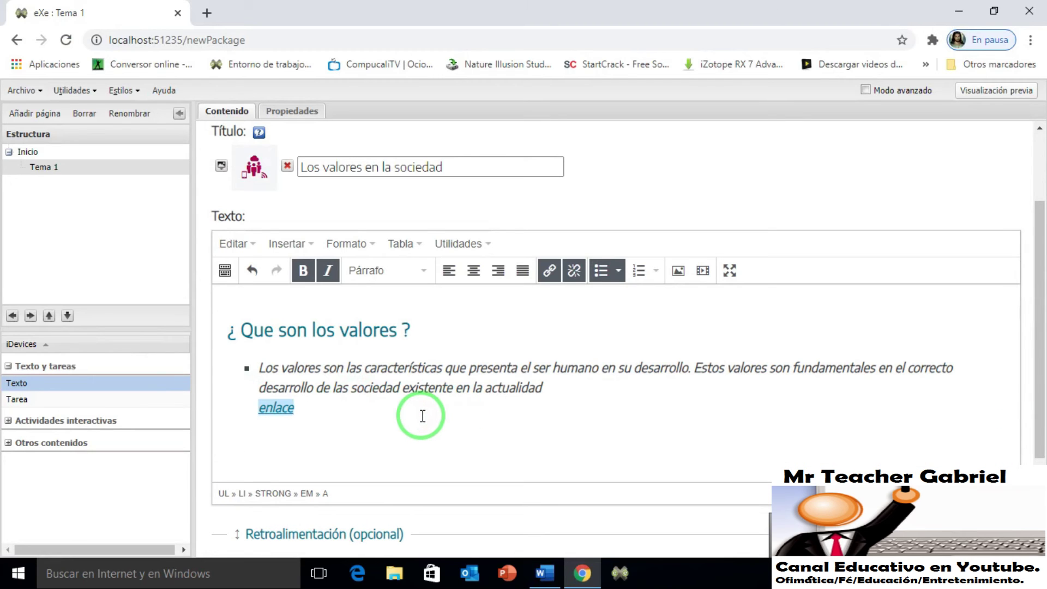
{"action": "key", "text": "Return"}
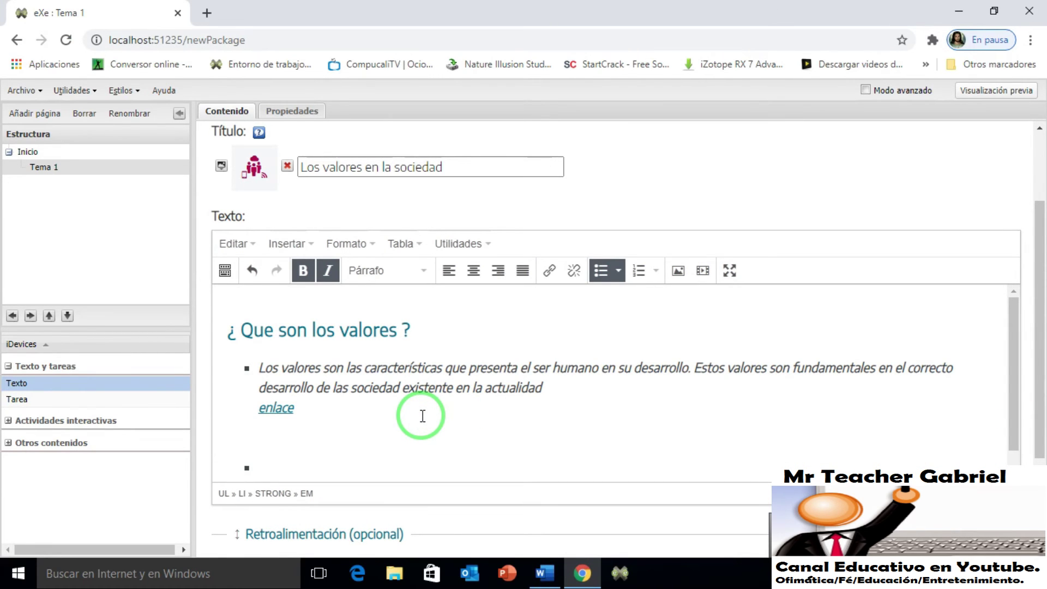
Remove the bullets from the new line and from the values paragraph with its "enlace" line.
{"action": "left_click", "coordinate": [605, 271]}
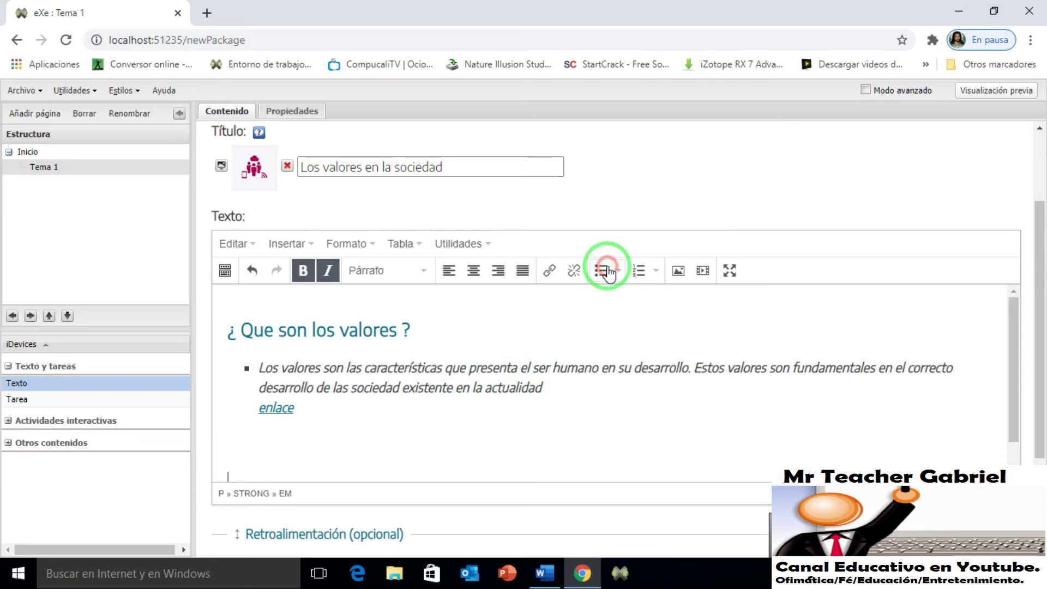
{"action": "left_click", "coordinate": [267, 422]}
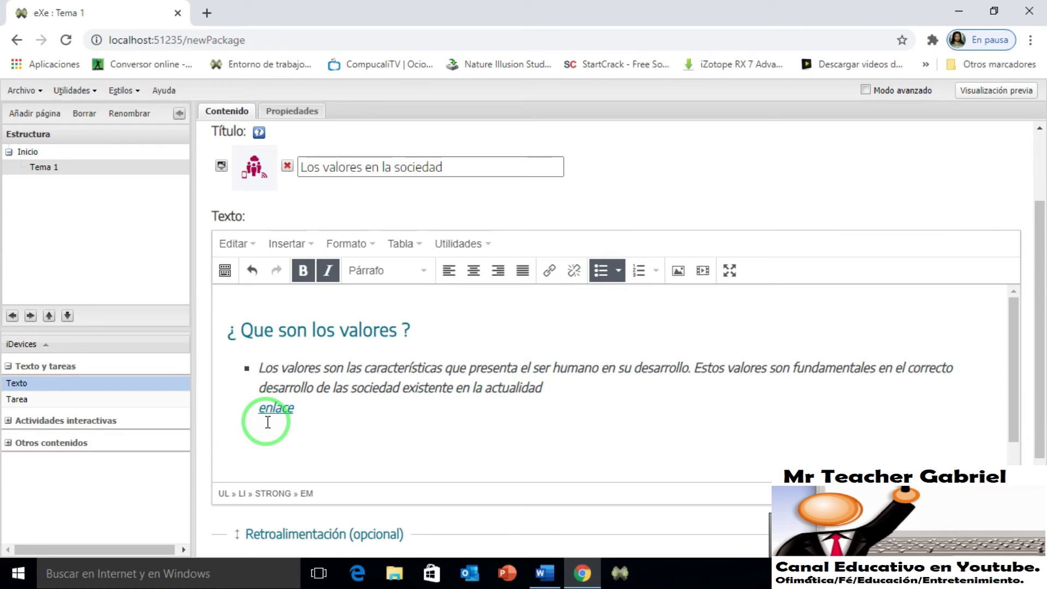
{"action": "left_click_drag", "start_coordinate": [306, 416], "coordinate": [262, 355]}
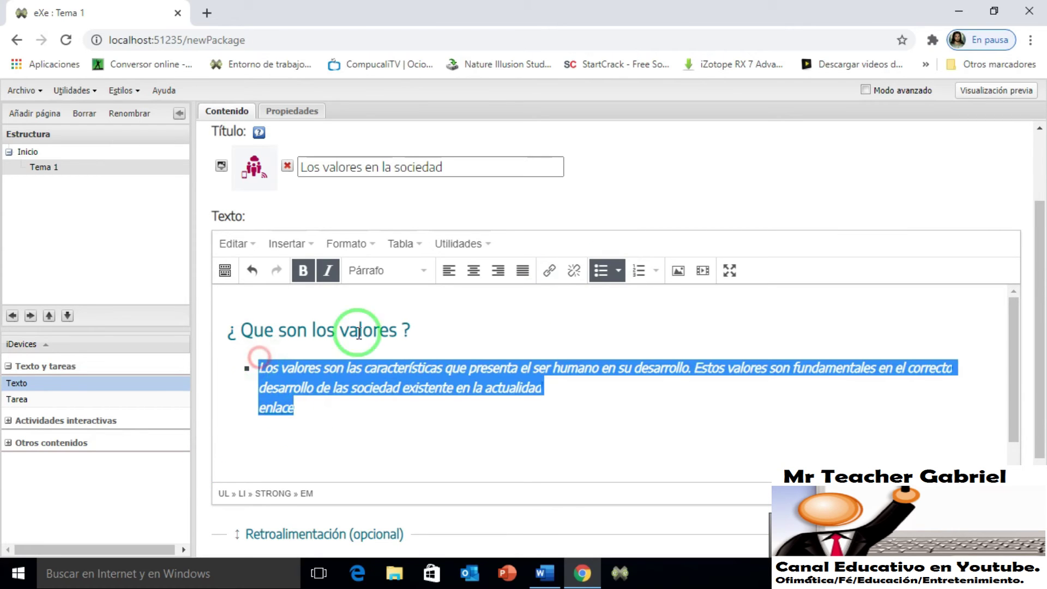
{"action": "left_click", "coordinate": [602, 272]}
Below "enlace", paste the Word lines "Objetivos", "Los valores" and "Fundamentos de los valores.".
{"action": "left_click", "coordinate": [281, 421]}
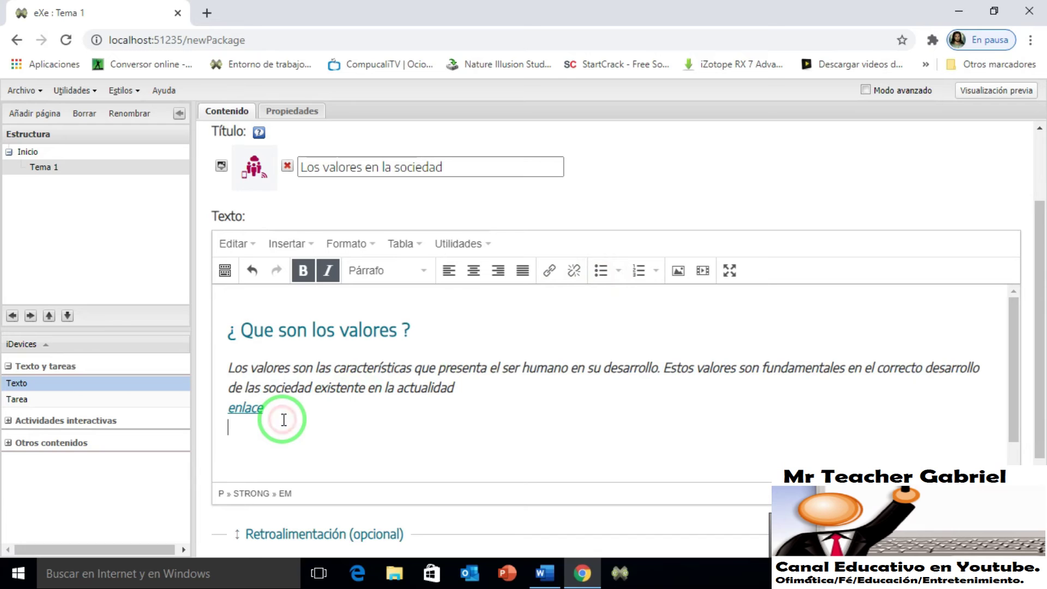
{"action": "type", "text": "Objetivos Los valores Fundamentos de los valores."}
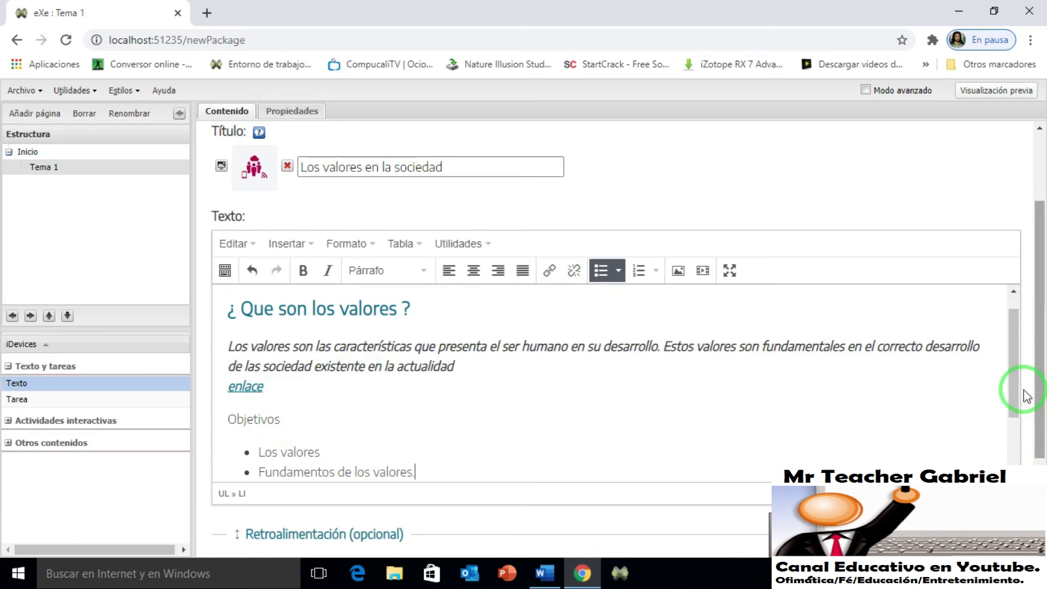
{"action": "left_click_drag", "start_coordinate": [1014, 382], "coordinate": [1015, 437]}
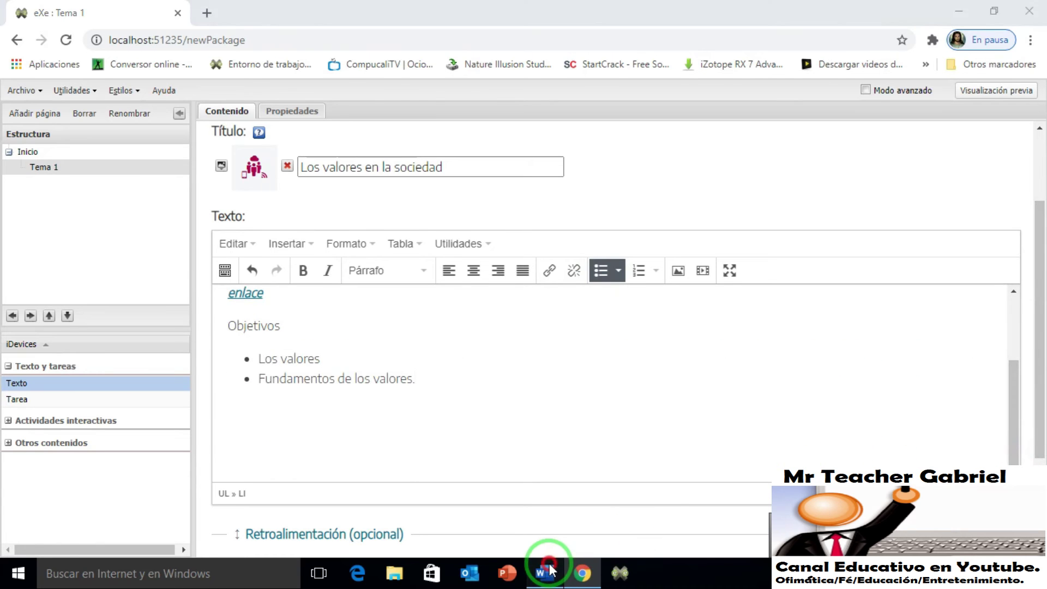
Compare the pasted bullets with the Word original, return to eXeLearning, closing the extra browser tab, and review the available bullet styles.
{"action": "left_click", "coordinate": [547, 571]}
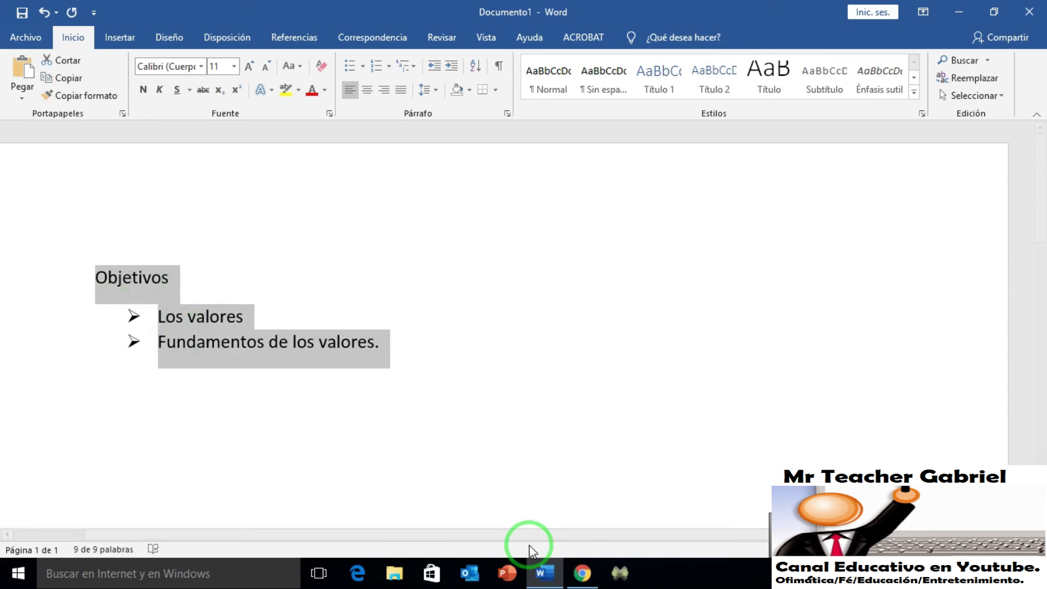
{"action": "left_click", "coordinate": [621, 574]}
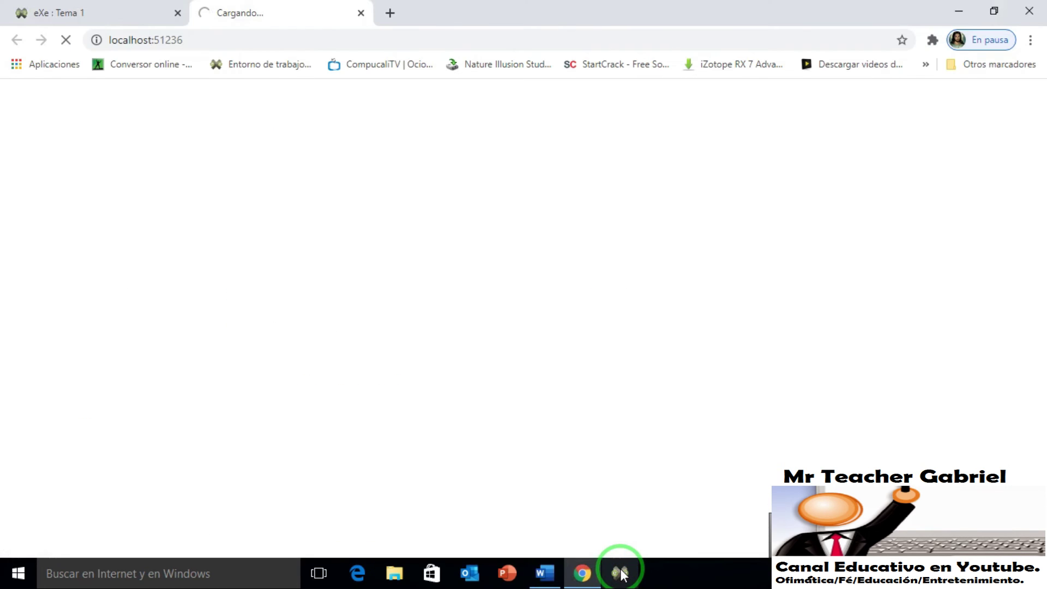
{"action": "left_click", "coordinate": [361, 12]}
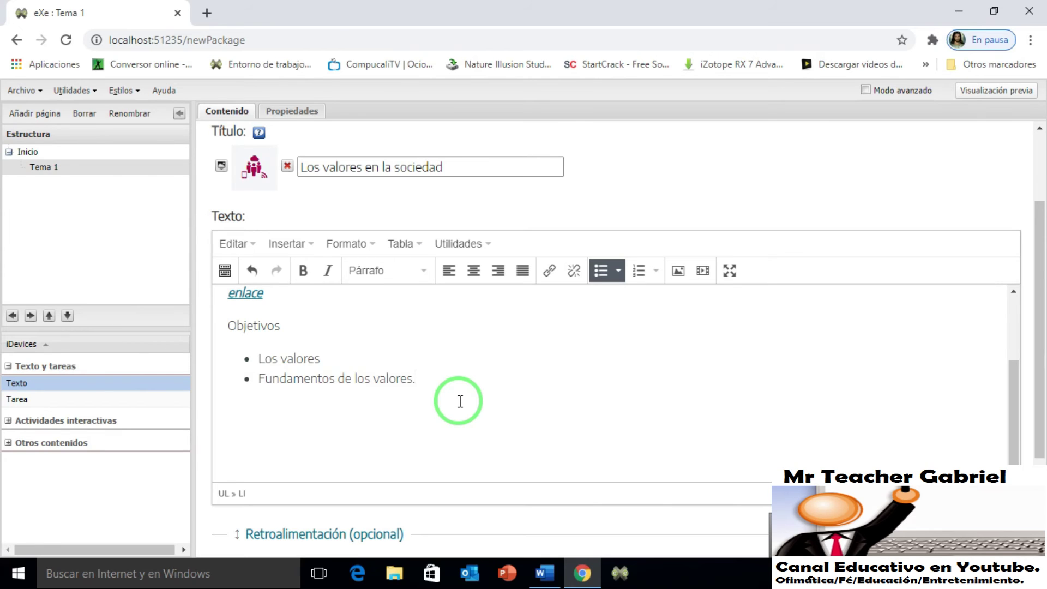
{"action": "left_click", "coordinate": [619, 273]}
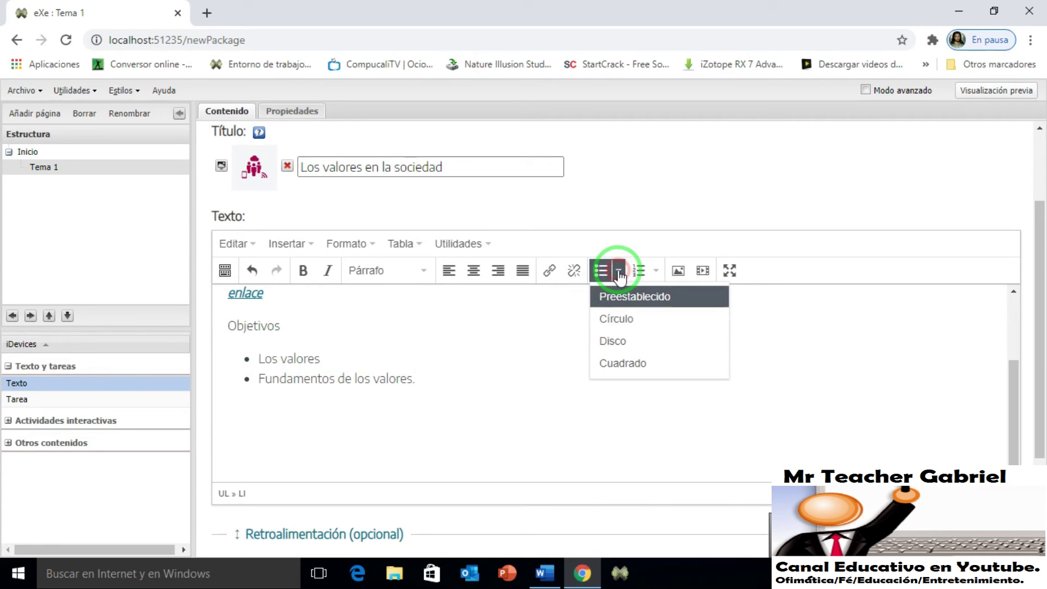
{"action": "left_click", "coordinate": [619, 272]}
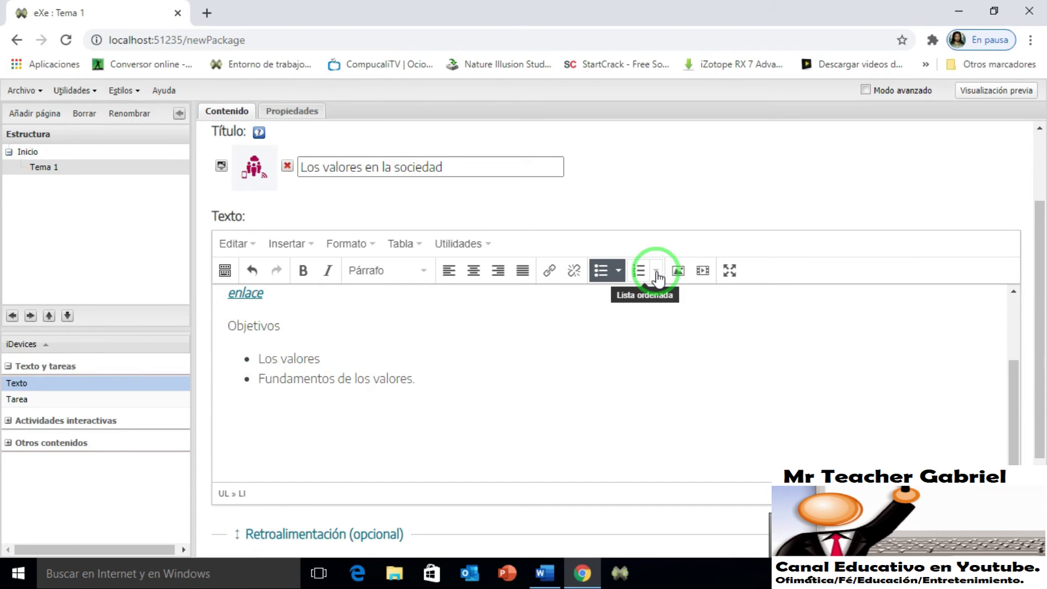
Try lowercase alphabet, lowercase Greek, lowercase Roman and uppercase alphabet numbering on the two "Objetivos" items, and decline the offer to save.
{"action": "left_click_drag", "start_coordinate": [437, 385], "coordinate": [251, 360]}
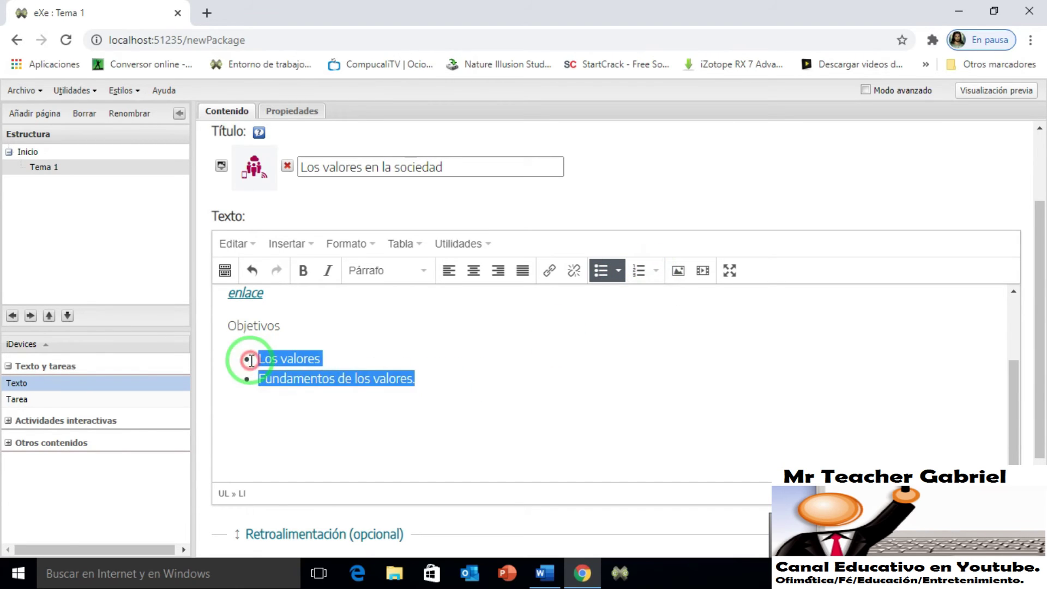
{"action": "left_click", "coordinate": [658, 273]}
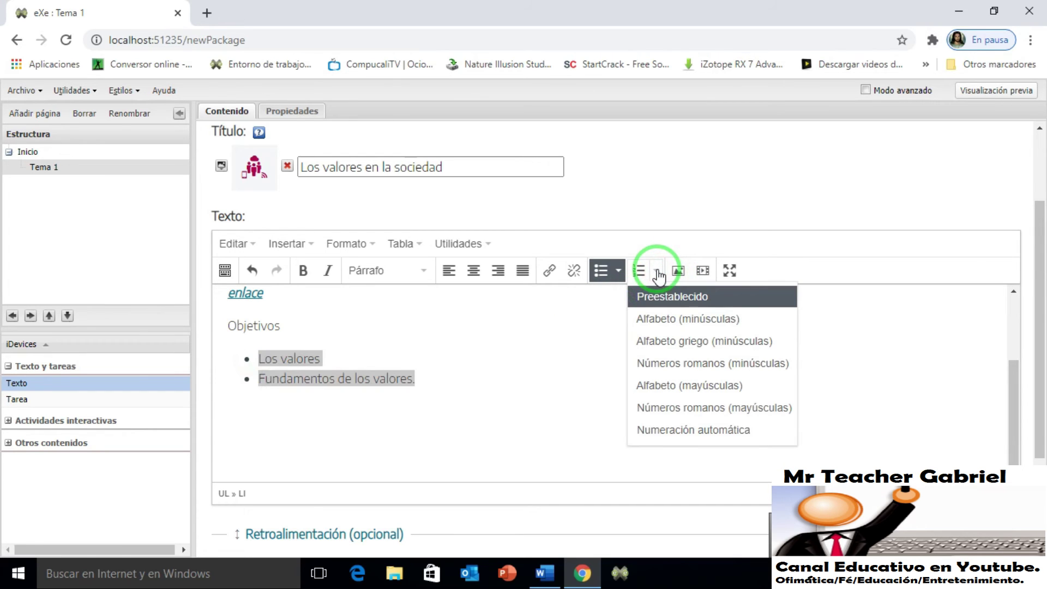
{"action": "left_click", "coordinate": [659, 318]}
{"action": "left_click", "coordinate": [656, 270]}
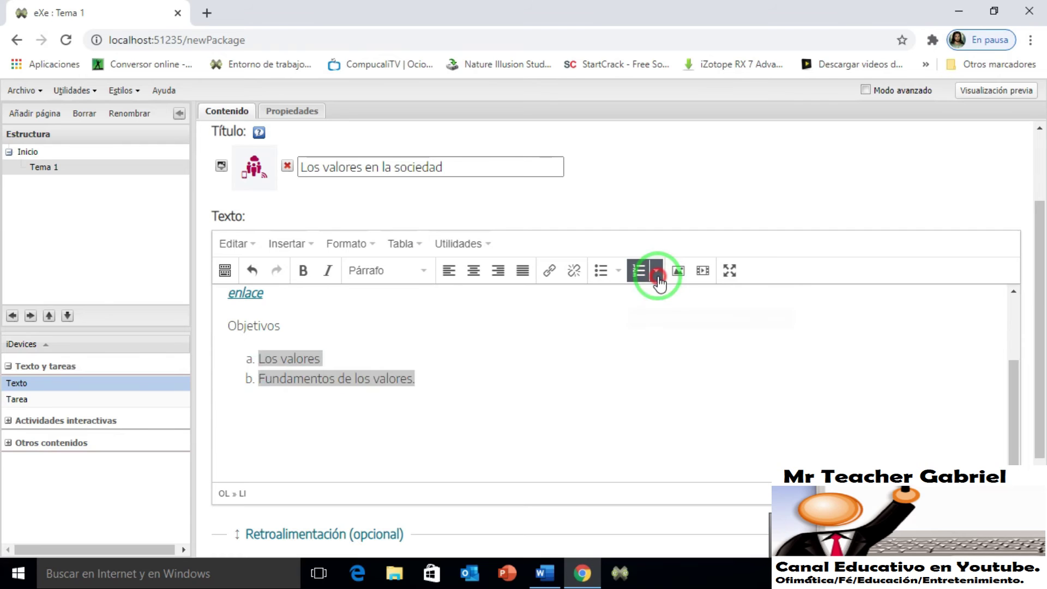
{"action": "left_click", "coordinate": [657, 343]}
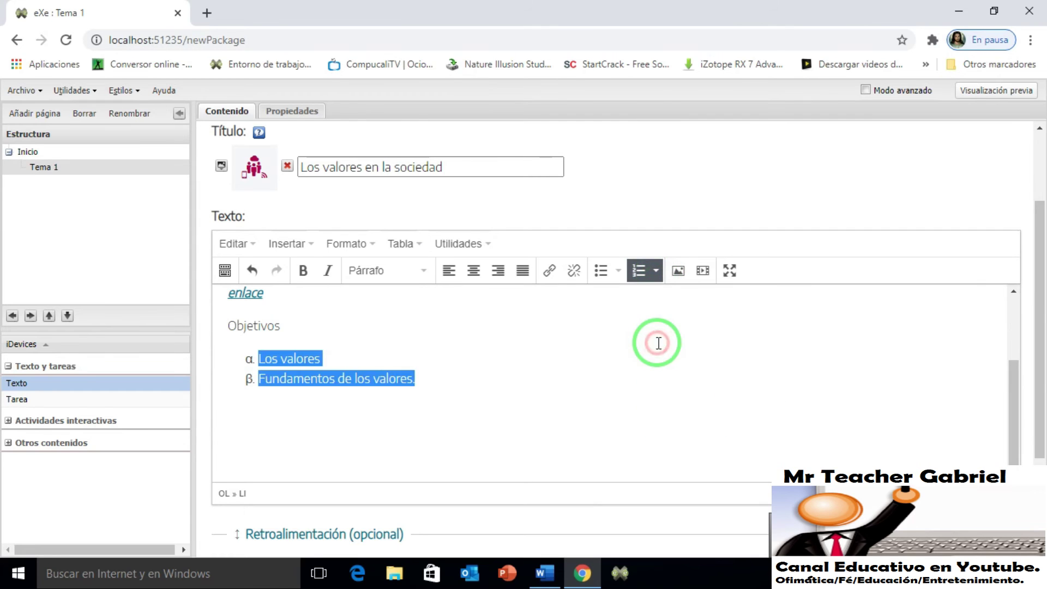
{"action": "left_click", "coordinate": [656, 272]}
{"action": "left_click", "coordinate": [659, 363]}
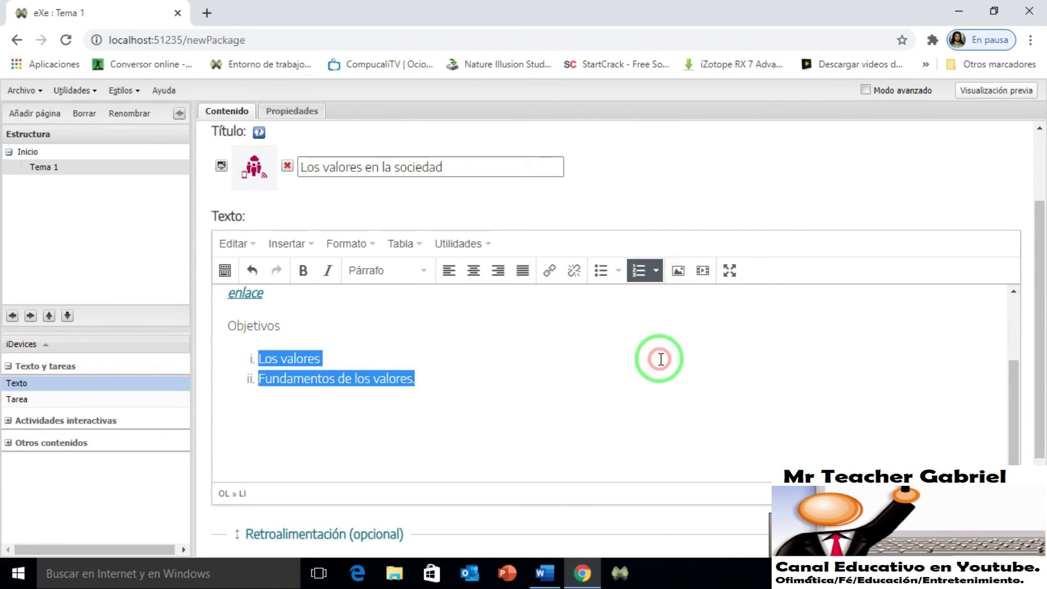
{"action": "left_click", "coordinate": [656, 273]}
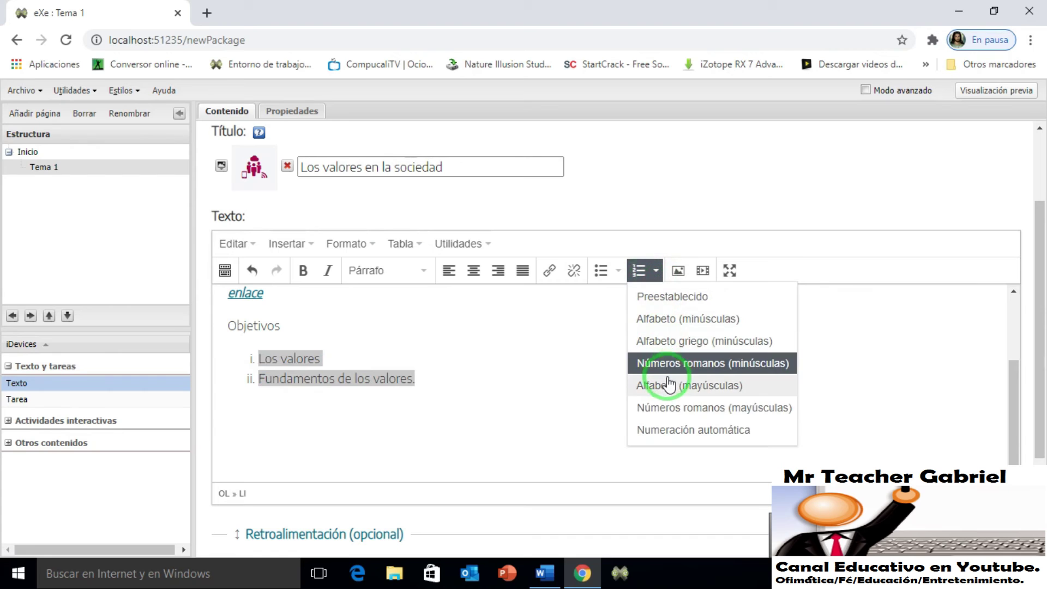
{"action": "left_click", "coordinate": [667, 383]}
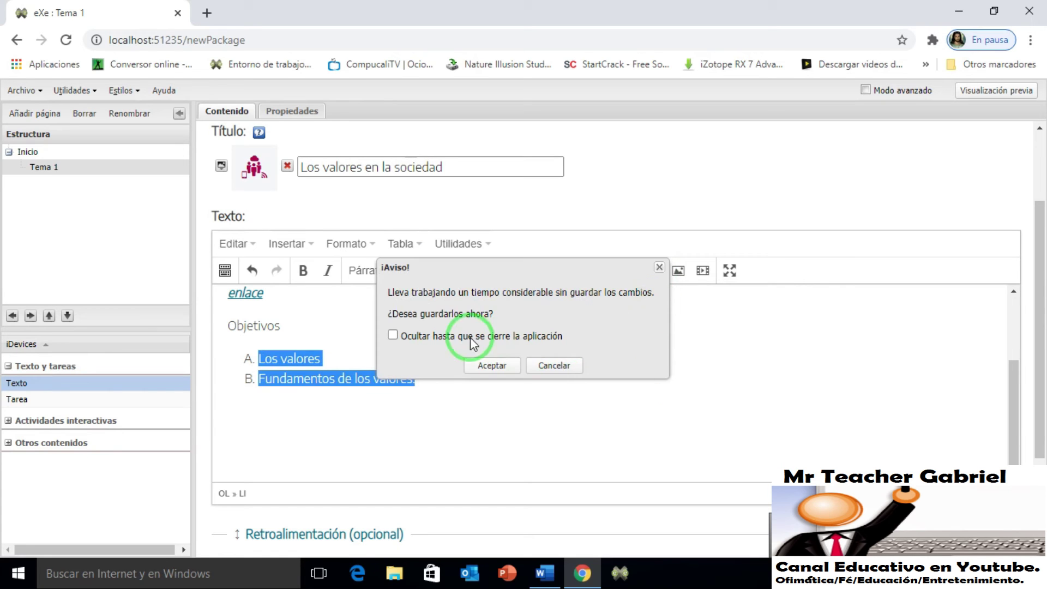
{"action": "left_click_drag", "start_coordinate": [484, 272], "coordinate": [712, 320]}
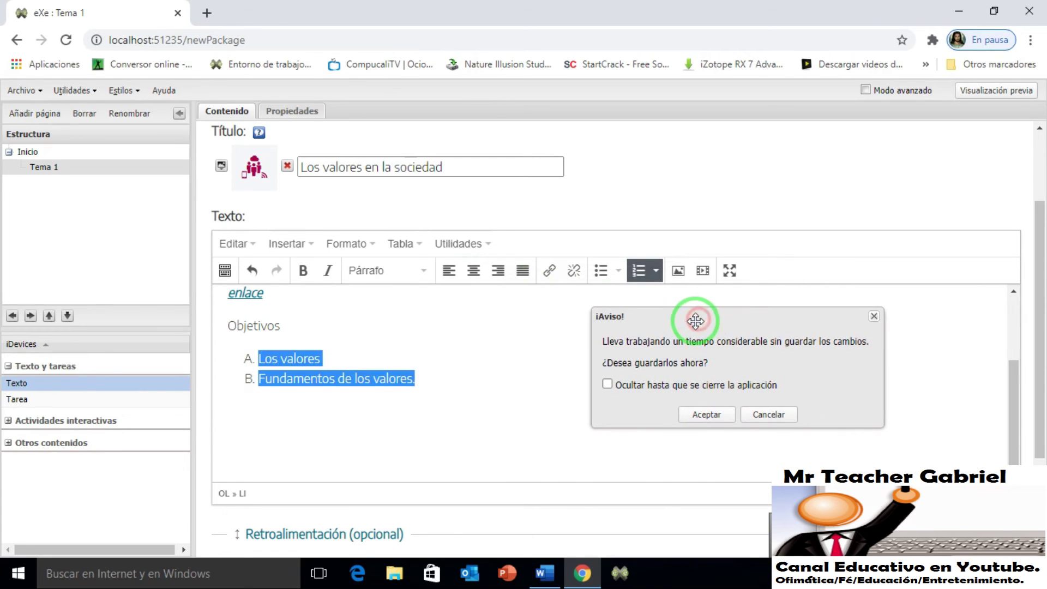
{"action": "left_click", "coordinate": [769, 415]}
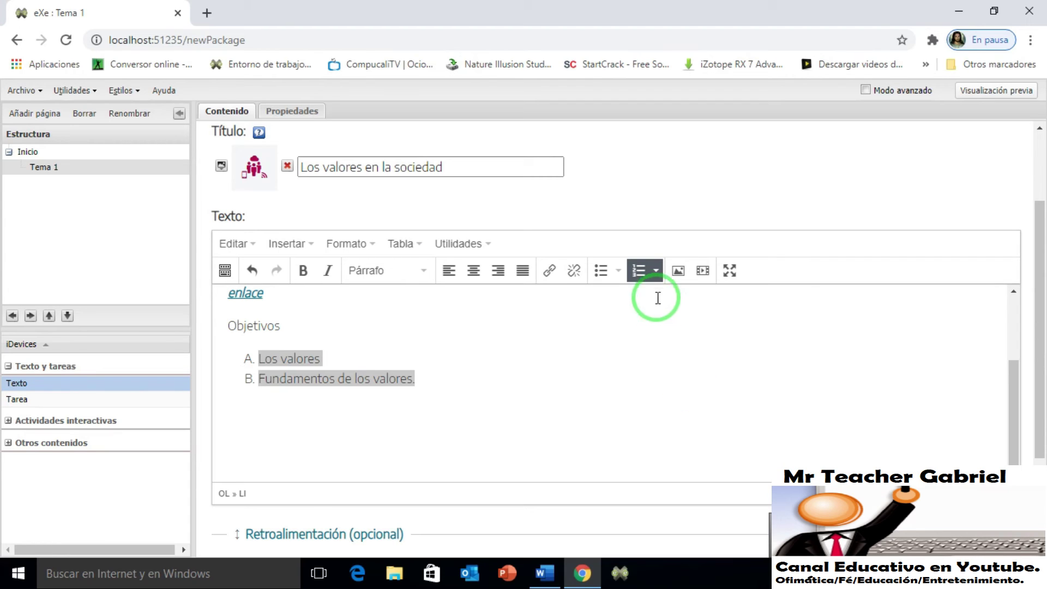
Try Números romanos (mayúsculas) on the "Objetivos" items, settle on Numeración automática, and add an empty third item.
{"action": "left_click", "coordinate": [655, 273]}
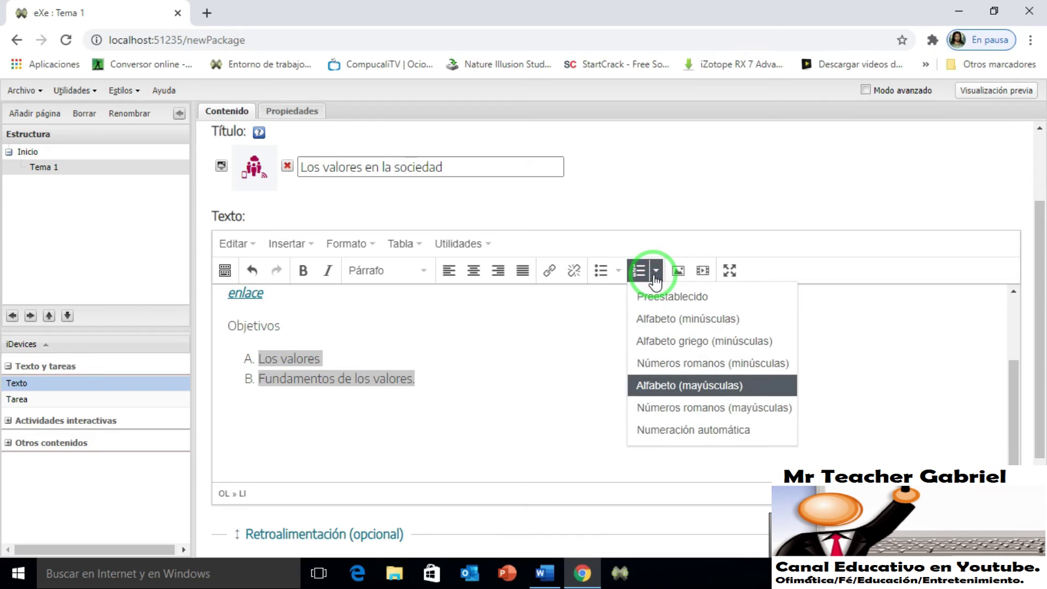
{"action": "left_click", "coordinate": [657, 407]}
{"action": "left_click", "coordinate": [657, 271]}
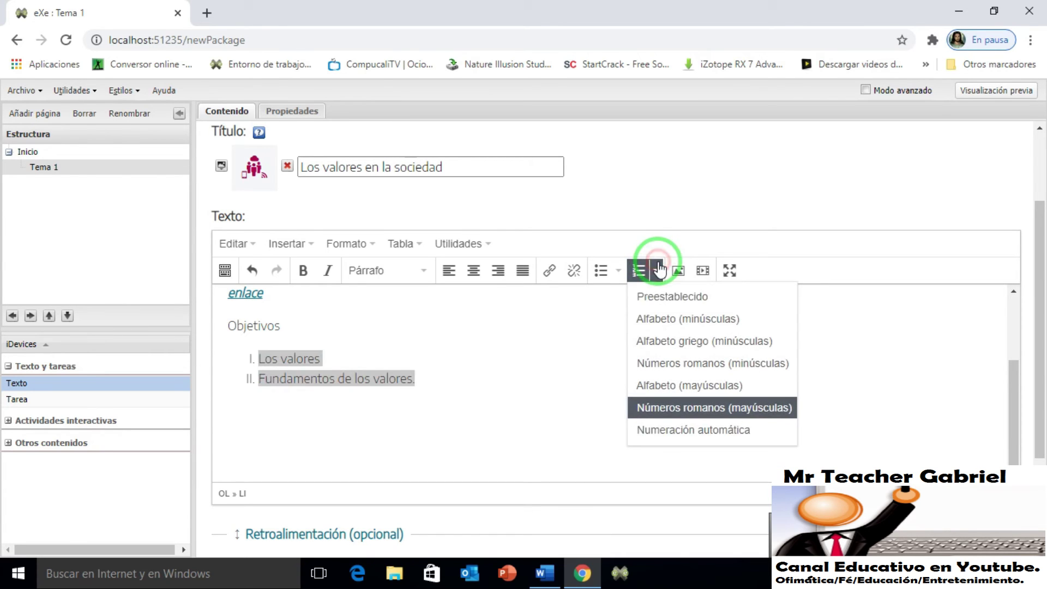
{"action": "left_click", "coordinate": [662, 431]}
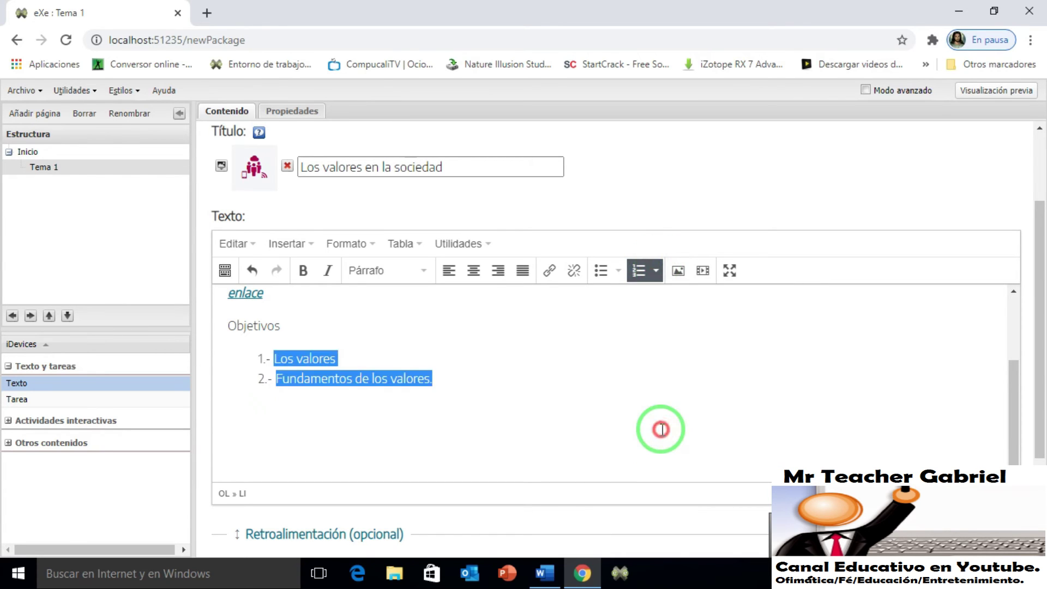
{"action": "left_click", "coordinate": [444, 386]}
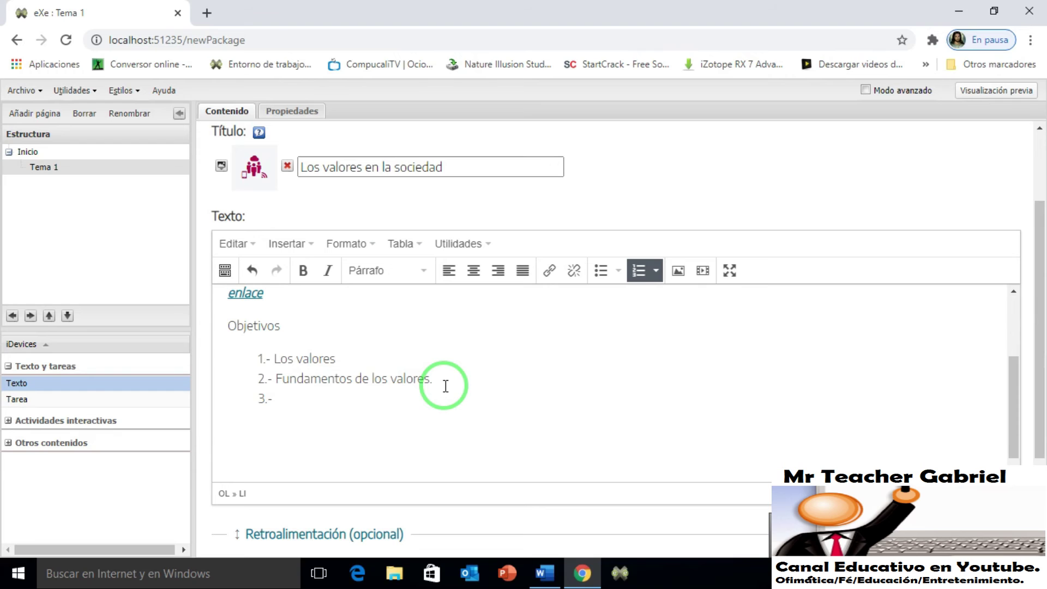
Start inserting an image at the empty third item and open the file browser for its source.
{"action": "left_click", "coordinate": [677, 271]}
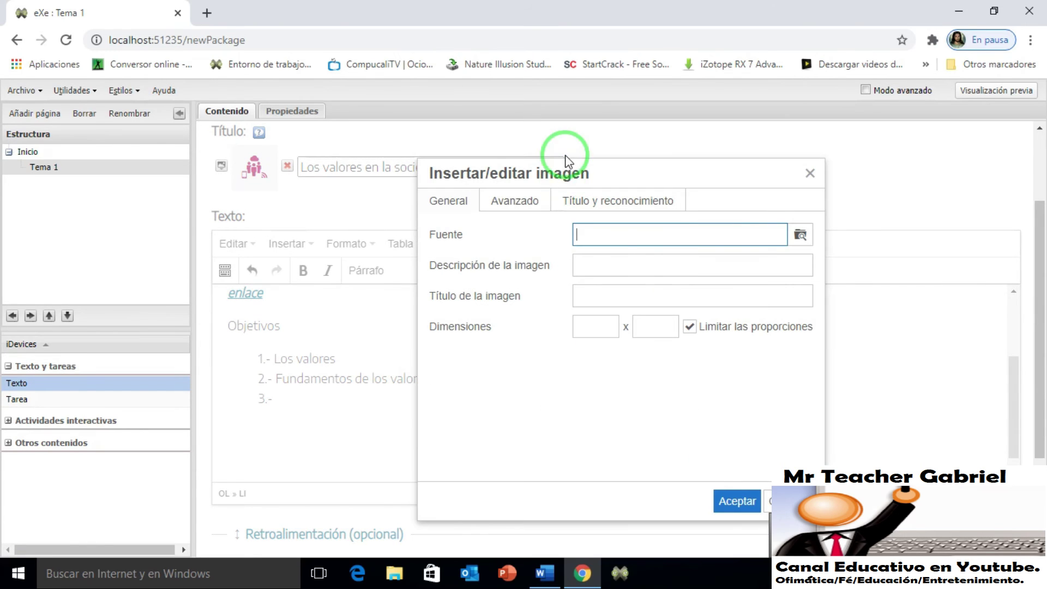
{"action": "left_click_drag", "start_coordinate": [562, 173], "coordinate": [417, 157]}
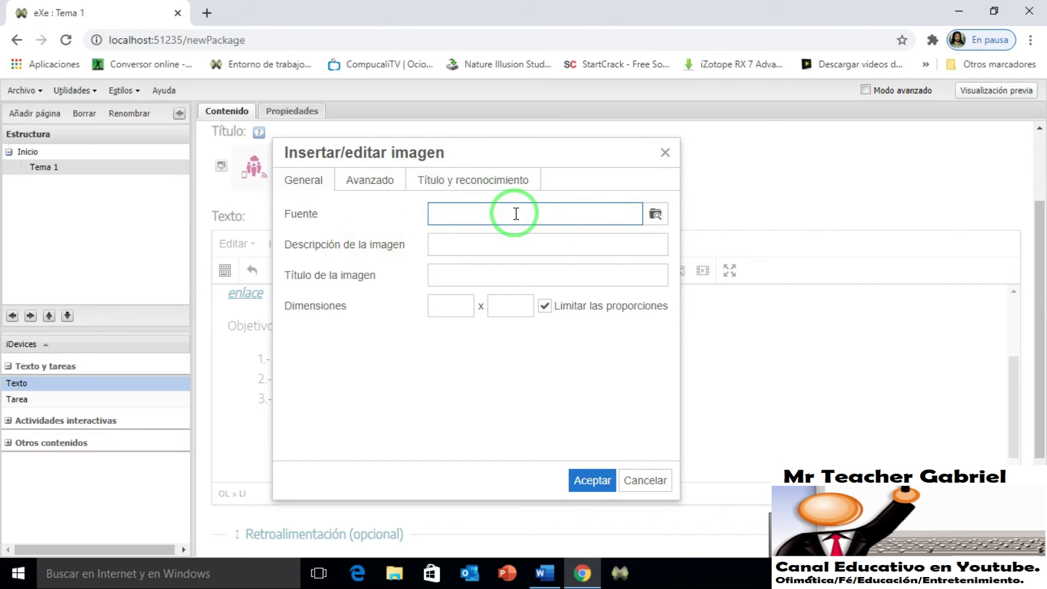
{"action": "left_click", "coordinate": [653, 216]}
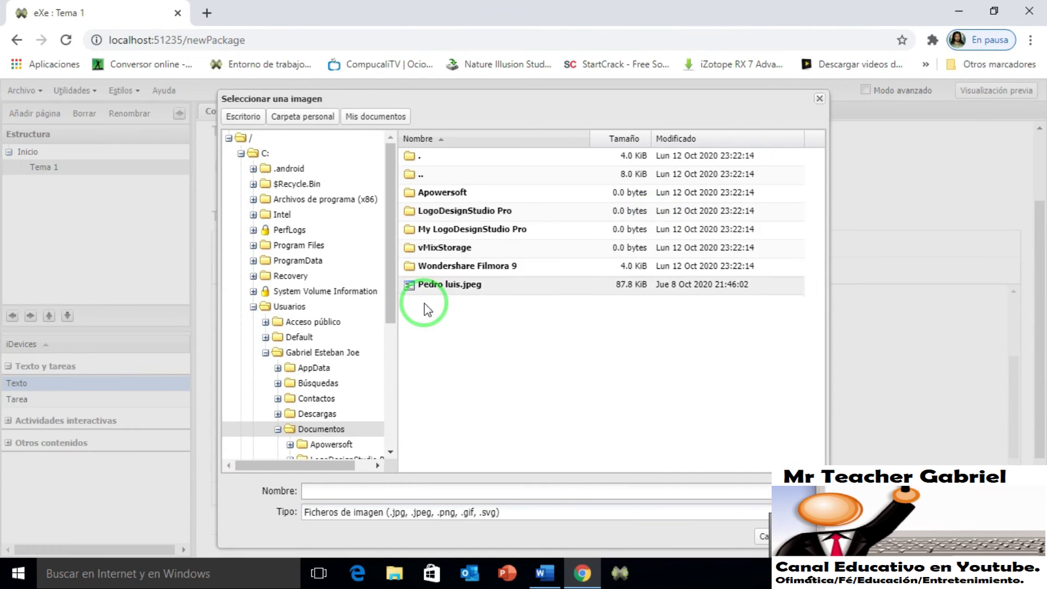
Look through the Imágenes subfolders in the file browser for a picture, and close the browser without choosing one.
{"action": "left_click_drag", "start_coordinate": [390, 298], "coordinate": [391, 366]}
{"action": "left_click", "coordinate": [278, 306]}
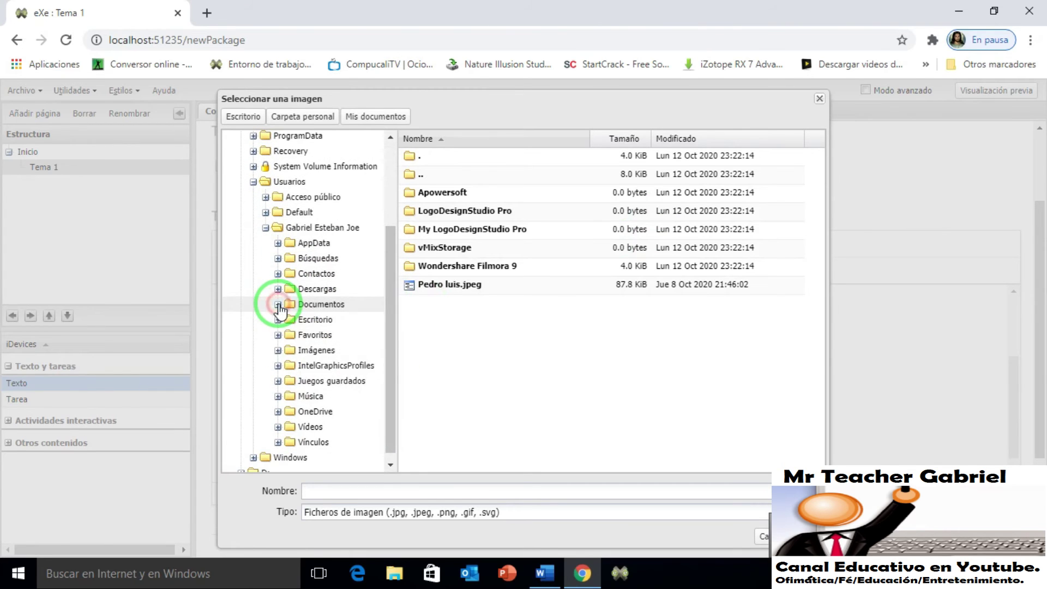
{"action": "left_click", "coordinate": [278, 351]}
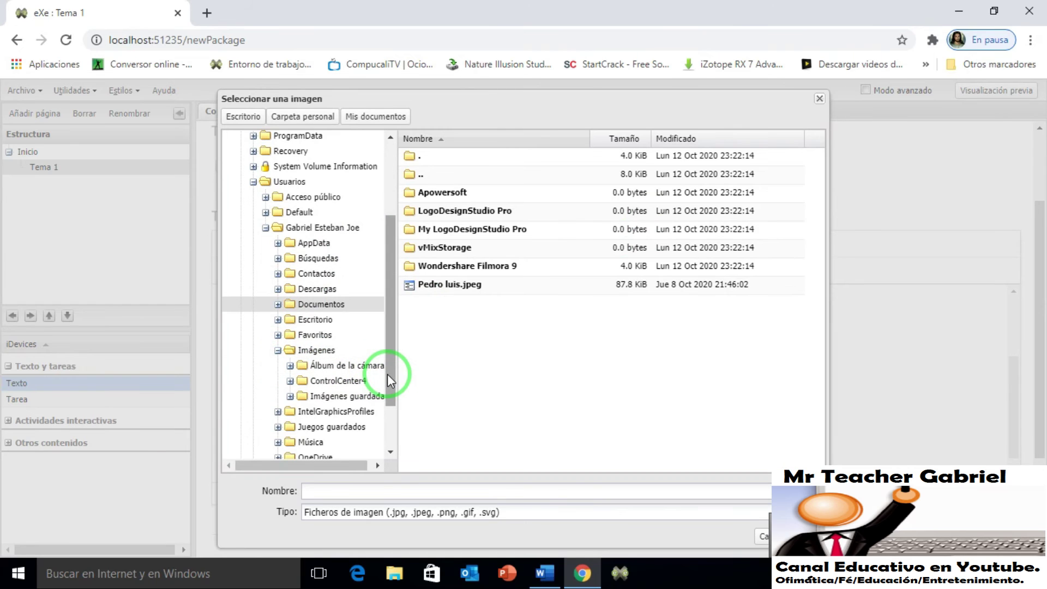
{"action": "mouse_move", "coordinate": [388, 375]}
{"action": "left_mouse_down"}
{"action": "mouse_move", "coordinate": [389, 355]}
{"action": "mouse_move", "coordinate": [388, 385]}
{"action": "left_mouse_up"}
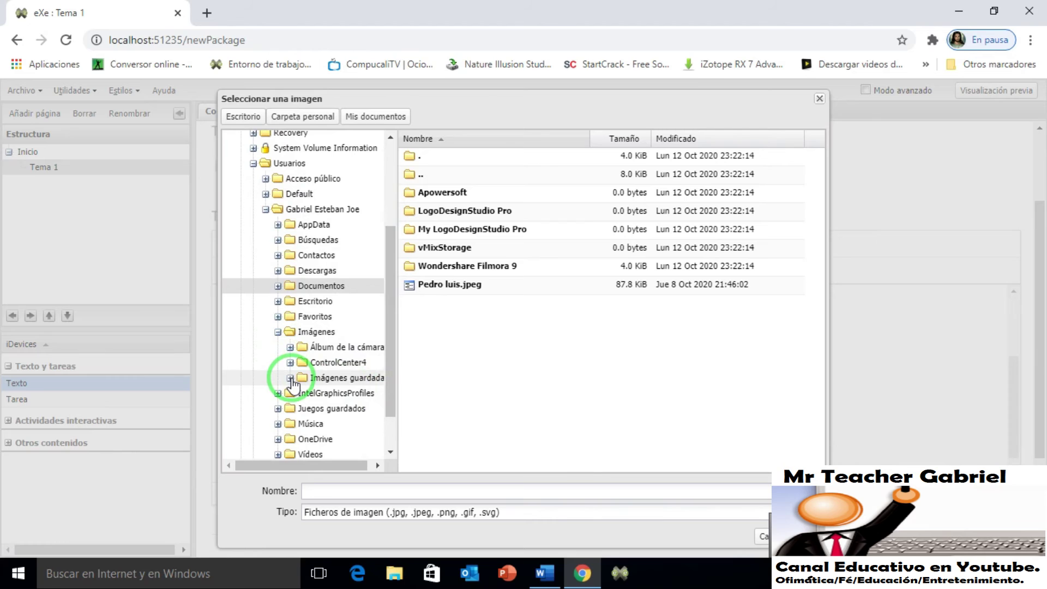
{"action": "left_click", "coordinate": [350, 380]}
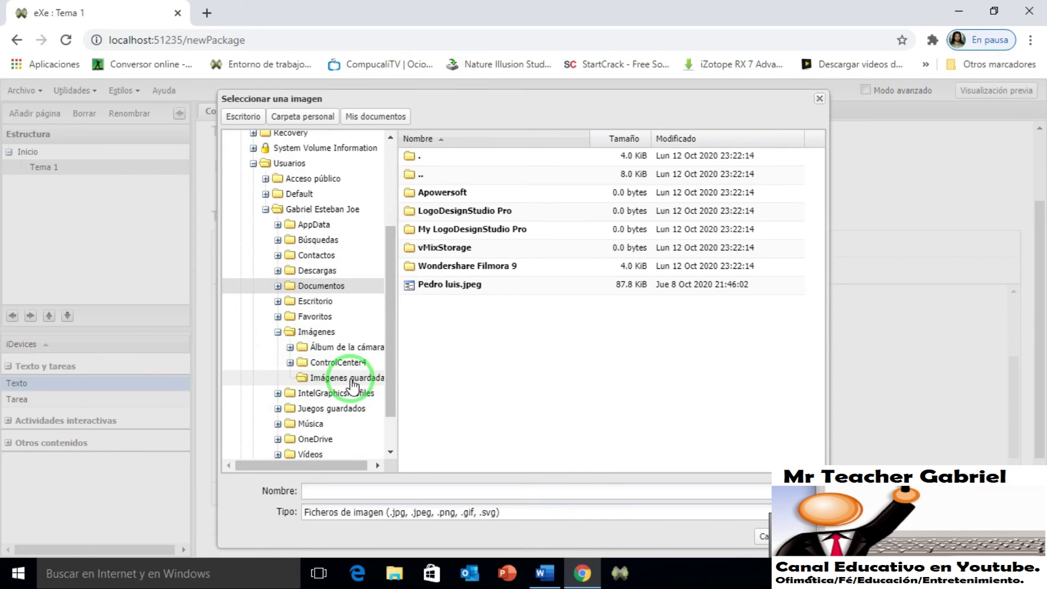
{"action": "left_click_drag", "start_coordinate": [387, 387], "coordinate": [387, 392]}
{"action": "left_click", "coordinate": [291, 357]}
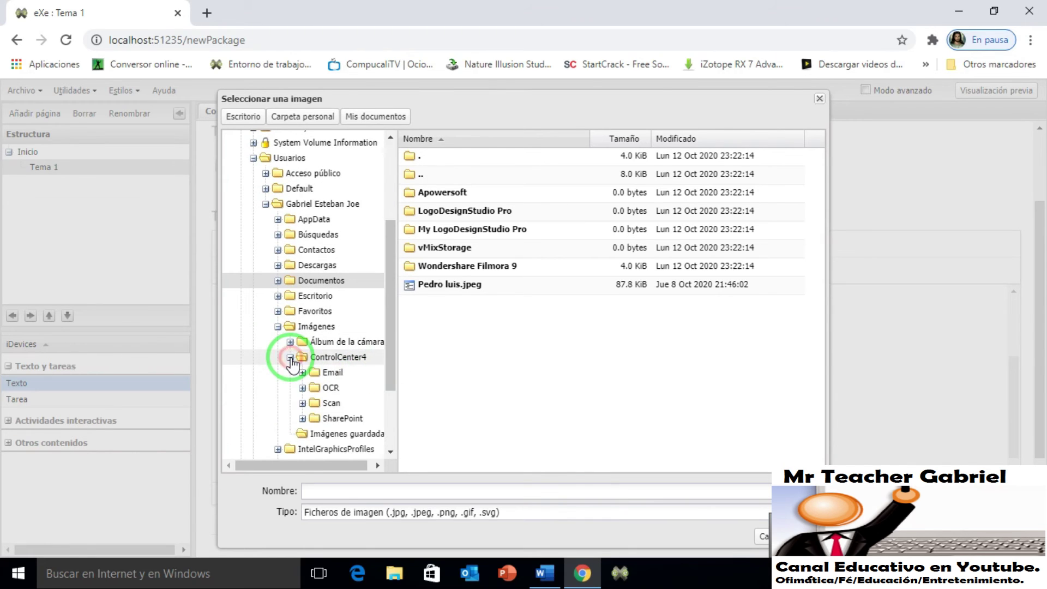
{"action": "left_click", "coordinate": [290, 342]}
{"action": "left_click", "coordinate": [735, 218]}
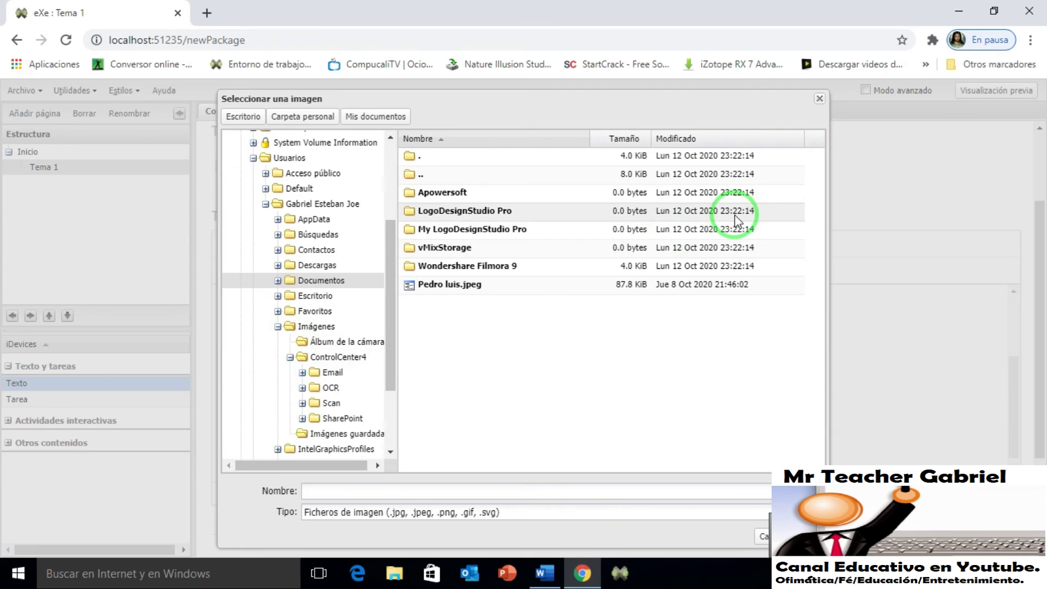
{"action": "left_click", "coordinate": [819, 98]}
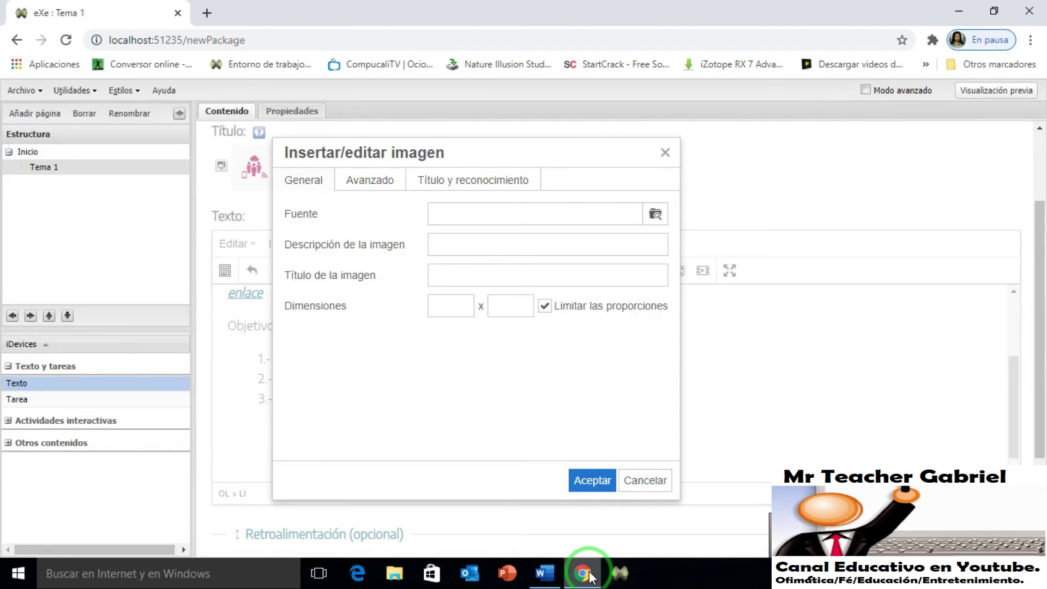
Search Google Images for "valores" in a new browser tab and copy the diagram with VALORES at its centre.
{"action": "left_click", "coordinate": [207, 14]}
{"action": "left_click", "coordinate": [372, 155]}
{"action": "type", "text": "valores"}
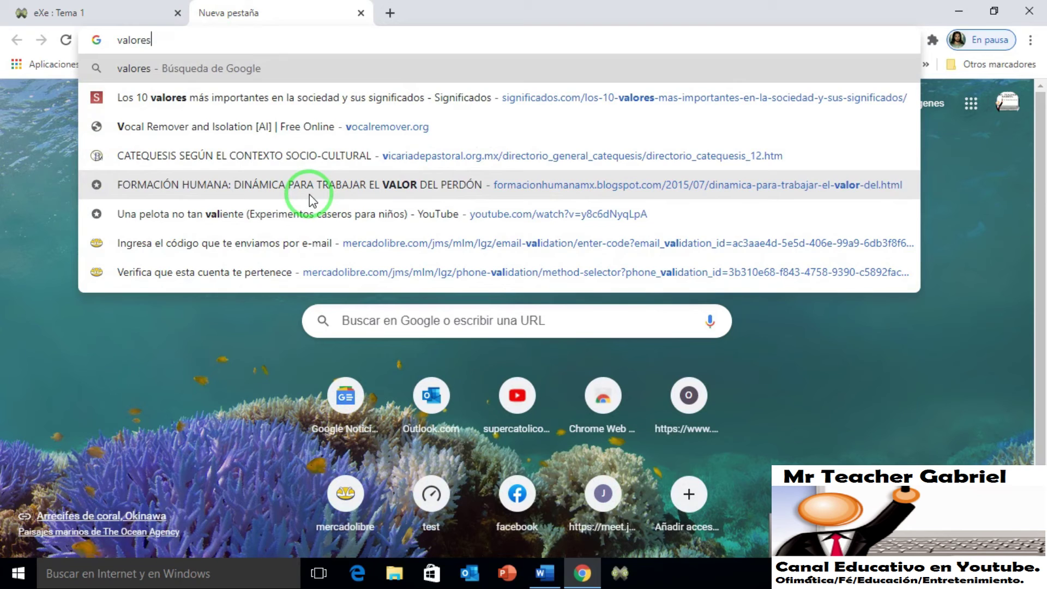
{"action": "key", "text": "Return"}
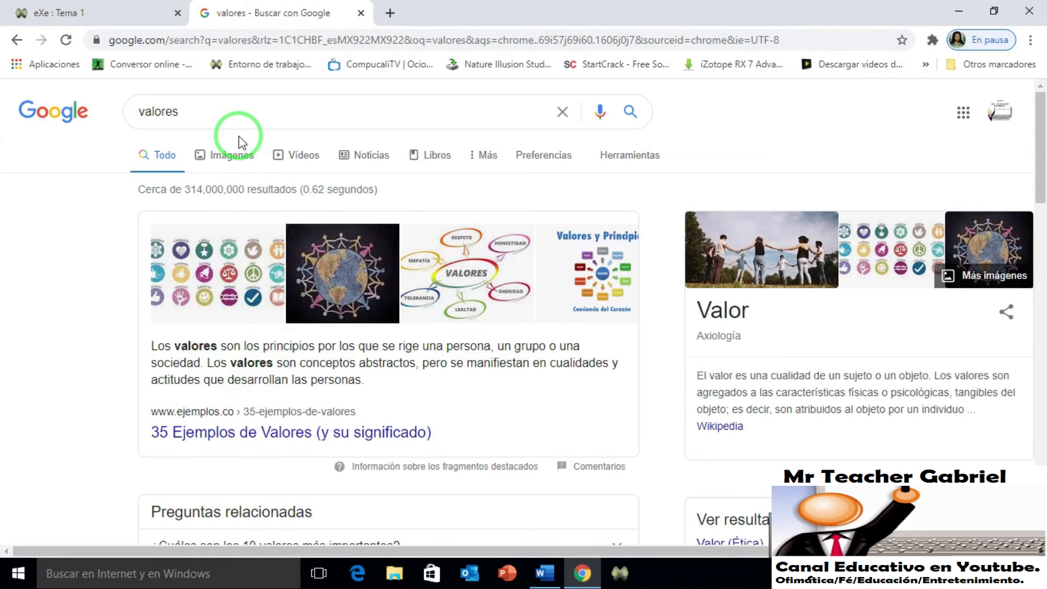
{"action": "left_click", "coordinate": [236, 154]}
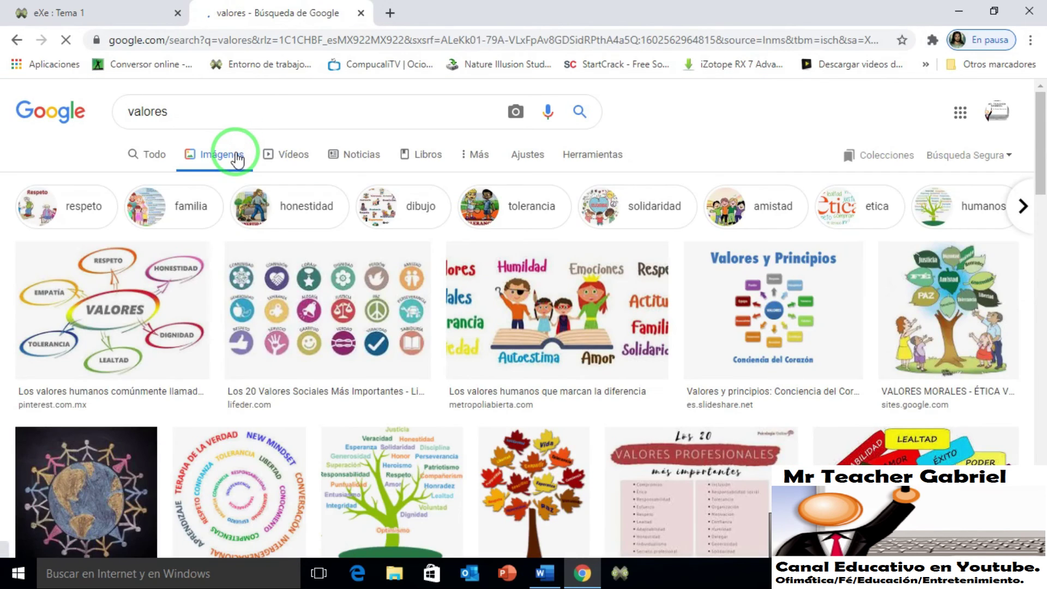
{"action": "left_click", "coordinate": [134, 309]}
{"action": "right_click", "coordinate": [759, 254]}
{"action": "left_click", "coordinate": [791, 431]}
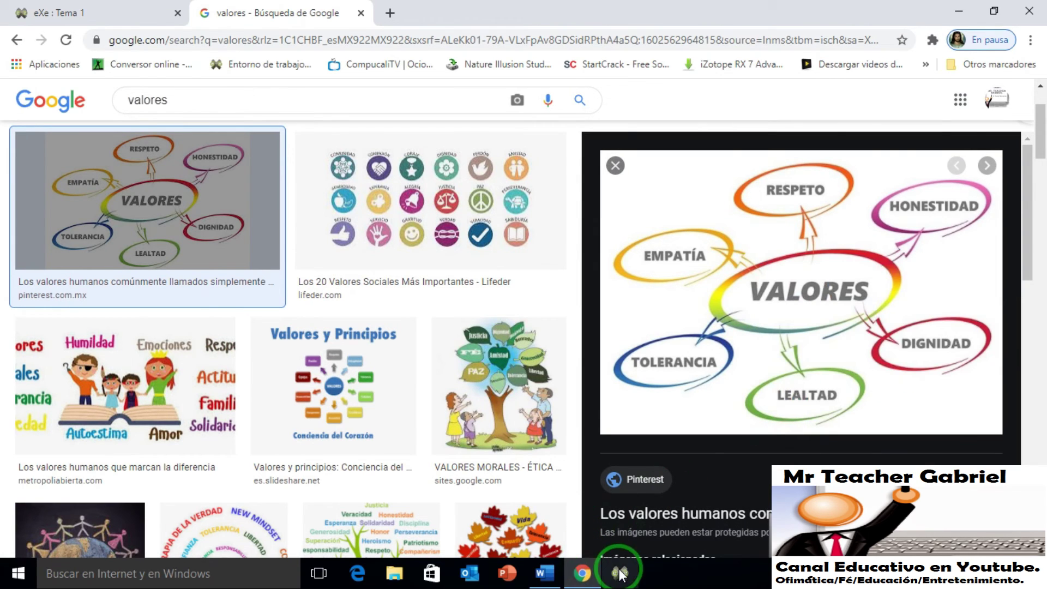
Return to eXeLearning, cancel the image dialog, and paste the copied diagram in a new paragraph replacing the empty third list item.
{"action": "left_click", "coordinate": [82, 7]}
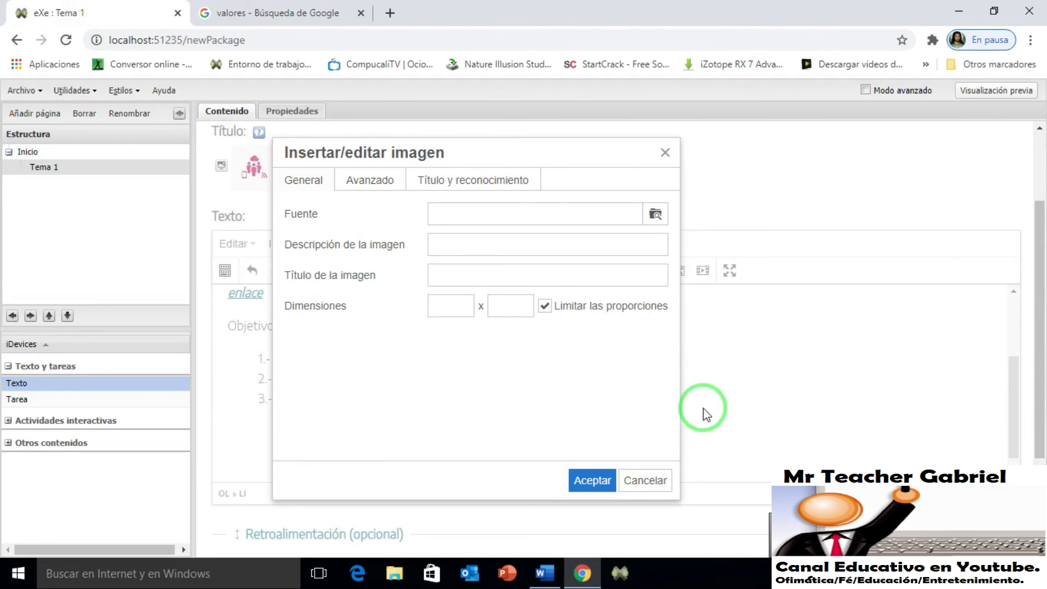
{"action": "left_click", "coordinate": [645, 480]}
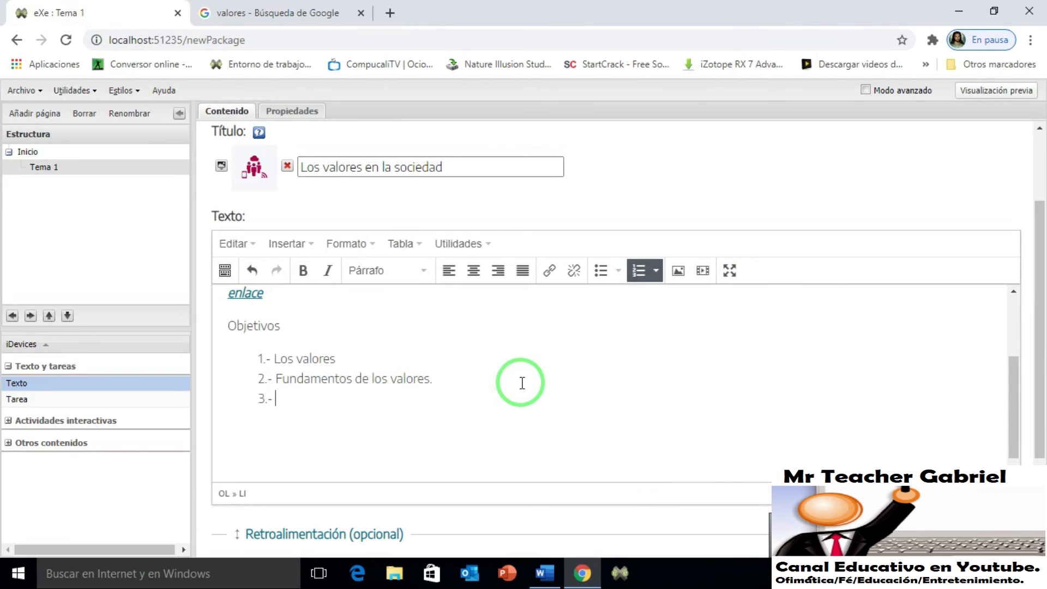
{"action": "key", "text": "Return"}
{"action": "key", "text": "ctrl+v"}
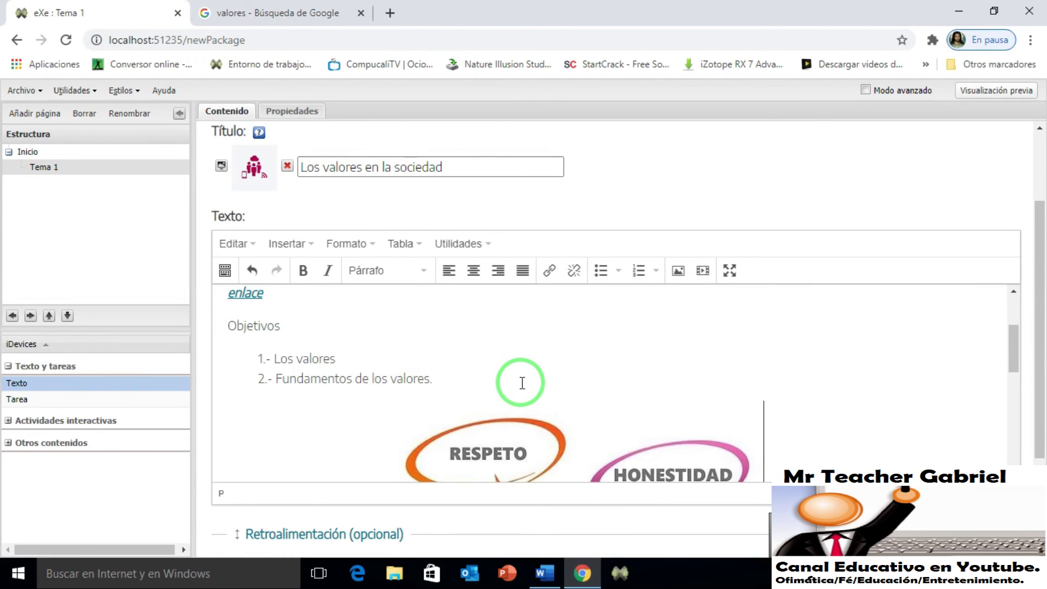
{"action": "left_click_drag", "start_coordinate": [1013, 335], "coordinate": [1012, 391]}
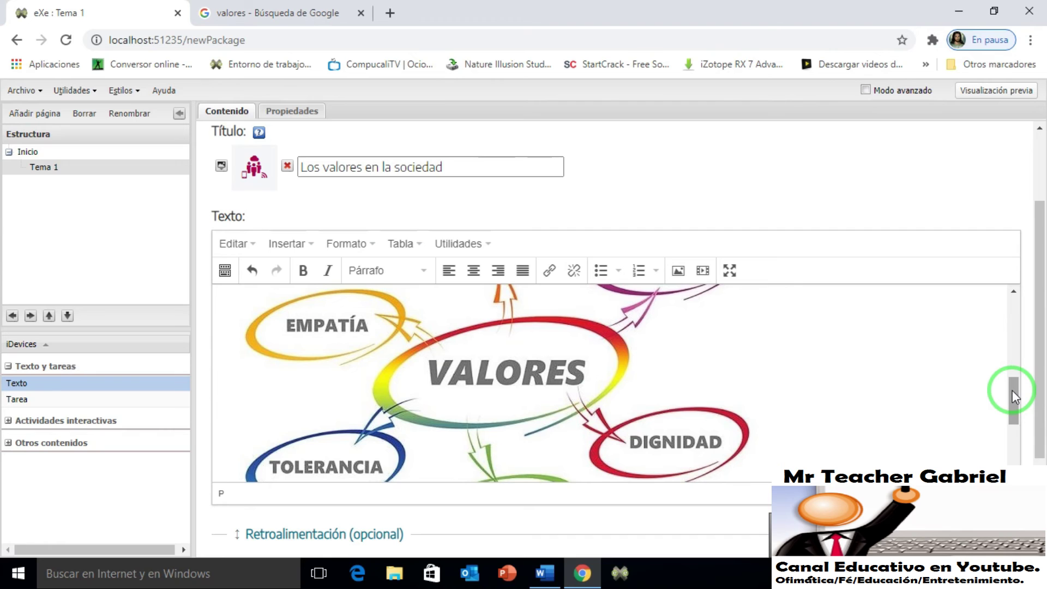
Switch back to the Google Images results and save the VALORES diagram in the Imágenes folder as "valores 1".
{"action": "left_click", "coordinate": [307, 8]}
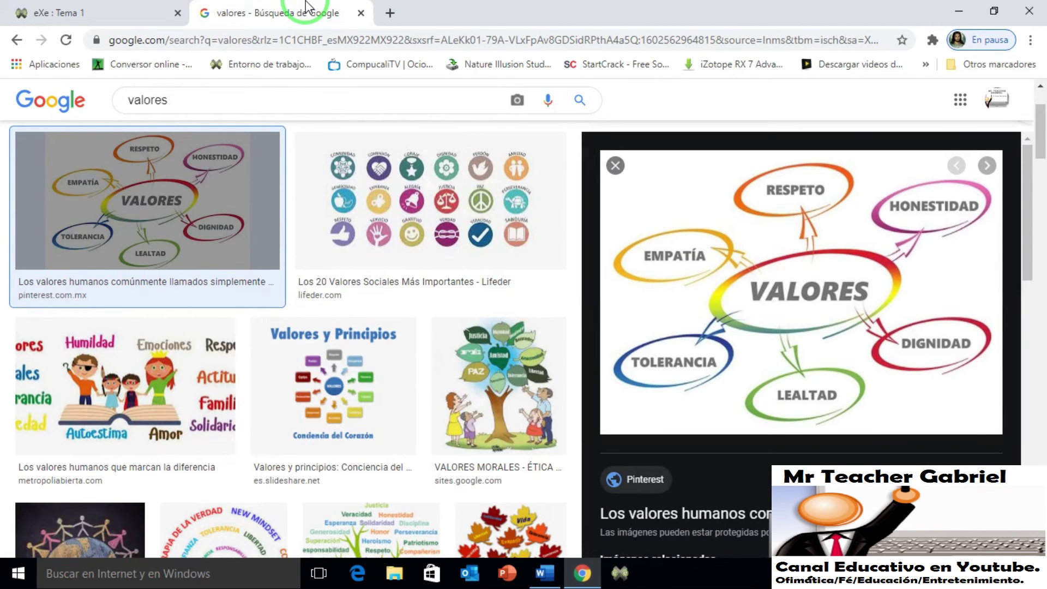
{"action": "right_click", "coordinate": [696, 207]}
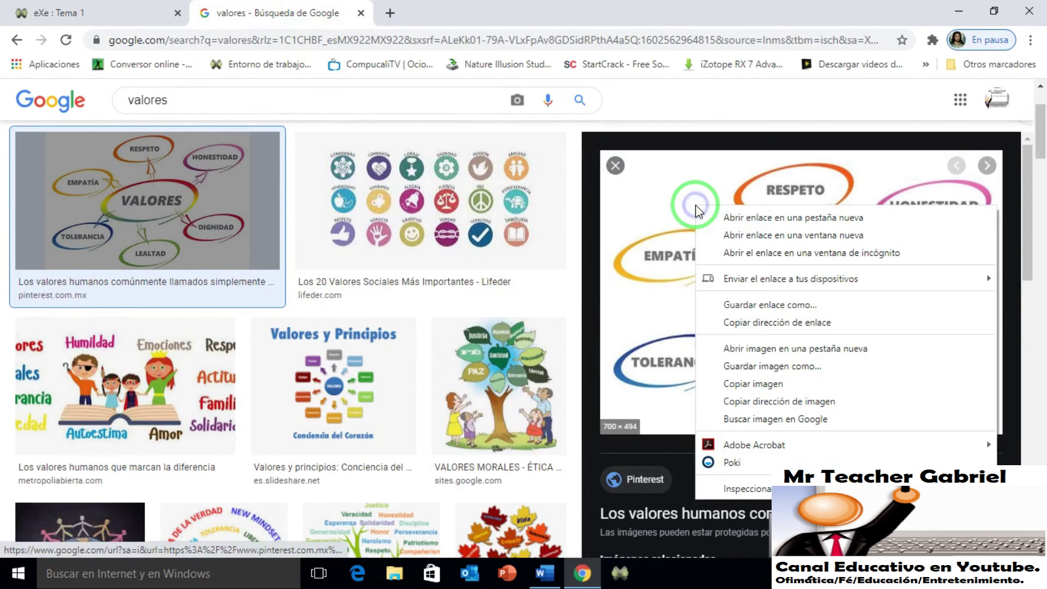
{"action": "left_click", "coordinate": [749, 366]}
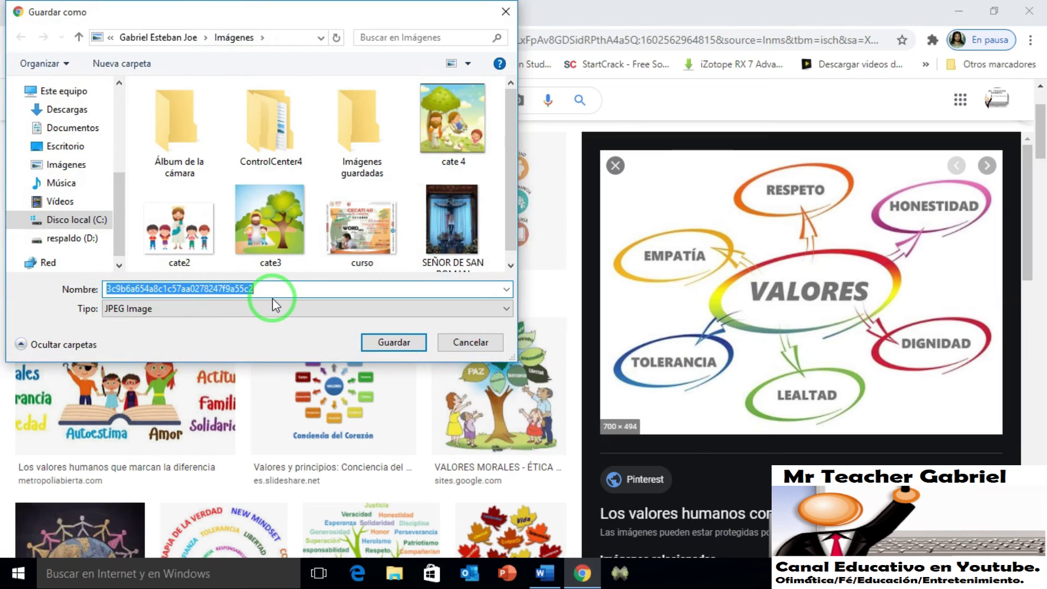
{"action": "type", "text": "valor"}
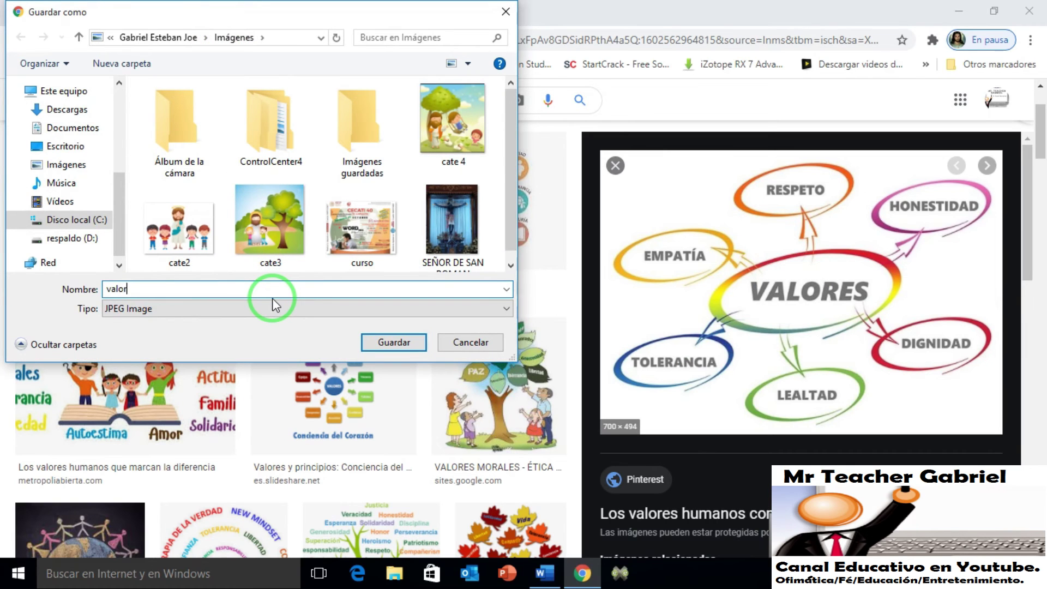
{"action": "left_click", "coordinate": [409, 344]}
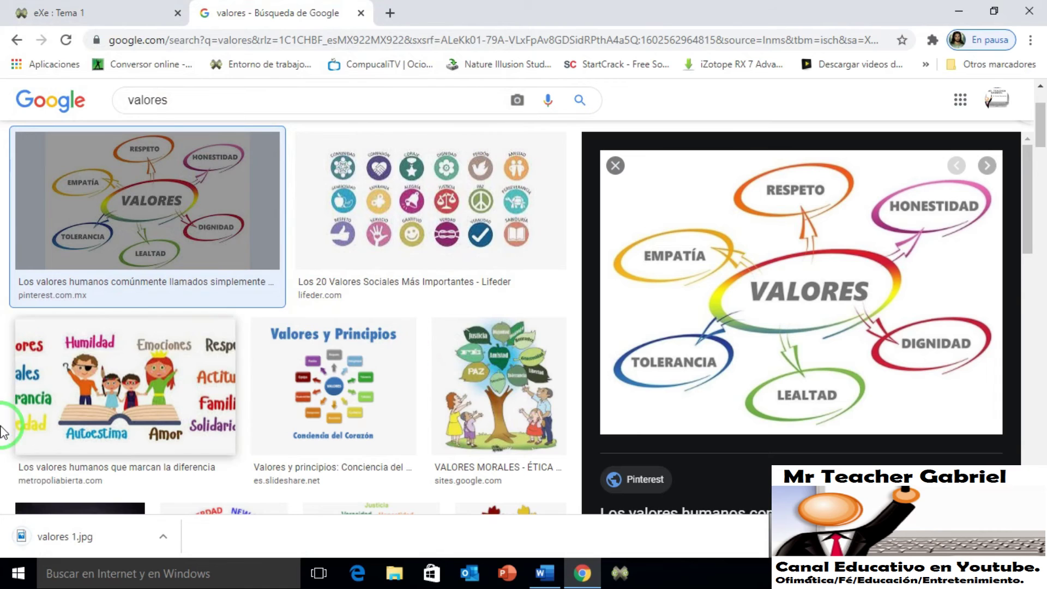
Return to eXeLearning and delete the pasted VALORES diagram from the text.
{"action": "left_click", "coordinate": [60, 11]}
{"action": "left_click", "coordinate": [534, 327]}
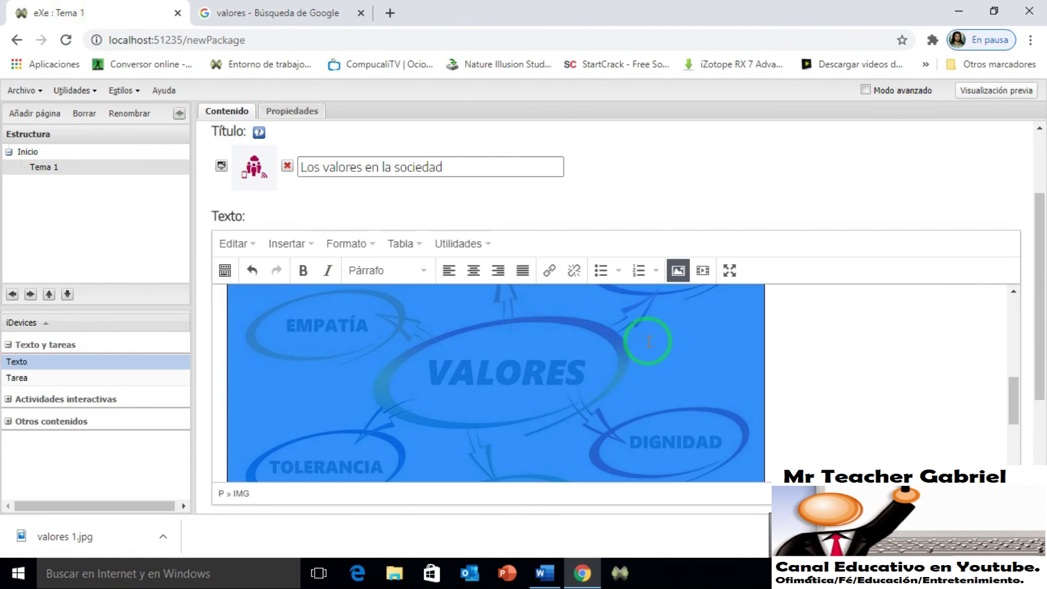
{"action": "key", "text": "Delete"}
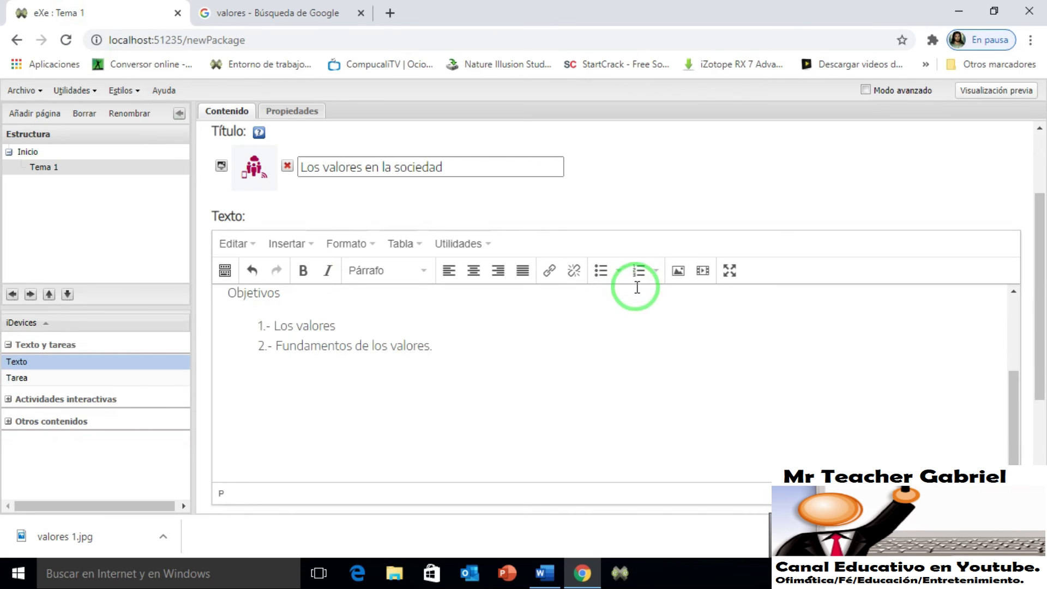
Start inserting an image below the "Objetivos" list and choose valores 1.jpg from the Imágenes folder as its source.
{"action": "left_click", "coordinate": [679, 271]}
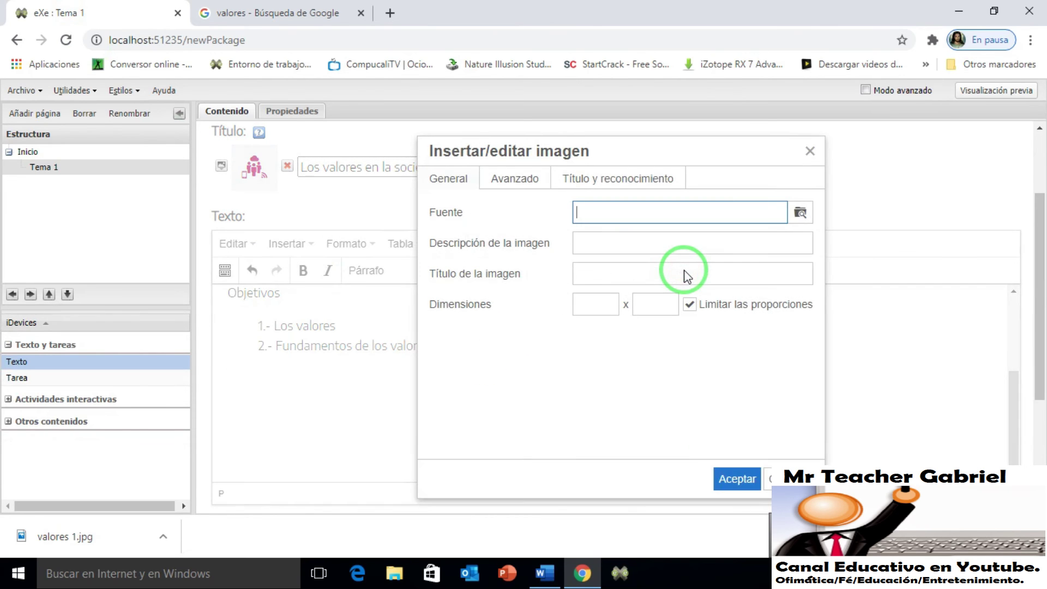
{"action": "left_click", "coordinate": [797, 213]}
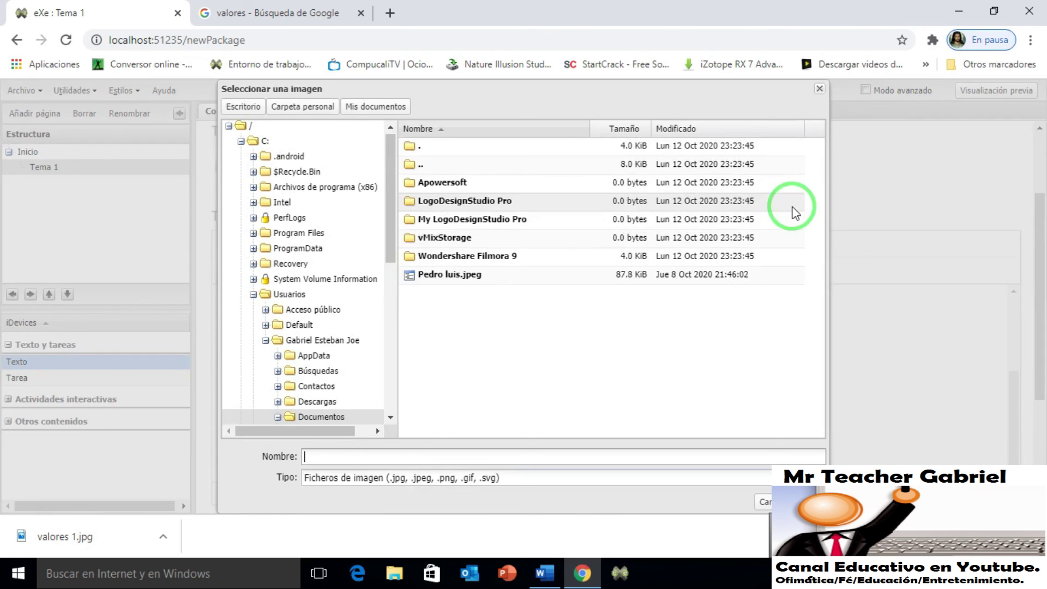
{"action": "left_click_drag", "start_coordinate": [388, 257], "coordinate": [392, 332]}
{"action": "left_click", "coordinate": [314, 362]}
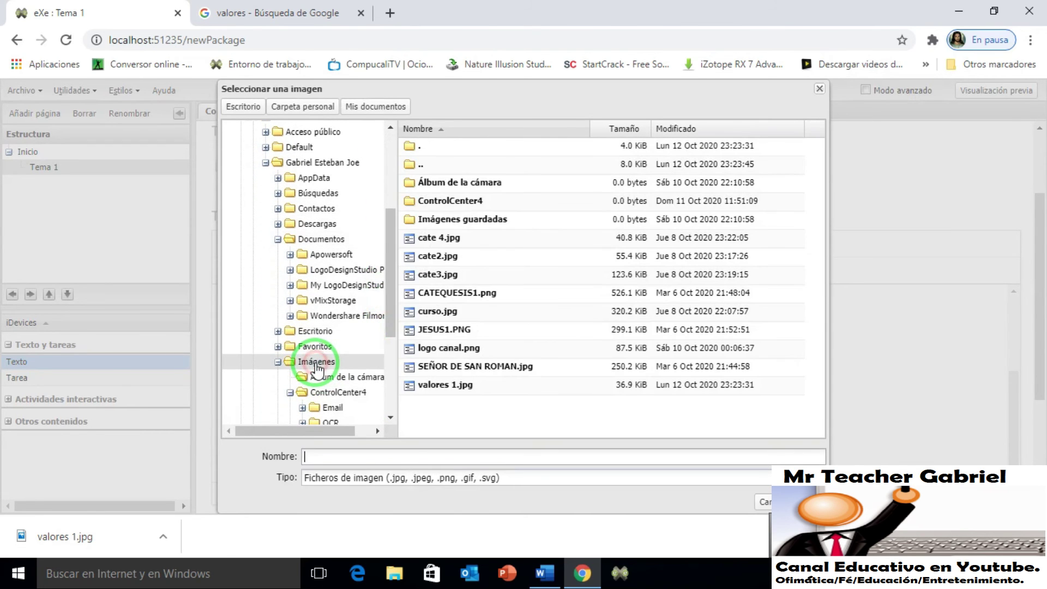
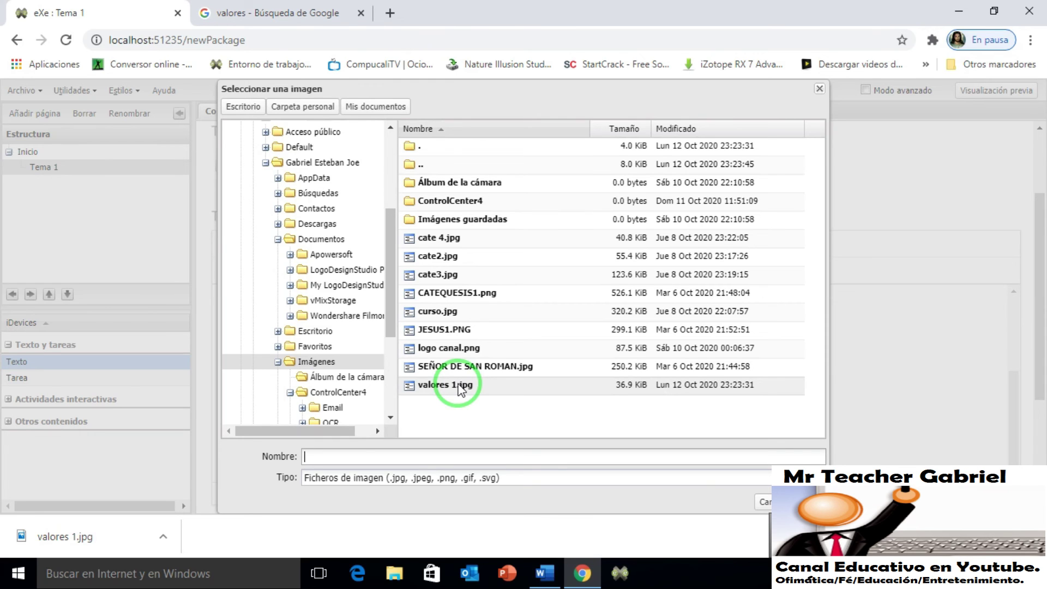
{"action": "left_click", "coordinate": [459, 386]}
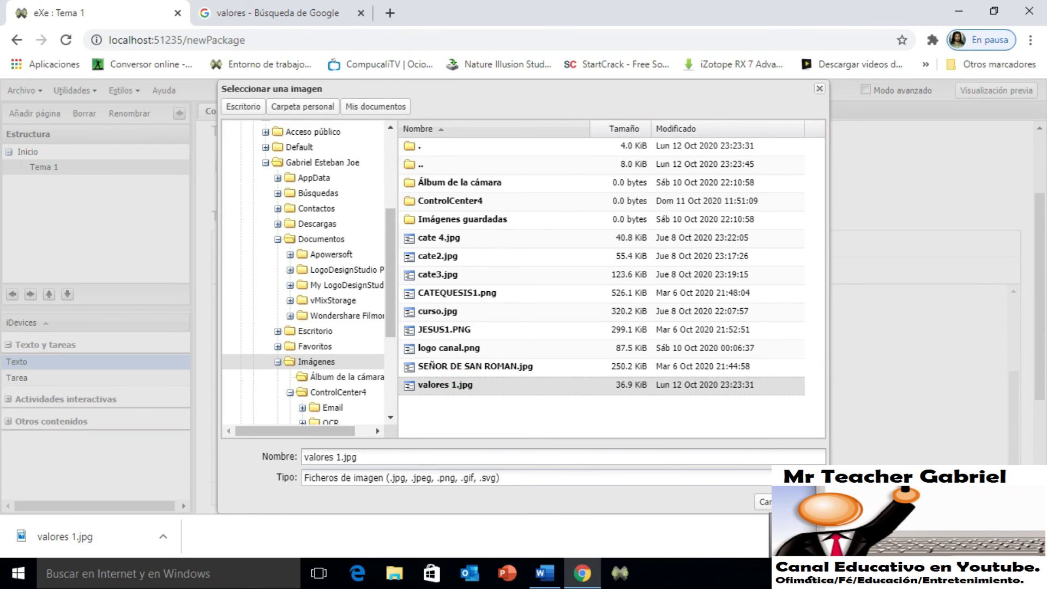
{"action": "key", "text": "Return"}
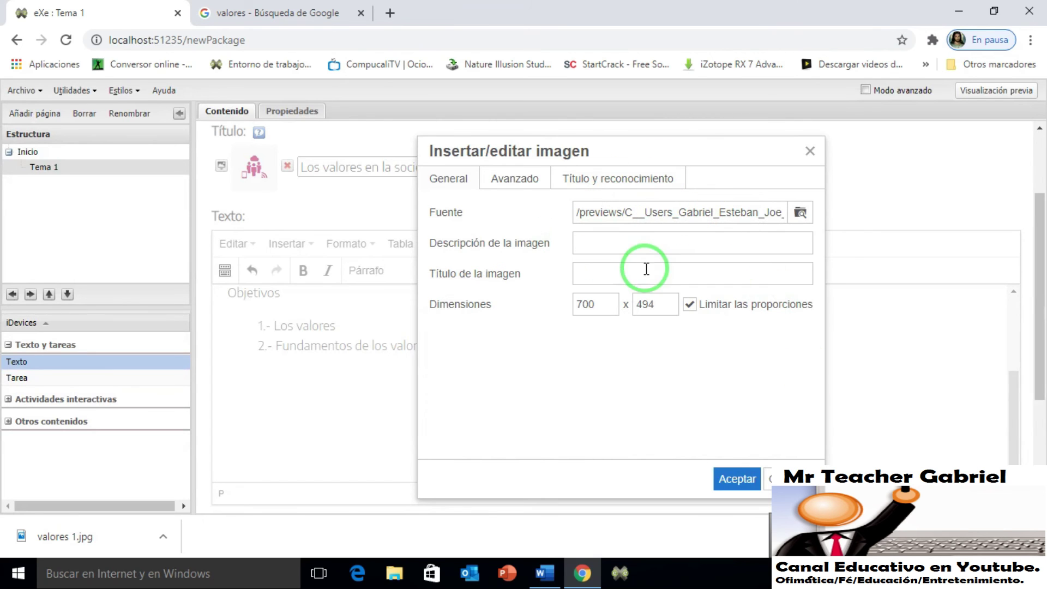
Enter the image description "foto 1 de valores" and the title "valores inicilas", and set the width to 400.
{"action": "left_click", "coordinate": [602, 250]}
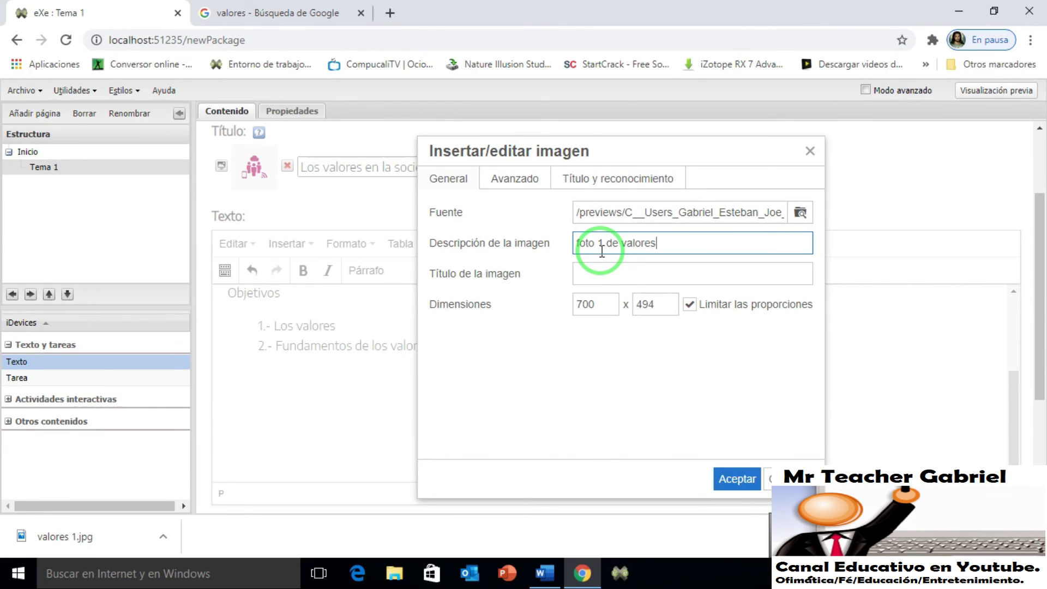
{"action": "left_click", "coordinate": [600, 275]}
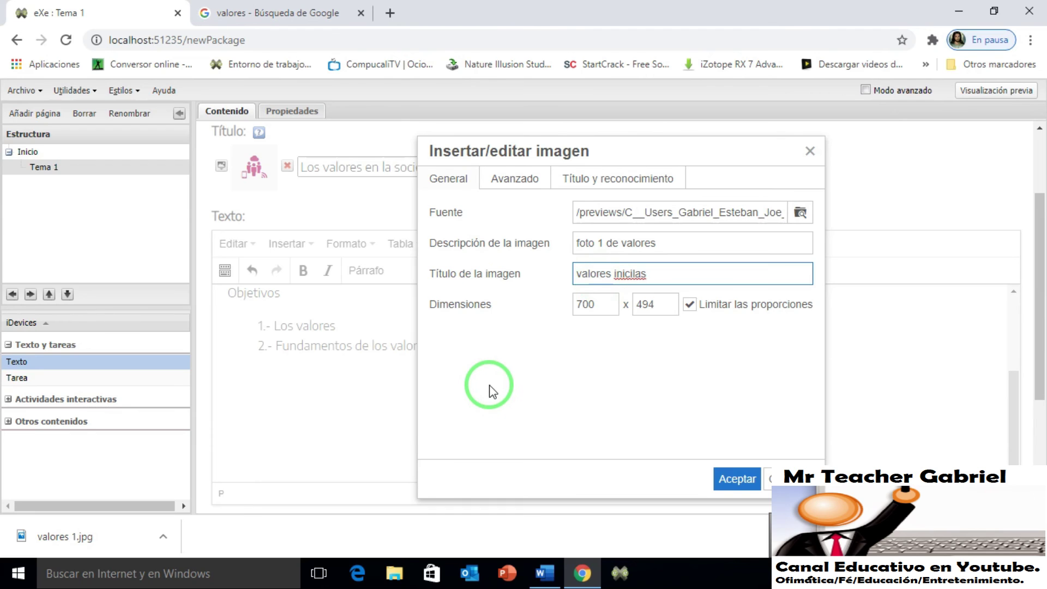
{"action": "double_click", "coordinate": [608, 304]}
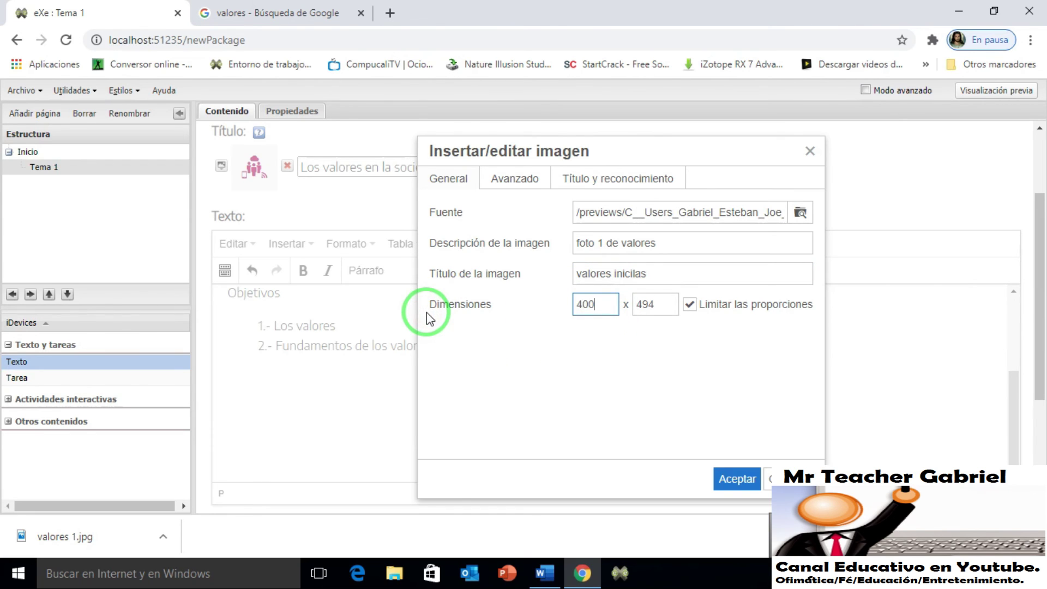
{"action": "left_click_drag", "start_coordinate": [660, 306], "coordinate": [564, 297]}
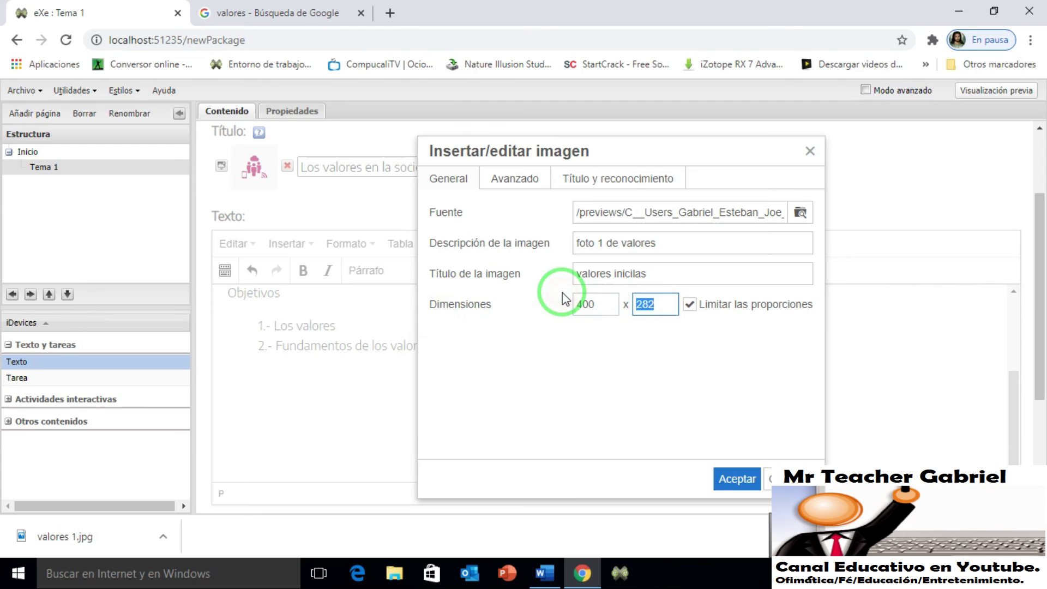
Try an image height of 250 with proportions limited, and set the width back to 400.
{"action": "left_click", "coordinate": [604, 304]}
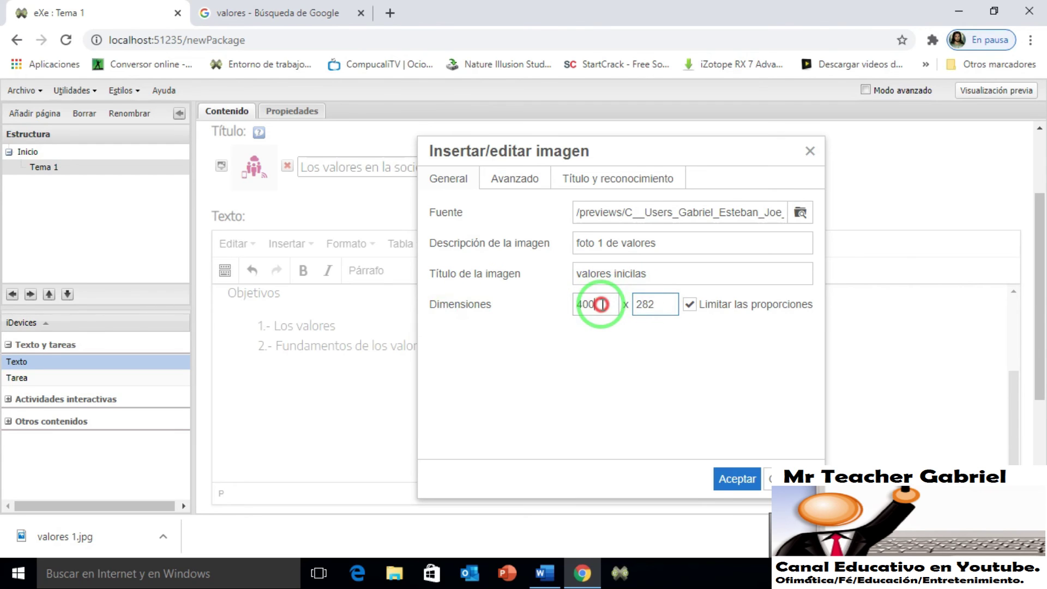
{"action": "left_click_drag", "start_coordinate": [662, 305], "coordinate": [591, 301]}
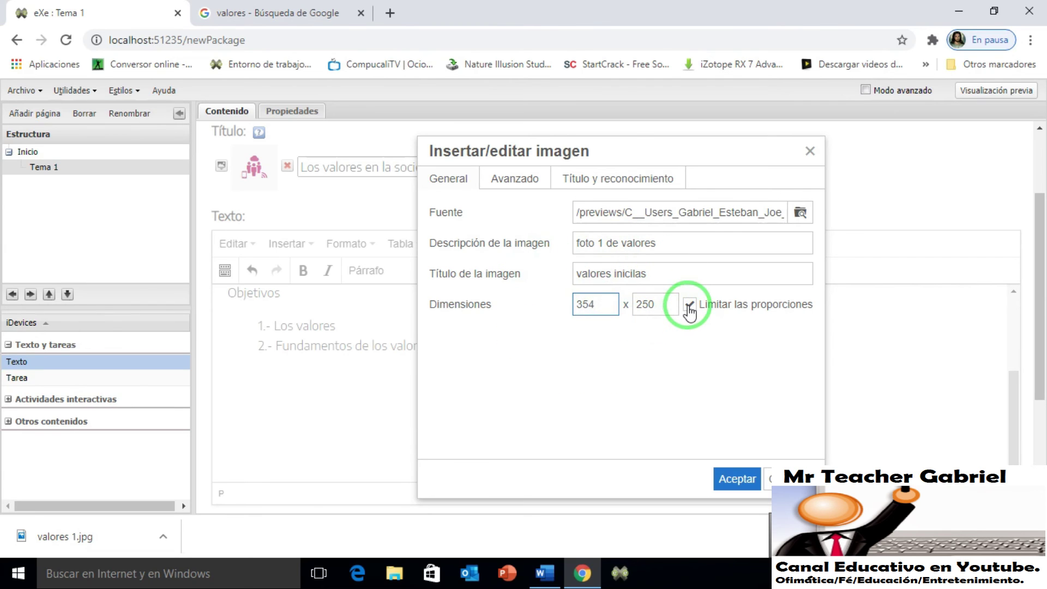
{"action": "left_click_drag", "start_coordinate": [616, 303], "coordinate": [514, 299]}
{"action": "type", "text": "400"}
{"action": "left_click", "coordinate": [653, 303]}
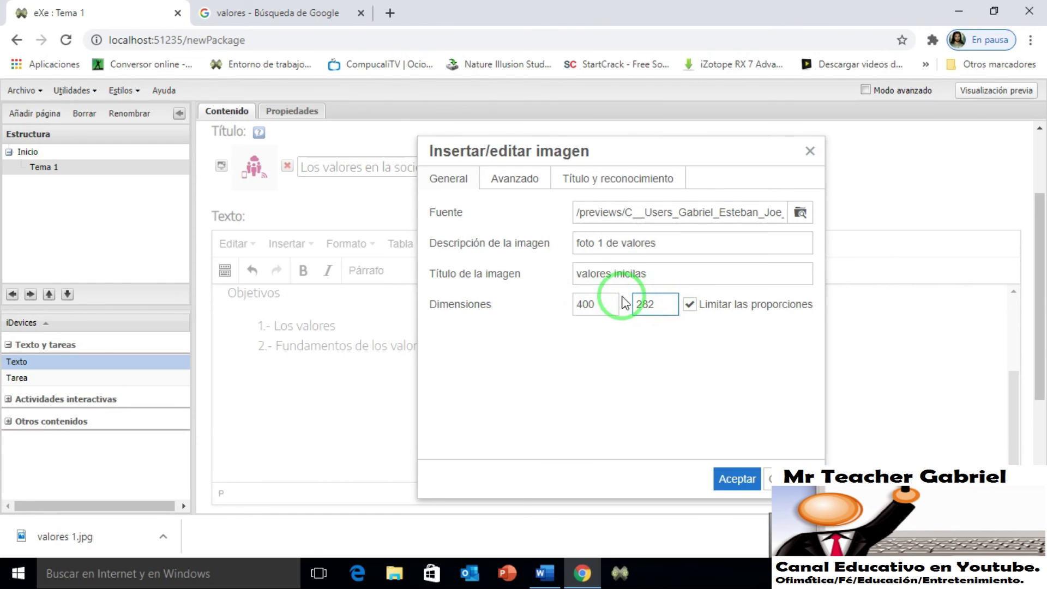
Set the image height to 300 without limiting proportions, and set its alignment to Arriba.
{"action": "left_click", "coordinate": [690, 304]}
{"action": "left_click_drag", "start_coordinate": [665, 306], "coordinate": [609, 299]}
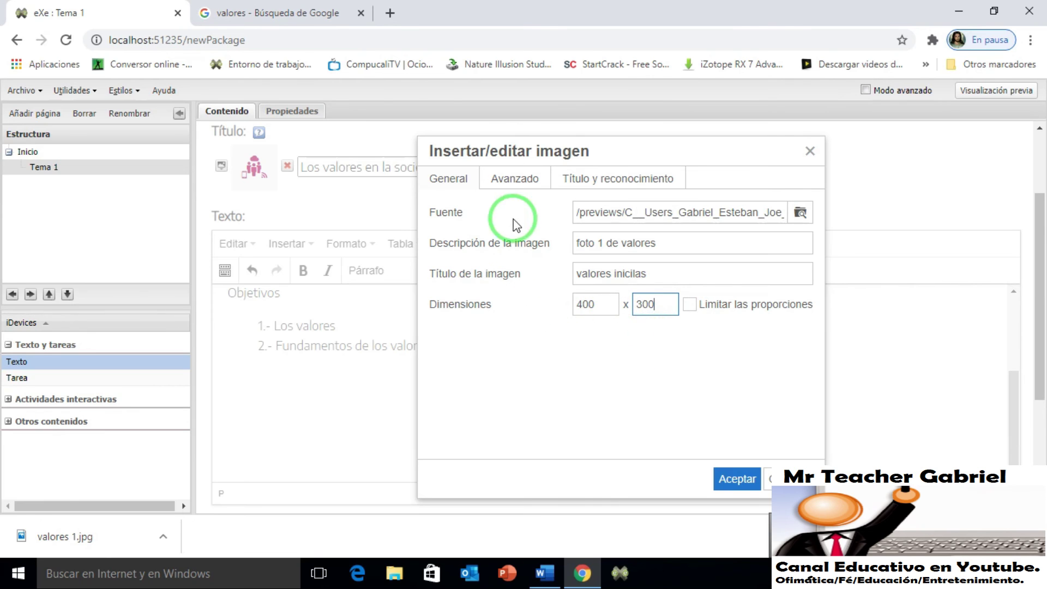
{"action": "left_click", "coordinate": [530, 188]}
{"action": "left_click", "coordinate": [533, 212]}
{"action": "left_click", "coordinate": [543, 243]}
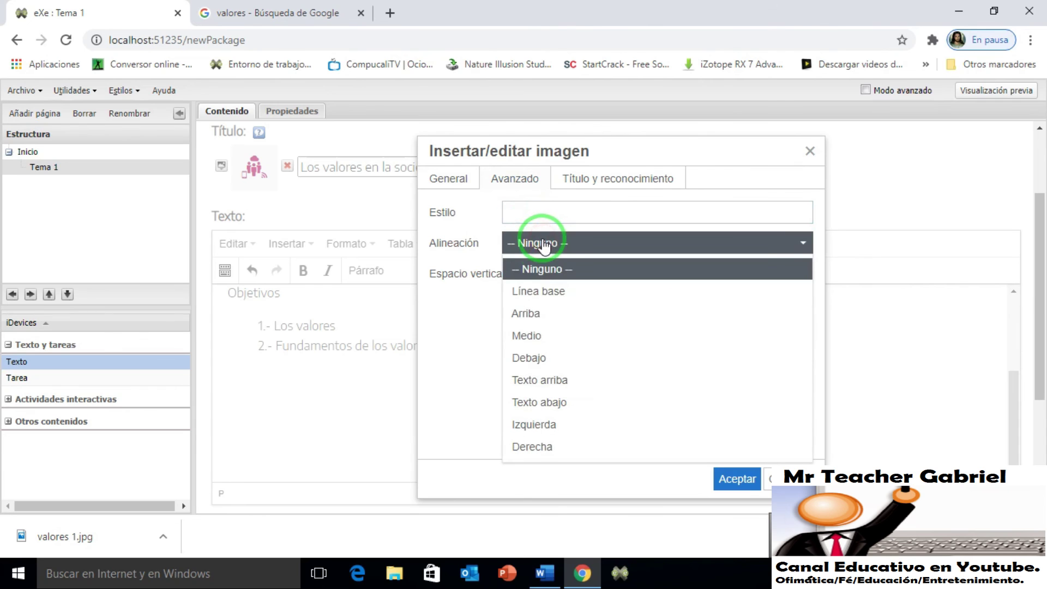
{"action": "left_click", "coordinate": [547, 314]}
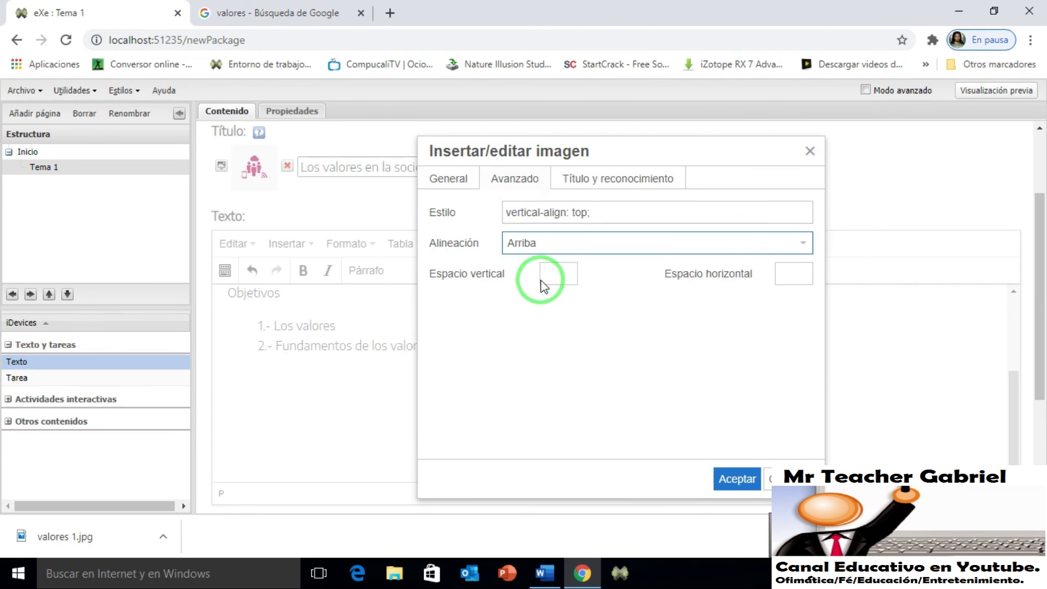
{"action": "left_click", "coordinate": [563, 273]}
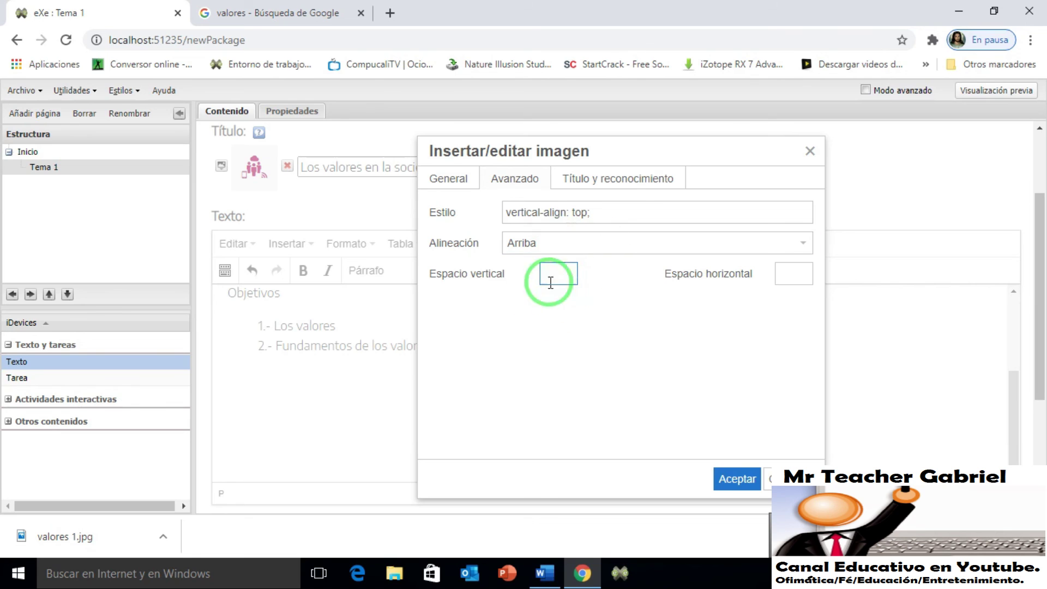
Enter "imagen original" as the image's heading in the title and acknowledgement settings.
{"action": "left_click", "coordinate": [581, 179]}
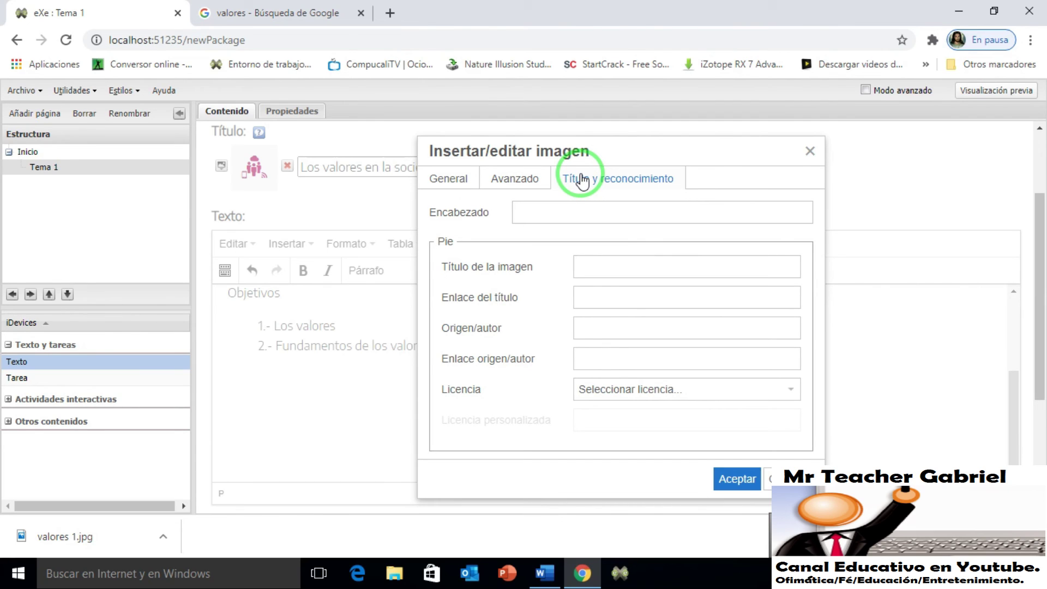
{"action": "left_click", "coordinate": [559, 206]}
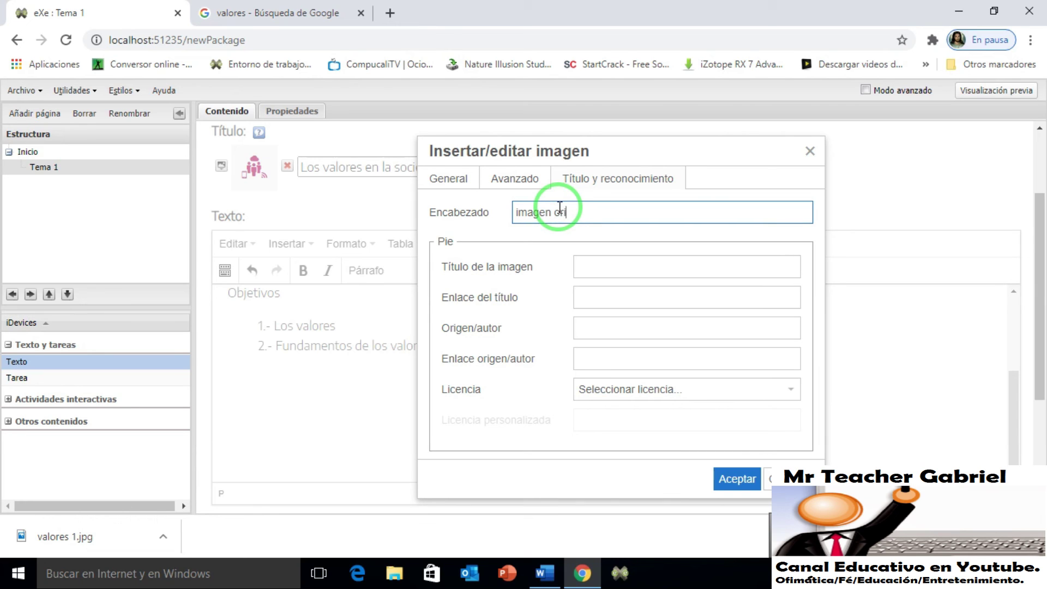
{"action": "left_click", "coordinate": [611, 266]}
{"action": "left_click", "coordinate": [603, 298]}
{"action": "left_click", "coordinate": [599, 325]}
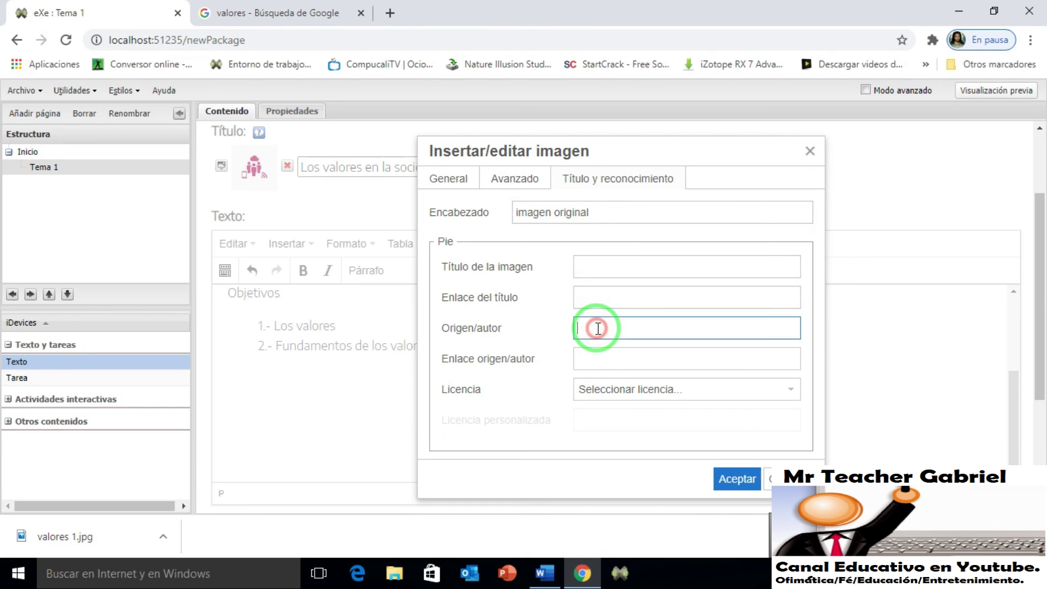
{"action": "left_click", "coordinate": [595, 360]}
{"action": "left_click", "coordinate": [596, 397]}
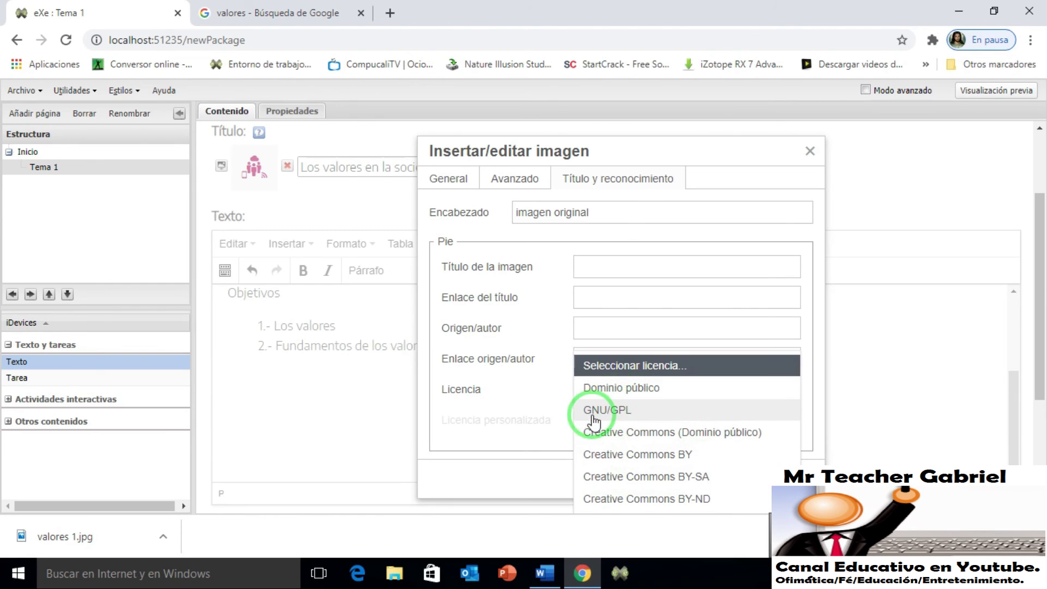
{"action": "left_click", "coordinate": [673, 331]}
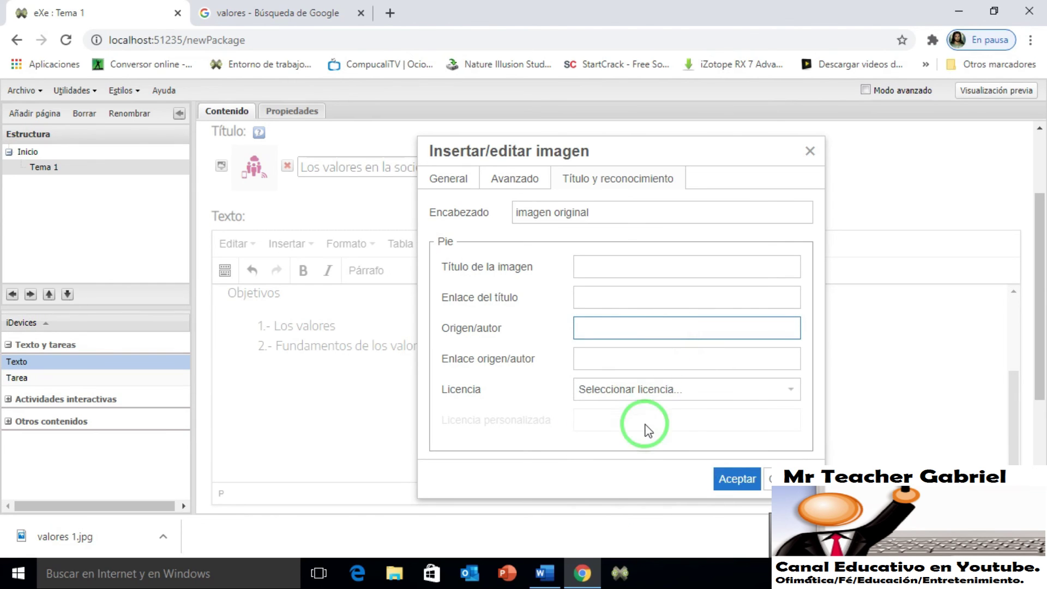
{"action": "left_click", "coordinate": [627, 391]}
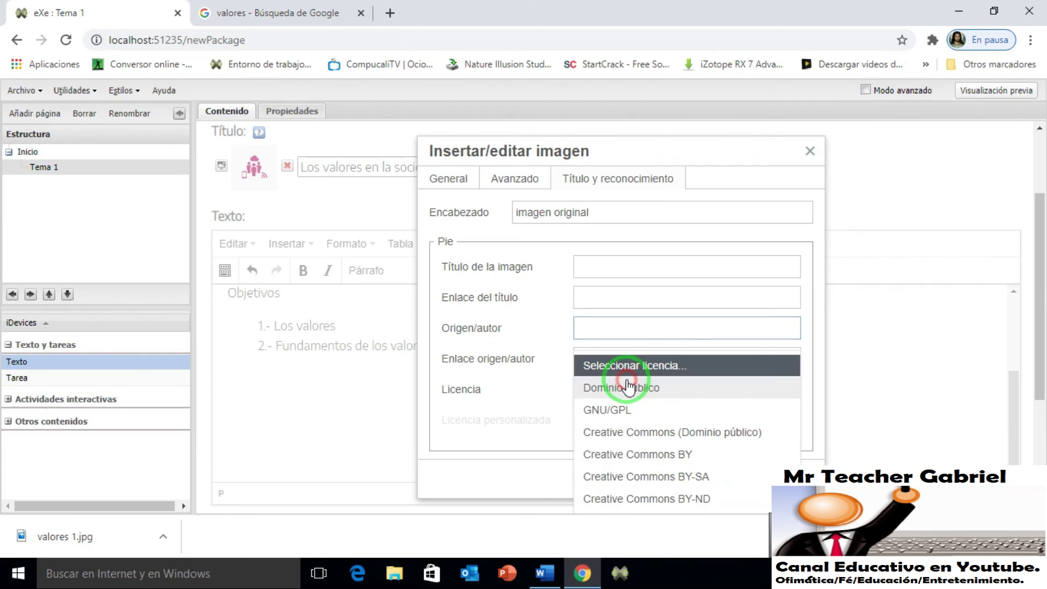
{"action": "left_click", "coordinate": [627, 334]}
{"action": "left_click", "coordinate": [603, 423]}
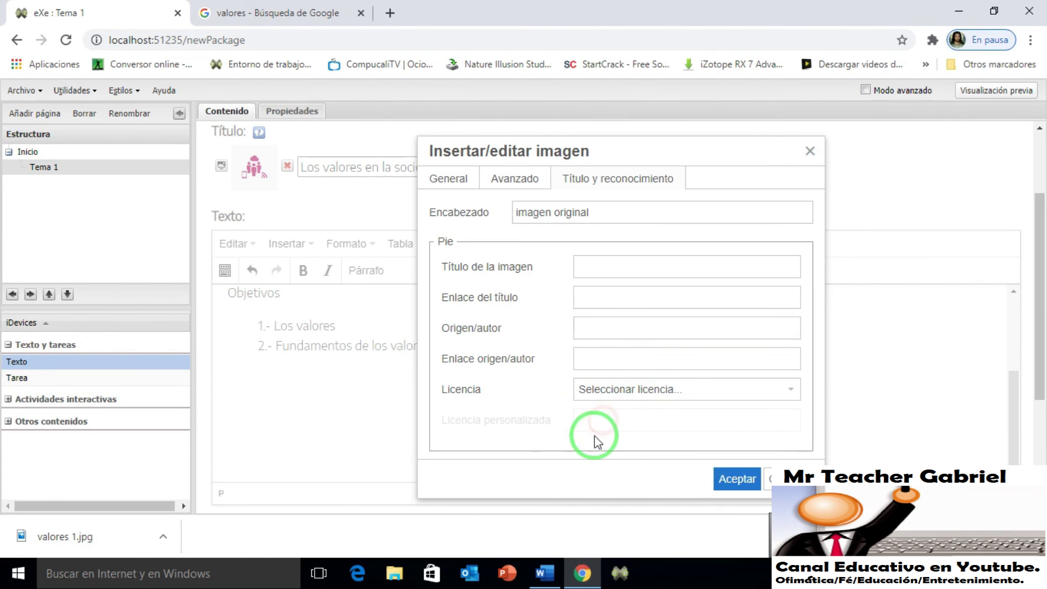
Try the image licences GNU/GPL, Creative Commons (Dominio público), BY, BY-SA and BY-ND in turn.
{"action": "left_click", "coordinate": [649, 390]}
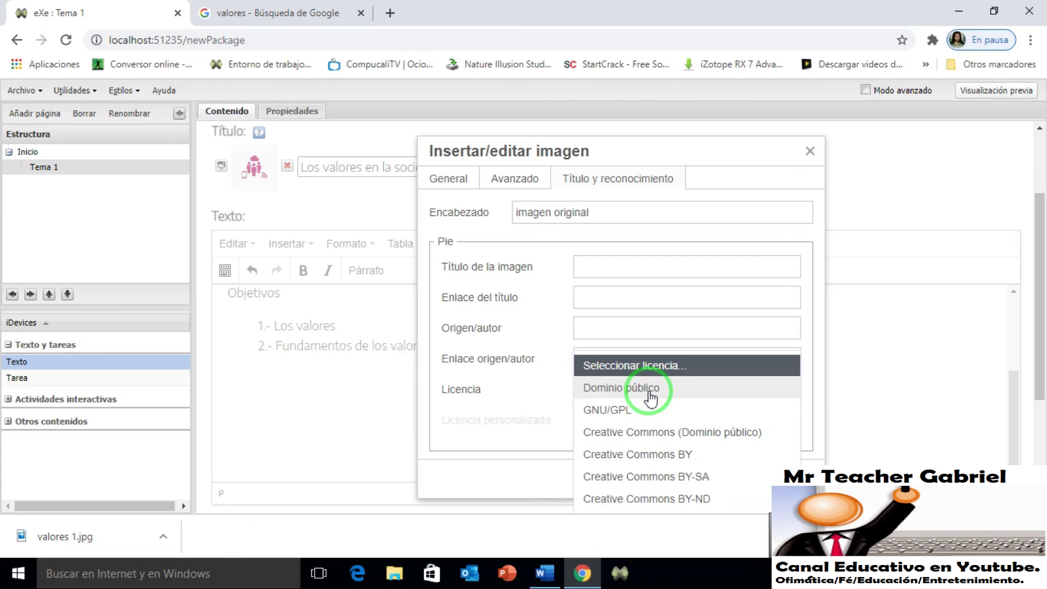
{"action": "left_click", "coordinate": [634, 411]}
{"action": "left_click", "coordinate": [637, 393]}
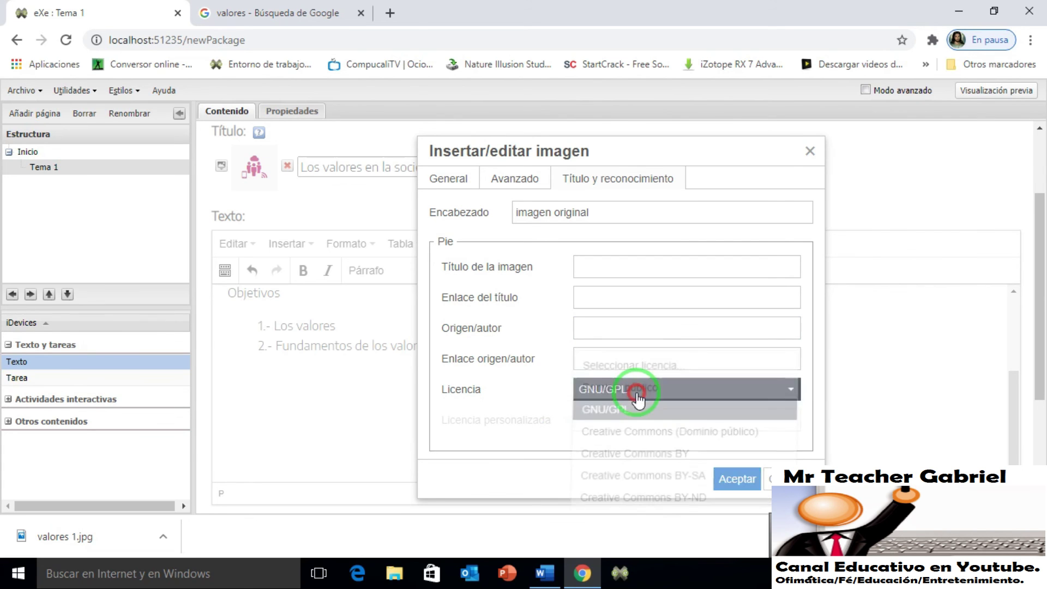
{"action": "left_click", "coordinate": [631, 432]}
{"action": "left_click", "coordinate": [630, 398]}
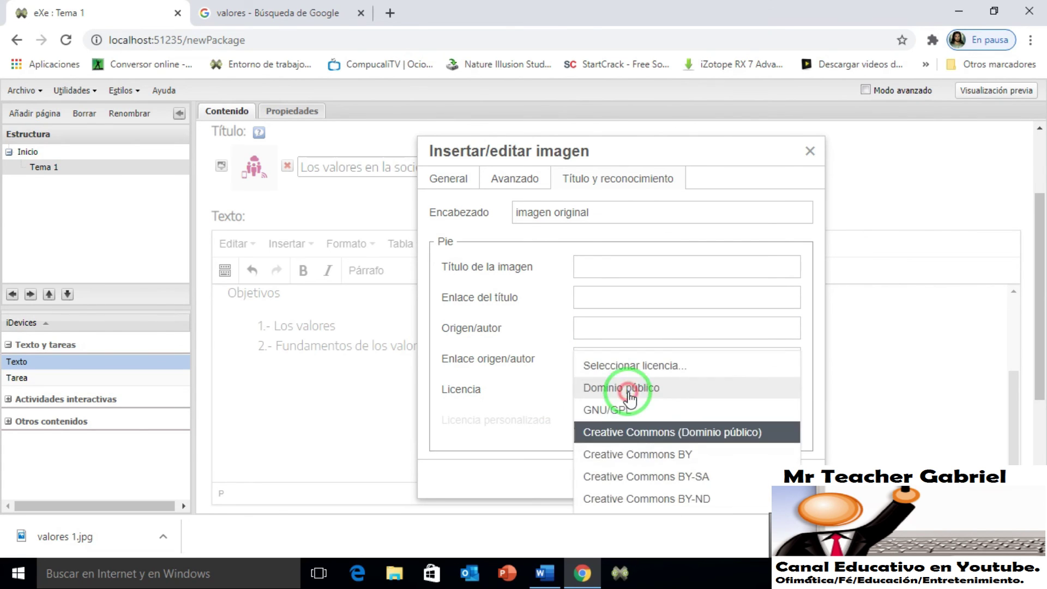
{"action": "left_click", "coordinate": [628, 454]}
{"action": "left_click", "coordinate": [632, 398]}
{"action": "left_click", "coordinate": [628, 476]}
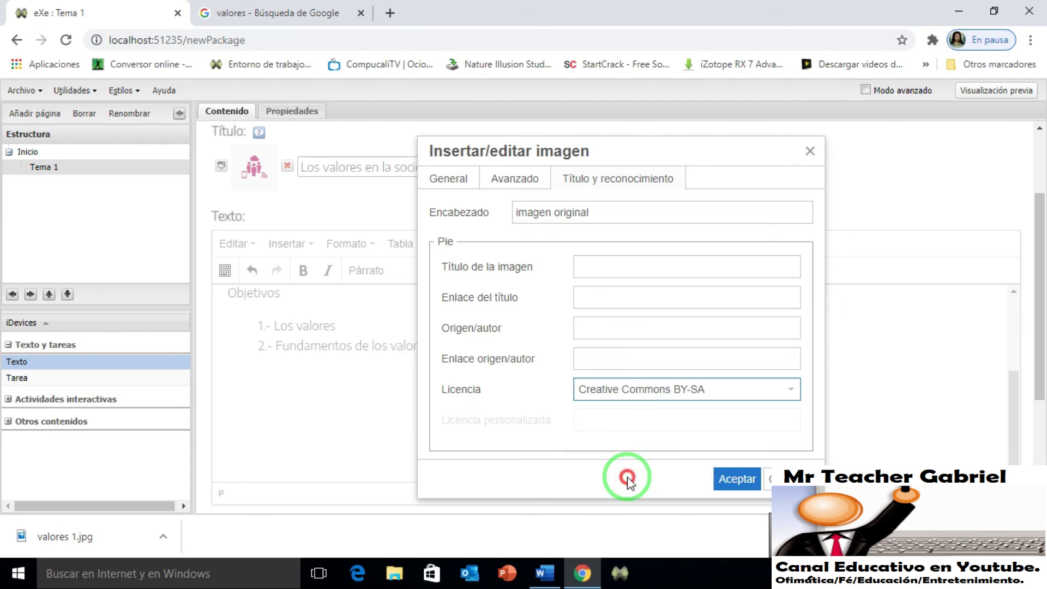
{"action": "left_click", "coordinate": [627, 398]}
{"action": "left_click", "coordinate": [628, 498]}
{"action": "left_click", "coordinate": [628, 431]}
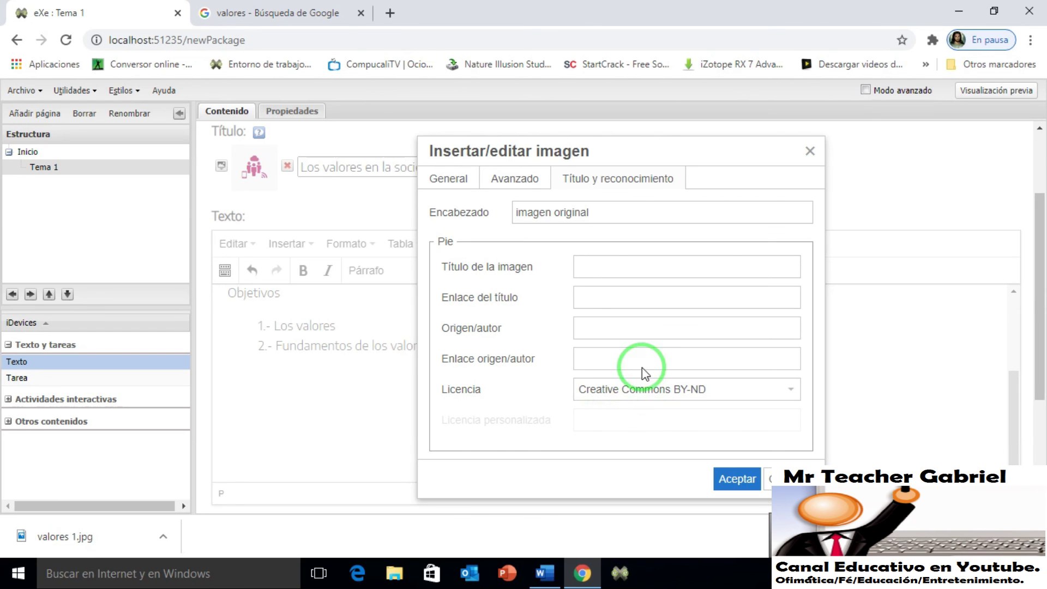
Fill the image footer with title "zcxczxczczx", title link "zczx", origin/author "xczxc" and origin link "sdzdc".
{"action": "left_click", "coordinate": [627, 325]}
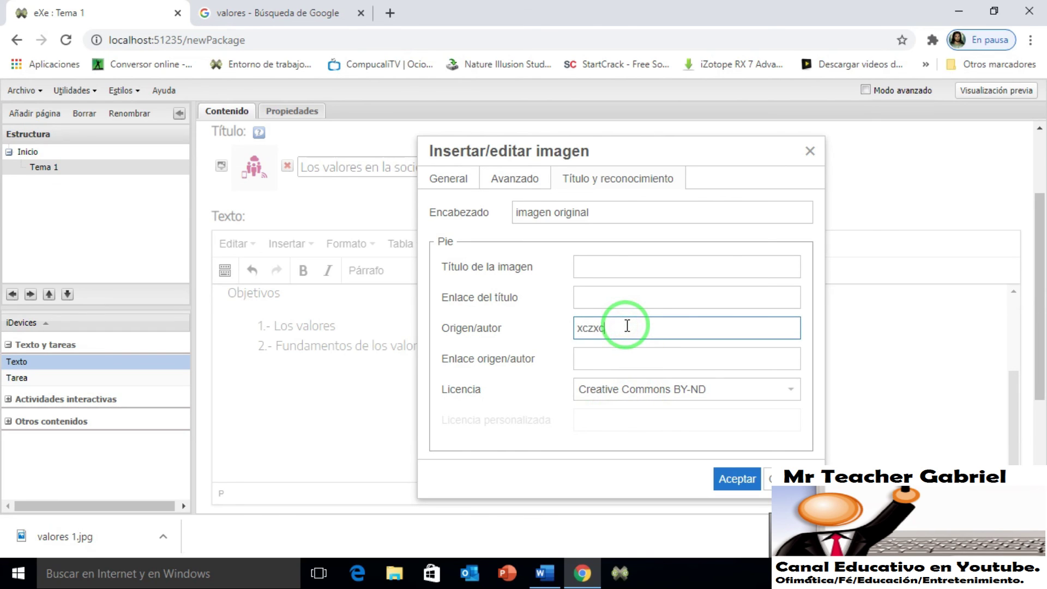
{"action": "left_click", "coordinate": [632, 296]}
{"action": "type", "text": "zczx"}
{"action": "left_click", "coordinate": [618, 255]}
{"action": "type", "text": "zcxczx"}
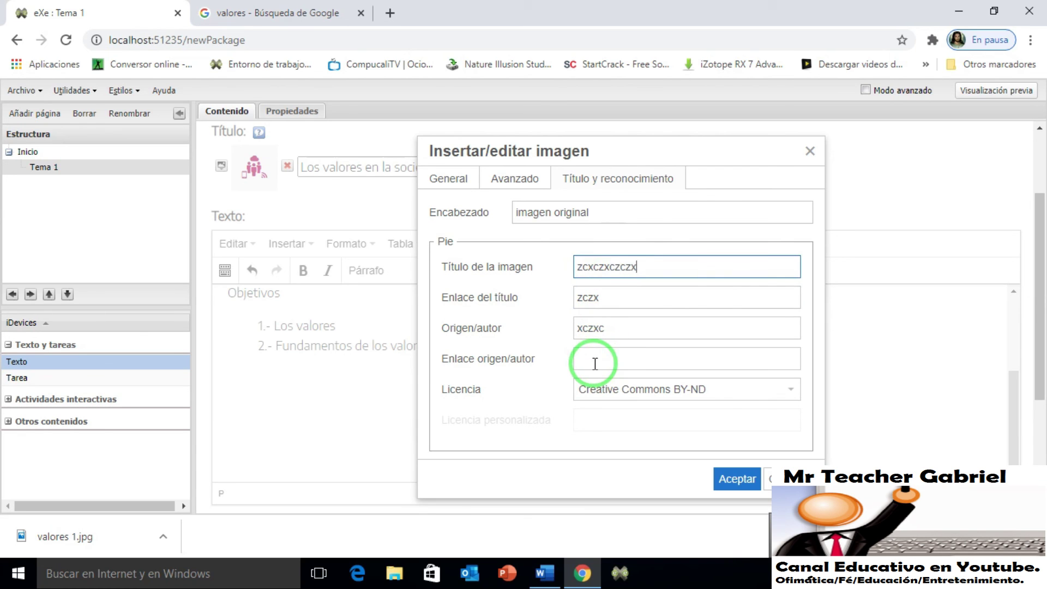
{"action": "left_click", "coordinate": [594, 362]}
{"action": "type", "text": "sdzdc"}
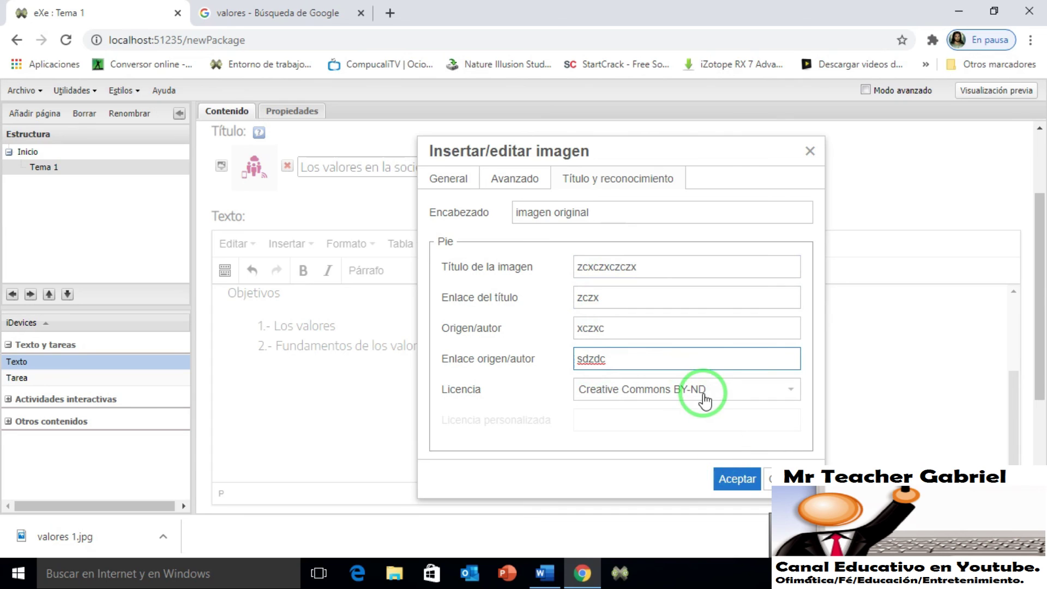
Set the image licence to Dominio público and insert the image into the text.
{"action": "left_click", "coordinate": [663, 394]}
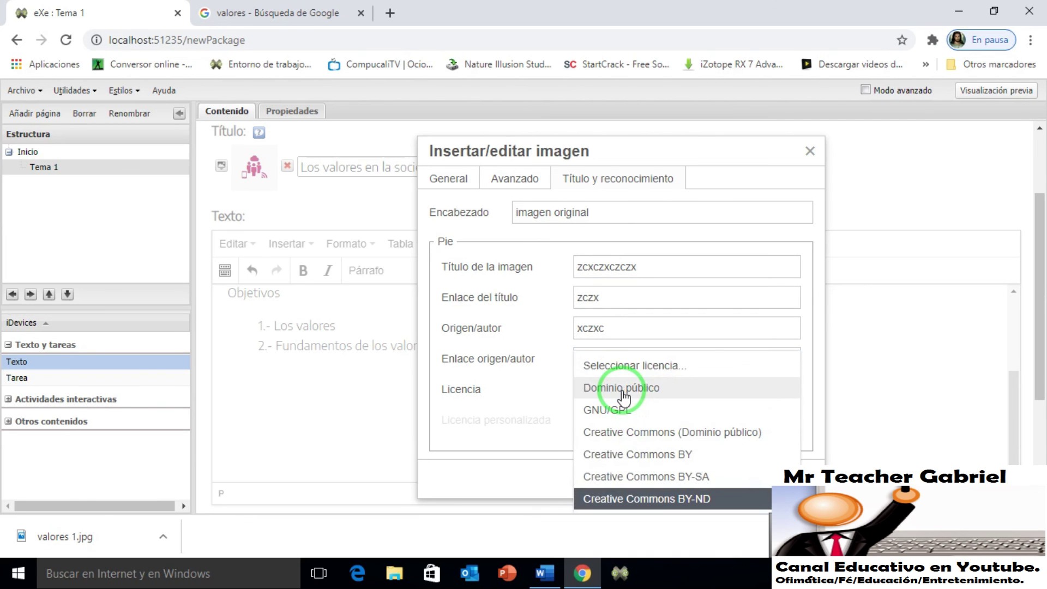
{"action": "left_click", "coordinate": [623, 397]}
{"action": "left_click", "coordinate": [731, 487]}
{"action": "left_click_drag", "start_coordinate": [1015, 420], "coordinate": [1009, 382]}
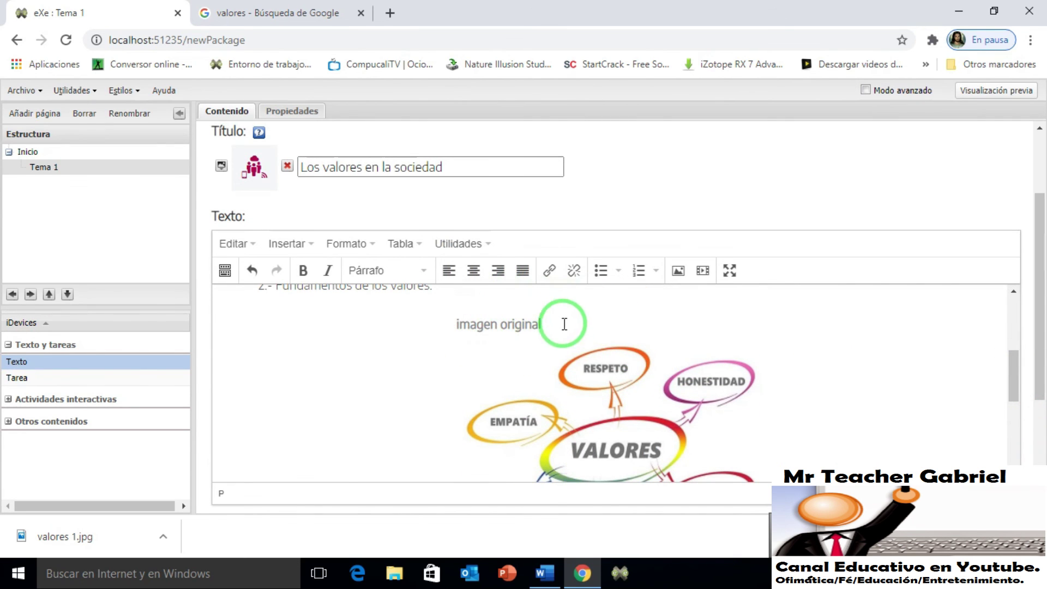
{"action": "left_click_drag", "start_coordinate": [1012, 376], "coordinate": [1012, 416]}
Reopen the inserted image's settings, review its general, advanced and acknowledgement properties, and close them without changes.
{"action": "left_click", "coordinate": [620, 350]}
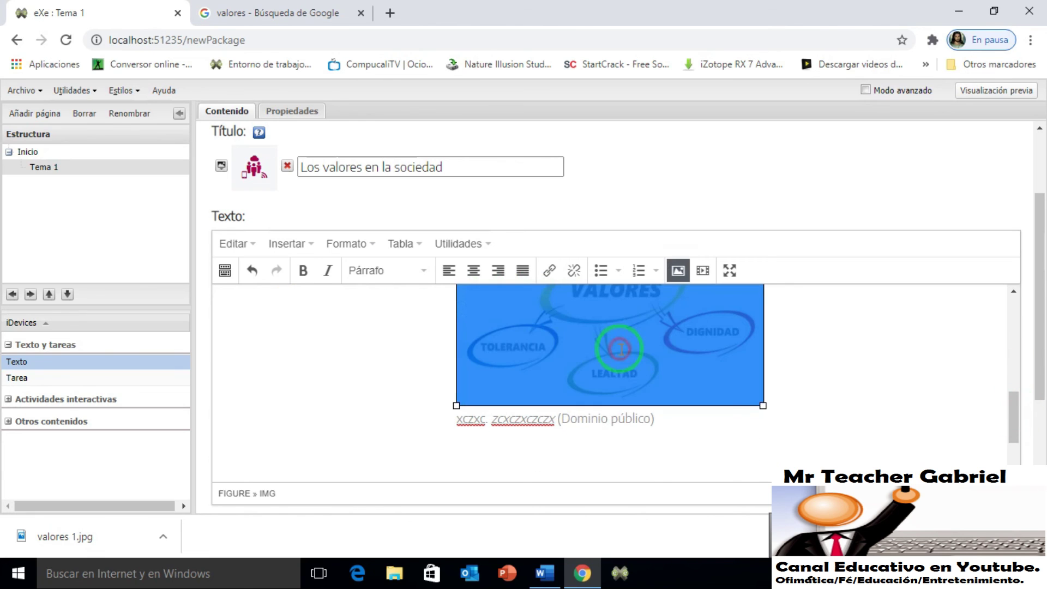
{"action": "left_click", "coordinate": [681, 273]}
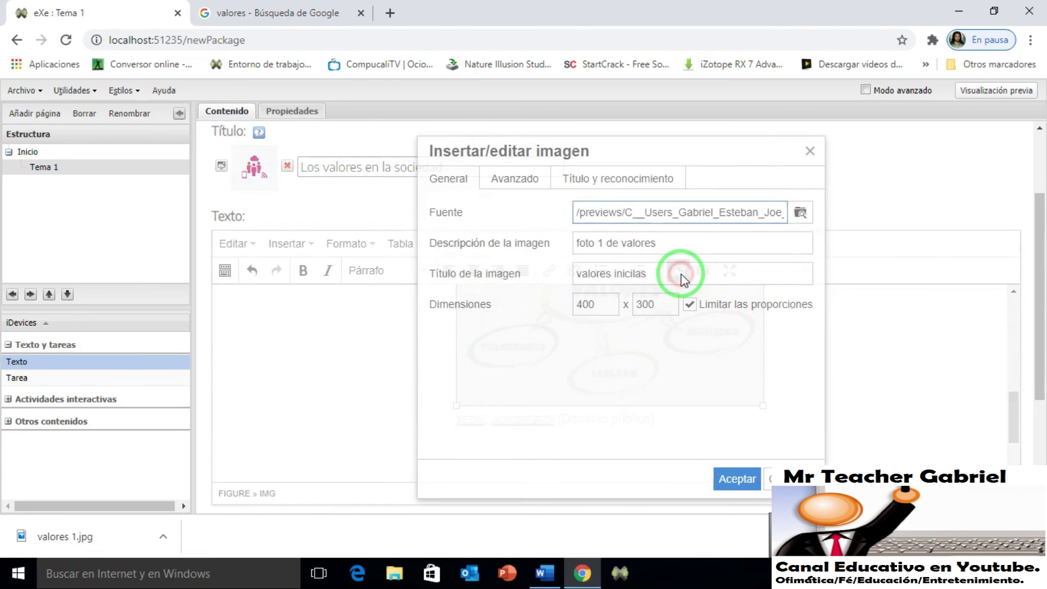
{"action": "left_click", "coordinate": [515, 182]}
{"action": "left_click", "coordinate": [579, 180]}
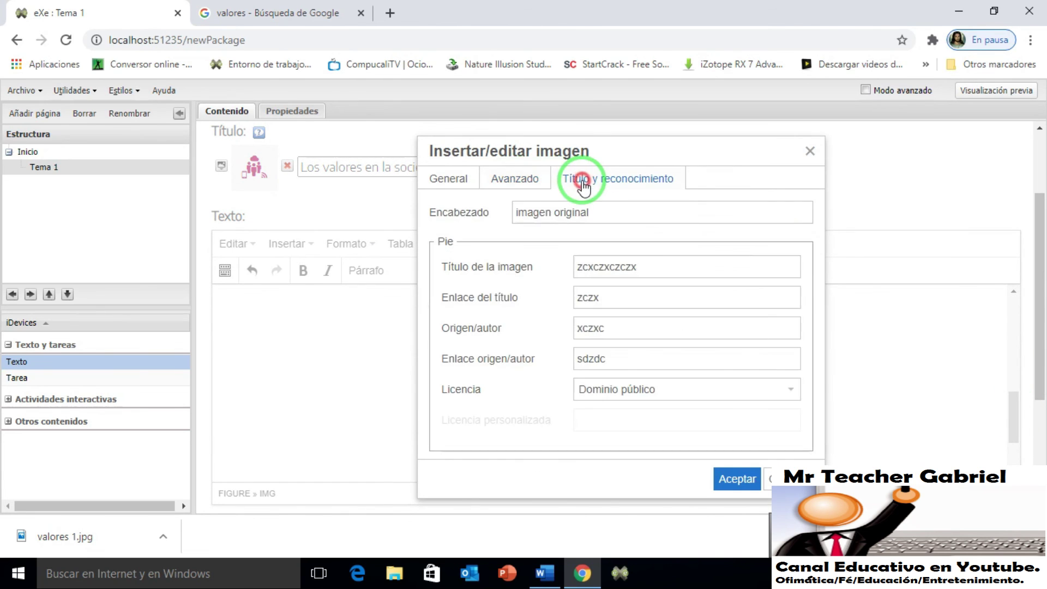
{"action": "left_click", "coordinate": [436, 180]}
{"action": "left_click", "coordinate": [511, 180]}
{"action": "left_click", "coordinate": [588, 184]}
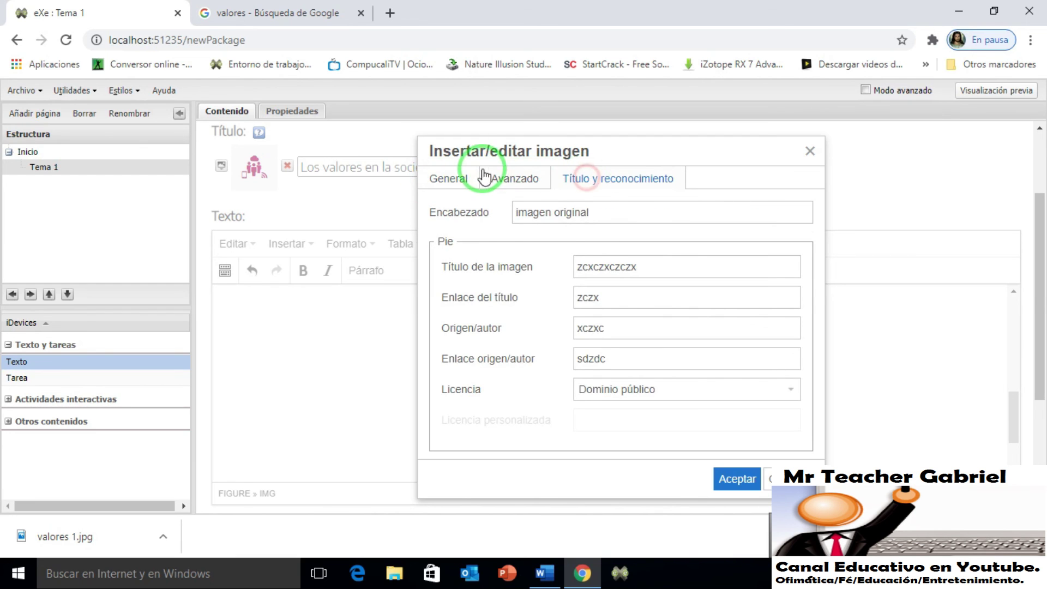
{"action": "left_click", "coordinate": [457, 180]}
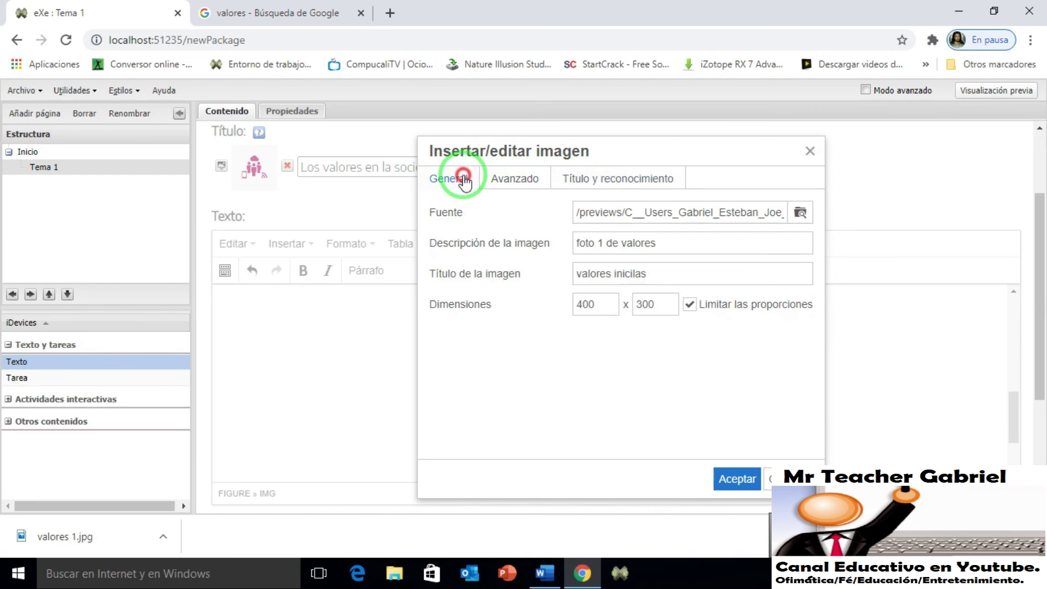
{"action": "left_click", "coordinate": [519, 178]}
{"action": "left_click", "coordinate": [578, 181]}
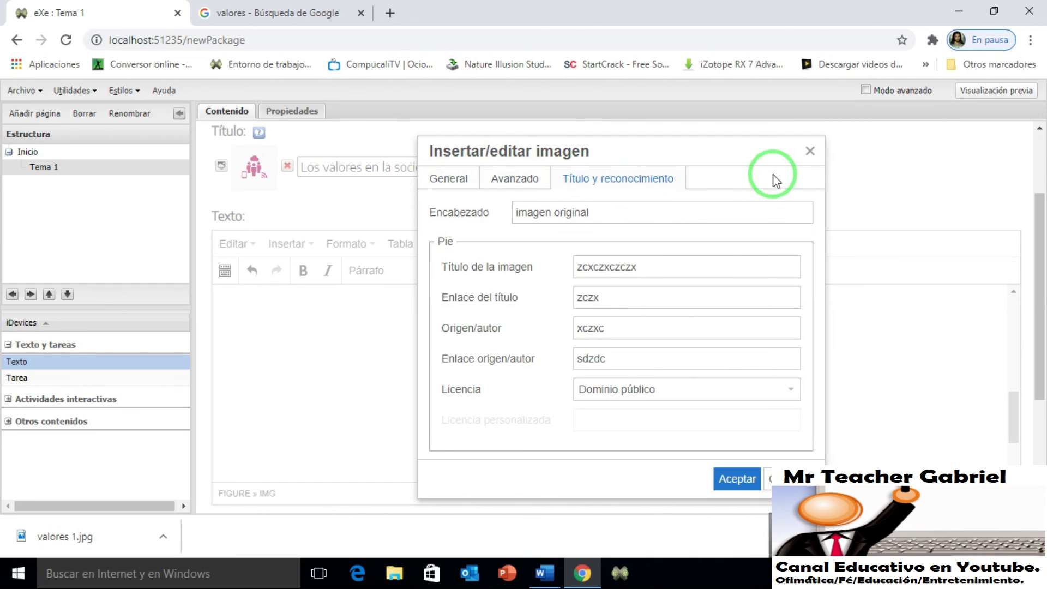
{"action": "left_click", "coordinate": [810, 151]}
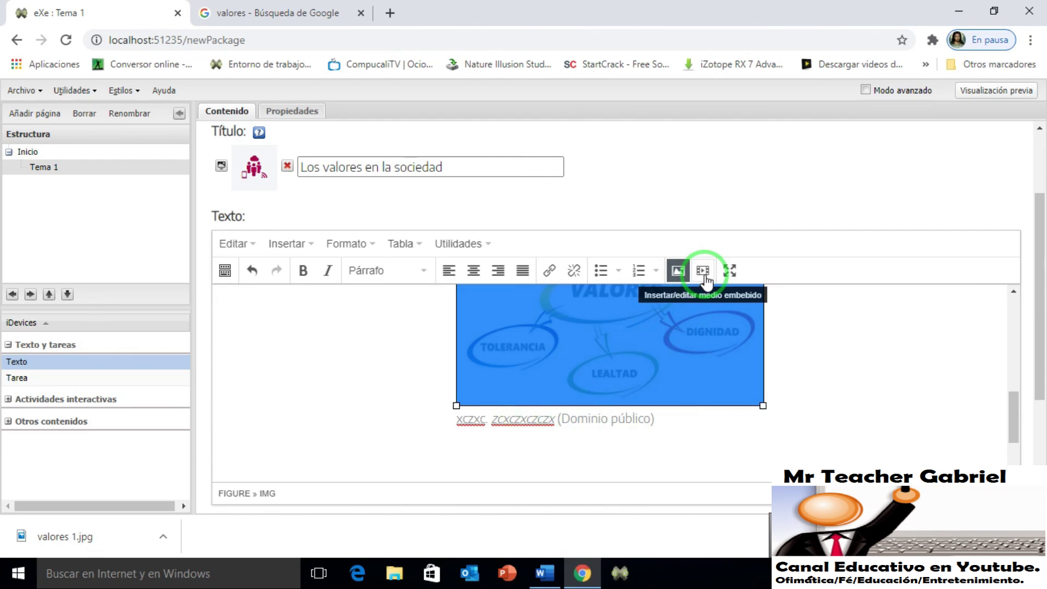
Start inserting embedded media and browse to the Vídeos folder for its source file.
{"action": "left_click", "coordinate": [703, 271]}
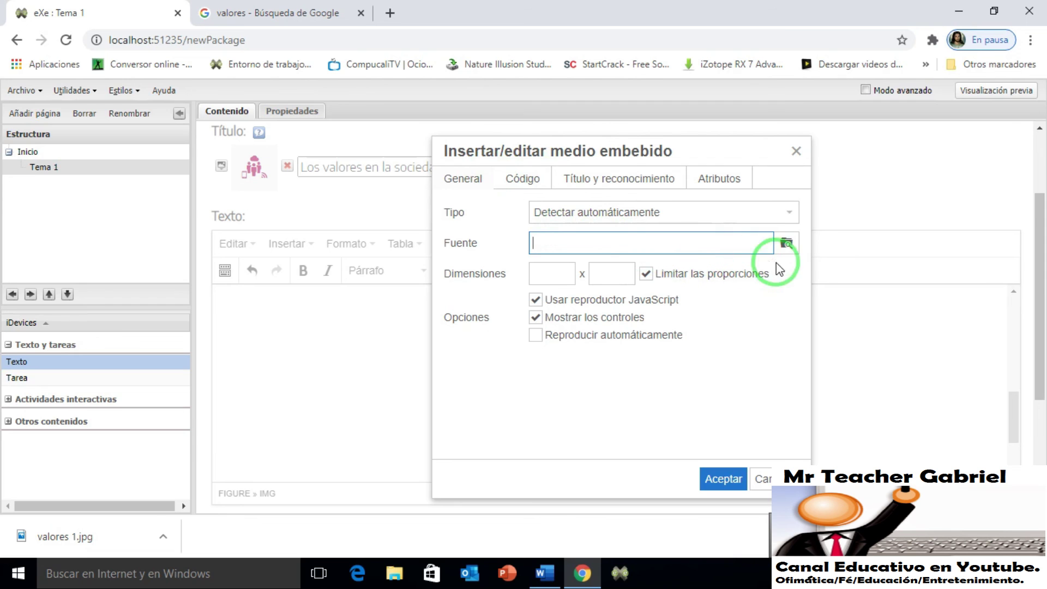
{"action": "left_click", "coordinate": [790, 243]}
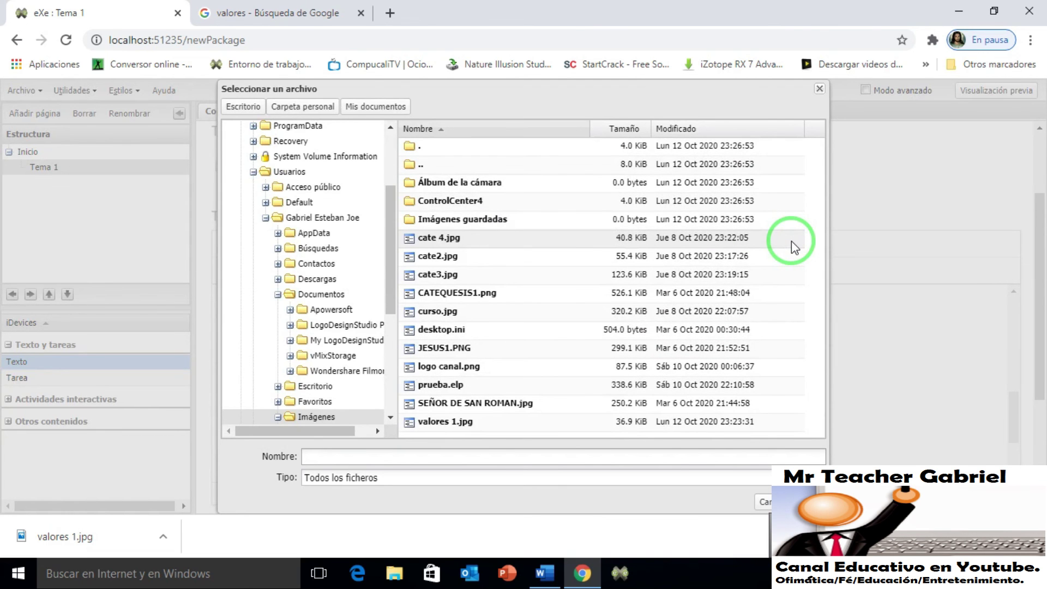
{"action": "left_click", "coordinate": [393, 420]}
{"action": "mouse_move", "coordinate": [393, 420]}
{"action": "left_mouse_down"}
{"action": "mouse_move", "coordinate": [386, 430]}
{"action": "mouse_move", "coordinate": [386, 421]}
{"action": "left_mouse_up"}
{"action": "left_click", "coordinate": [311, 386]}
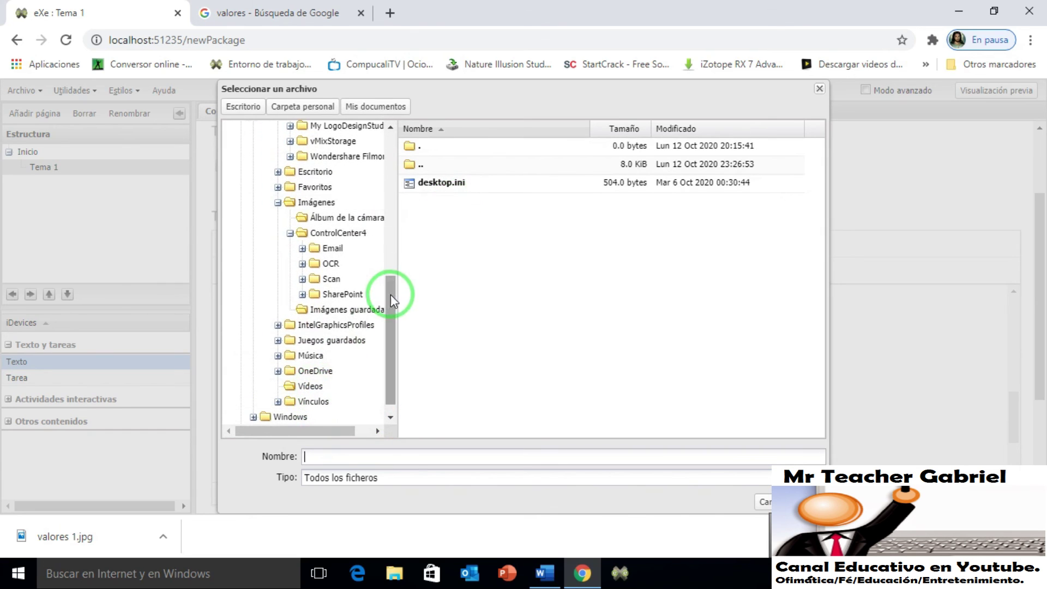
Look through the user folders and the available media file types, and cancel the embedded media insertion without choosing a file.
{"action": "left_click_drag", "start_coordinate": [390, 304], "coordinate": [393, 140]}
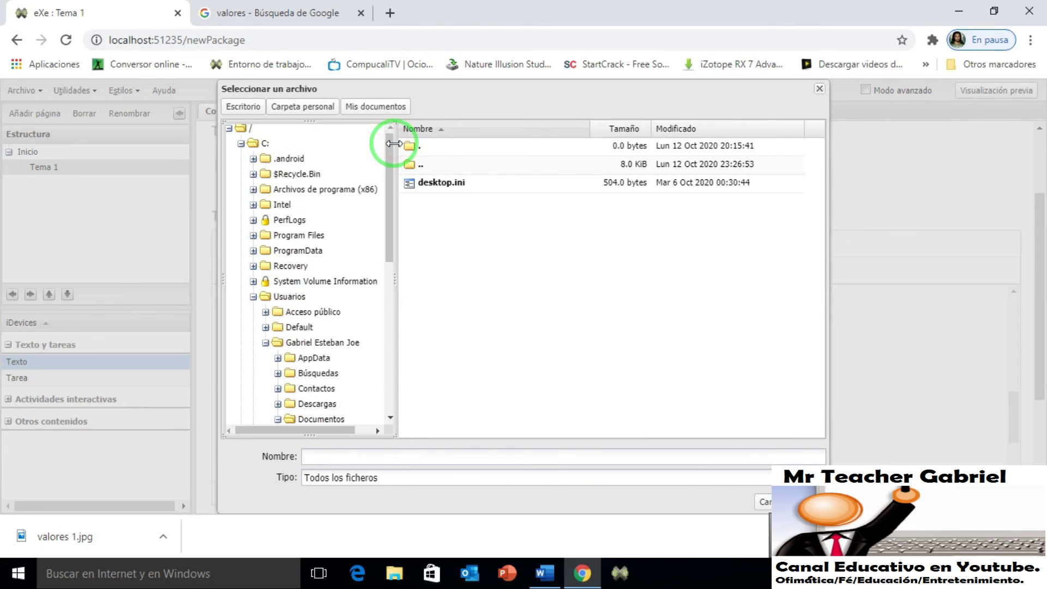
{"action": "left_click", "coordinate": [326, 345]}
{"action": "left_click_drag", "start_coordinate": [389, 226], "coordinate": [387, 303]}
{"action": "left_click", "coordinate": [326, 346]}
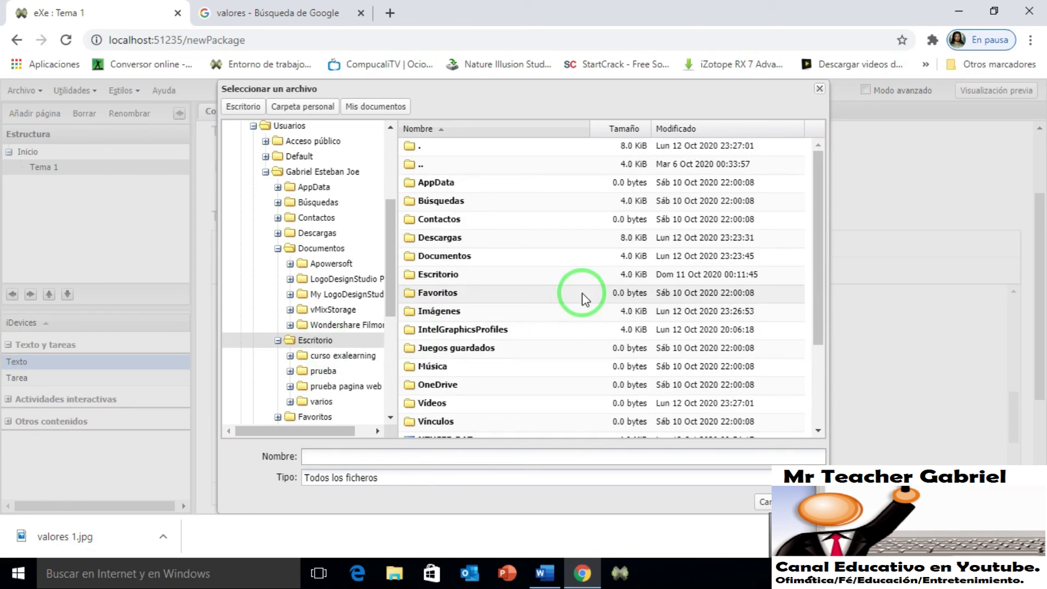
{"action": "left_click_drag", "start_coordinate": [817, 290], "coordinate": [824, 379]}
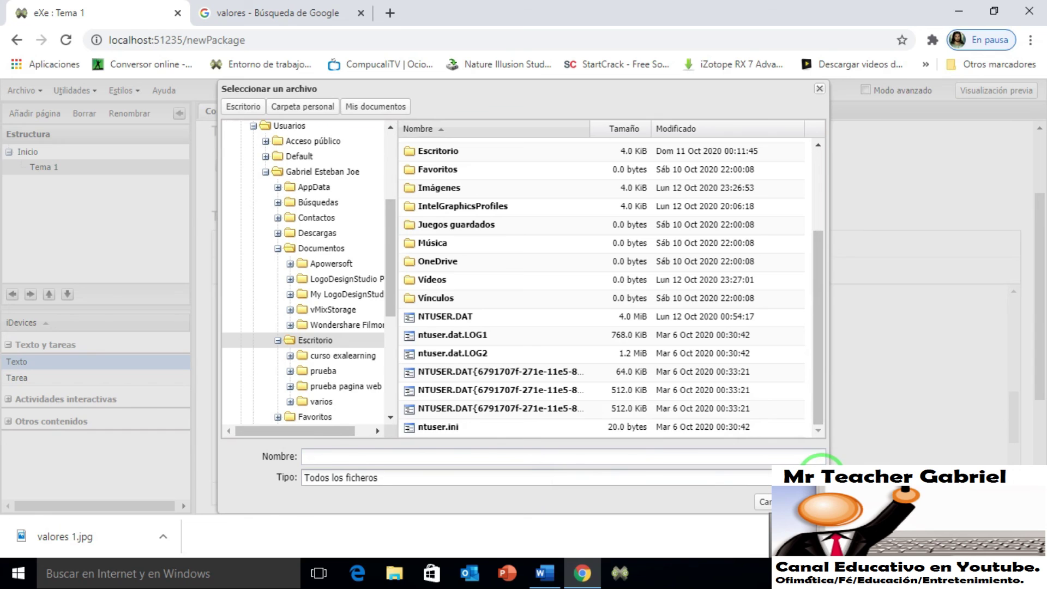
{"action": "left_click", "coordinate": [822, 477]}
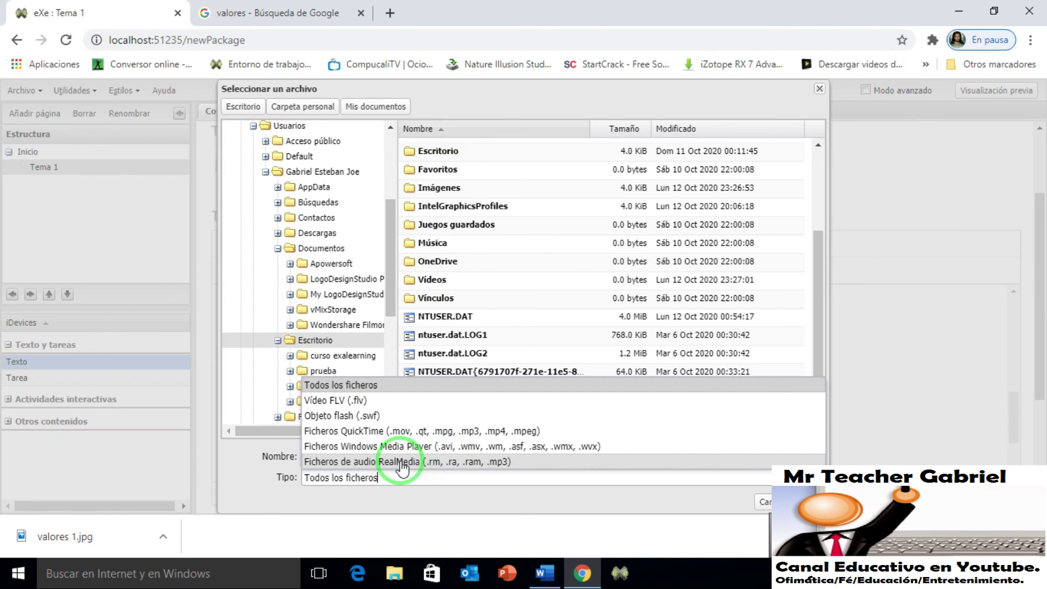
{"action": "left_click", "coordinate": [501, 477]}
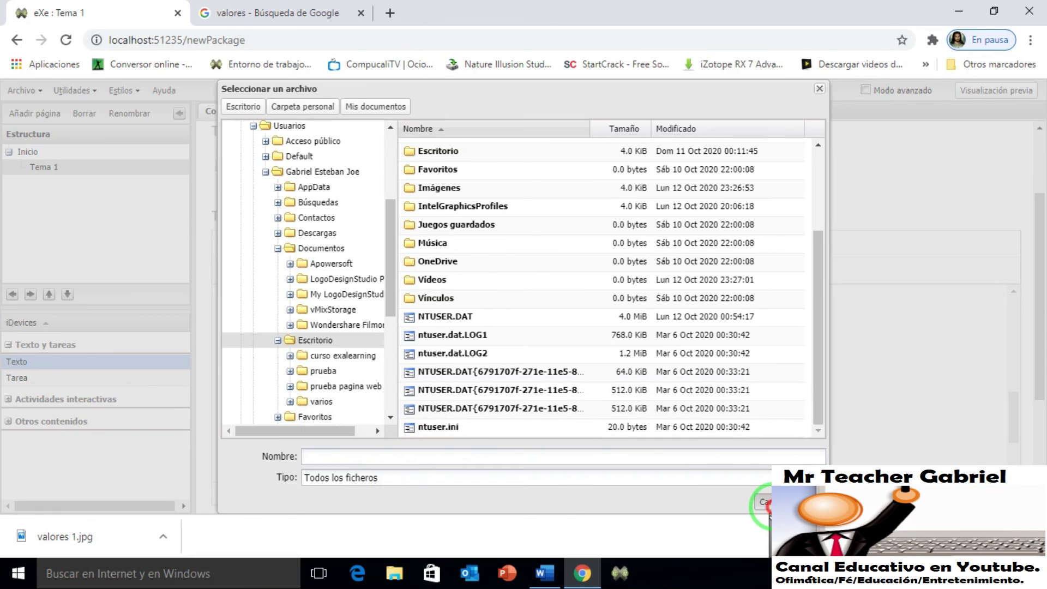
{"action": "left_click", "coordinate": [762, 502]}
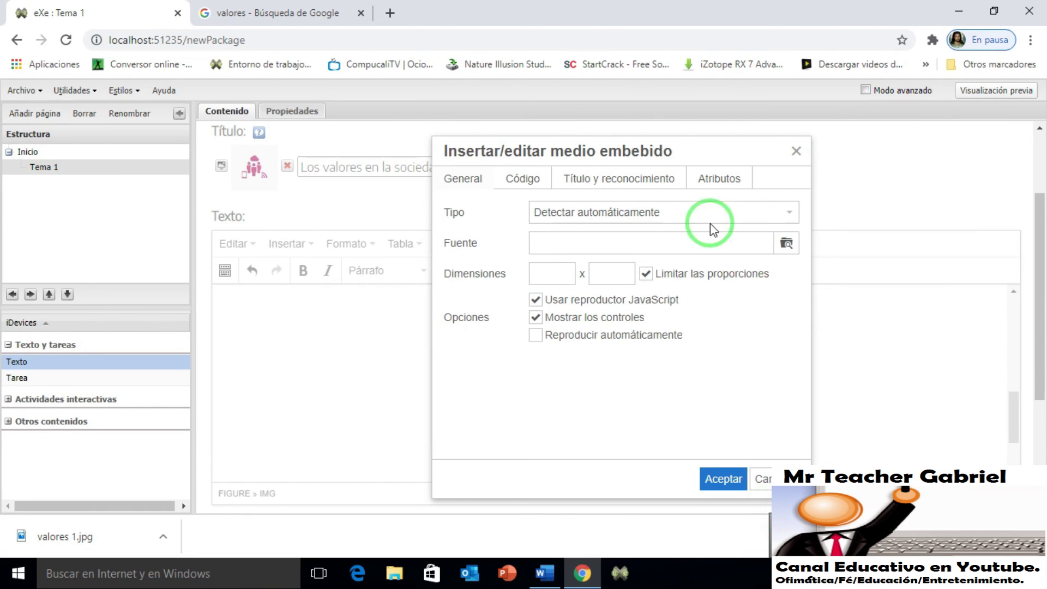
{"action": "left_click", "coordinate": [796, 159]}
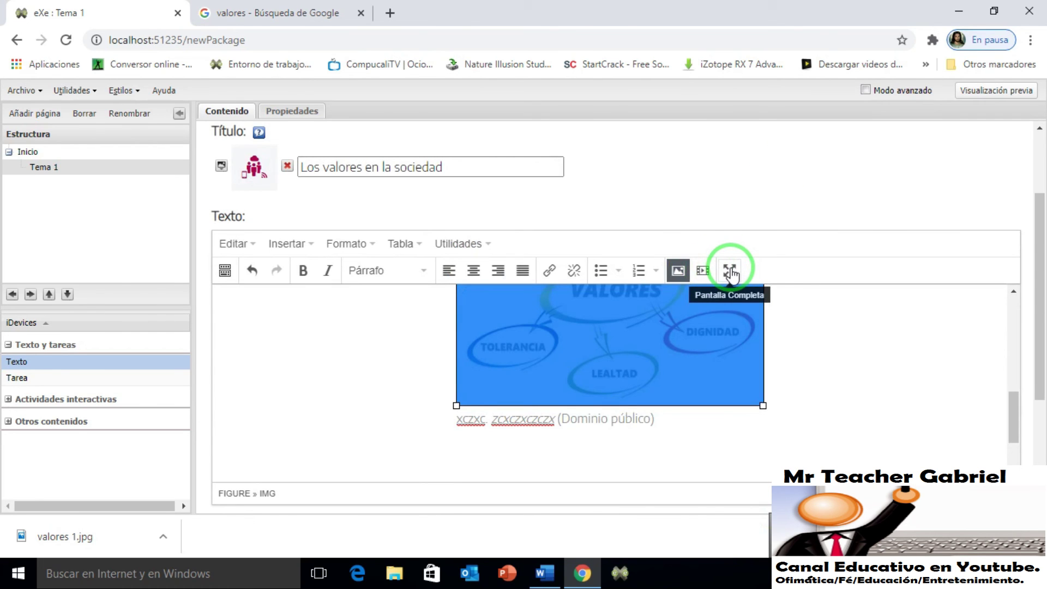
Try the text editor's full-screen view twice, returning to the normal view each time.
{"action": "left_click", "coordinate": [731, 270]}
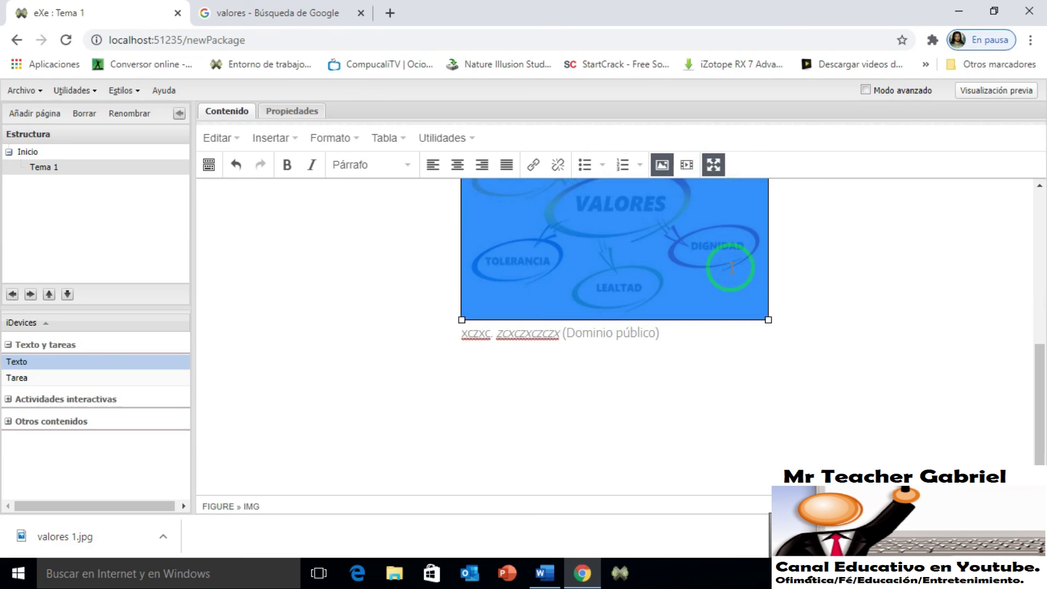
{"action": "left_click", "coordinate": [714, 165]}
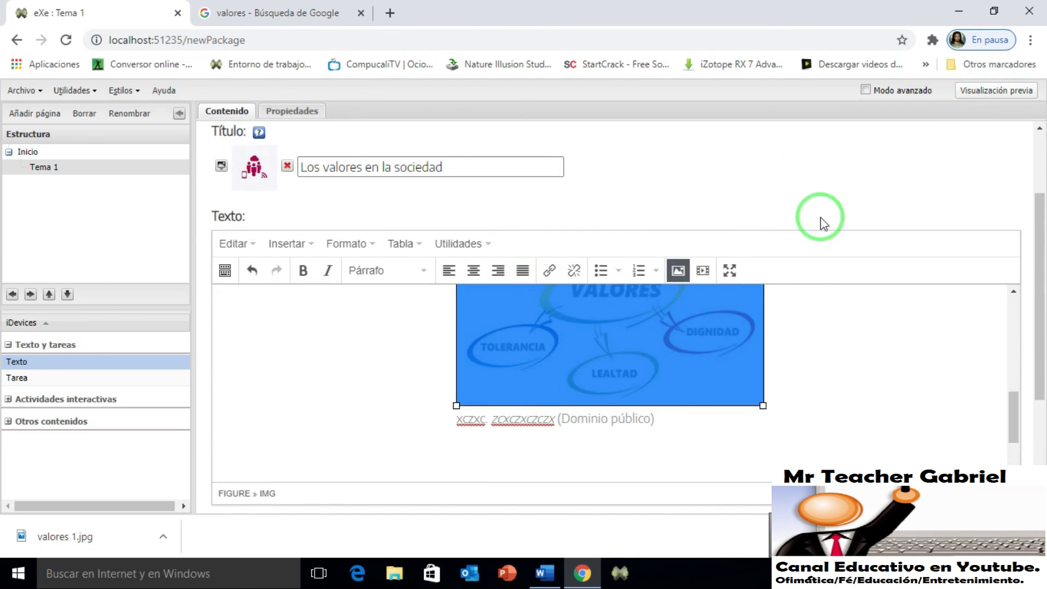
{"action": "left_click", "coordinate": [729, 271]}
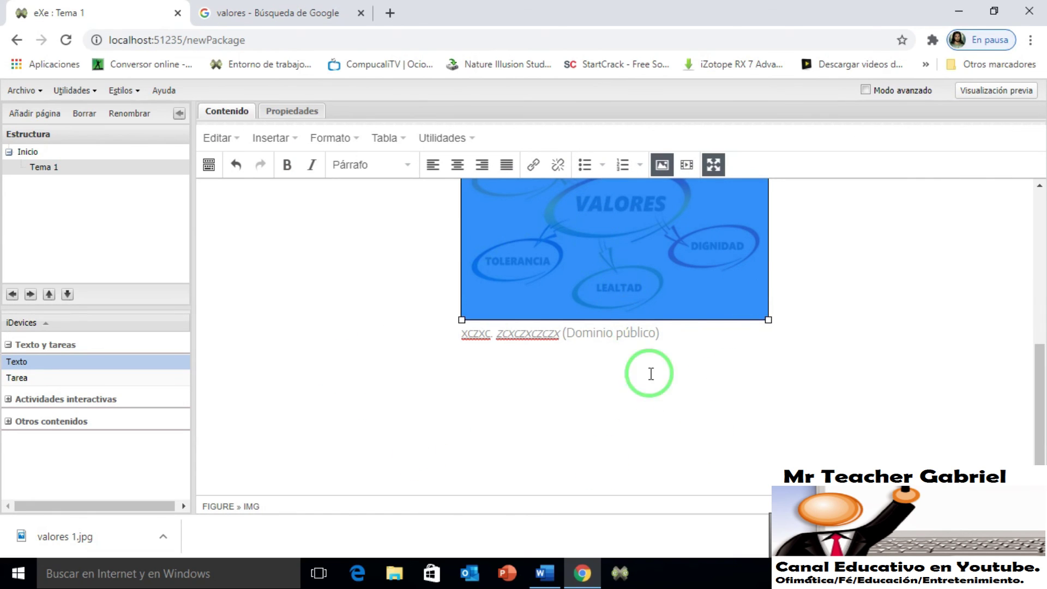
{"action": "left_click", "coordinate": [715, 165]}
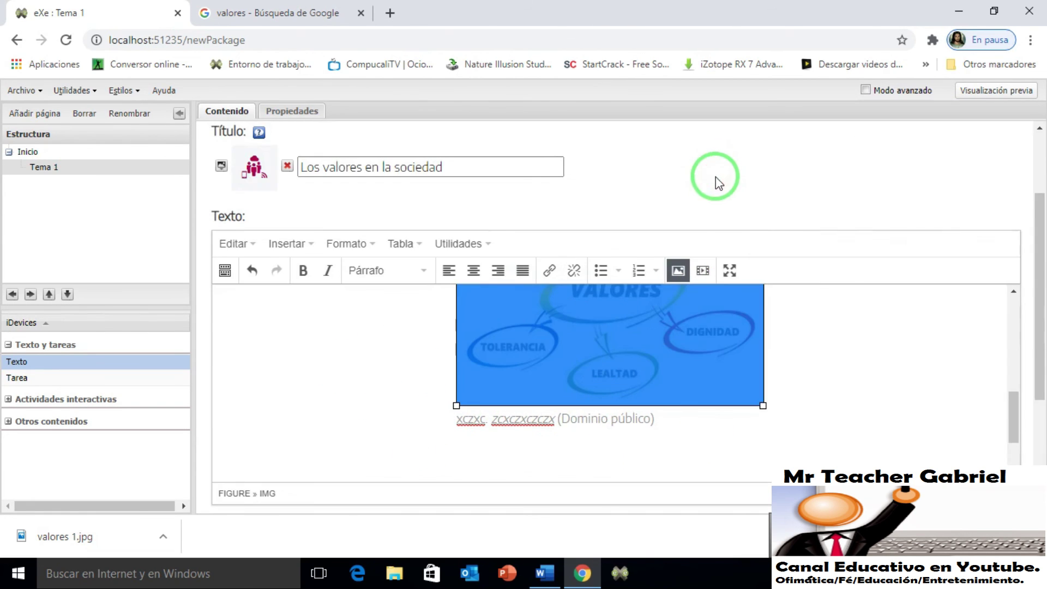
Finish editing the "Los valores en la sociedad" text iDevice and apply its content to the page.
{"action": "left_click_drag", "start_coordinate": [1013, 407], "coordinate": [1015, 448]}
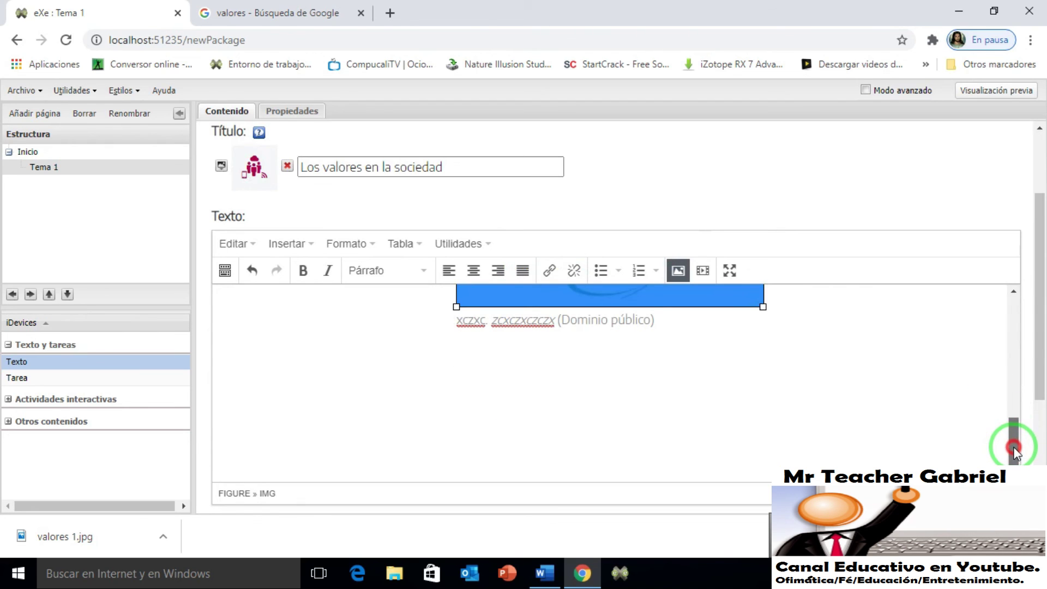
{"action": "left_click_drag", "start_coordinate": [1039, 308], "coordinate": [1043, 414]}
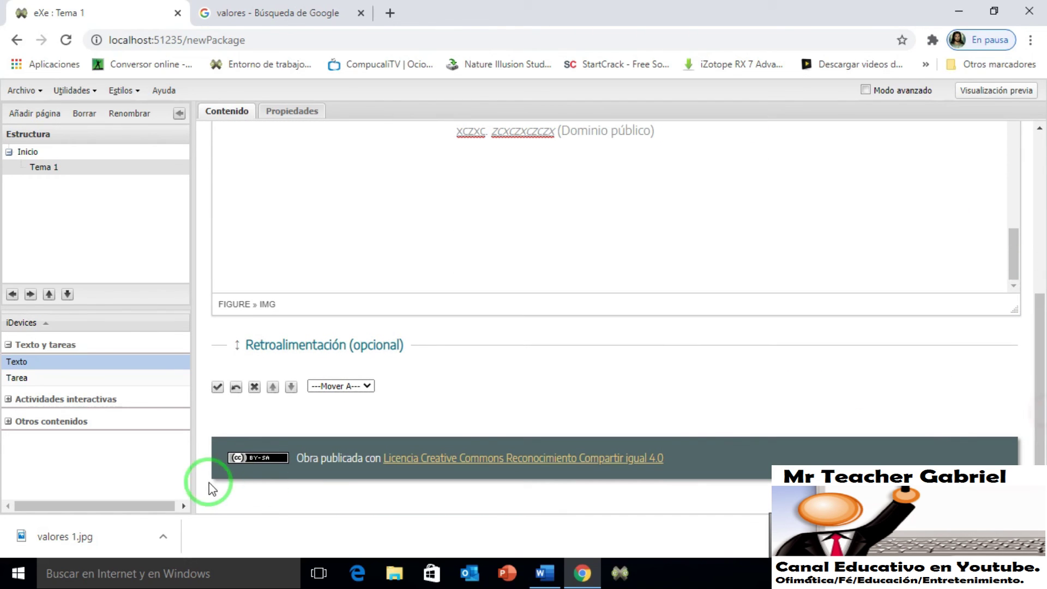
{"action": "left_click", "coordinate": [217, 388]}
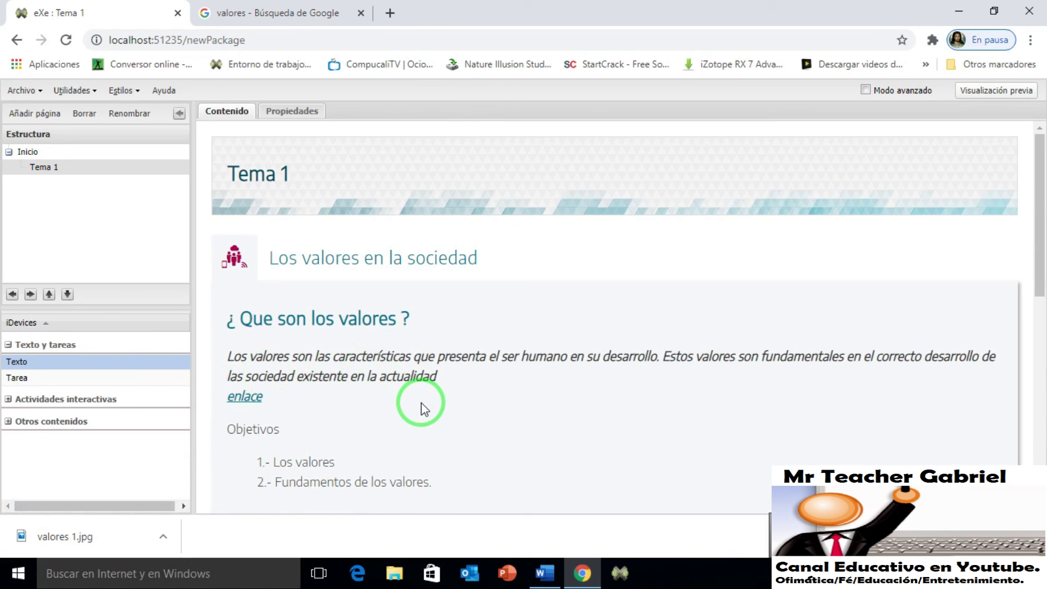
Preview the package as a website and review the Tema 1 page.
{"action": "left_click", "coordinate": [976, 96]}
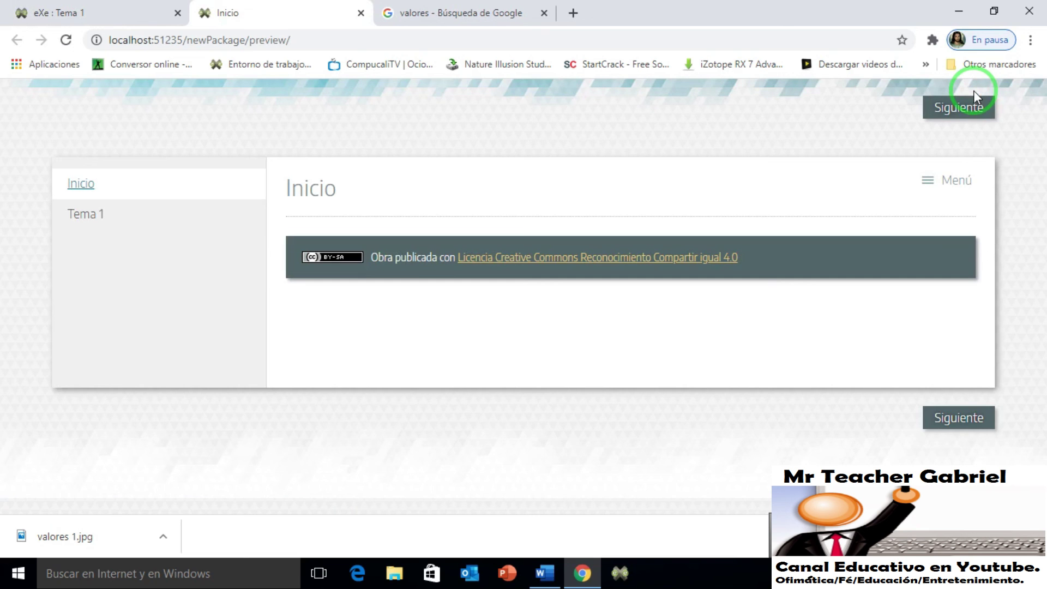
{"action": "left_click", "coordinate": [77, 214]}
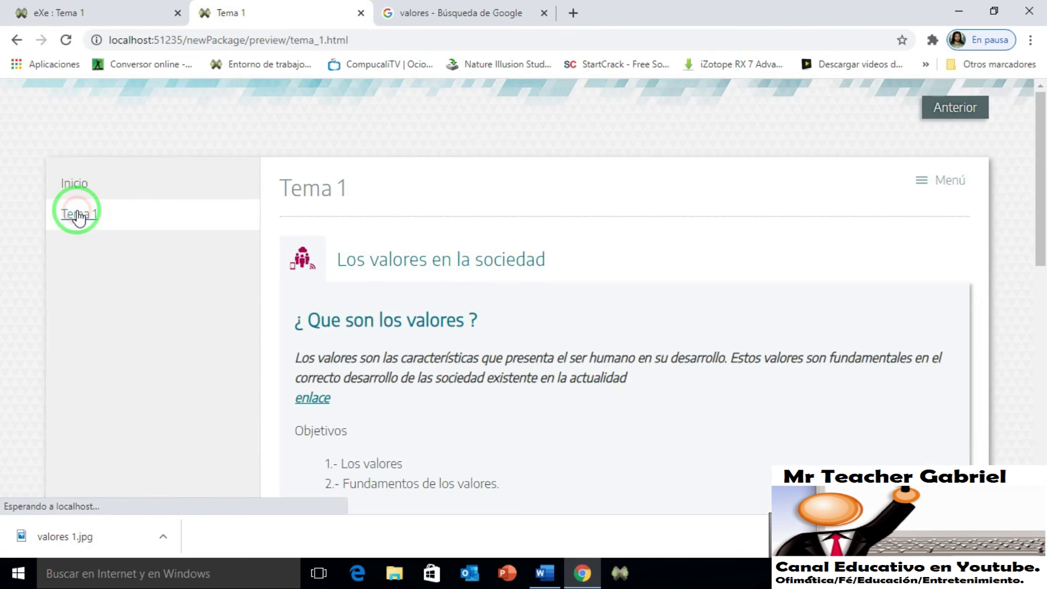
{"action": "left_click_drag", "start_coordinate": [1041, 176], "coordinate": [1043, 150]}
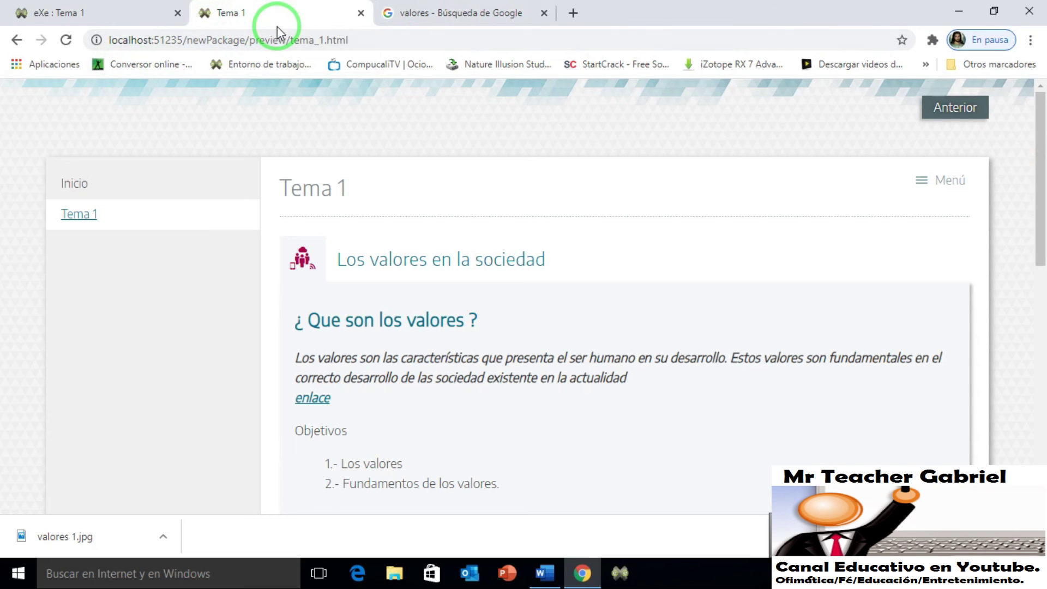
Close the website preview and the Google image search for "valores", leaving the package editor open.
{"action": "left_click", "coordinate": [362, 13]}
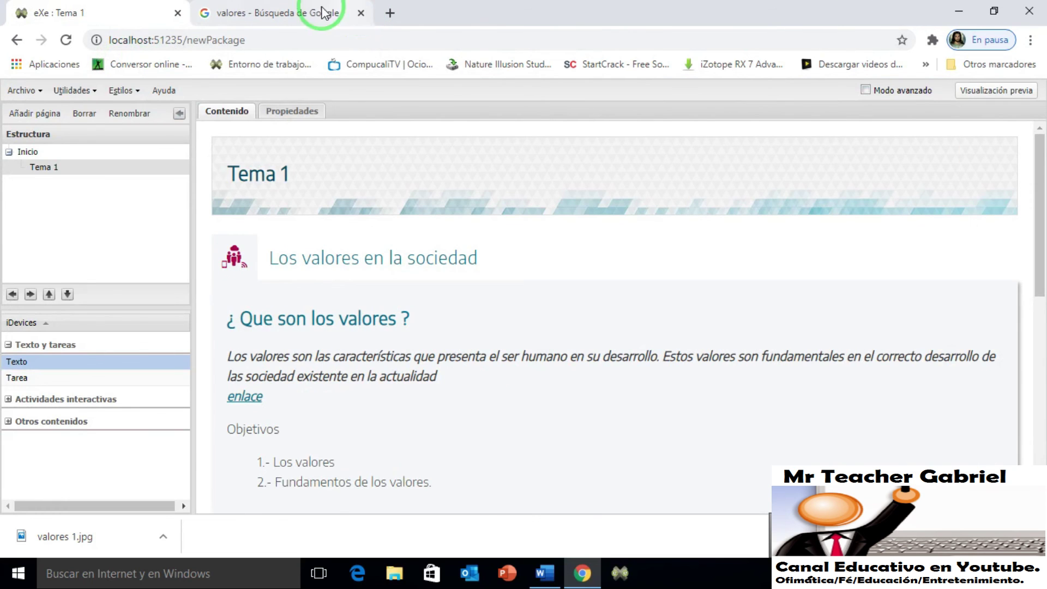
{"action": "left_click", "coordinate": [299, 8]}
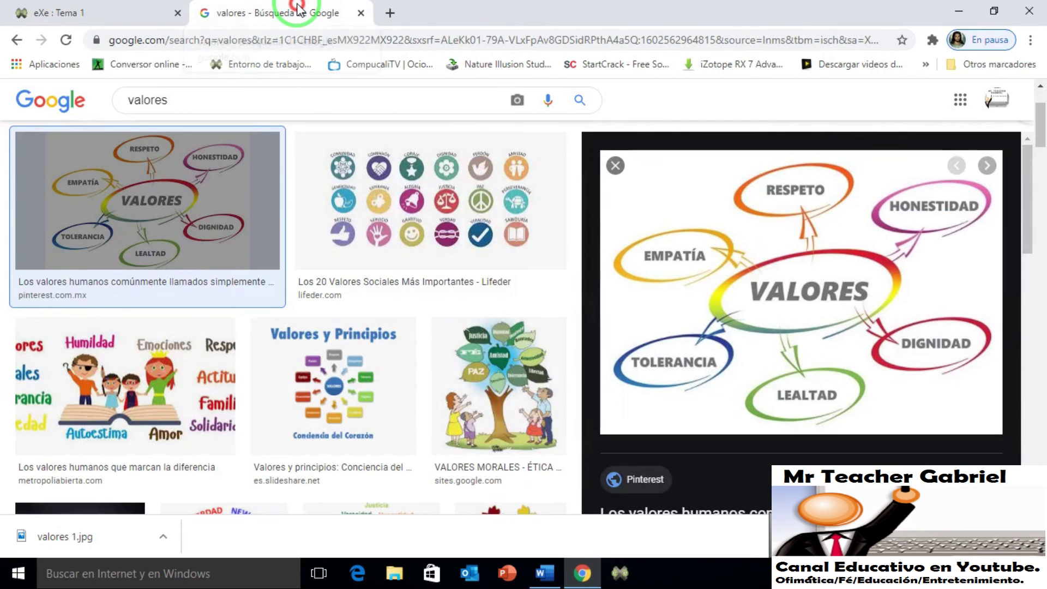
{"action": "left_click", "coordinate": [361, 13]}
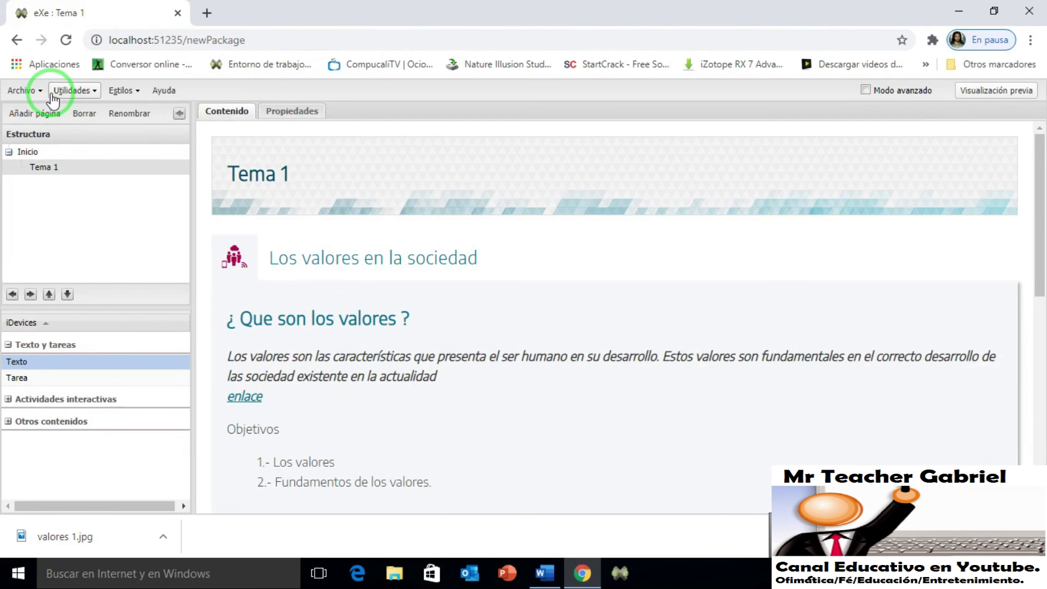
Save the project in the Escritorio folder as an eXe package named "ejercicio 3".
{"action": "left_click", "coordinate": [35, 97]}
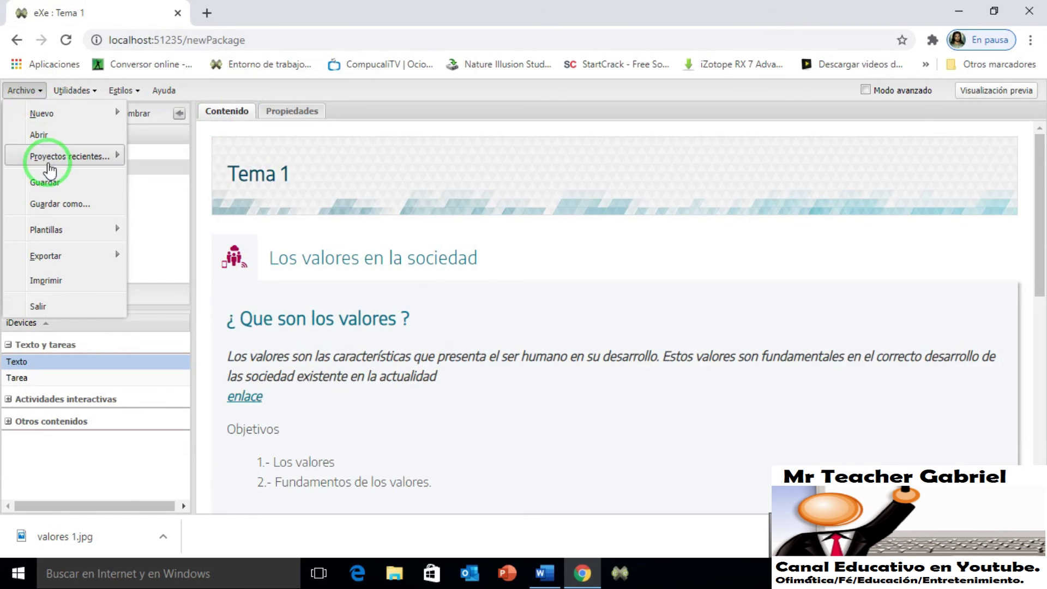
{"action": "left_click", "coordinate": [48, 183]}
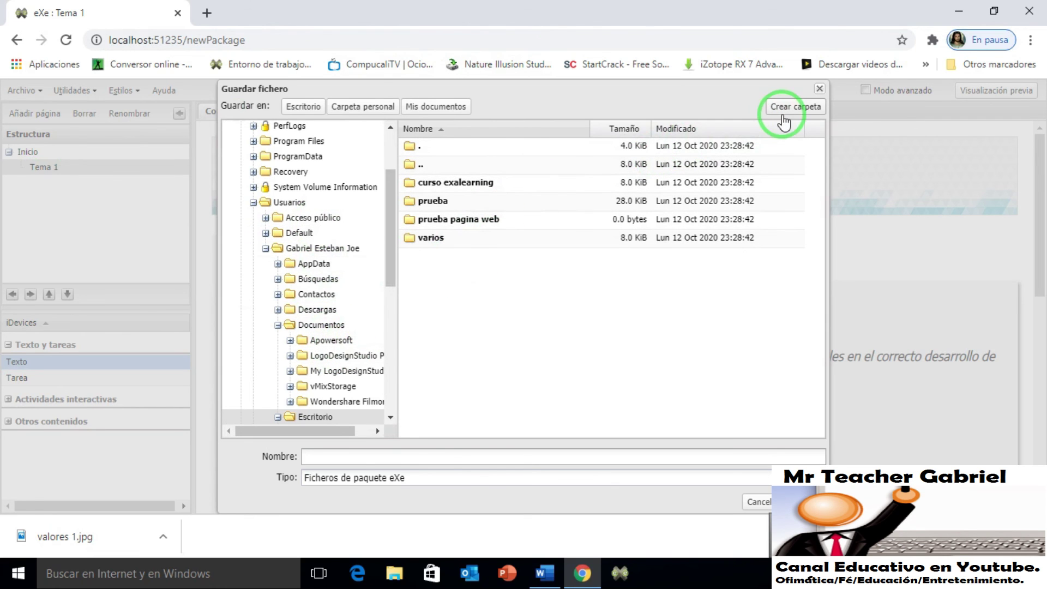
{"action": "left_click", "coordinate": [421, 457]}
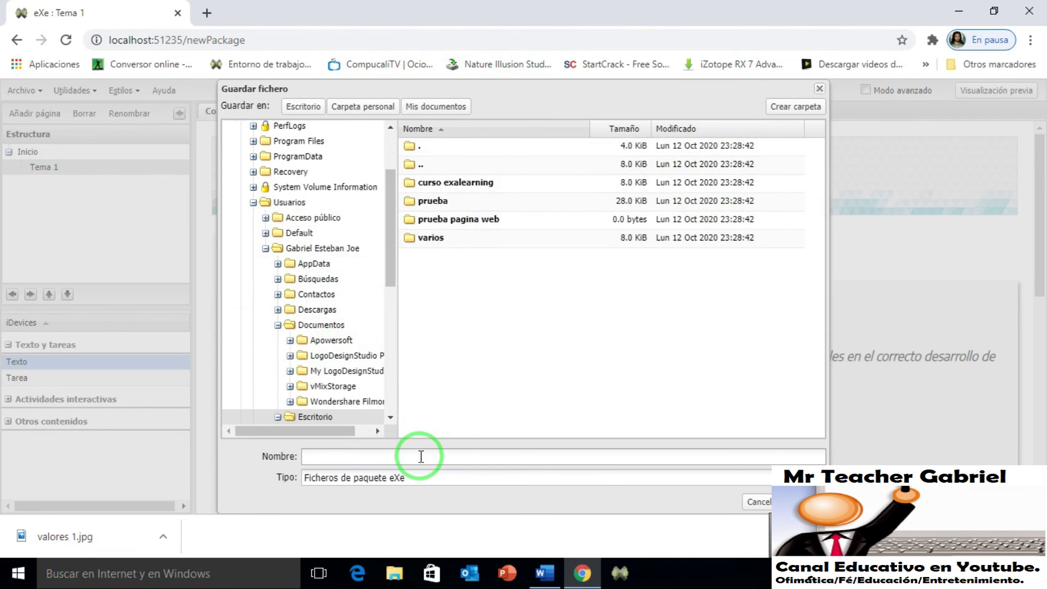
{"action": "left_click", "coordinate": [416, 479]}
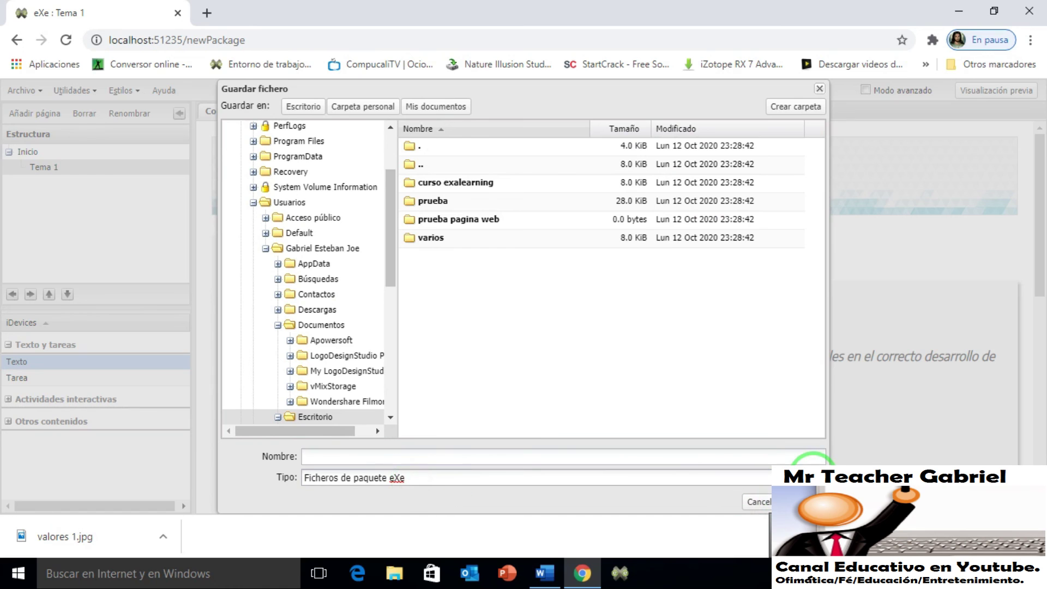
{"action": "left_click", "coordinate": [817, 464]}
{"action": "left_click", "coordinate": [817, 455]}
{"action": "left_click", "coordinate": [438, 457]}
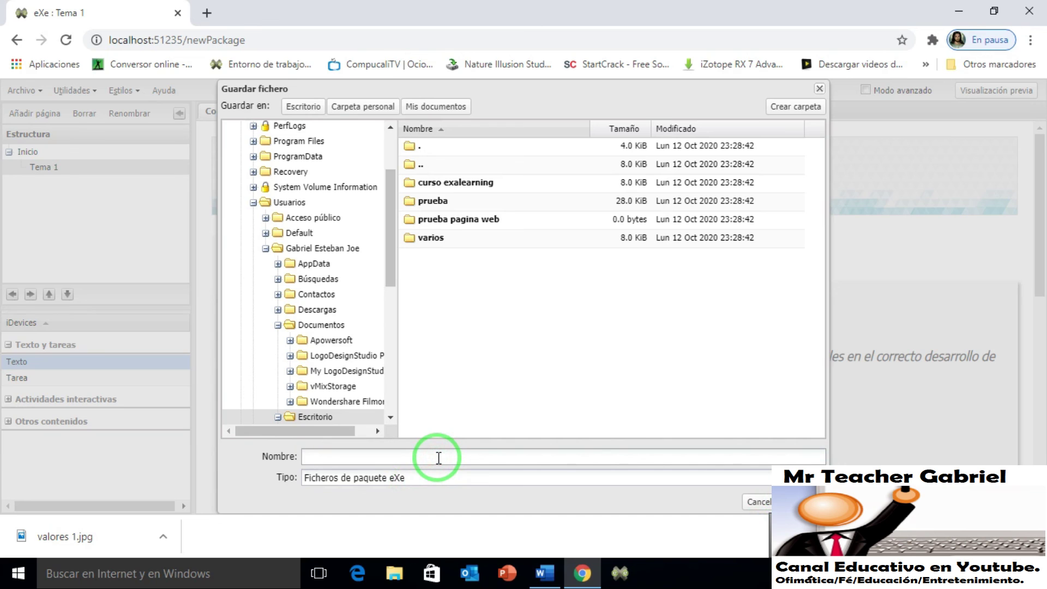
{"action": "type", "text": "ejercici"}
{"action": "key", "text": "BackSpace"}
{"action": "key", "text": "BackSpace"}
{"action": "key", "text": "BackSpace"}
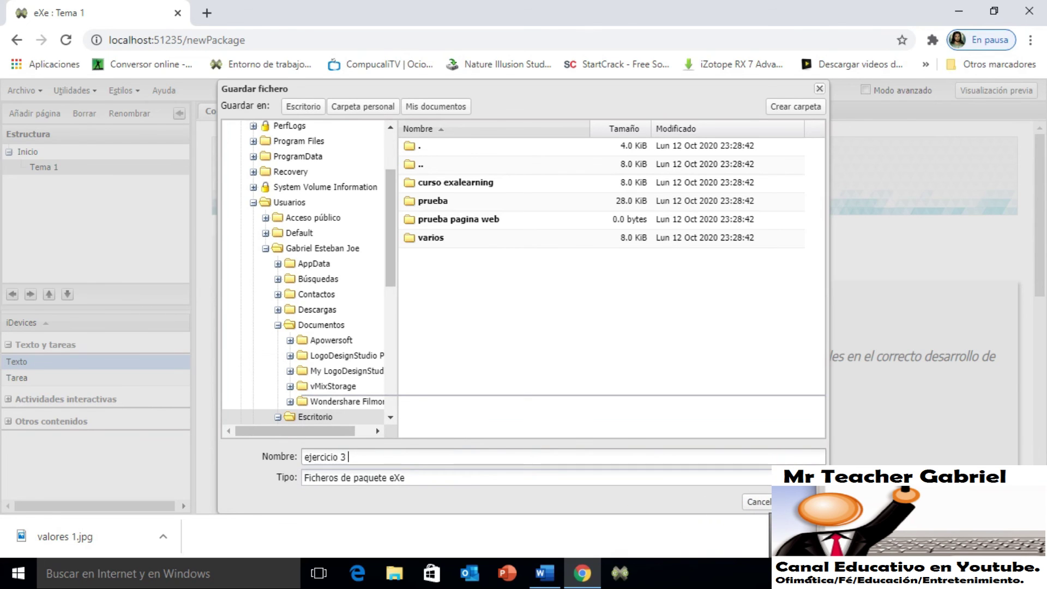
{"action": "key", "text": "Return"}
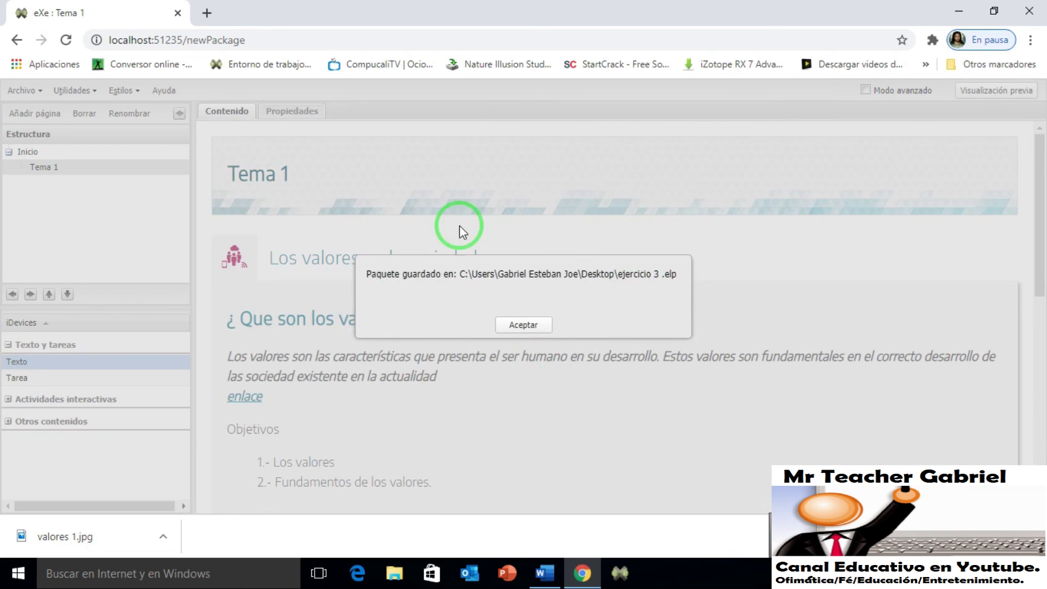
{"action": "left_click", "coordinate": [512, 326]}
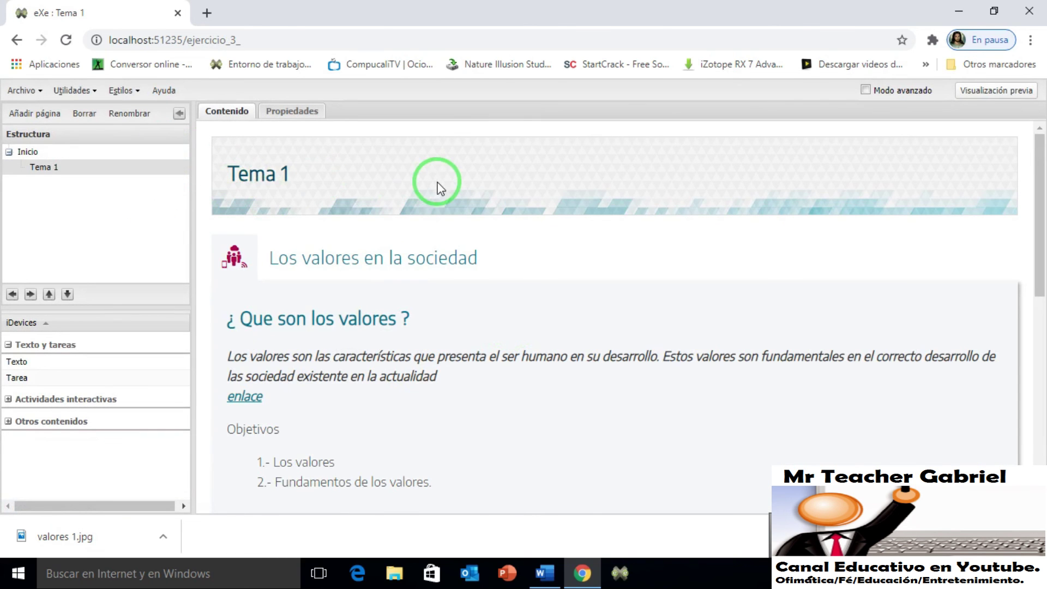
Exit eXeLearning from the saved project.
{"action": "left_click", "coordinate": [24, 91]}
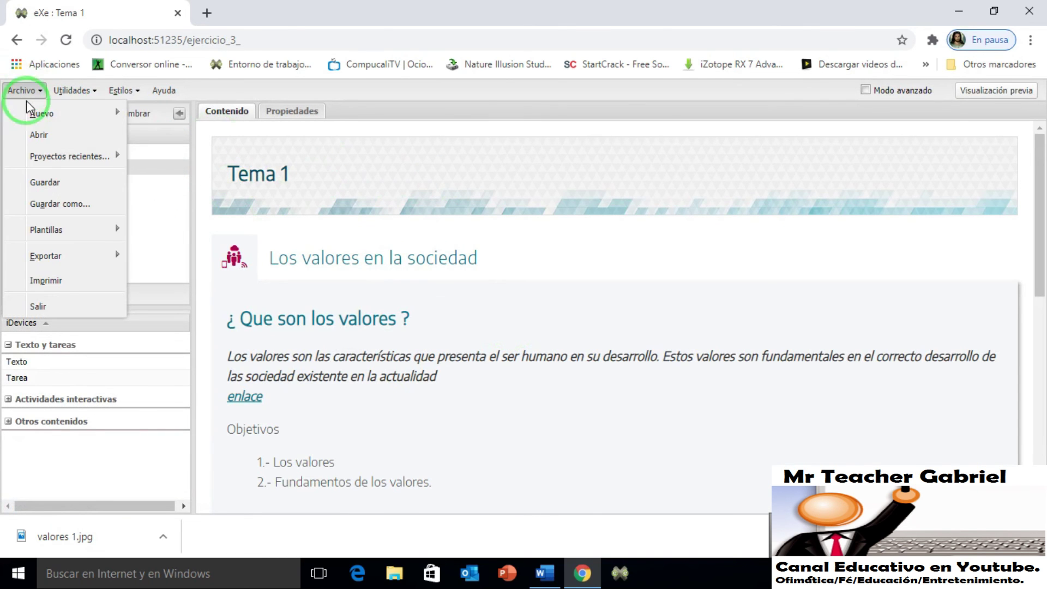
{"action": "left_click", "coordinate": [54, 305]}
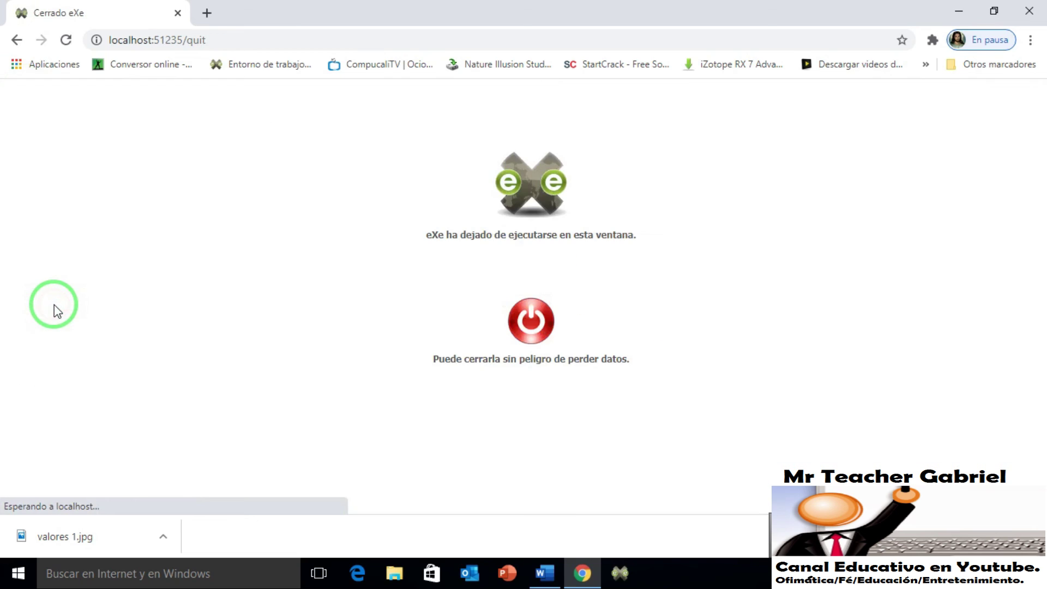